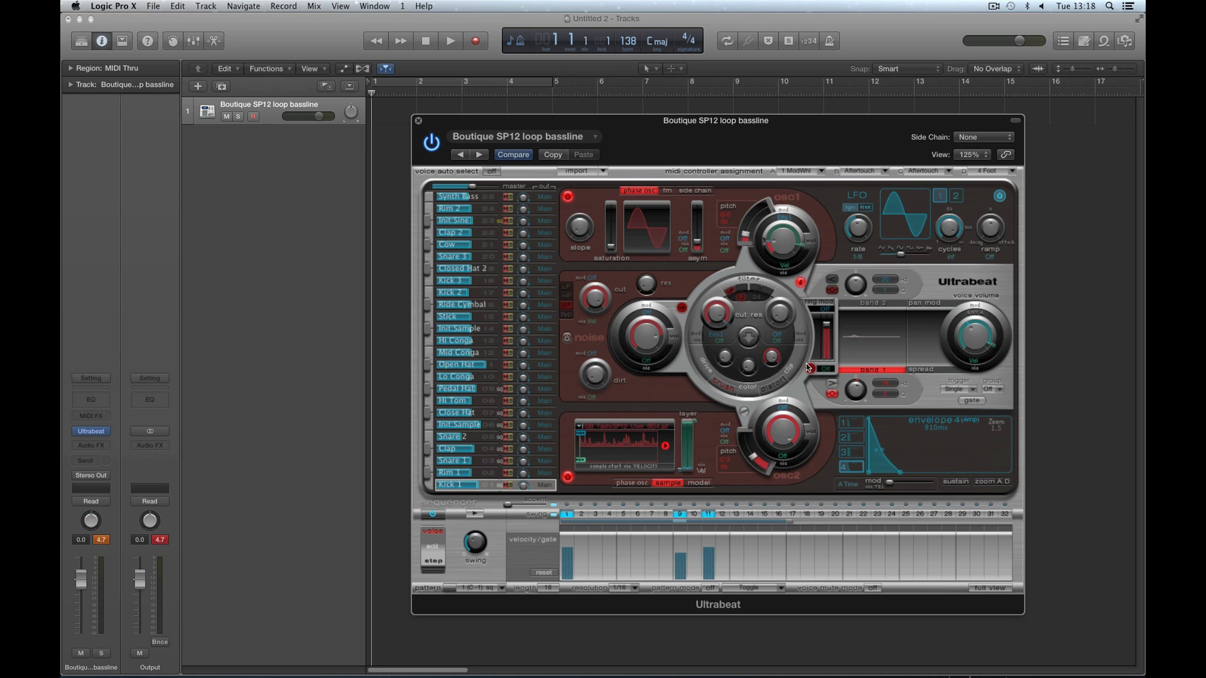
- Audition the bassline pattern in step edit mode, toggle the output mute, and return to voice edit mode
{"action": "left_click", "coordinate": [435, 564]}
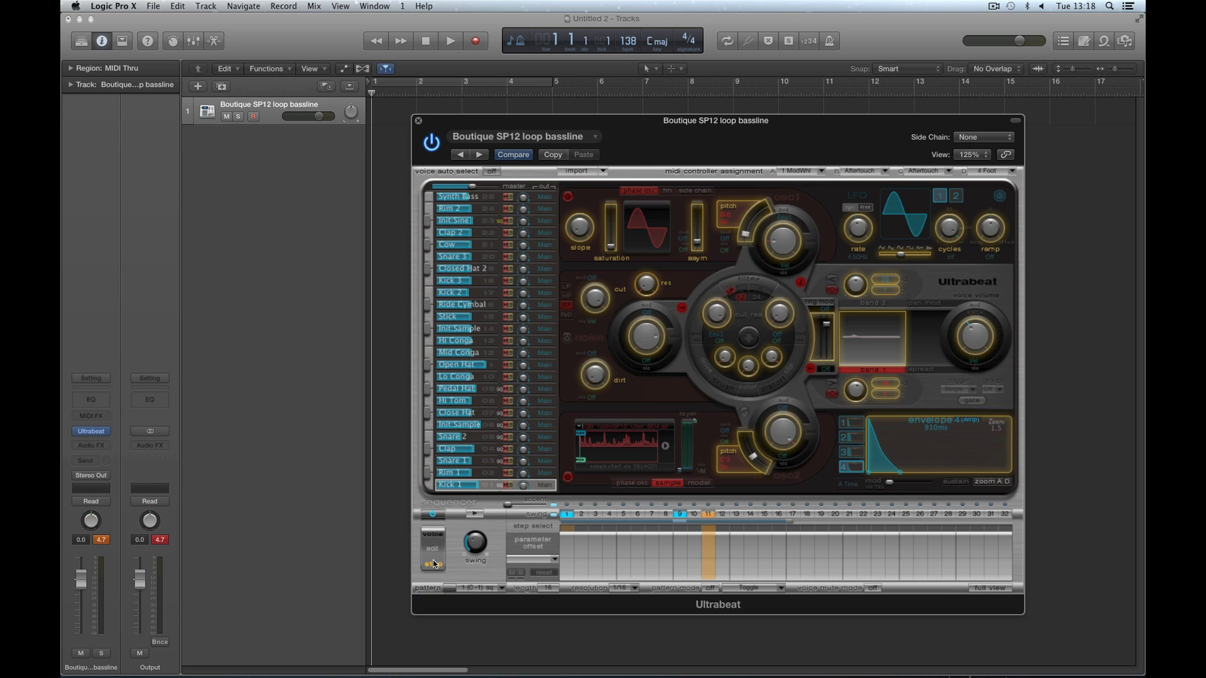
{"action": "left_click", "coordinate": [476, 515]}
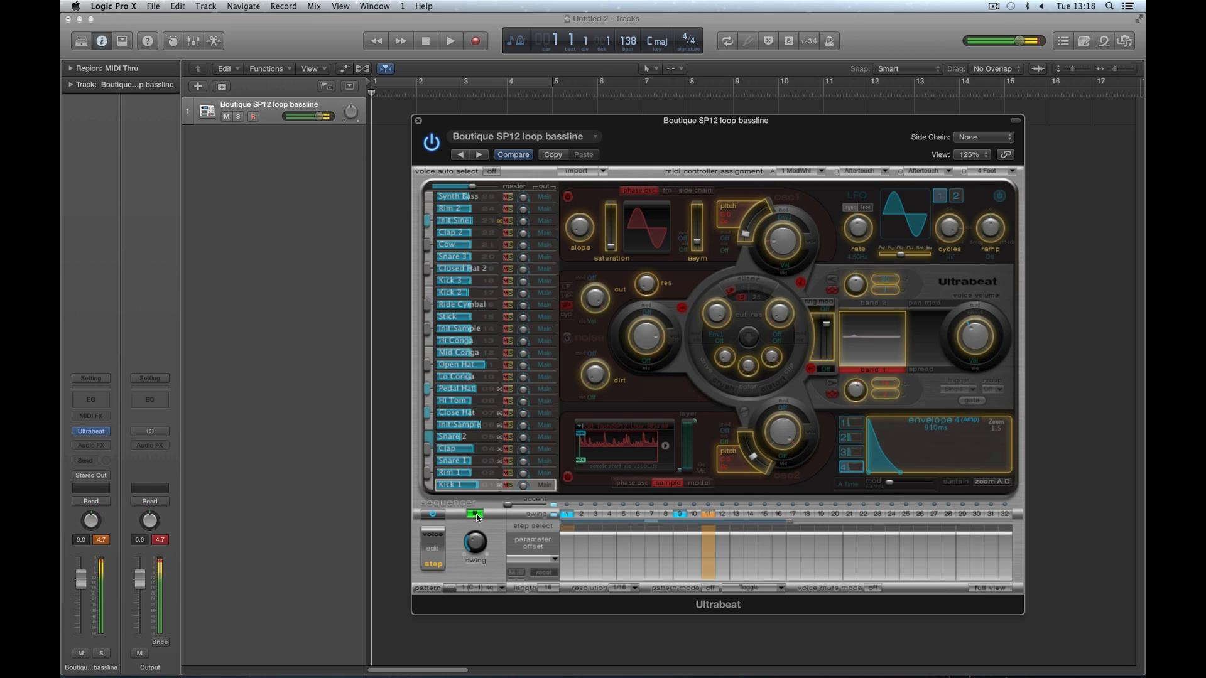
{"action": "left_click", "coordinate": [475, 515]}
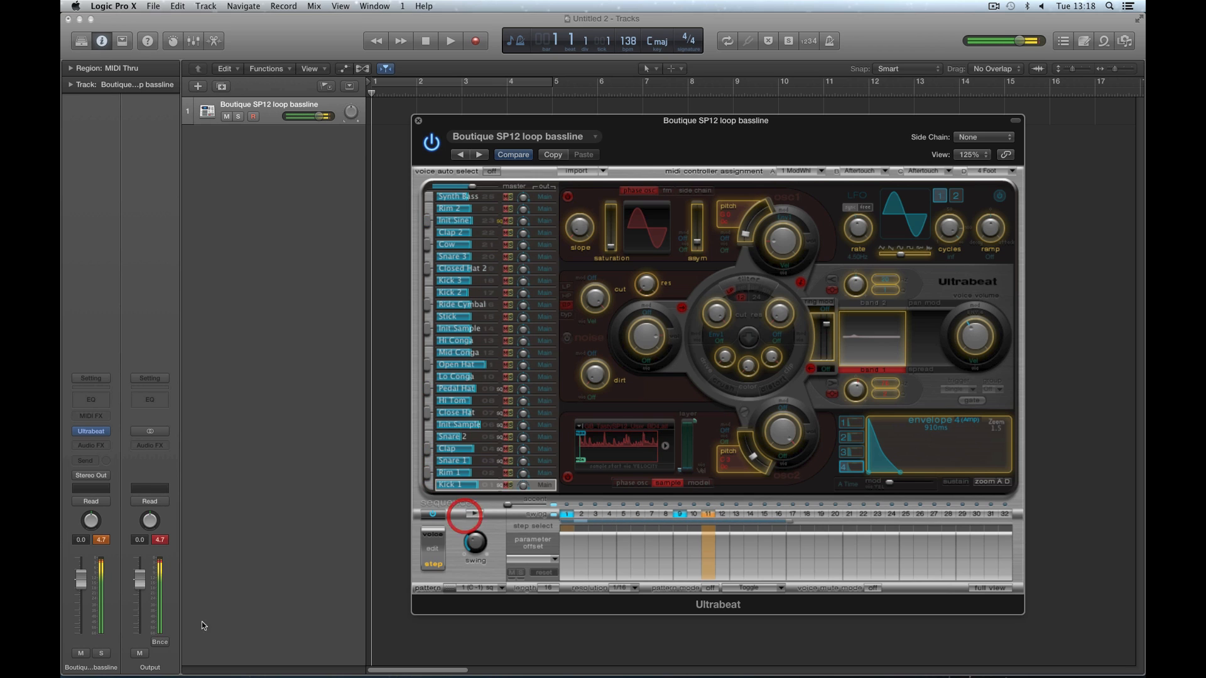
{"action": "left_click", "coordinate": [139, 653]}
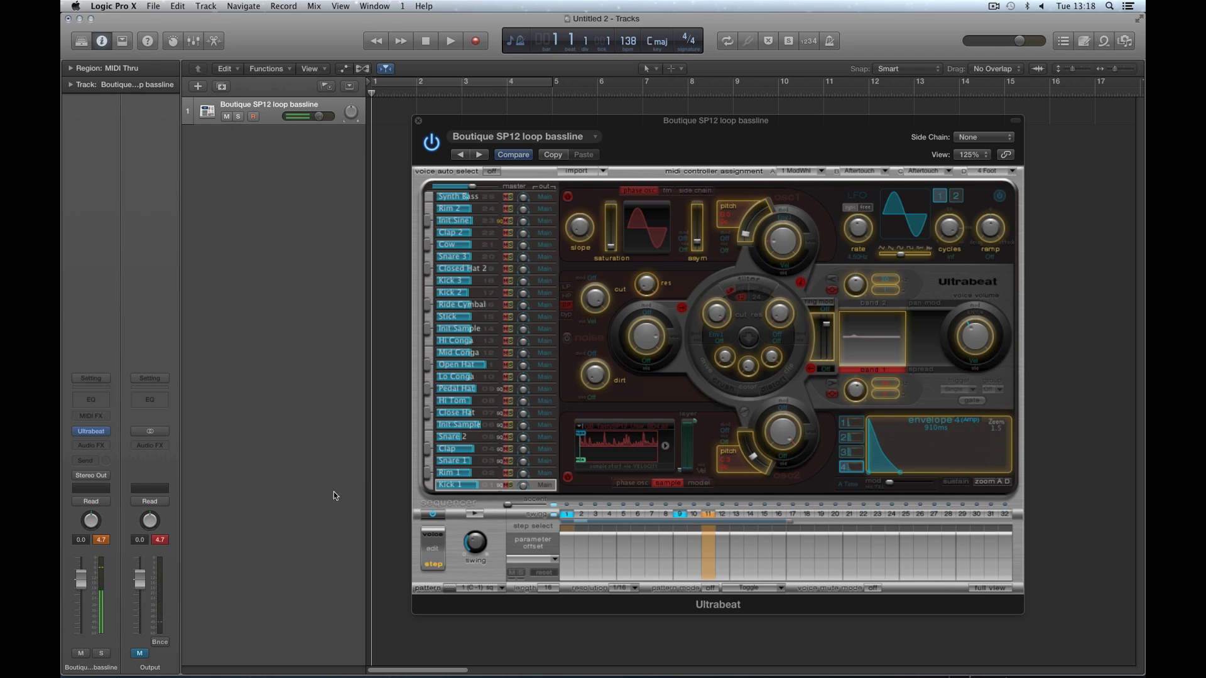
{"action": "left_click", "coordinate": [140, 653]}
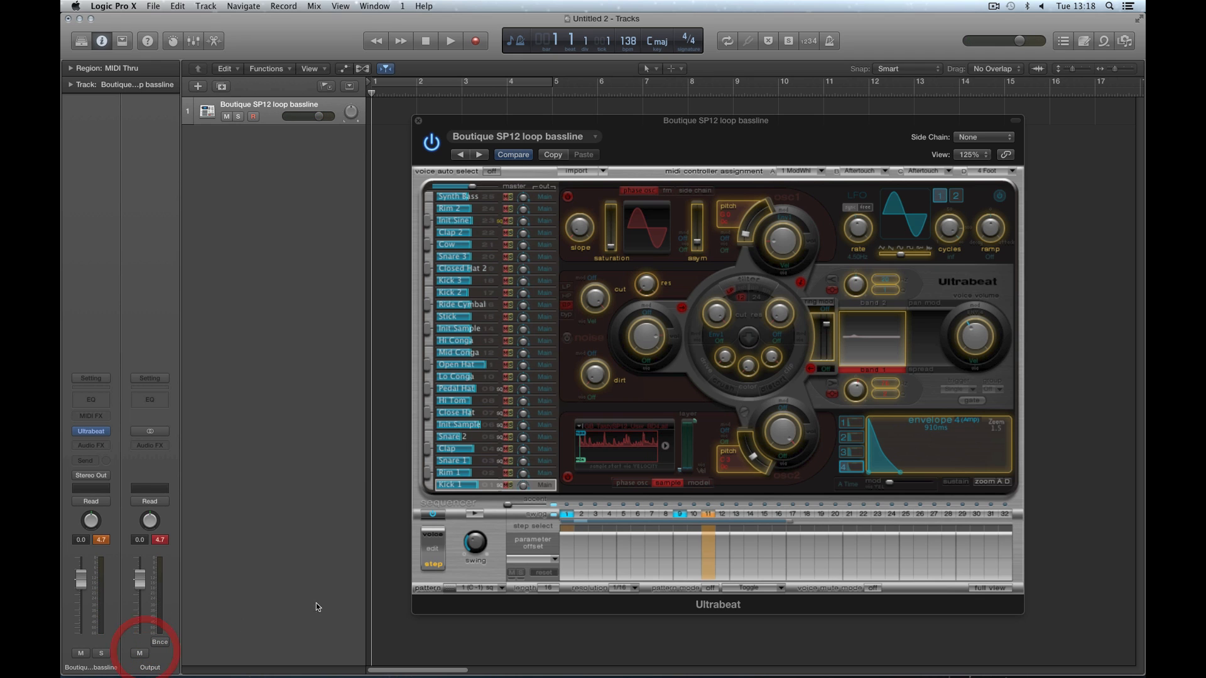
{"action": "left_click", "coordinate": [435, 535]}
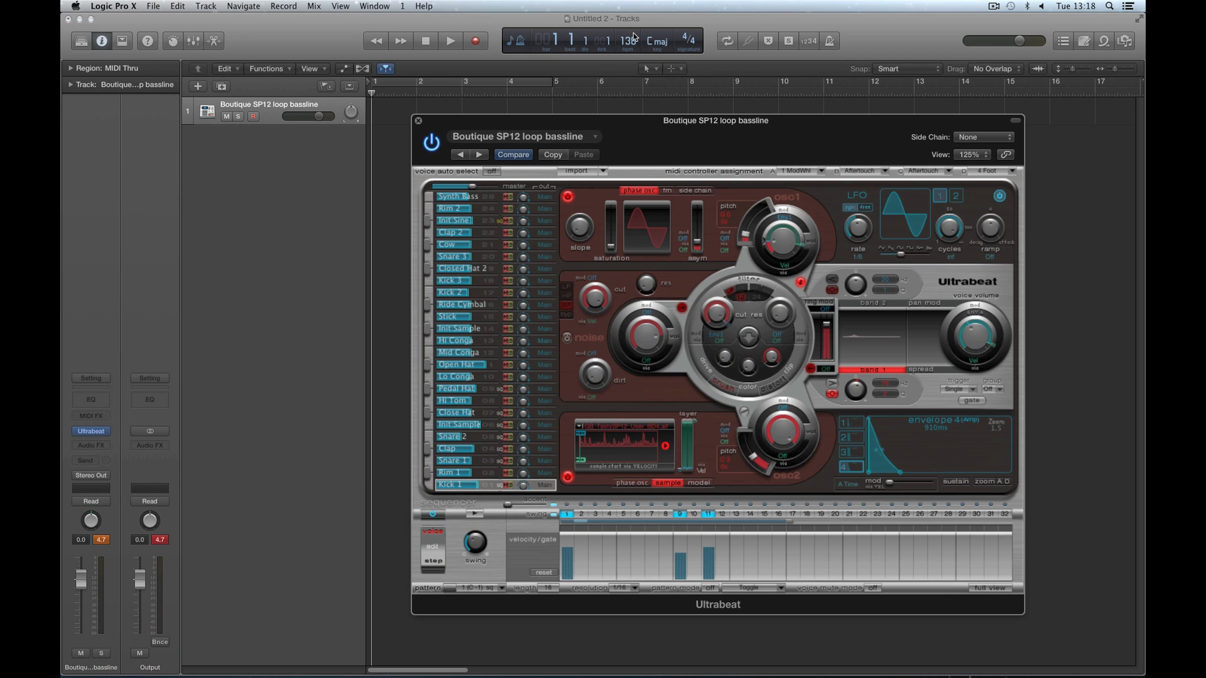
- Set the project tempo to 120 and remove the Ultrabeat instrument from the bassline track
{"action": "left_click_drag", "start_coordinate": [630, 40], "coordinate": [636, 67]}
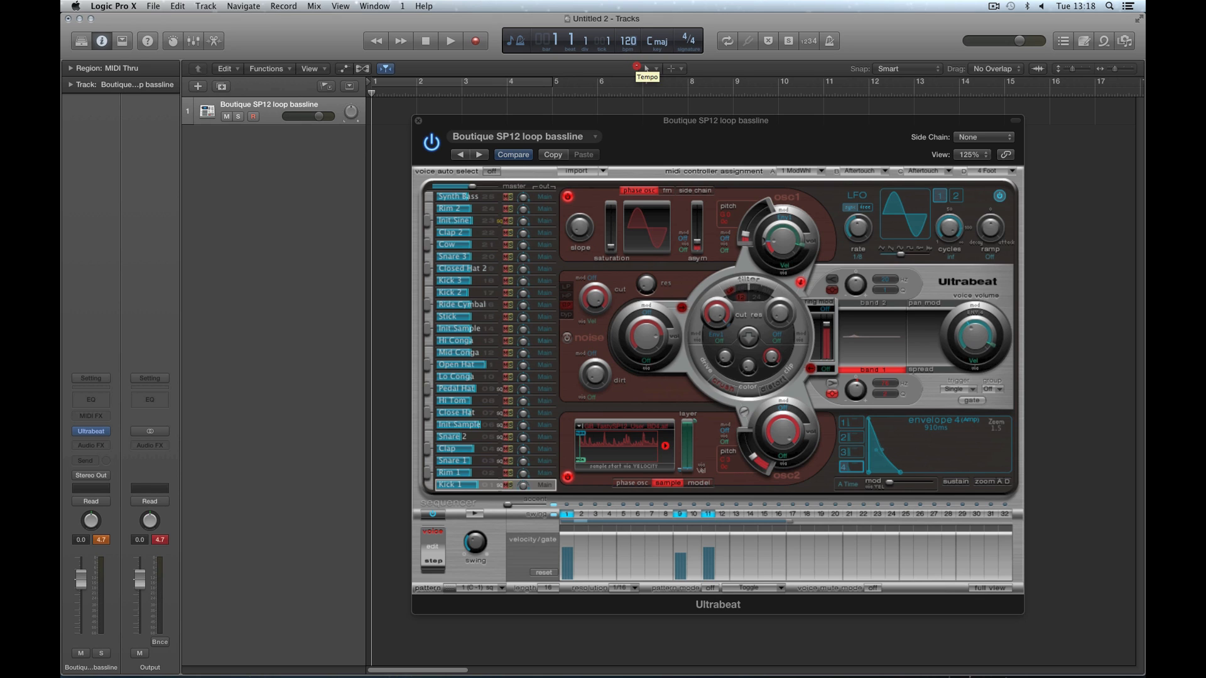
{"action": "left_click", "coordinate": [419, 125]}
{"action": "left_click", "coordinate": [419, 126]}
{"action": "left_click", "coordinate": [106, 431]}
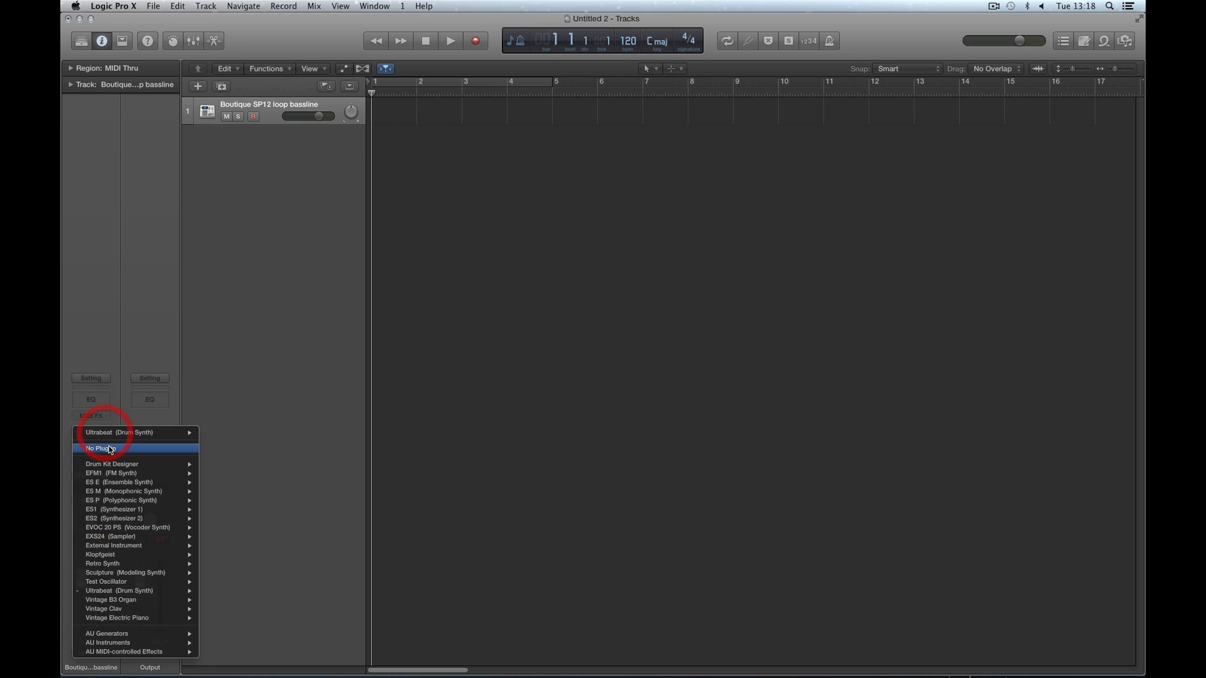
{"action": "left_click", "coordinate": [107, 447]}
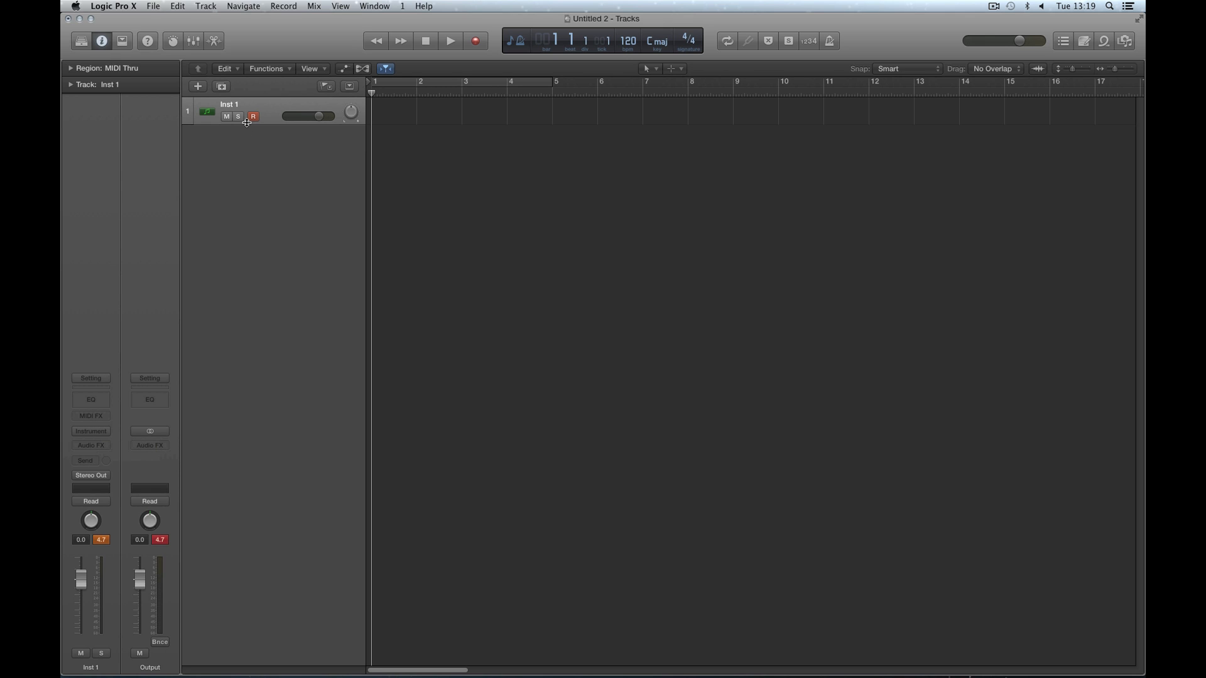
- Load a stereo Ultrabeat instrument on the Inst 1 track and move its window over the empty tracks area
{"action": "left_click", "coordinate": [104, 431]}
{"action": "mouse_move", "coordinate": [117, 571]}
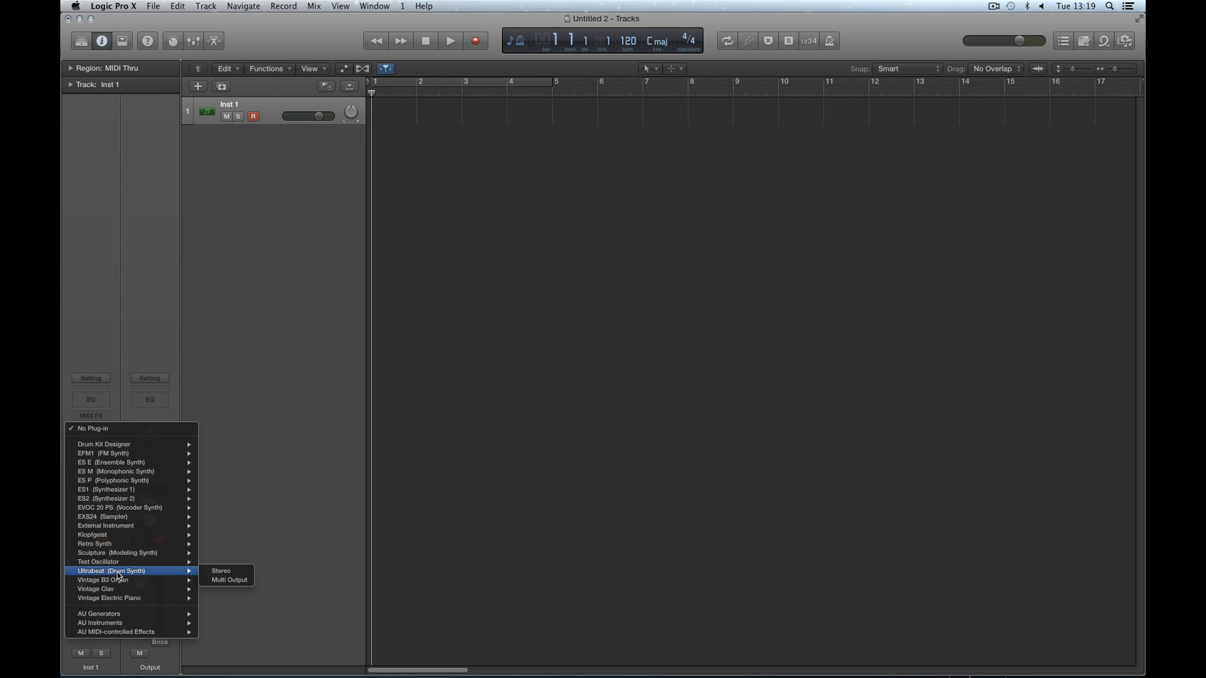
{"action": "left_click", "coordinate": [214, 570]}
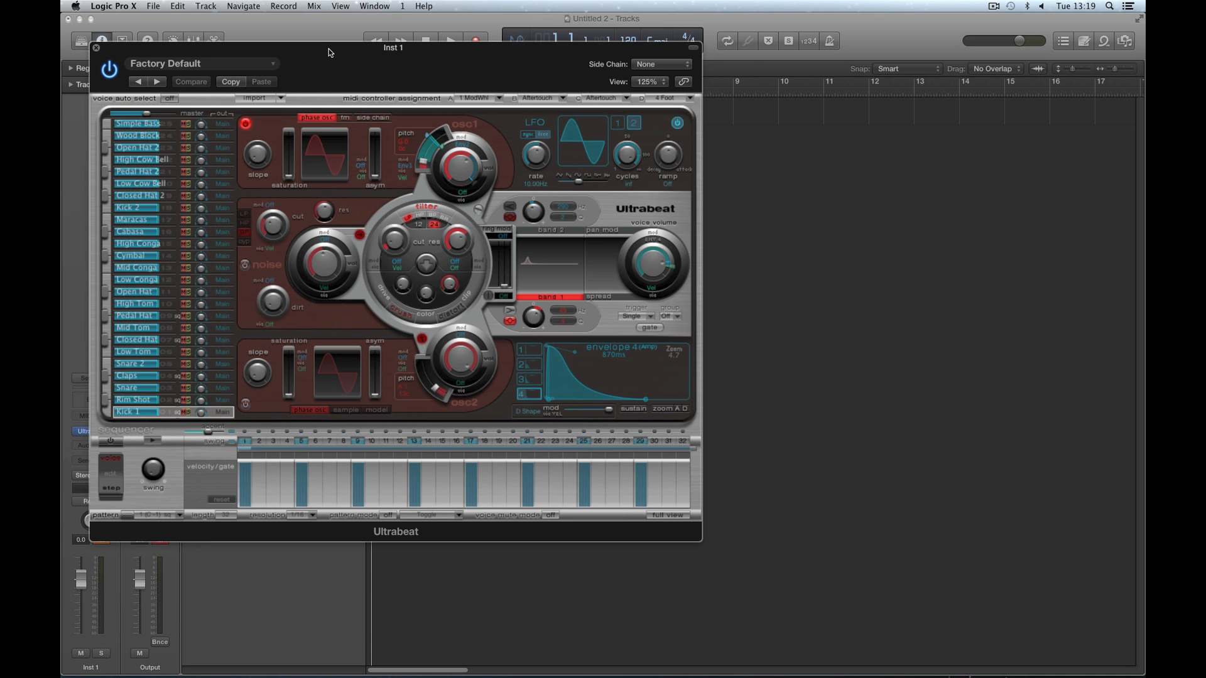
{"action": "left_click_drag", "start_coordinate": [331, 53], "coordinate": [650, 126]}
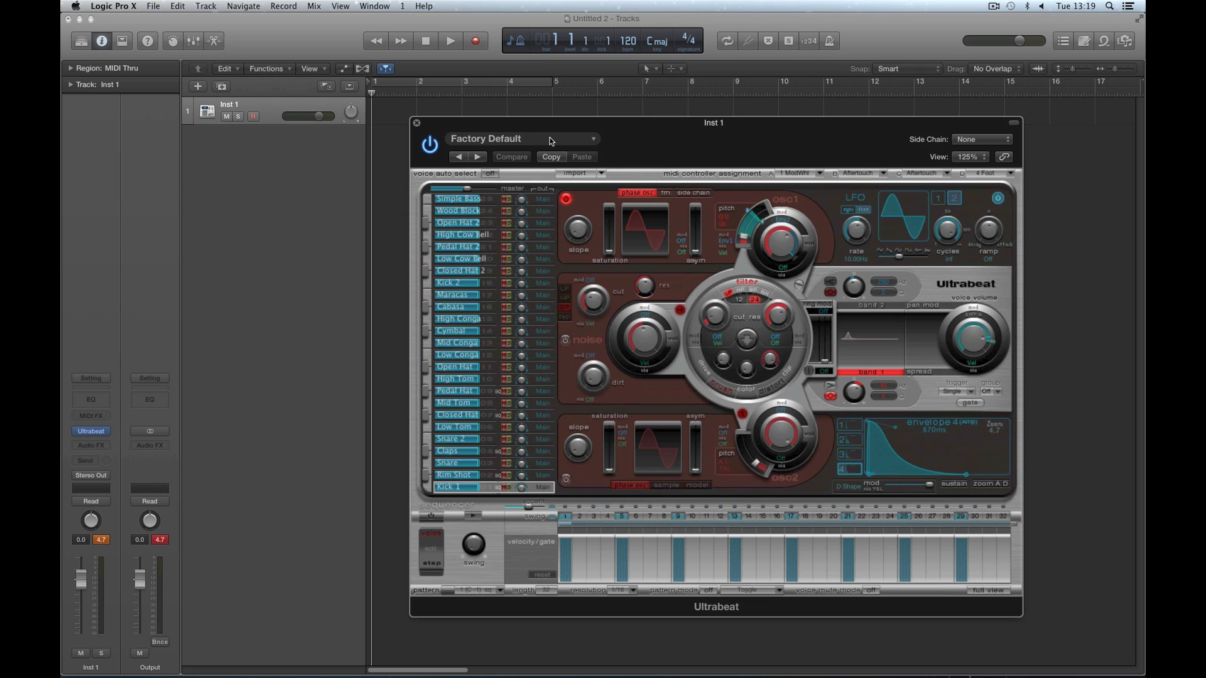
- Play and stop the Factory Default pattern, and inspect the Snare 2, Snare and Kick 1 voices
{"action": "left_click", "coordinate": [476, 517]}
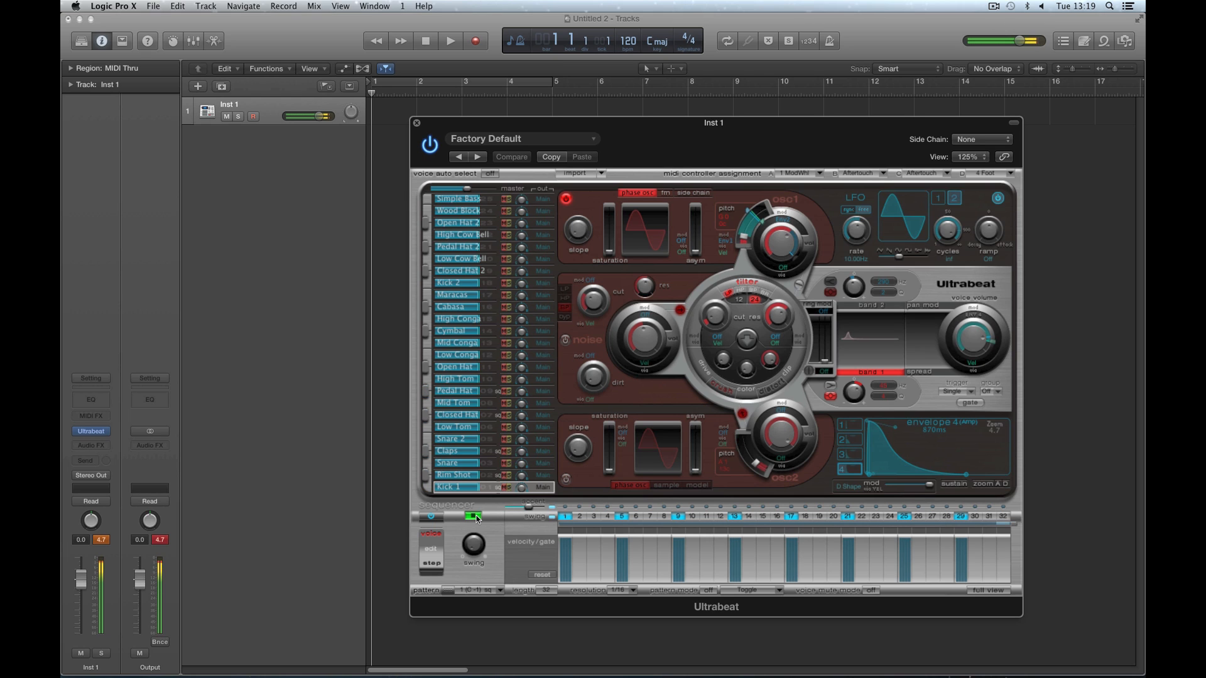
{"action": "left_click", "coordinate": [475, 517]}
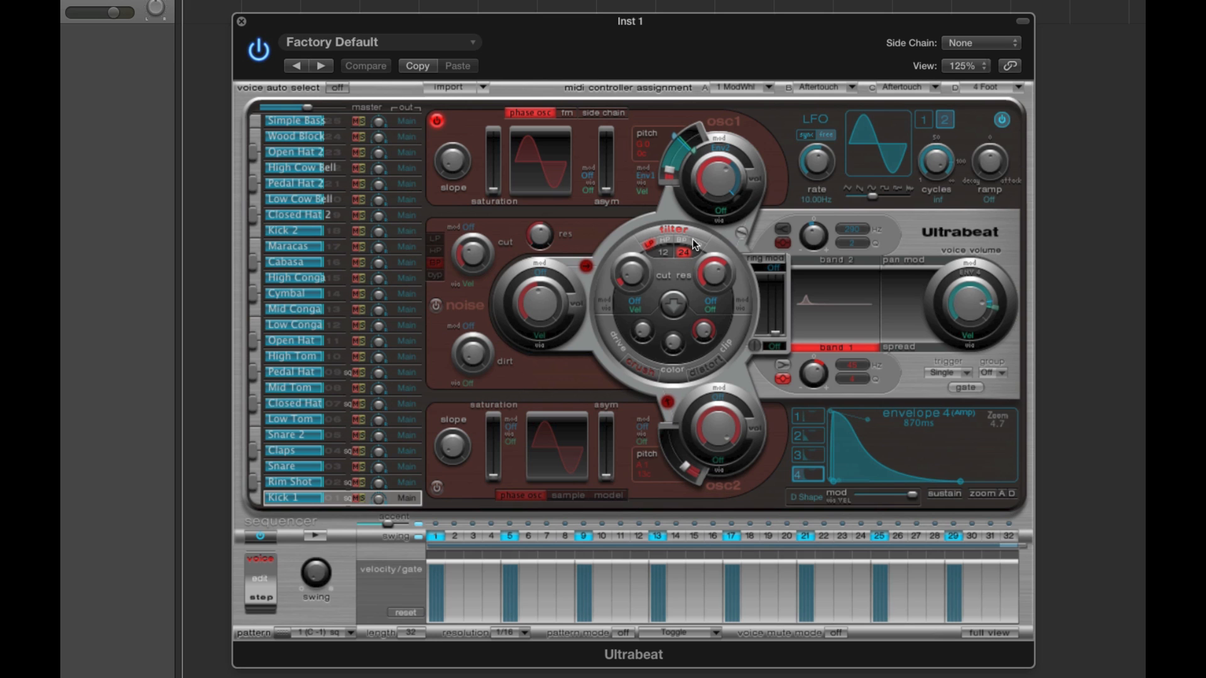
{"action": "left_click", "coordinate": [317, 435]}
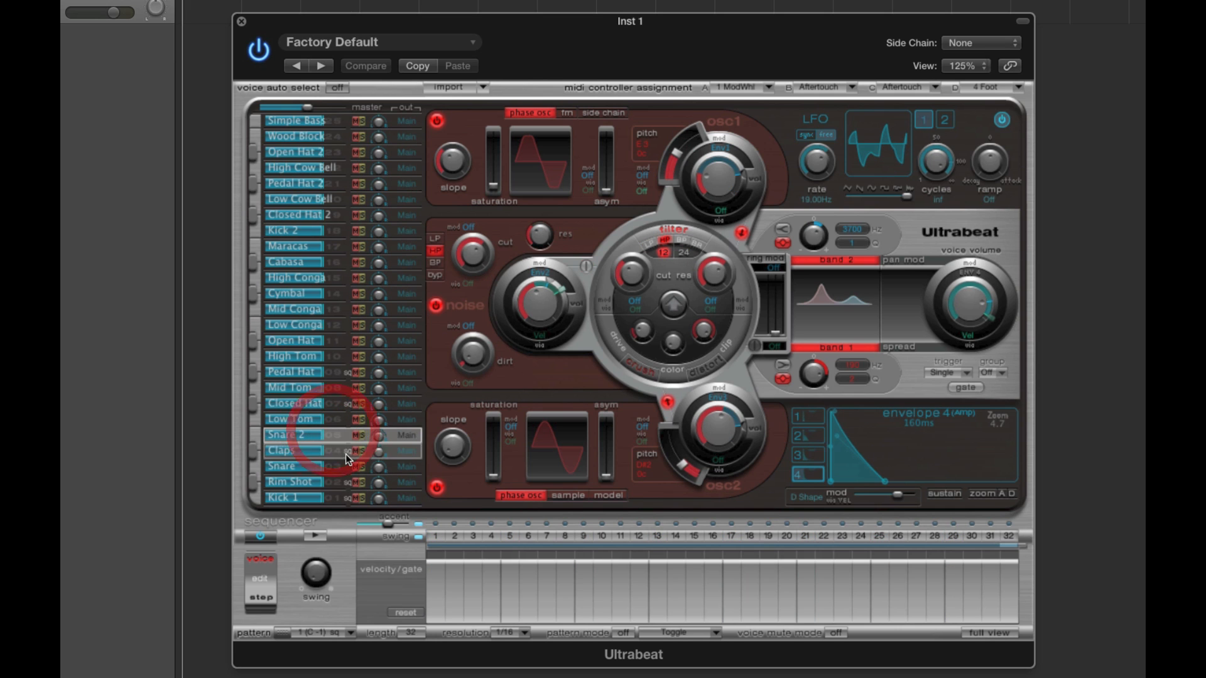
{"action": "left_click", "coordinate": [339, 468]}
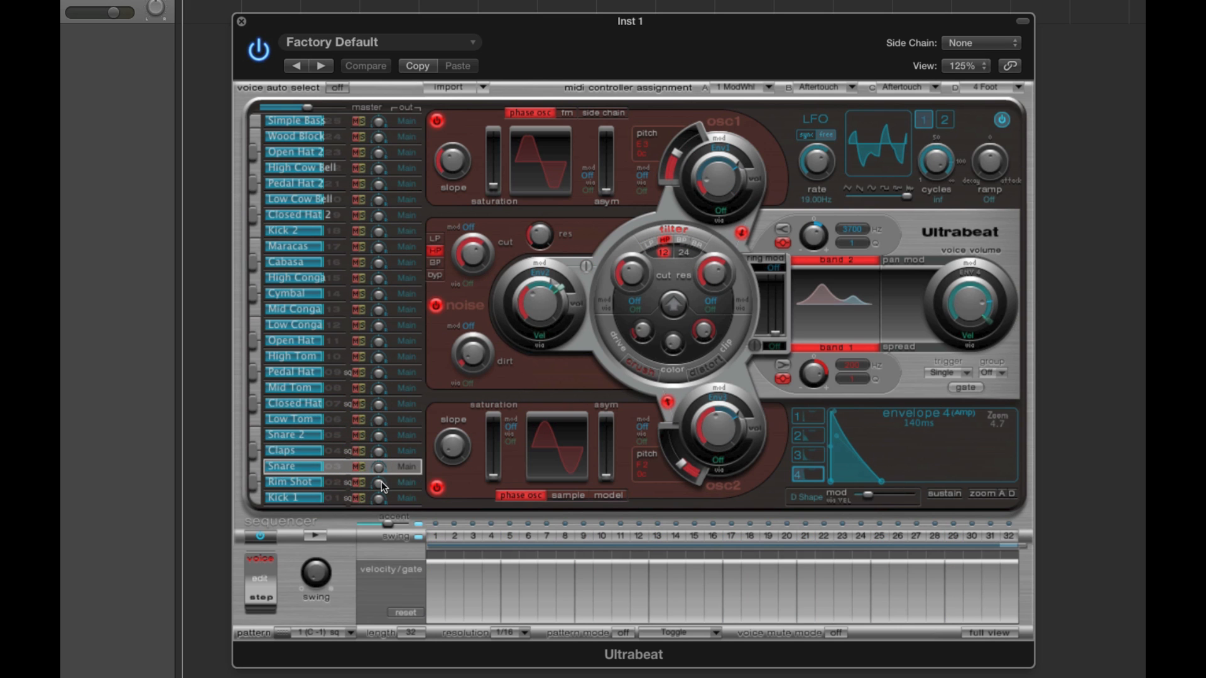
{"action": "left_click", "coordinate": [340, 500]}
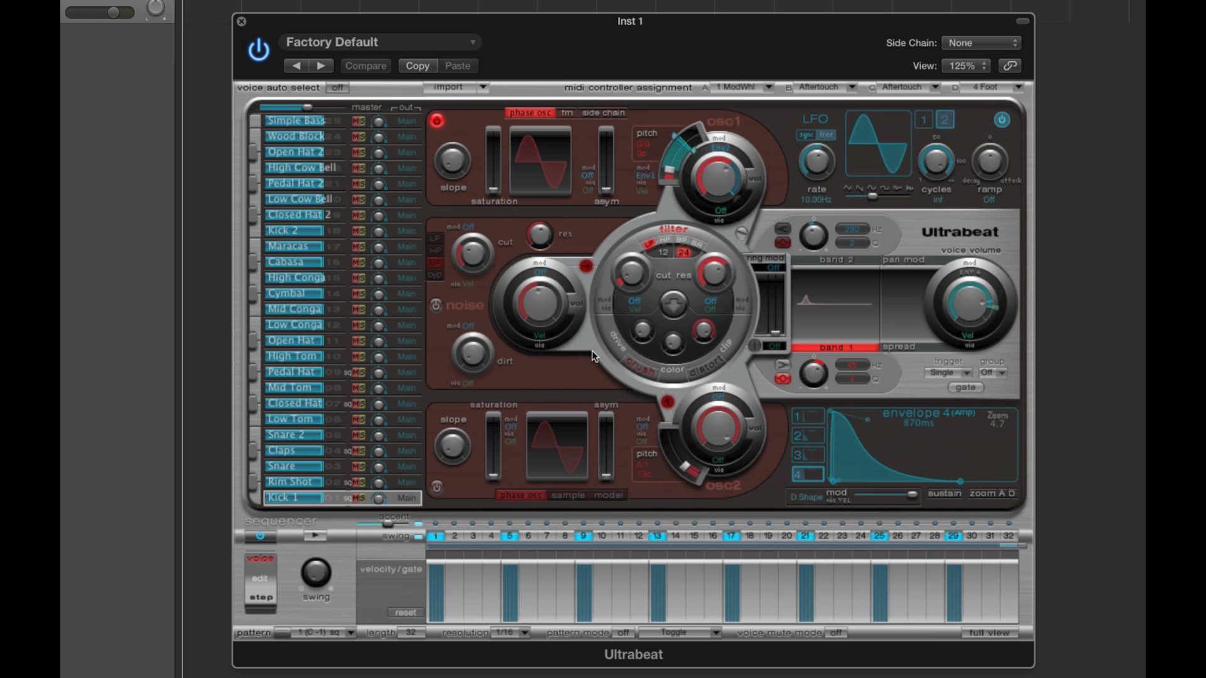
- Switch on oscillator 2 and the noise generator for Kick 1, and turn both off again
{"action": "left_click", "coordinate": [438, 125]}
{"action": "left_click", "coordinate": [438, 125]}
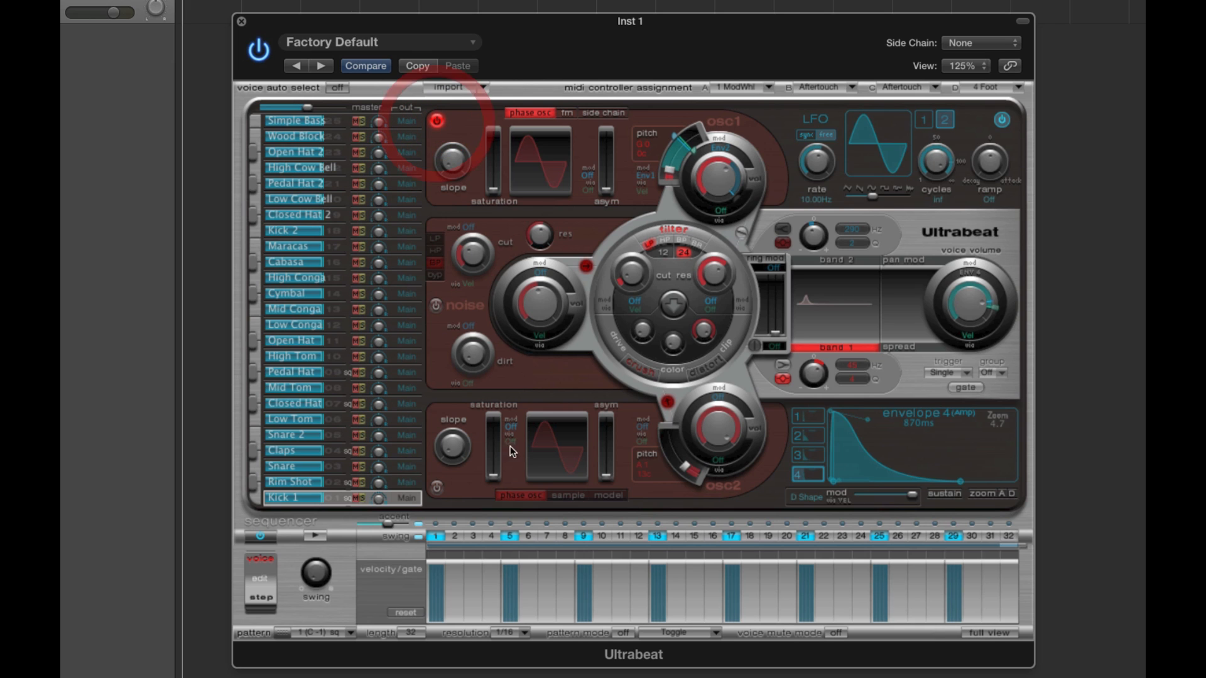
{"action": "left_click", "coordinate": [436, 487]}
{"action": "left_click", "coordinate": [436, 305]}
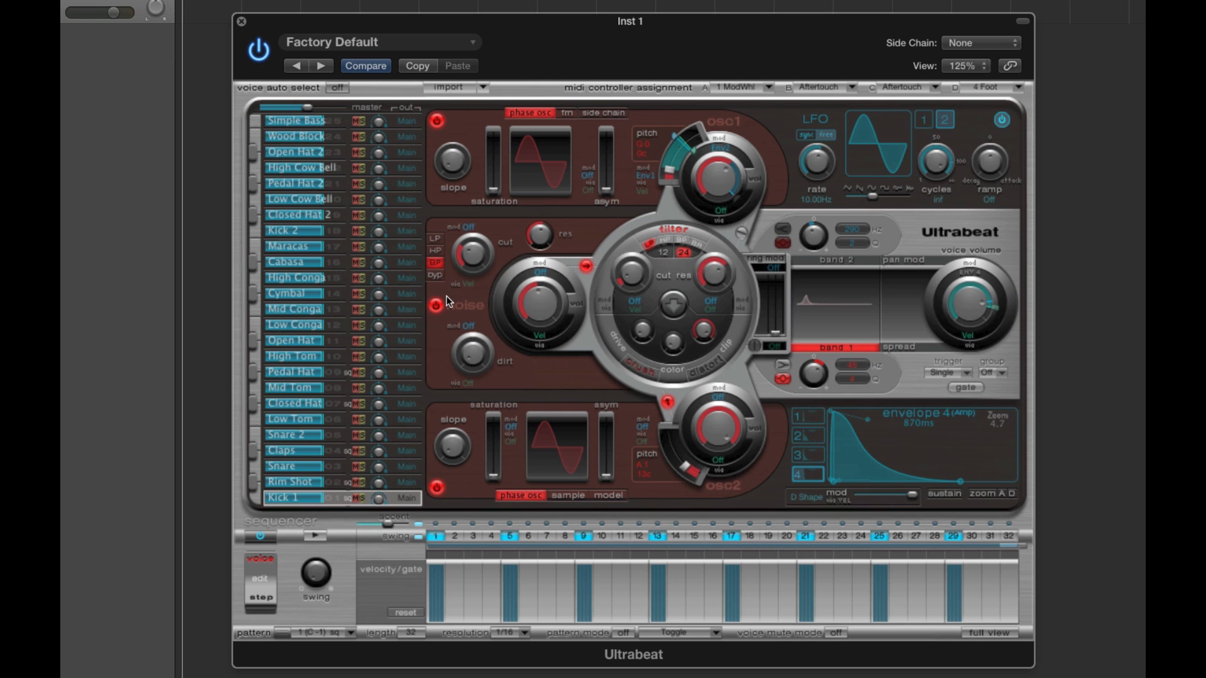
{"action": "left_click", "coordinate": [469, 125]}
{"action": "left_click", "coordinate": [436, 488]}
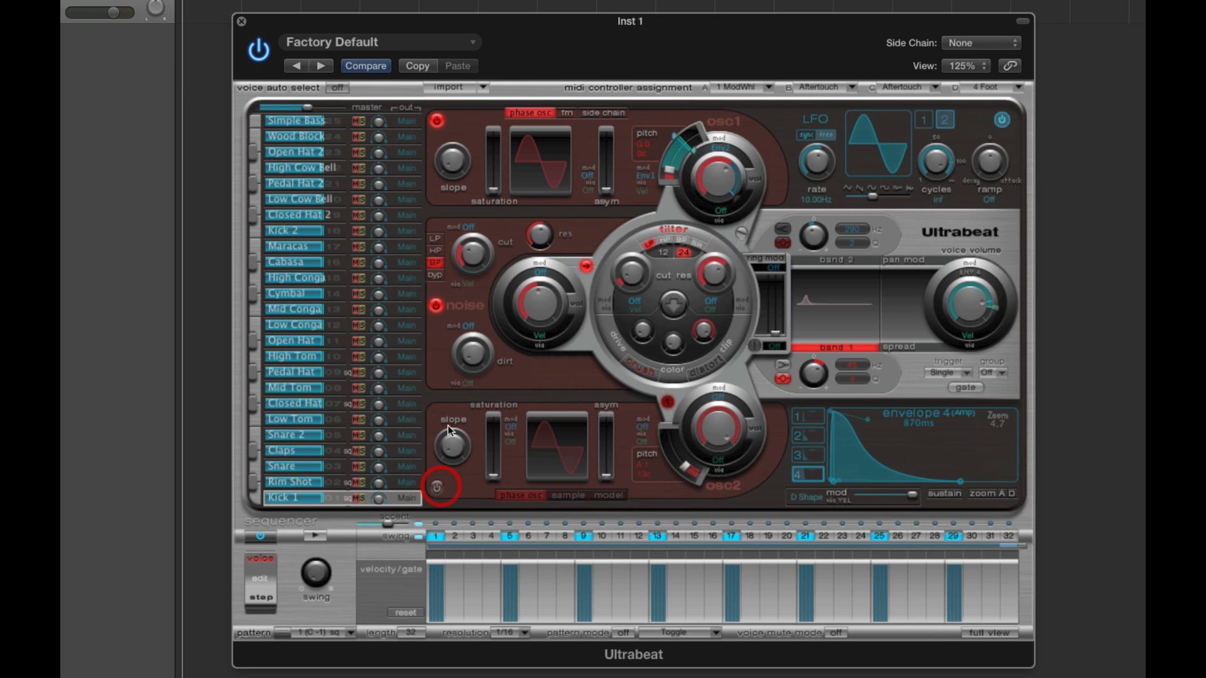
{"action": "left_click", "coordinate": [439, 307]}
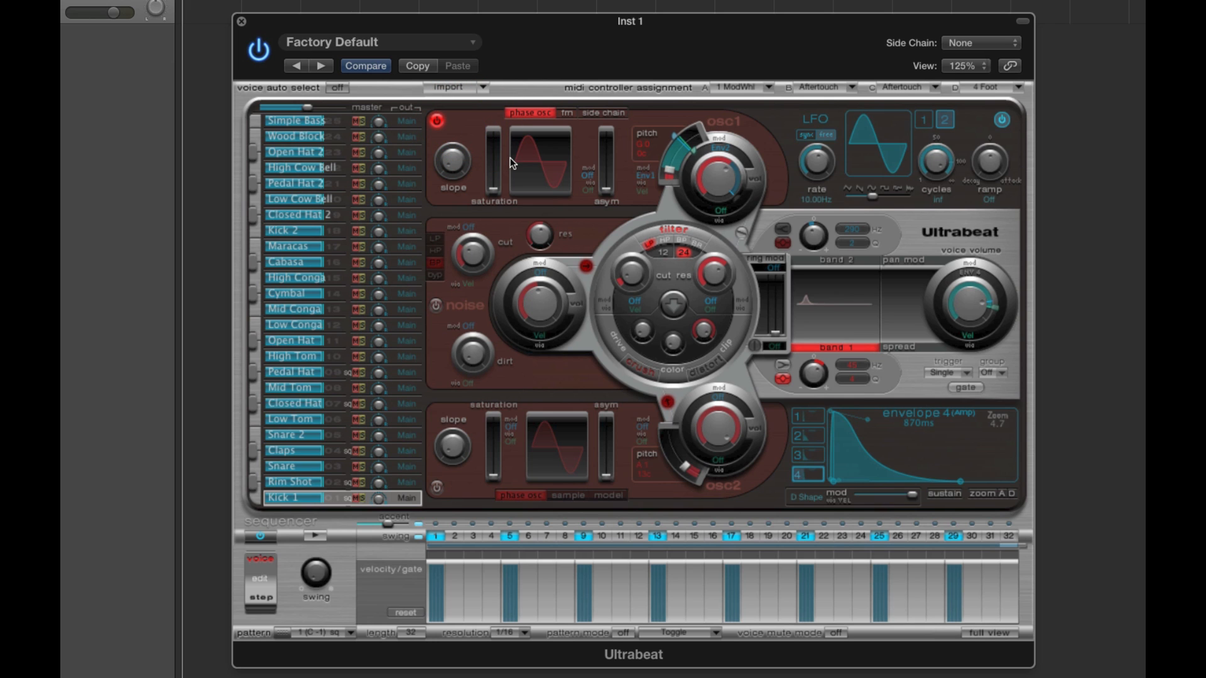
- Compare the sound sources used by the Snare, Rim Shot and Claps voices, and return to Kick 1
{"action": "left_click", "coordinate": [335, 467]}
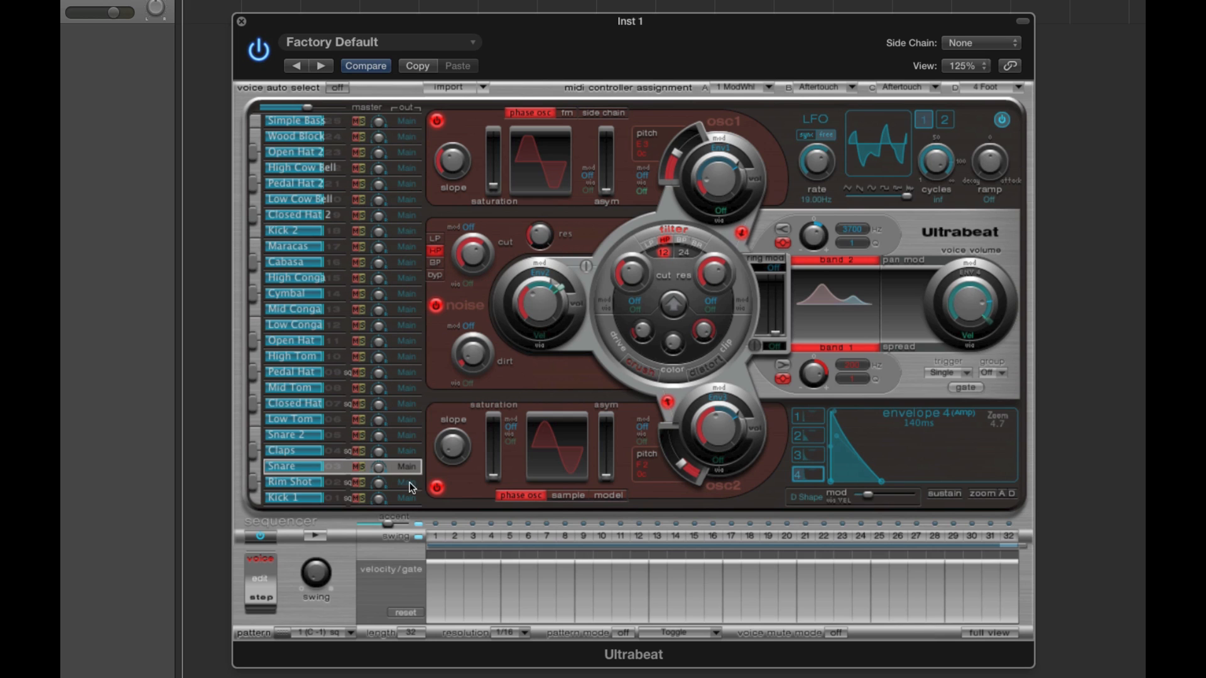
{"action": "left_click", "coordinate": [342, 484]}
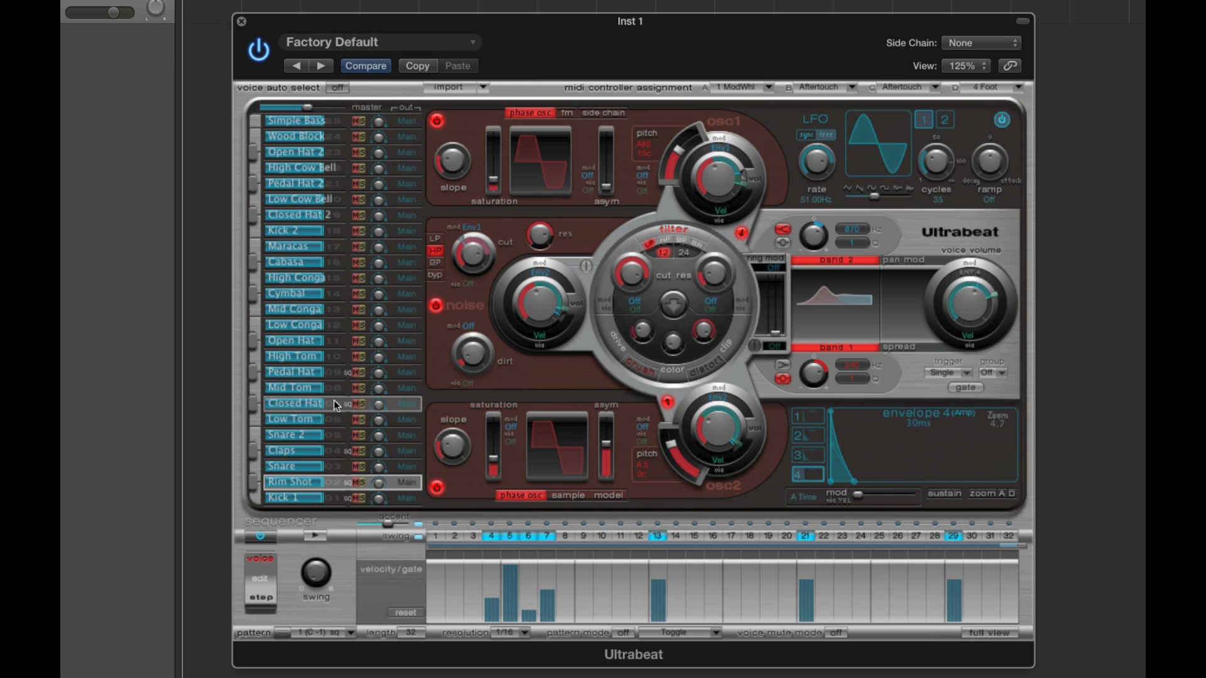
{"action": "left_click", "coordinate": [332, 451]}
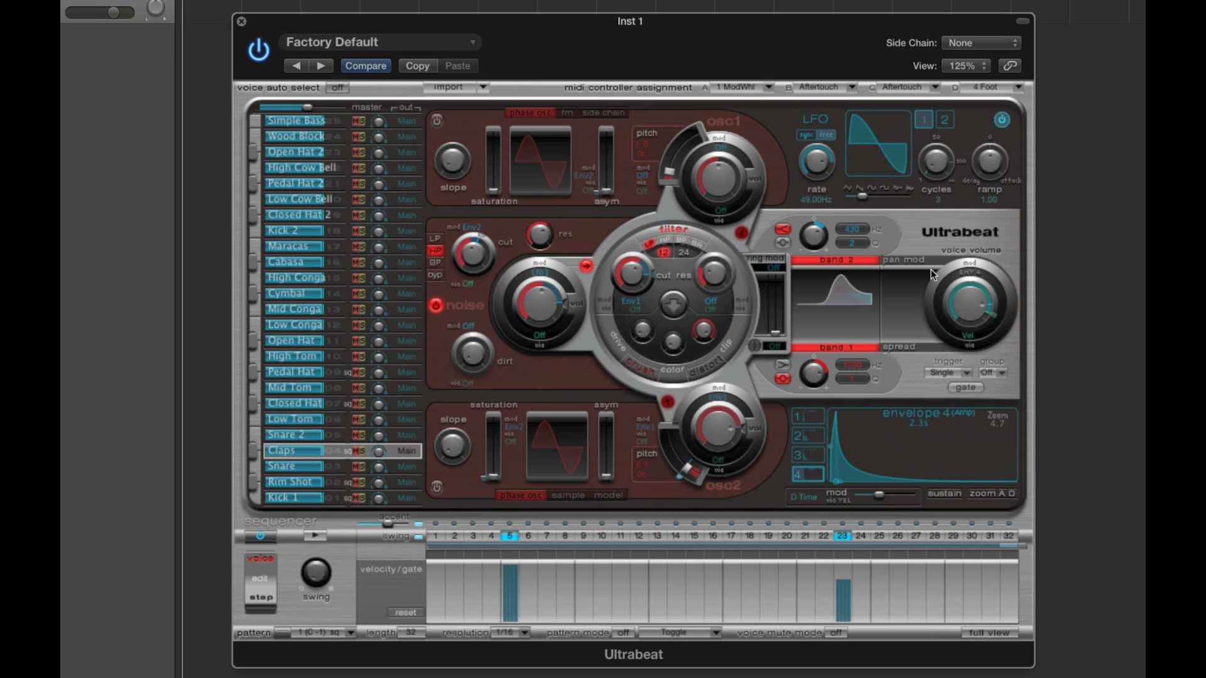
{"action": "left_click", "coordinate": [337, 498]}
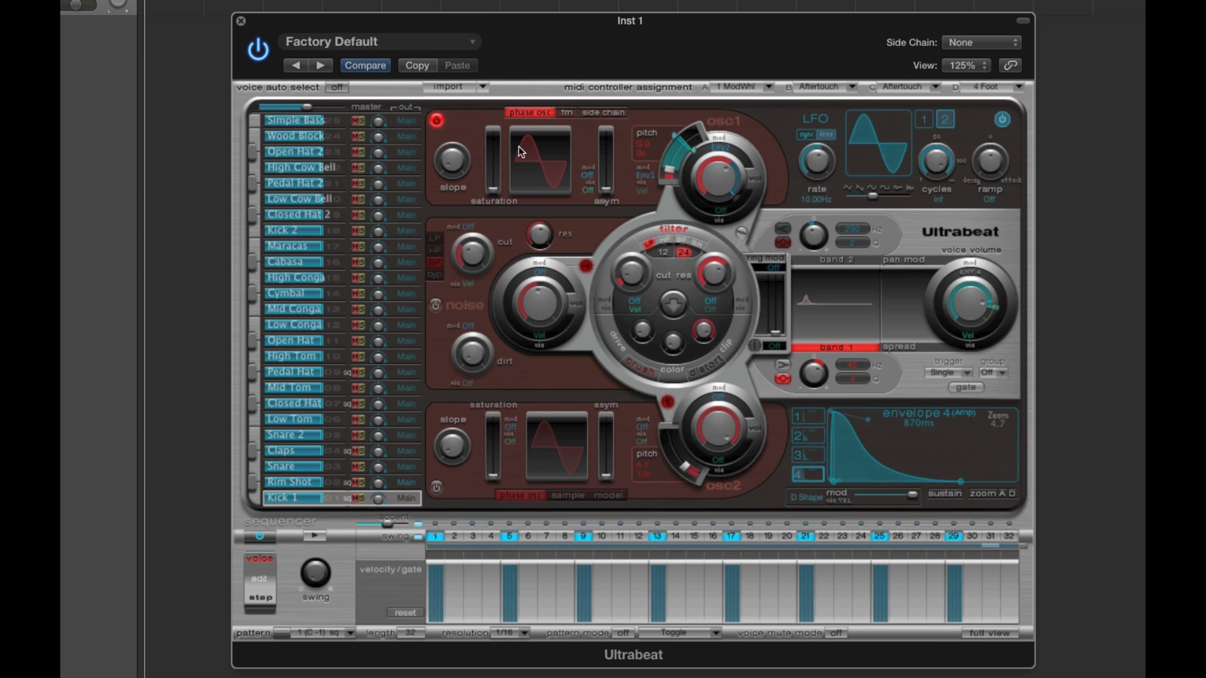
- Try the side chain and FM modes on Kick 1's oscillator 1, and return it to phase osc
{"action": "left_click", "coordinate": [610, 114]}
{"action": "left_click", "coordinate": [568, 112]}
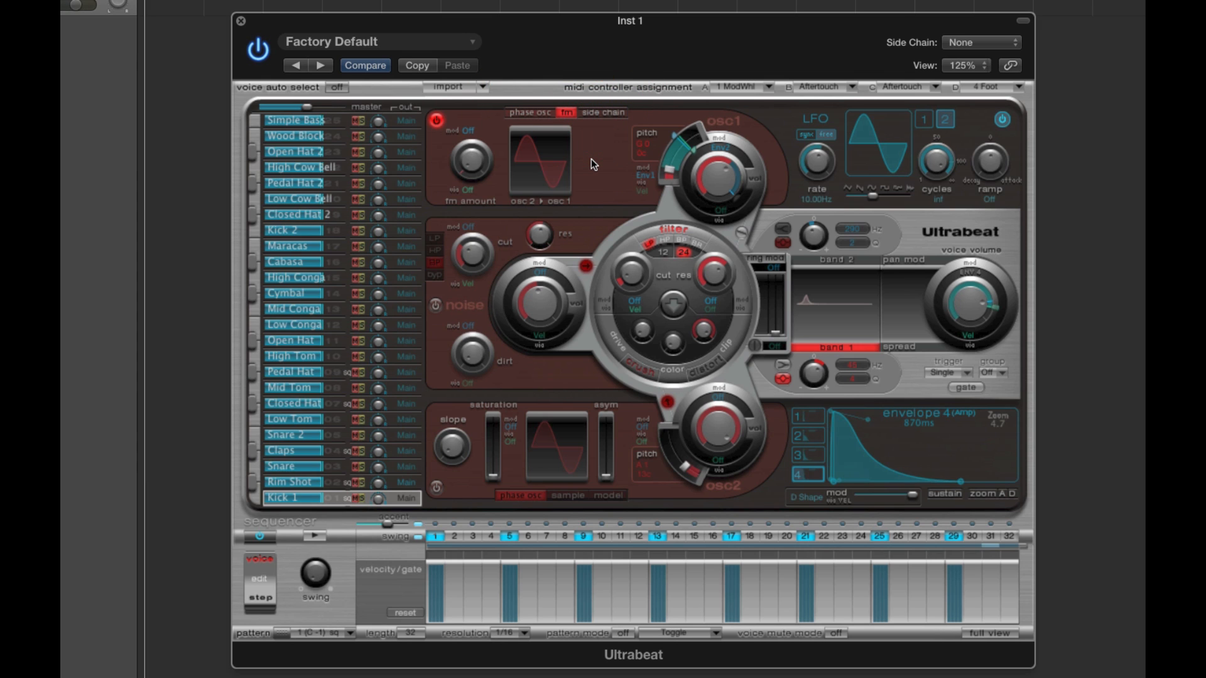
{"action": "left_click", "coordinate": [603, 116]}
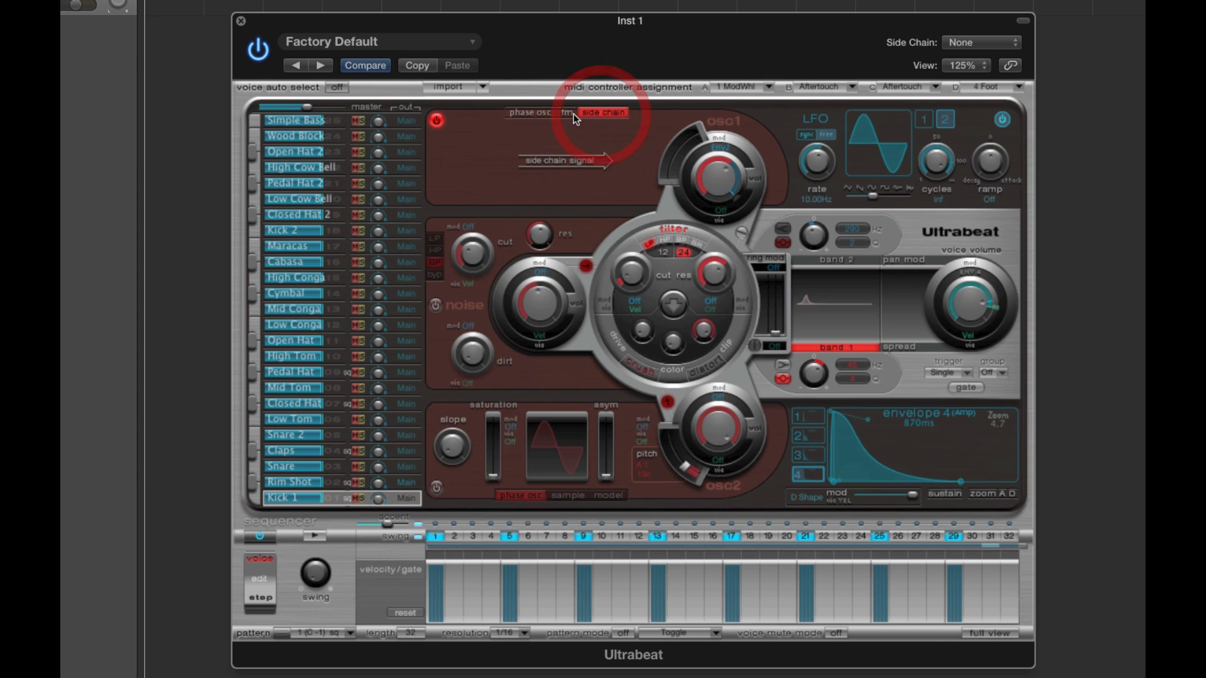
{"action": "left_click", "coordinate": [571, 114]}
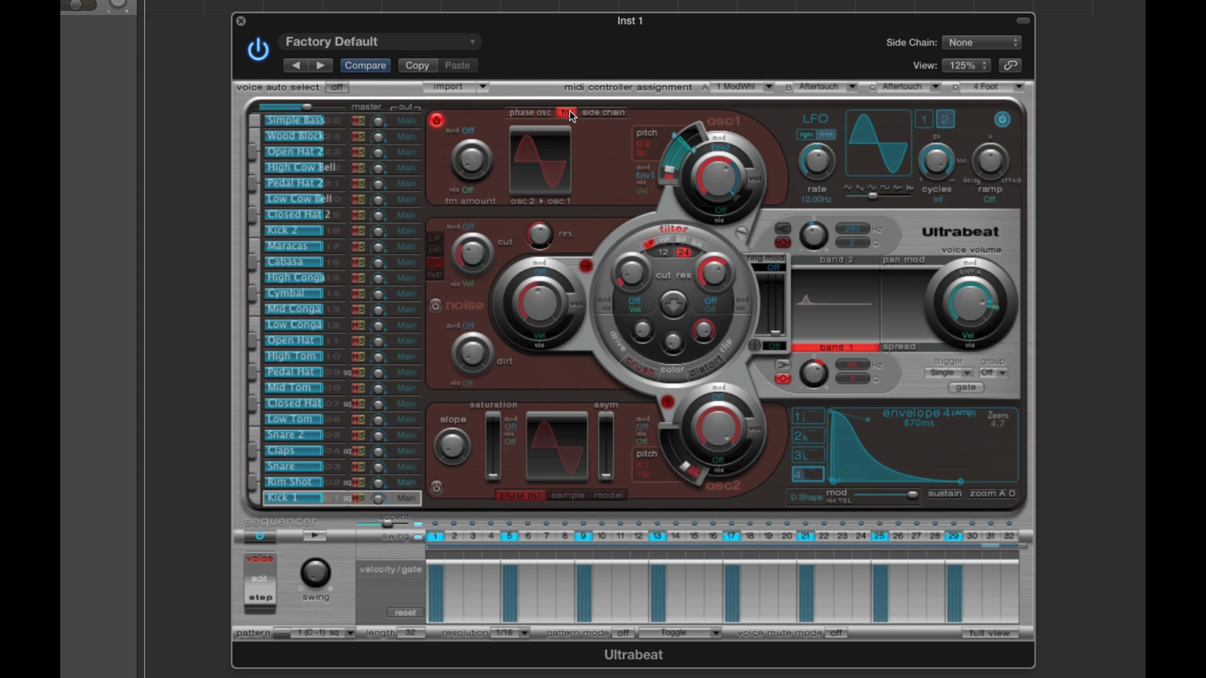
{"action": "left_click", "coordinate": [530, 111]}
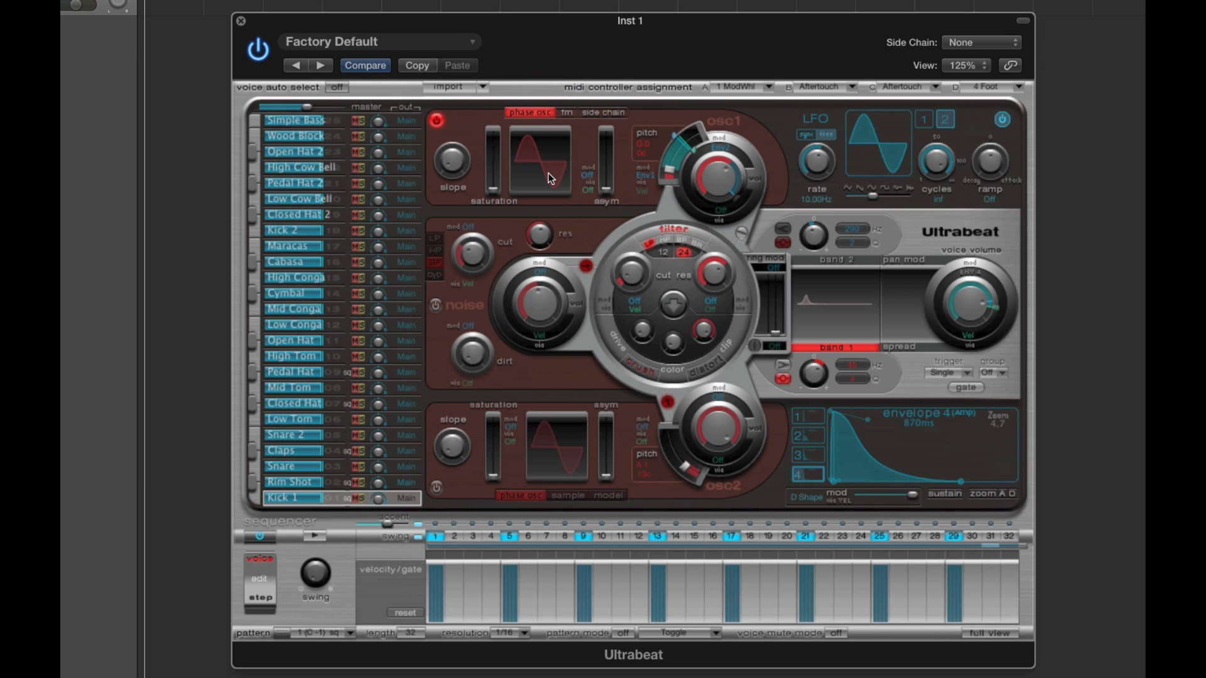
- Switch on Kick 1's oscillator 2, try its model and phase osc modes, and leave it in sample mode
{"action": "left_click", "coordinate": [436, 488]}
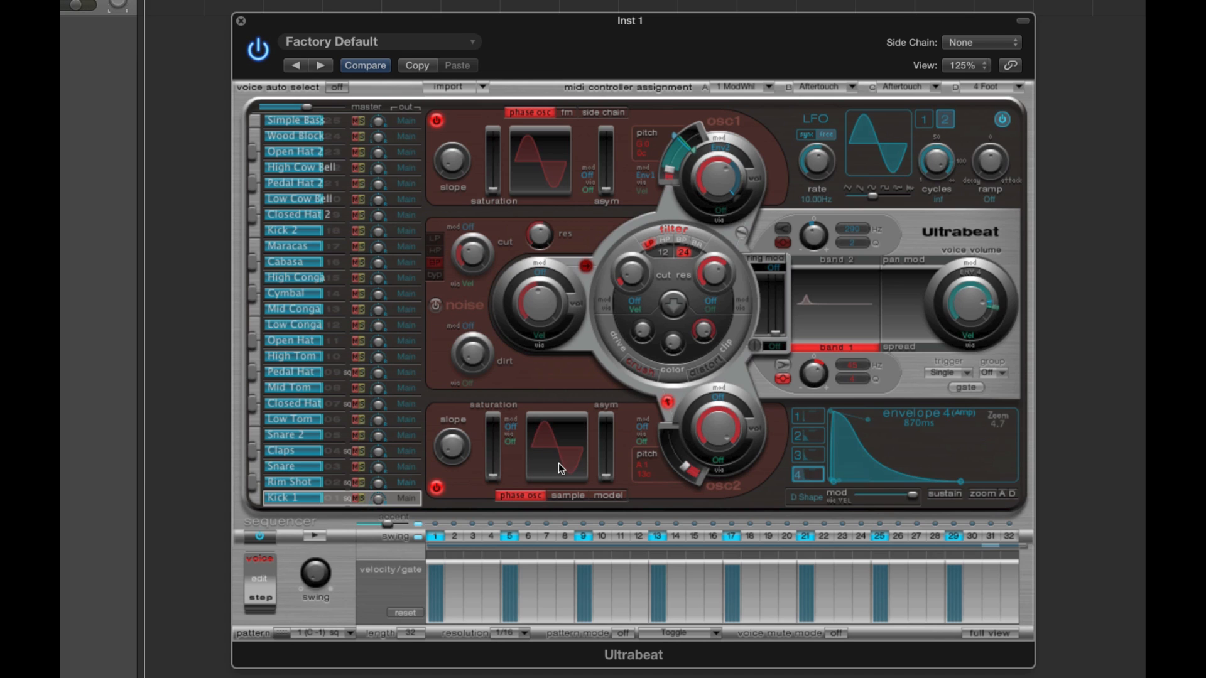
{"action": "left_click", "coordinate": [609, 496]}
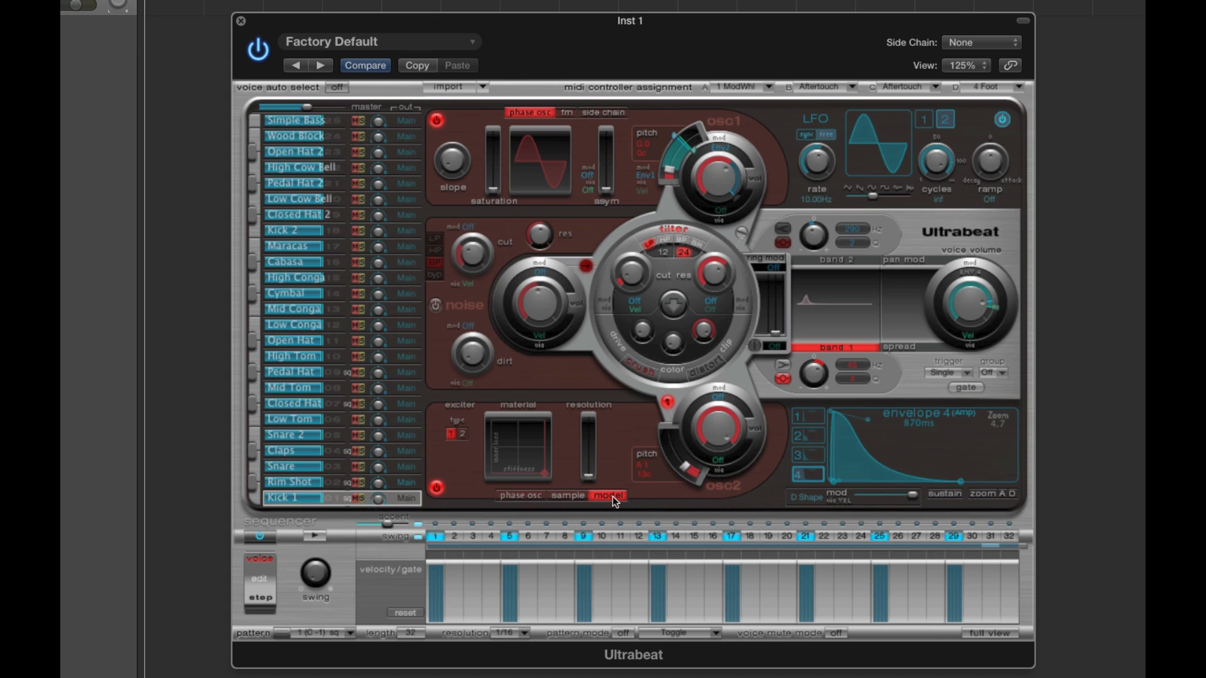
{"action": "left_click", "coordinate": [569, 495]}
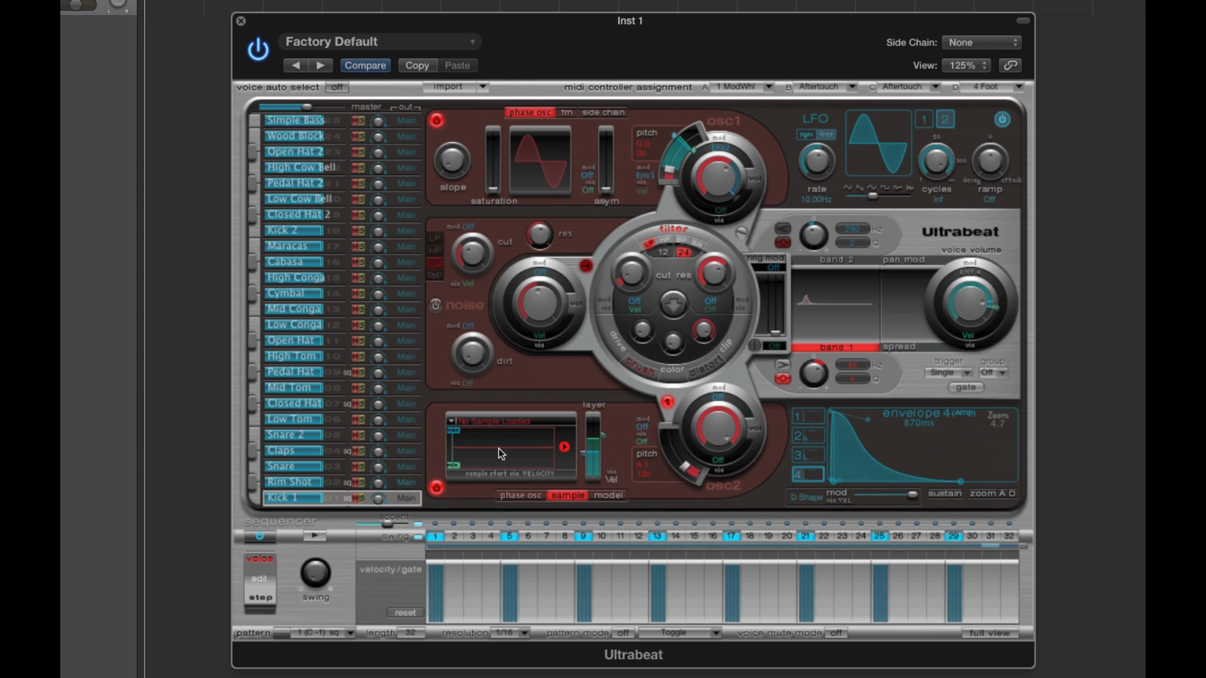
{"action": "left_click", "coordinate": [525, 495]}
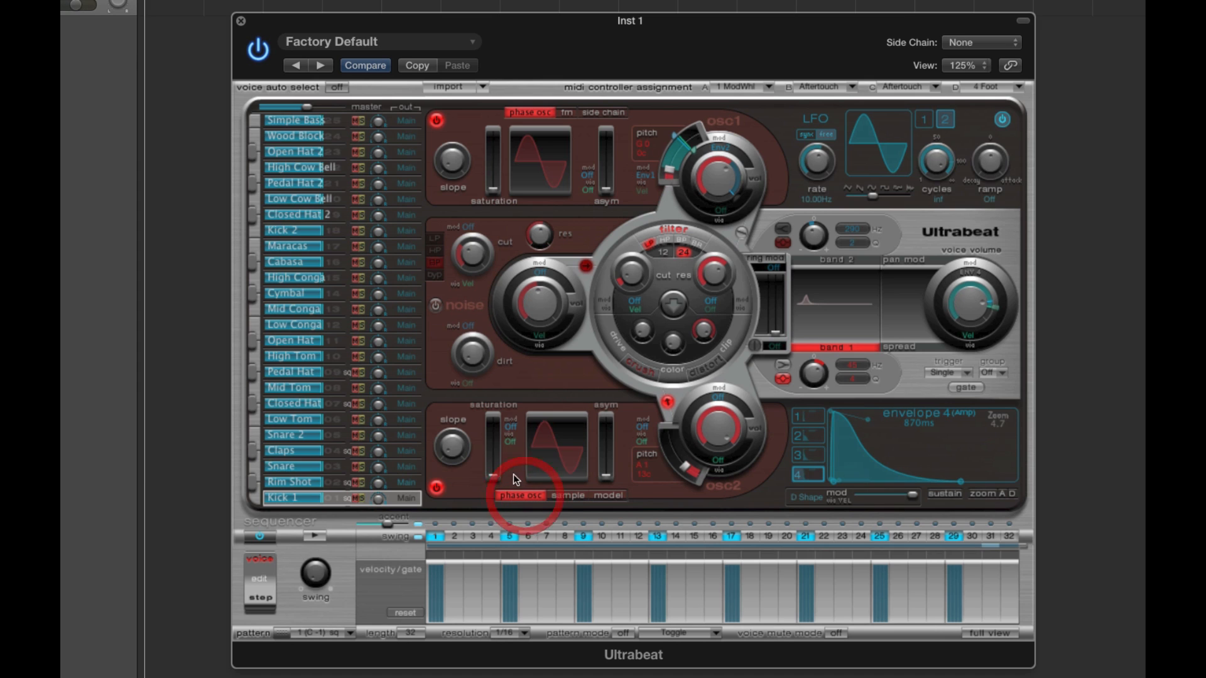
{"action": "left_click", "coordinate": [563, 496]}
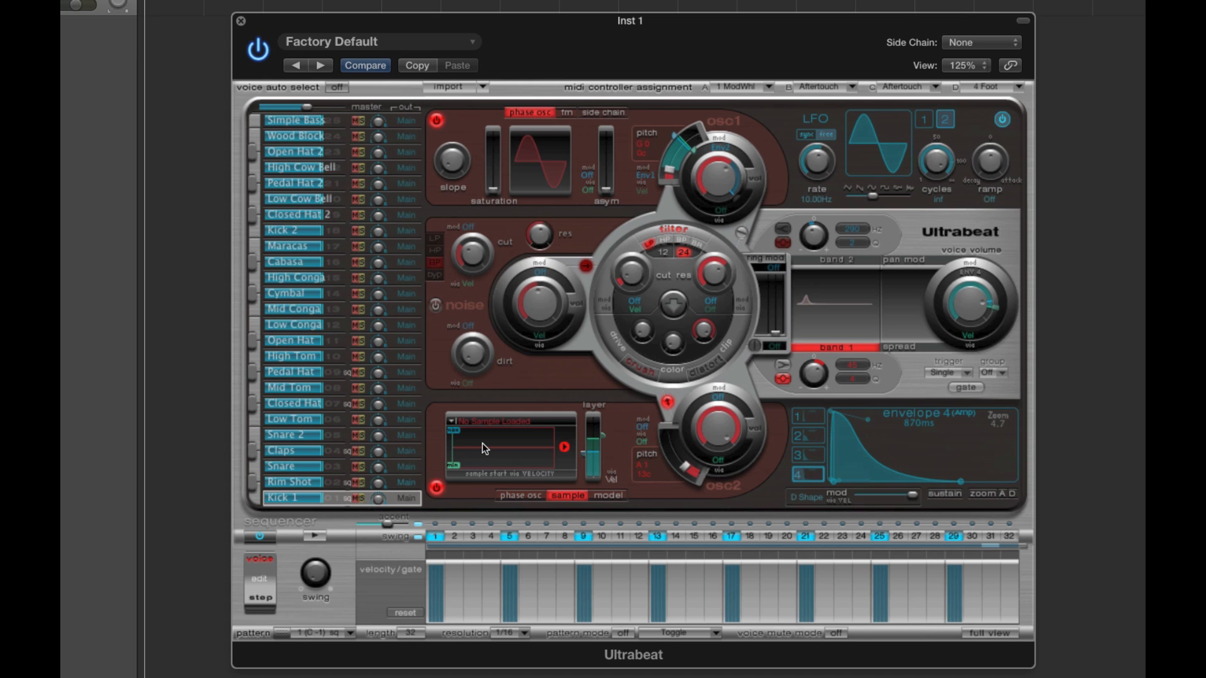
- Toggle Kick 1's noise generator on and off again
{"action": "left_click", "coordinate": [435, 307]}
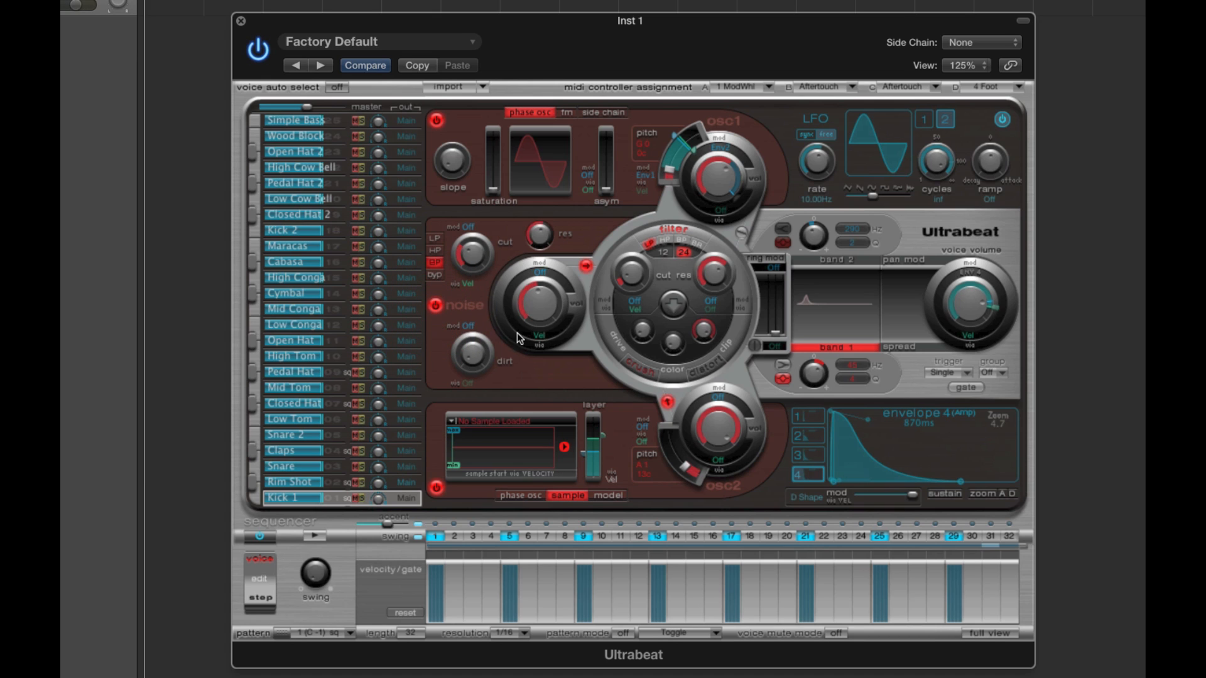
{"action": "left_click", "coordinate": [435, 306]}
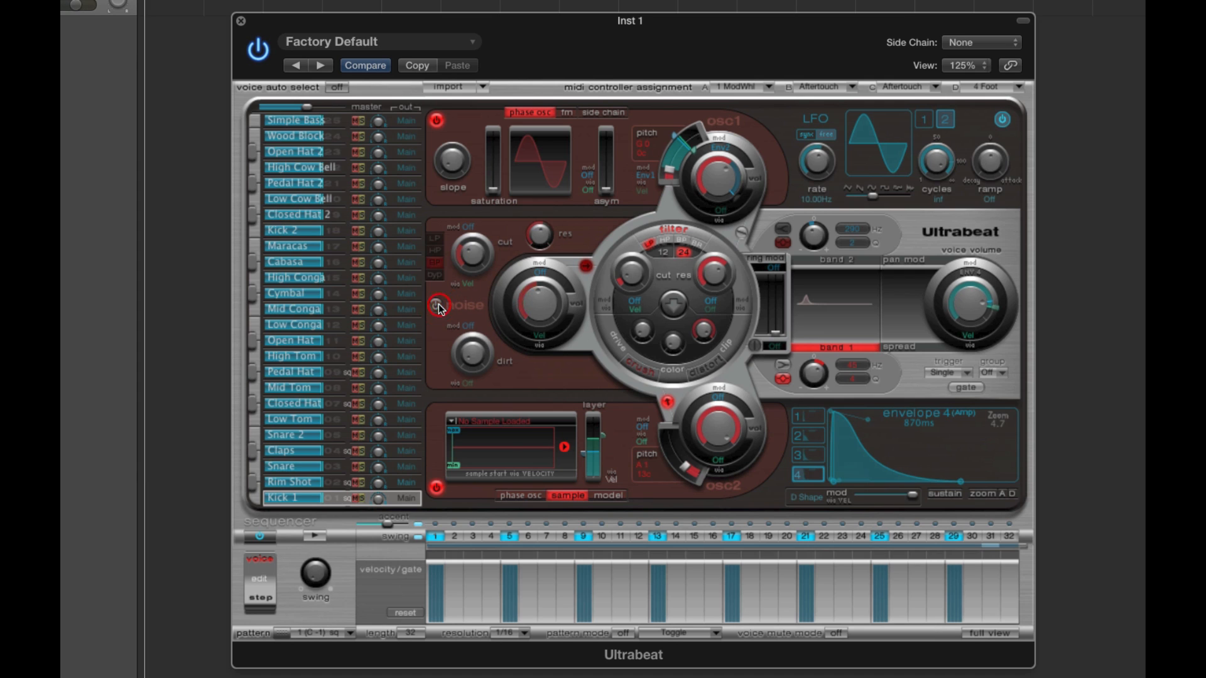
- Switch Kick 1's oscillator 2 to phase osc mode, and toggle oscillator 1 off and on again
{"action": "left_click", "coordinate": [520, 495]}
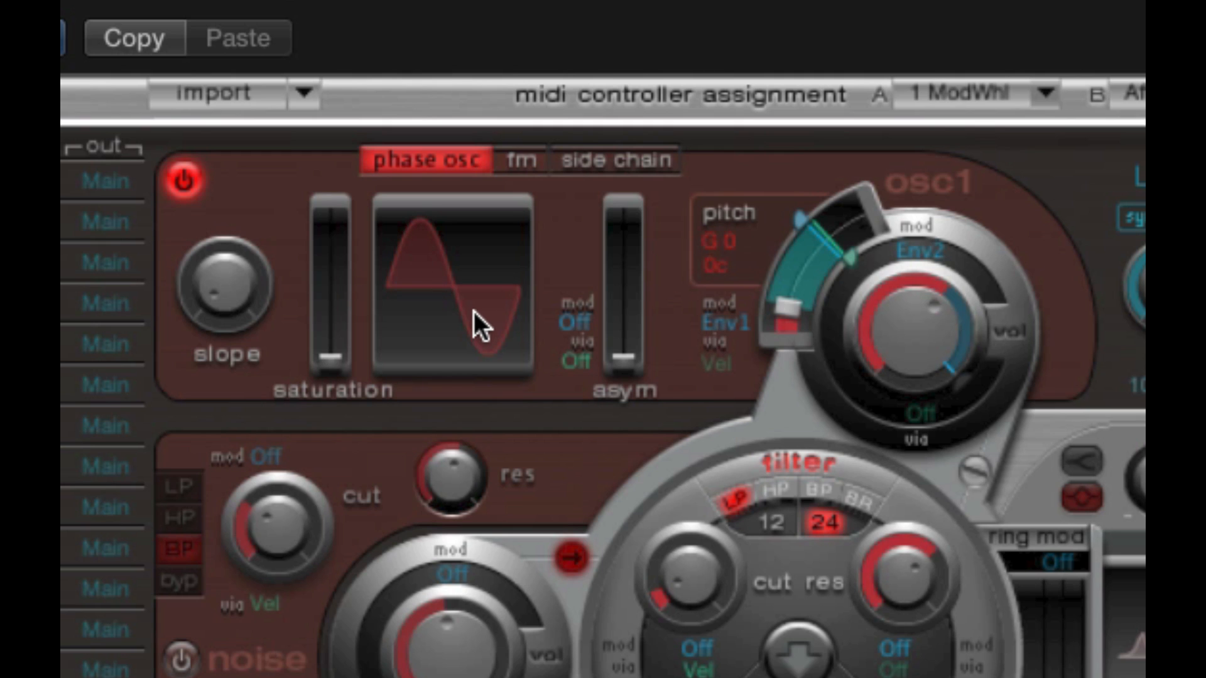
{"action": "left_click", "coordinate": [193, 184]}
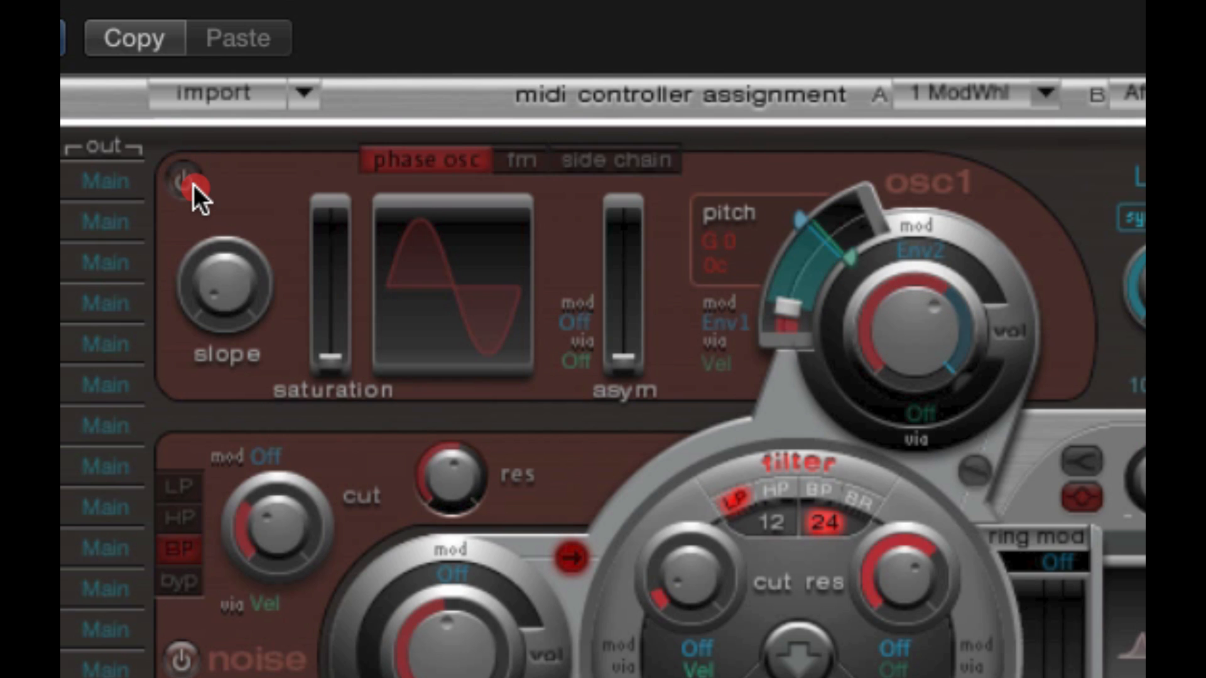
{"action": "left_click", "coordinate": [192, 183]}
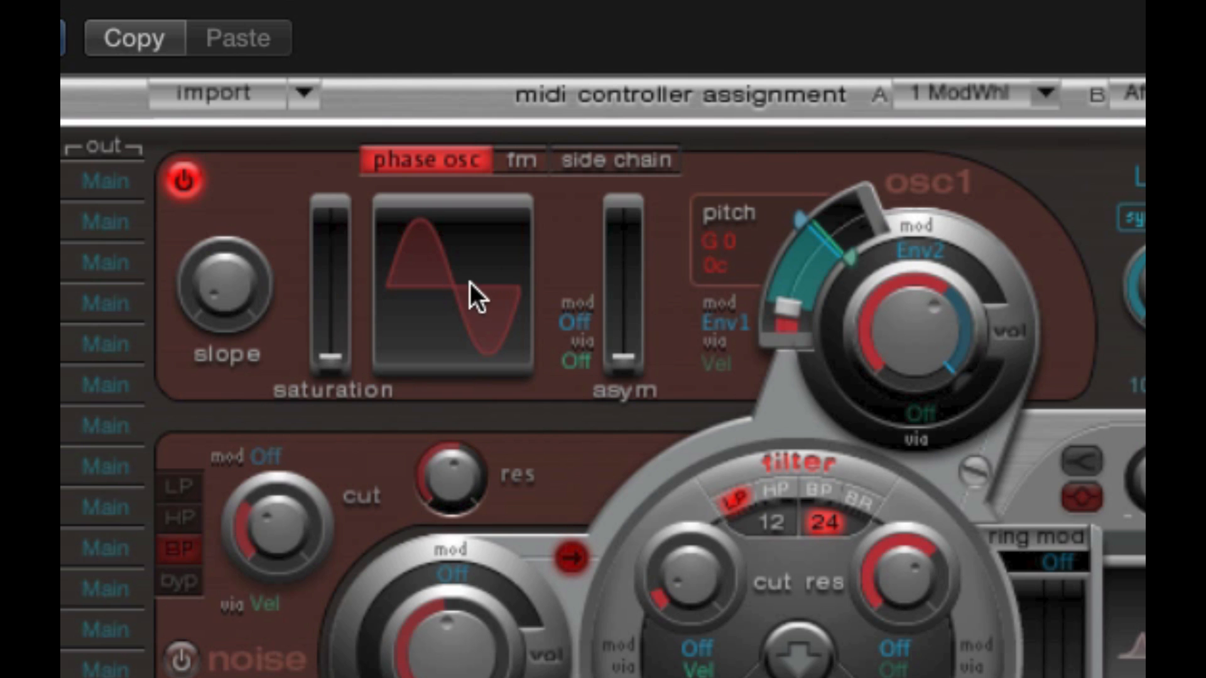
- Try small slope and saturation changes on oscillator 1's waveform and return both to minimum
{"action": "left_click_drag", "start_coordinate": [238, 293], "coordinate": [229, 194]}
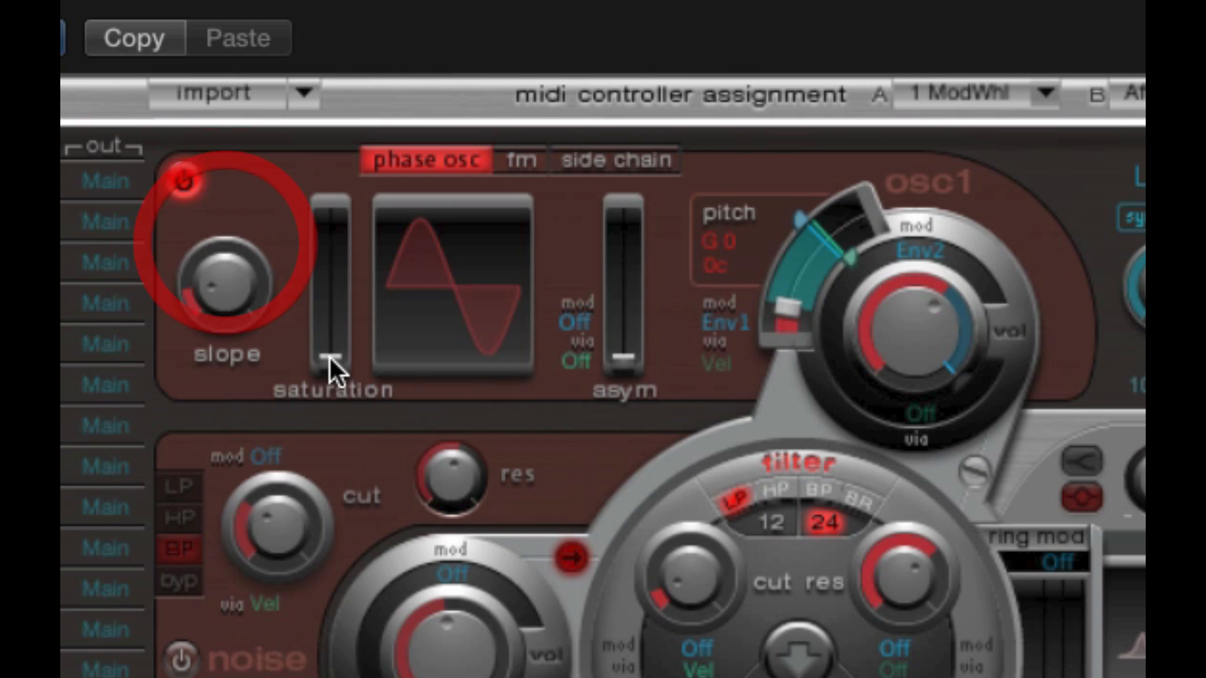
{"action": "left_click_drag", "start_coordinate": [329, 357], "coordinate": [332, 330]}
{"action": "left_click_drag", "start_coordinate": [624, 357], "coordinate": [639, 361]}
{"action": "left_click_drag", "start_coordinate": [218, 305], "coordinate": [215, 283]}
{"action": "left_click_drag", "start_coordinate": [323, 328], "coordinate": [324, 372]}
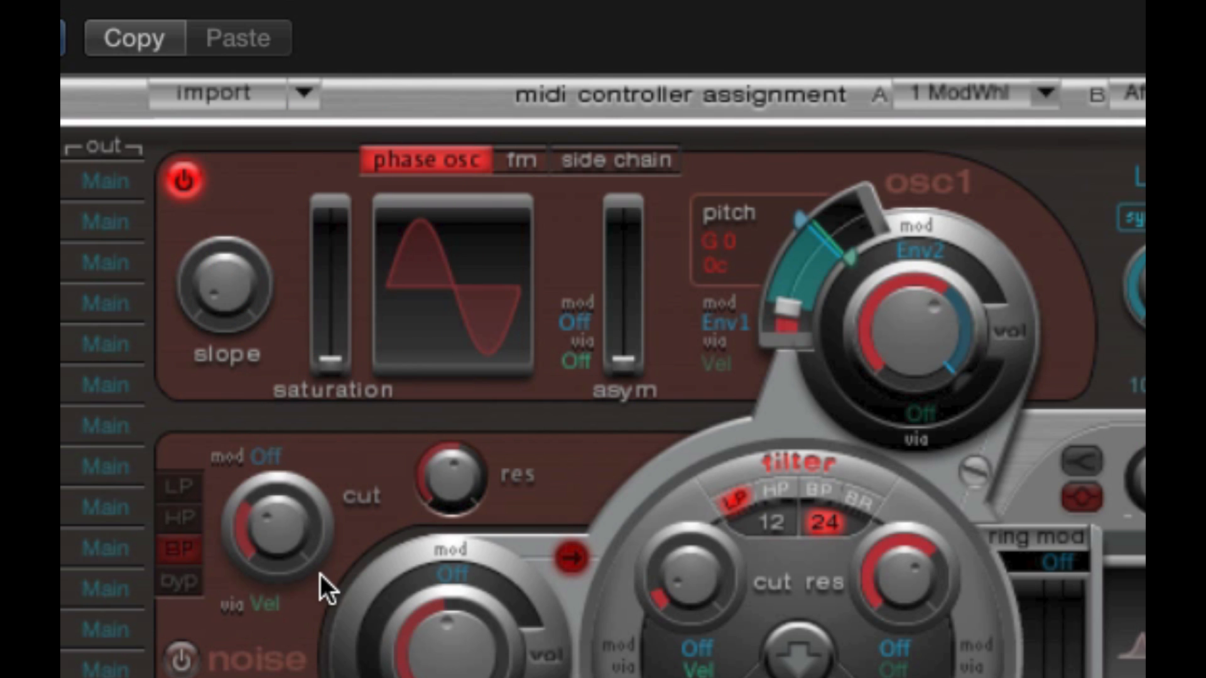
- Try oscillator 1's saturation at a higher level, nudge its asym, and bring both back to minimum
{"action": "mouse_move", "coordinate": [341, 355]}
{"action": "left_mouse_down"}
{"action": "mouse_move", "coordinate": [349, 204]}
{"action": "mouse_move", "coordinate": [330, 361]}
{"action": "left_mouse_up"}
{"action": "mouse_move", "coordinate": [635, 359]}
{"action": "left_mouse_down"}
{"action": "mouse_move", "coordinate": [650, 240]}
{"action": "mouse_move", "coordinate": [647, 310]}
{"action": "mouse_move", "coordinate": [647, 242]}
{"action": "mouse_move", "coordinate": [626, 242]}
{"action": "mouse_move", "coordinate": [625, 352]}
{"action": "mouse_move", "coordinate": [632, 234]}
{"action": "mouse_move", "coordinate": [626, 353]}
{"action": "mouse_move", "coordinate": [643, 226]}
{"action": "mouse_move", "coordinate": [631, 356]}
{"action": "left_mouse_up"}
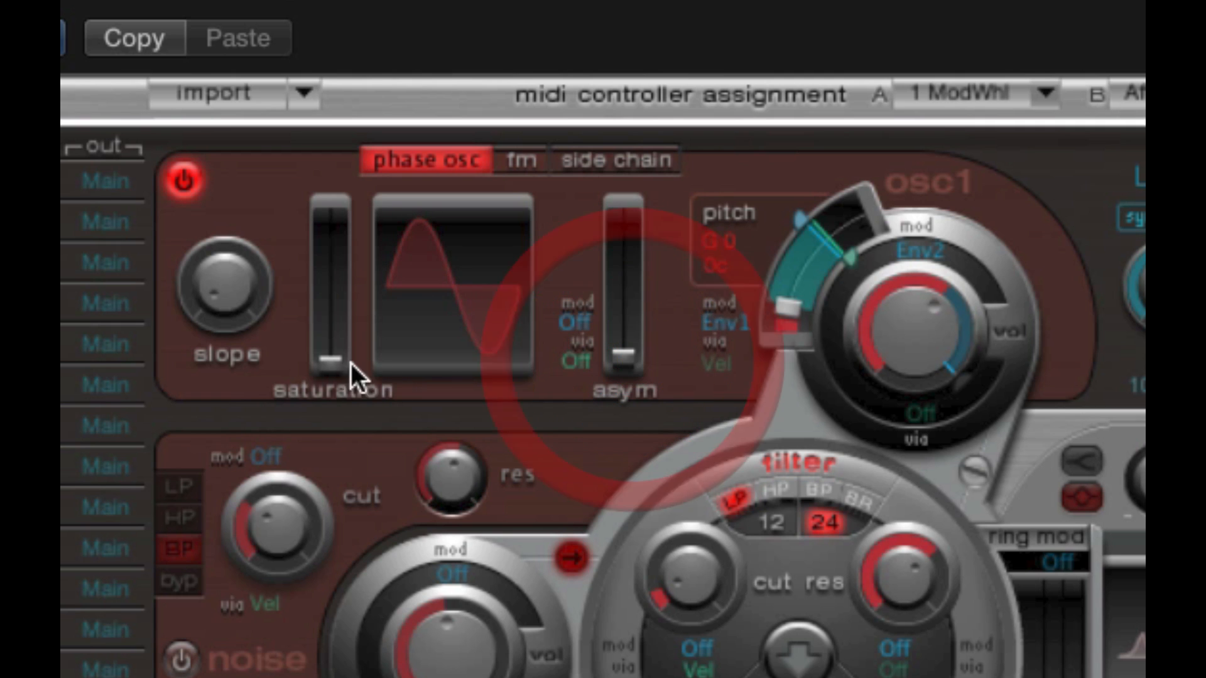
{"action": "left_click_drag", "start_coordinate": [351, 364], "coordinate": [340, 289]}
{"action": "mouse_move", "coordinate": [639, 353]}
{"action": "left_mouse_down"}
{"action": "mouse_move", "coordinate": [639, 200]}
{"action": "mouse_move", "coordinate": [622, 357]}
{"action": "left_mouse_up"}
{"action": "left_click_drag", "start_coordinate": [335, 287], "coordinate": [328, 384]}
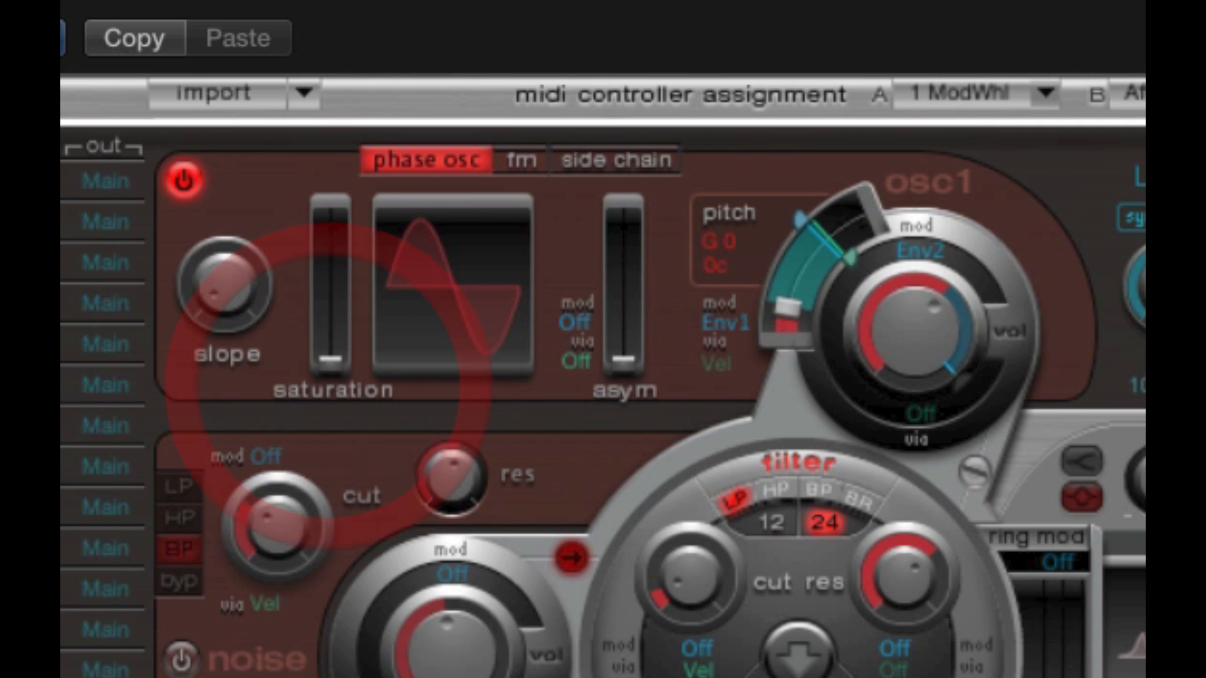
- Try reshaping oscillator 1's waveform with slope, and raise its saturation and asym
{"action": "left_click_drag", "start_coordinate": [244, 284], "coordinate": [217, 154]}
{"action": "left_click_drag", "start_coordinate": [234, 287], "coordinate": [219, 171]}
{"action": "left_click", "coordinate": [228, 301], "text": "alt"}
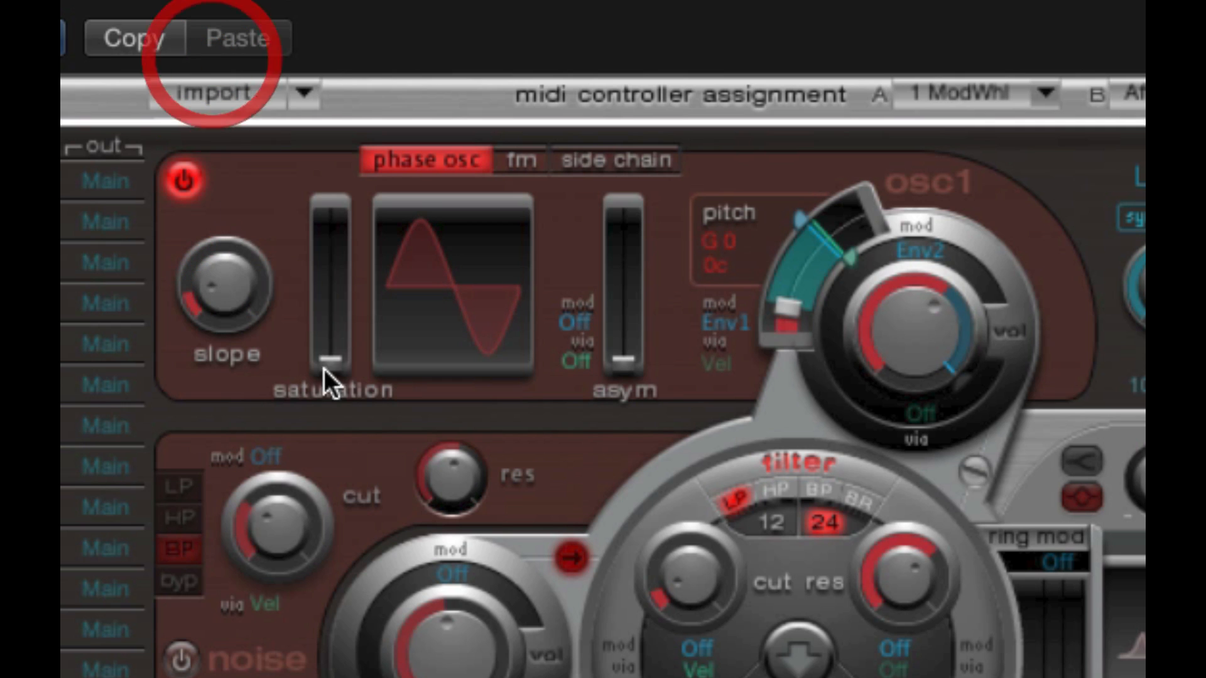
{"action": "left_click_drag", "start_coordinate": [329, 360], "coordinate": [331, 303]}
{"action": "left_click_drag", "start_coordinate": [240, 284], "coordinate": [246, 321]}
{"action": "left_click_drag", "start_coordinate": [624, 358], "coordinate": [613, 273]}
- Return oscillator 1's slope to 0.00 and its saturation and asym to minimum
{"action": "left_click_drag", "start_coordinate": [246, 288], "coordinate": [215, 305]}
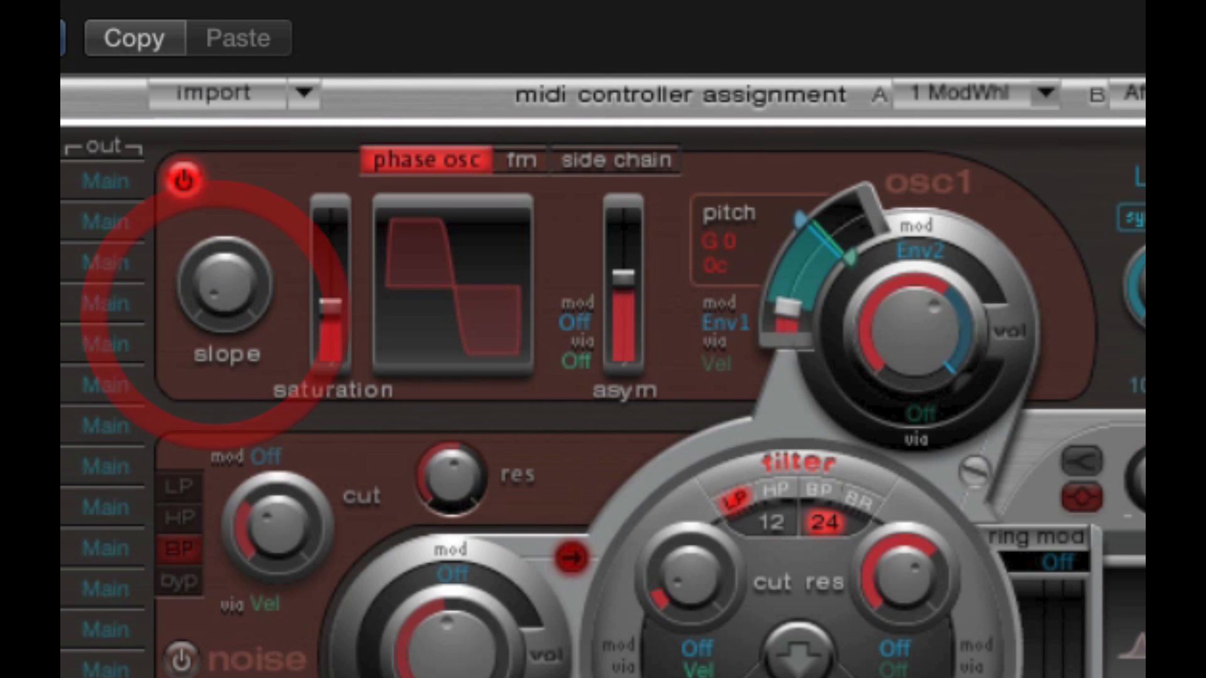
{"action": "left_click", "coordinate": [216, 274]}
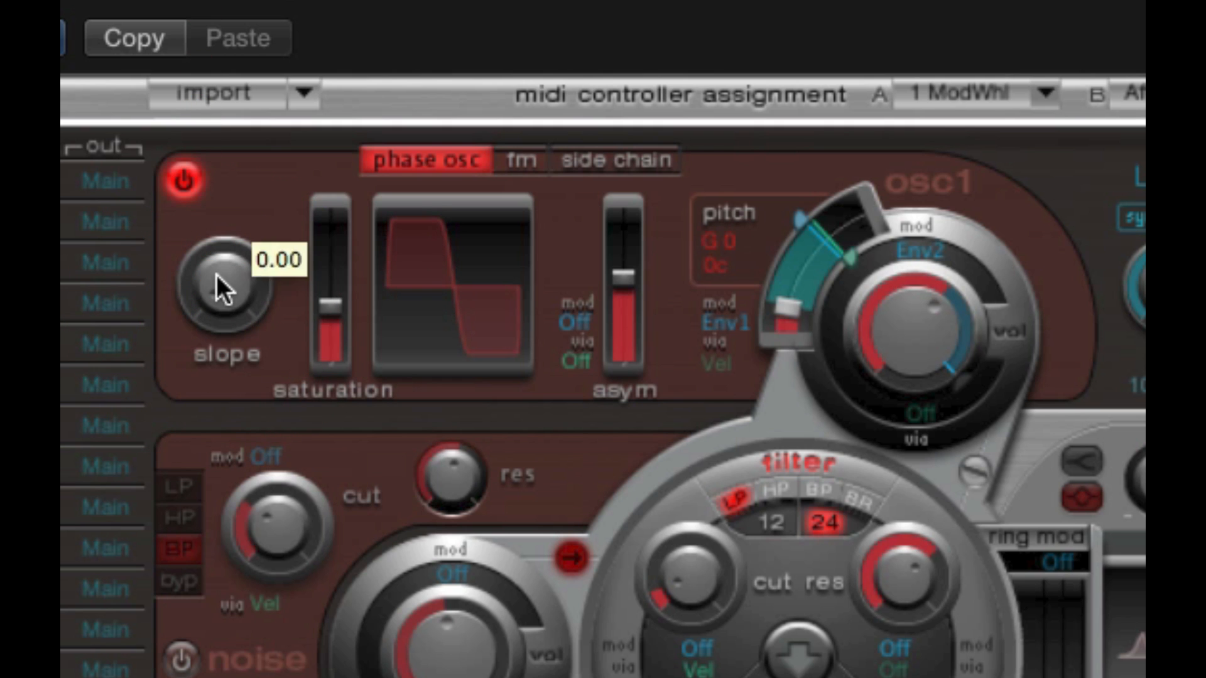
{"action": "left_click_drag", "start_coordinate": [340, 307], "coordinate": [336, 388]}
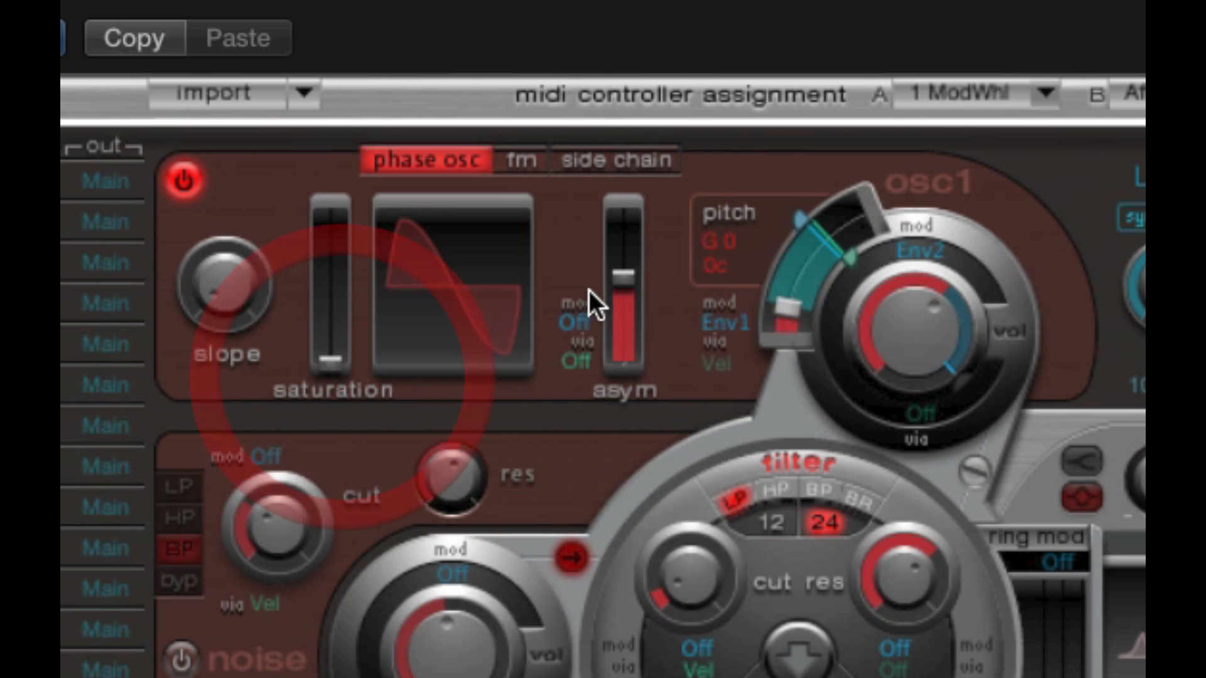
{"action": "left_click_drag", "start_coordinate": [621, 308], "coordinate": [606, 400]}
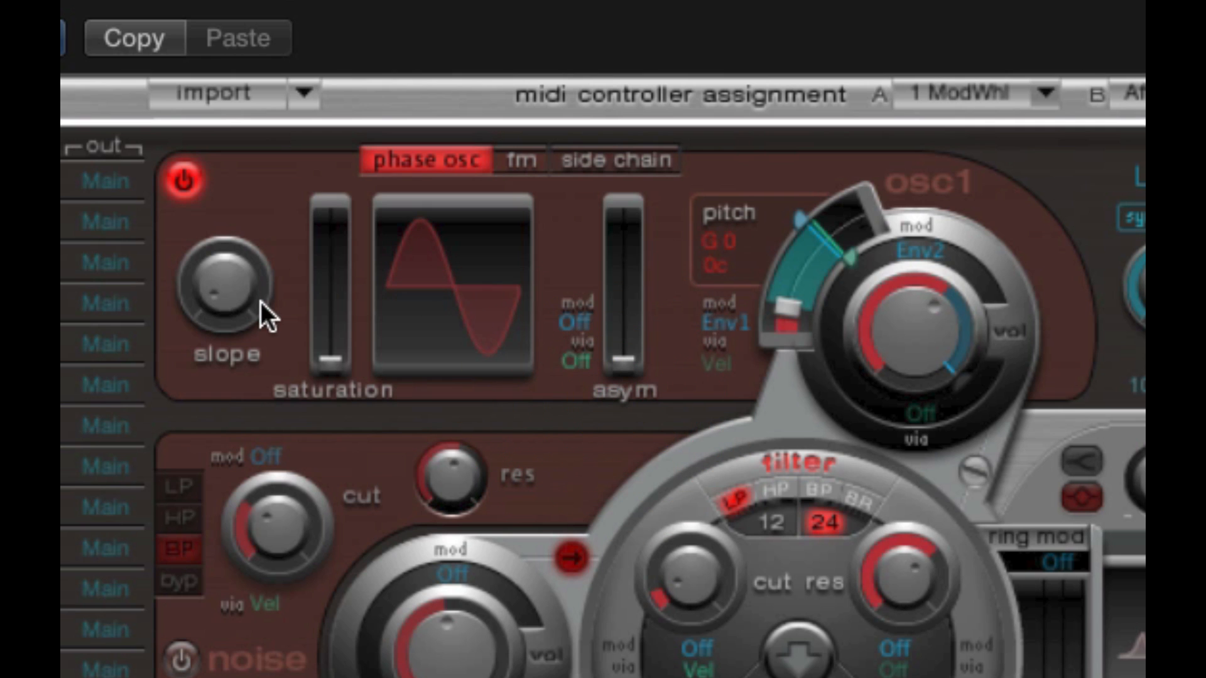
- Try different oscillator 1 pitches in semitones and in cents, ending at B 0 with 14c
{"action": "left_click", "coordinate": [785, 306]}
{"action": "left_click_drag", "start_coordinate": [781, 307], "coordinate": [738, 230]}
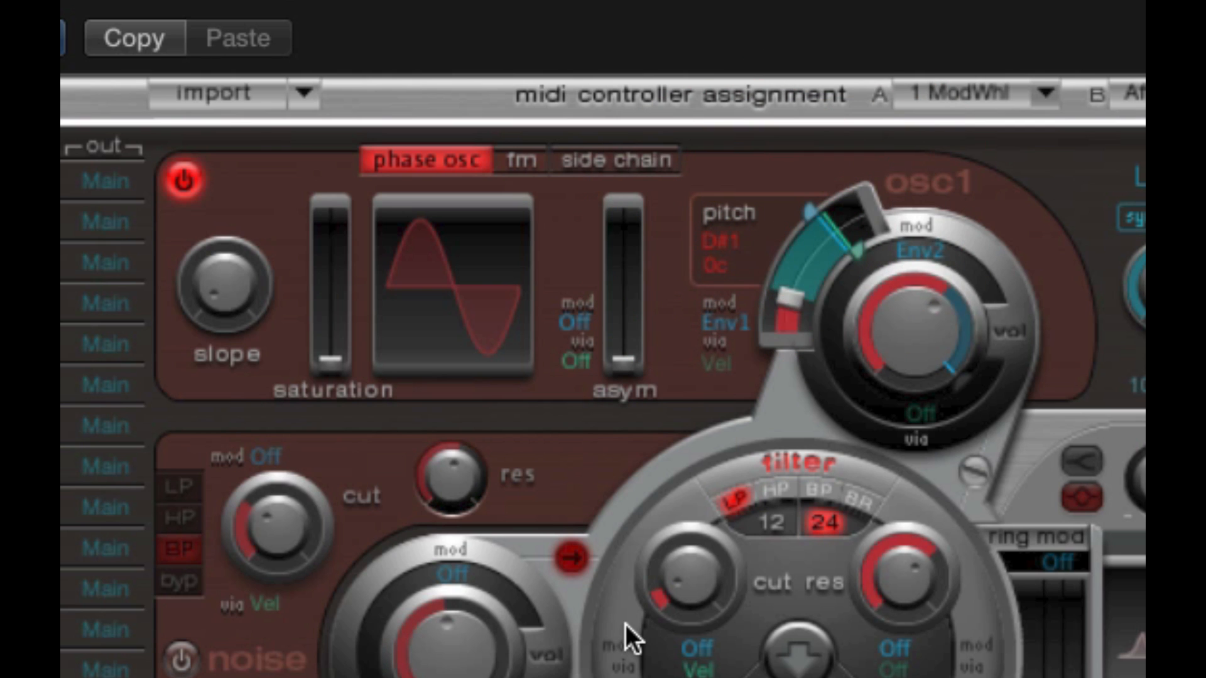
{"action": "mouse_move", "coordinate": [790, 303]}
{"action": "left_mouse_down"}
{"action": "mouse_move", "coordinate": [948, 62]}
{"action": "mouse_move", "coordinate": [859, 153]}
{"action": "mouse_move", "coordinate": [793, 323]}
{"action": "left_mouse_up"}
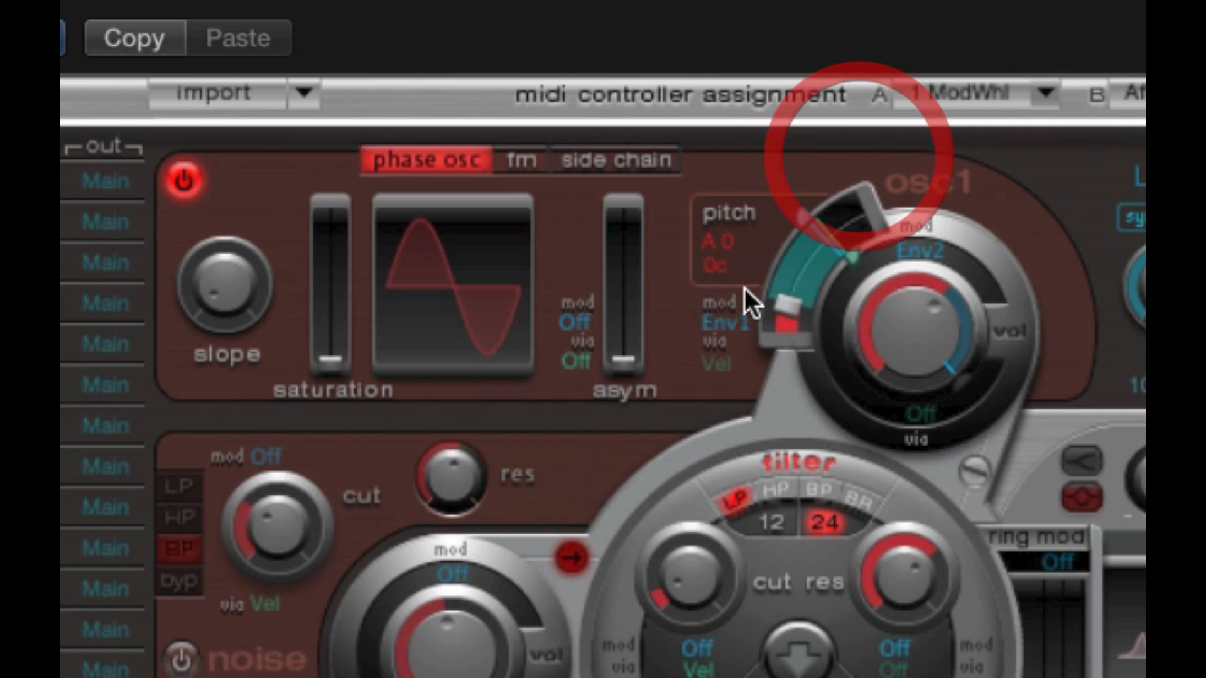
{"action": "left_click_drag", "start_coordinate": [733, 242], "coordinate": [748, 157]}
{"action": "left_click_drag", "start_coordinate": [801, 0], "coordinate": [724, 217]}
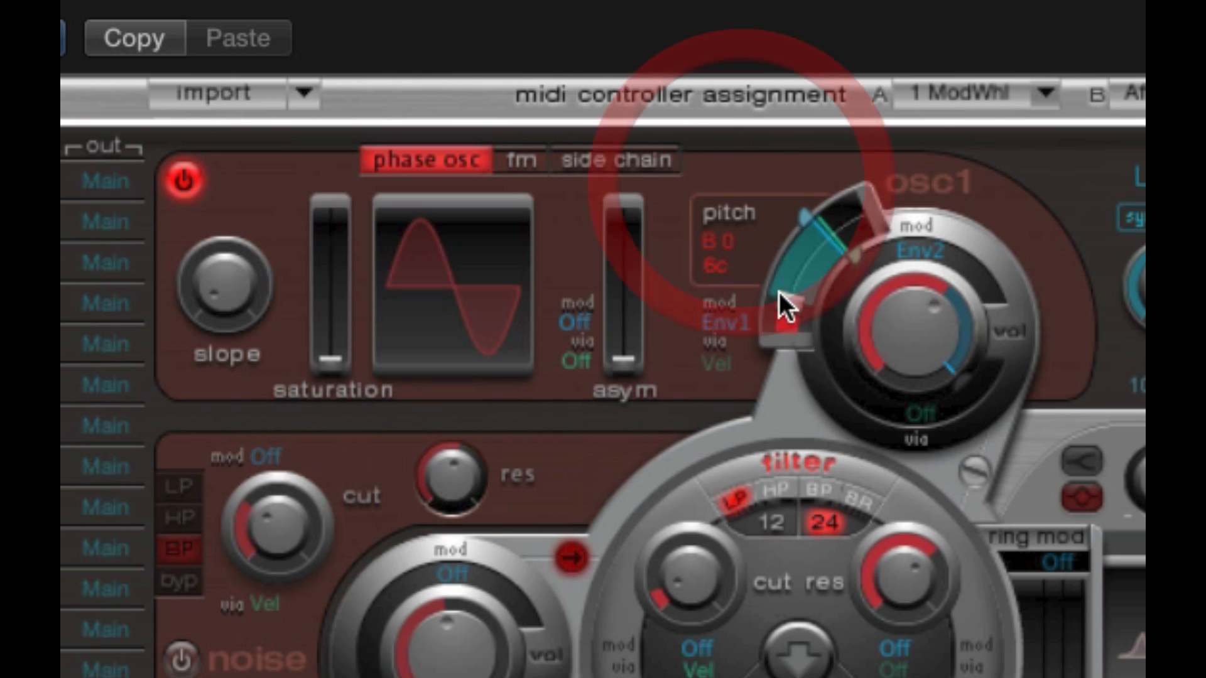
{"action": "left_click_drag", "start_coordinate": [790, 306], "coordinate": [794, 269]}
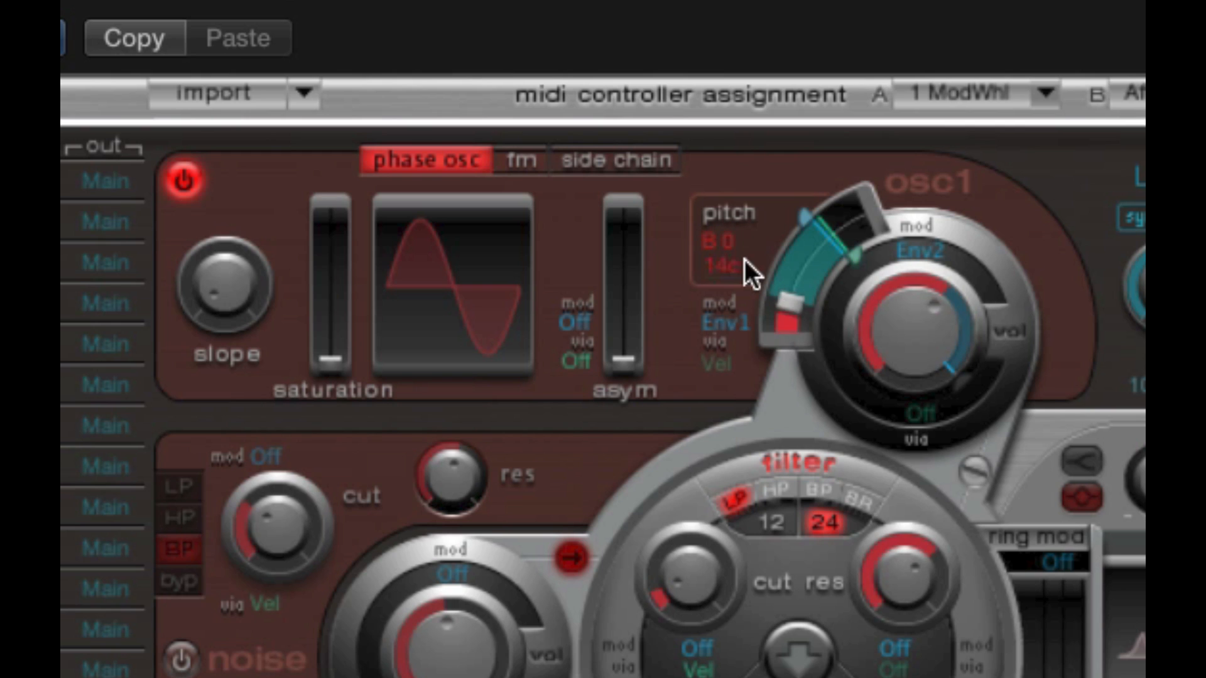
- Set oscillator 1's pitch to C 3 with 0c and adjust its Env1 and velocity pitch modulation amounts
{"action": "left_click", "coordinate": [733, 242], "text": "alt"}
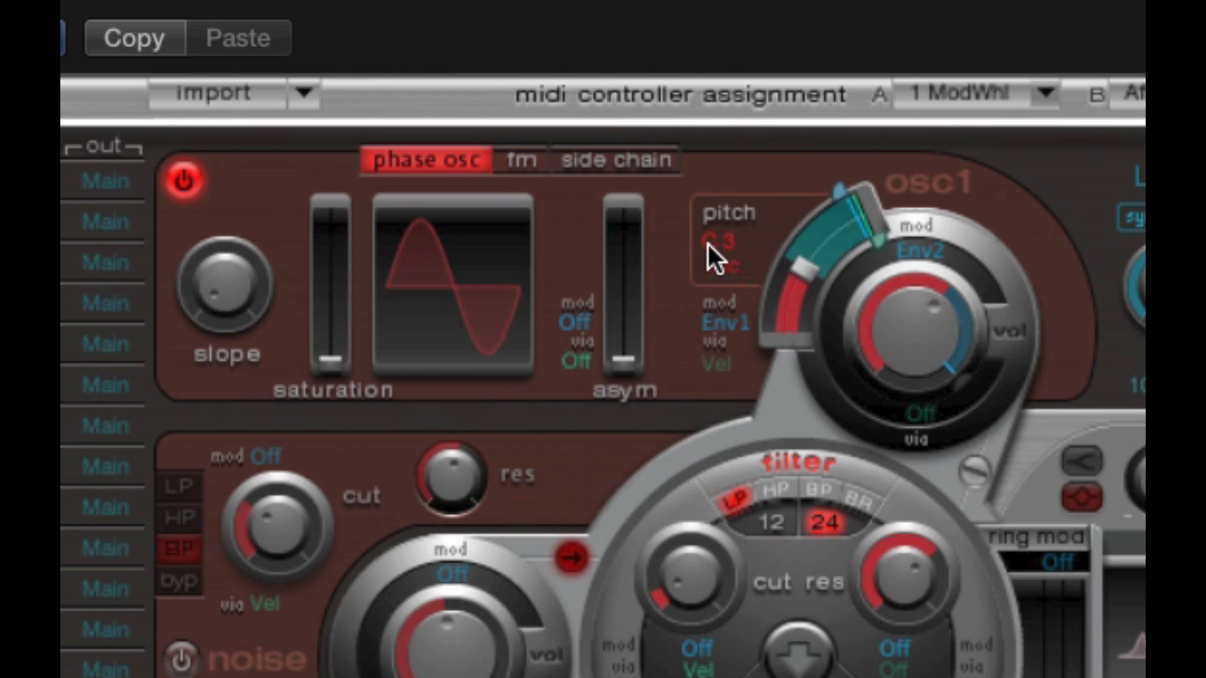
{"action": "left_click", "coordinate": [735, 270], "text": "alt"}
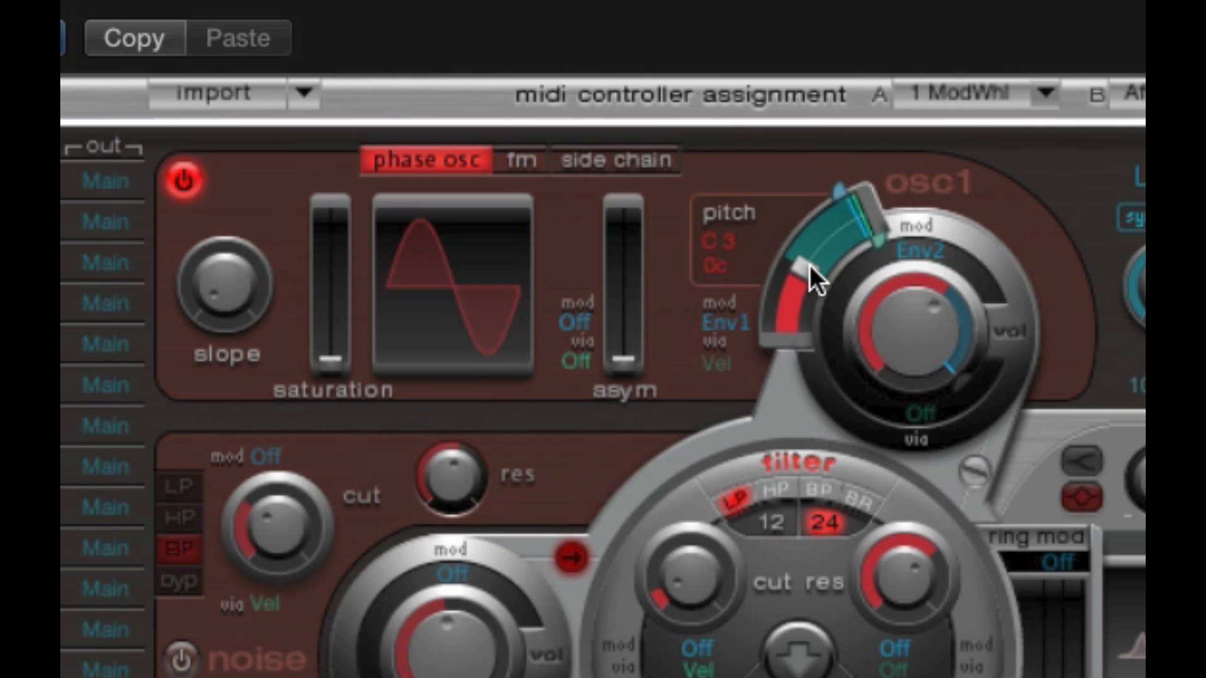
{"action": "left_click_drag", "start_coordinate": [838, 198], "coordinate": [809, 220]}
{"action": "left_click_drag", "start_coordinate": [873, 240], "coordinate": [862, 242]}
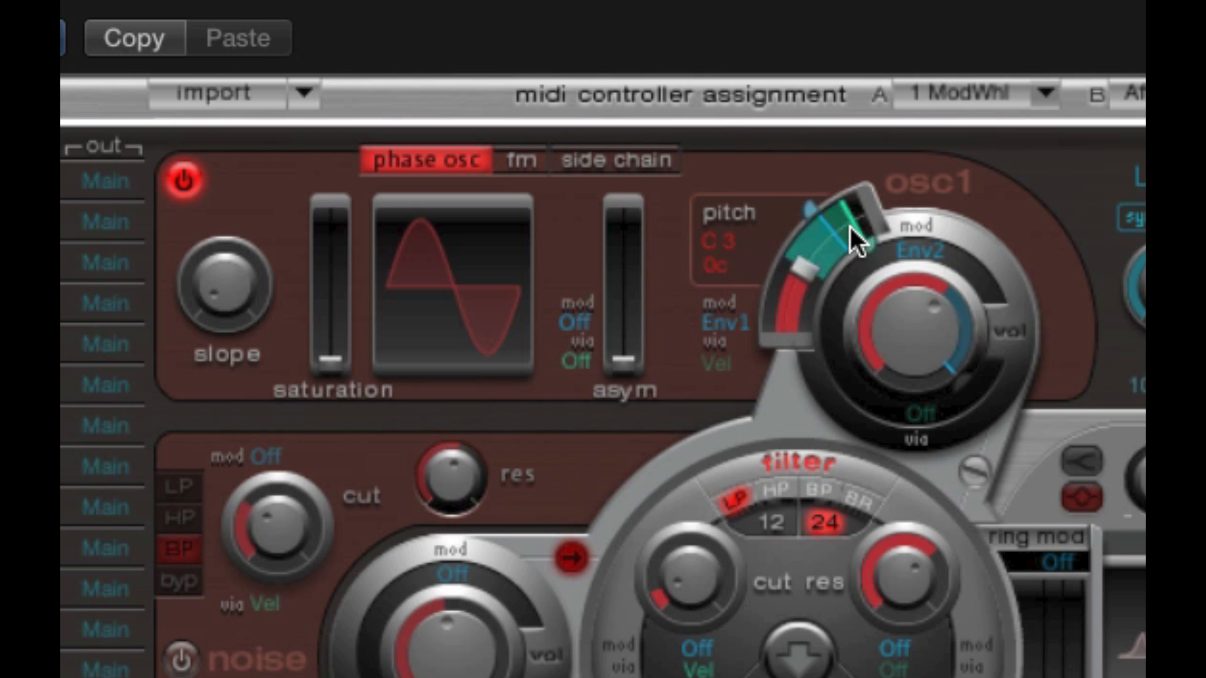
- Raise oscillator 1's volume, adjusting its Env2 modulation range, and lower its pitch to A 0
{"action": "mouse_move", "coordinate": [949, 363]}
{"action": "left_mouse_down"}
{"action": "mouse_move", "coordinate": [968, 335]}
{"action": "mouse_move", "coordinate": [969, 358]}
{"action": "left_mouse_up"}
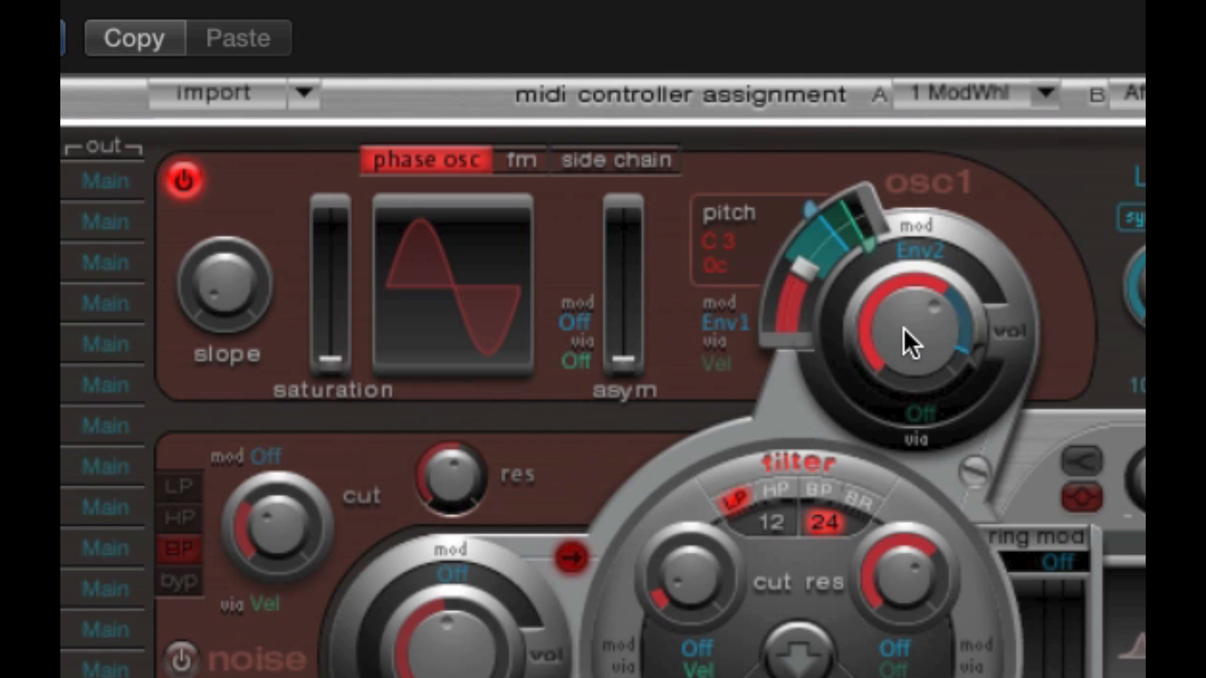
{"action": "left_click_drag", "start_coordinate": [903, 330], "coordinate": [915, 248]}
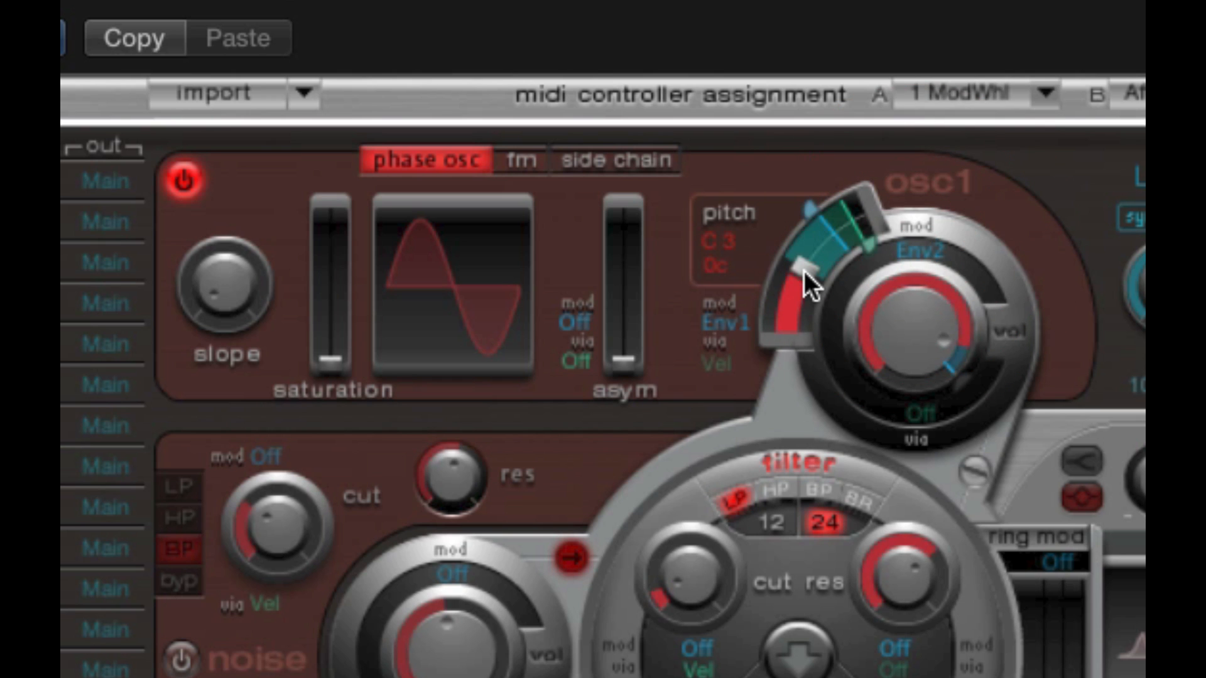
{"action": "left_click_drag", "start_coordinate": [804, 270], "coordinate": [787, 364]}
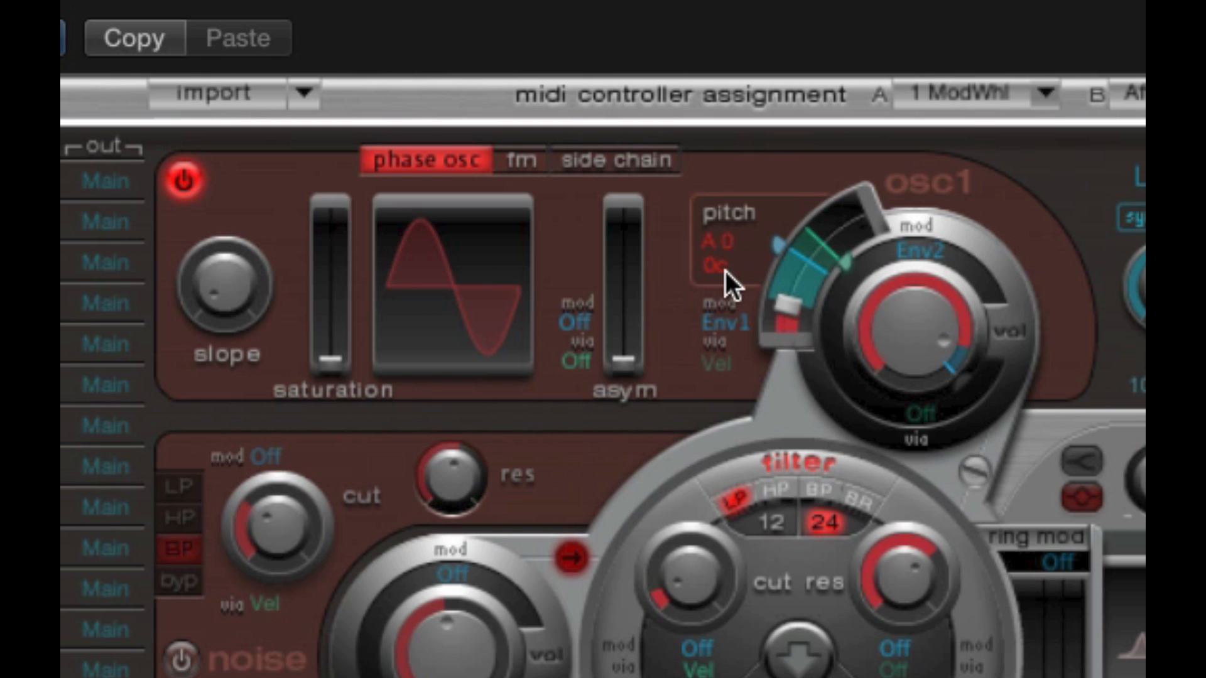
{"action": "left_click", "coordinate": [921, 327]}
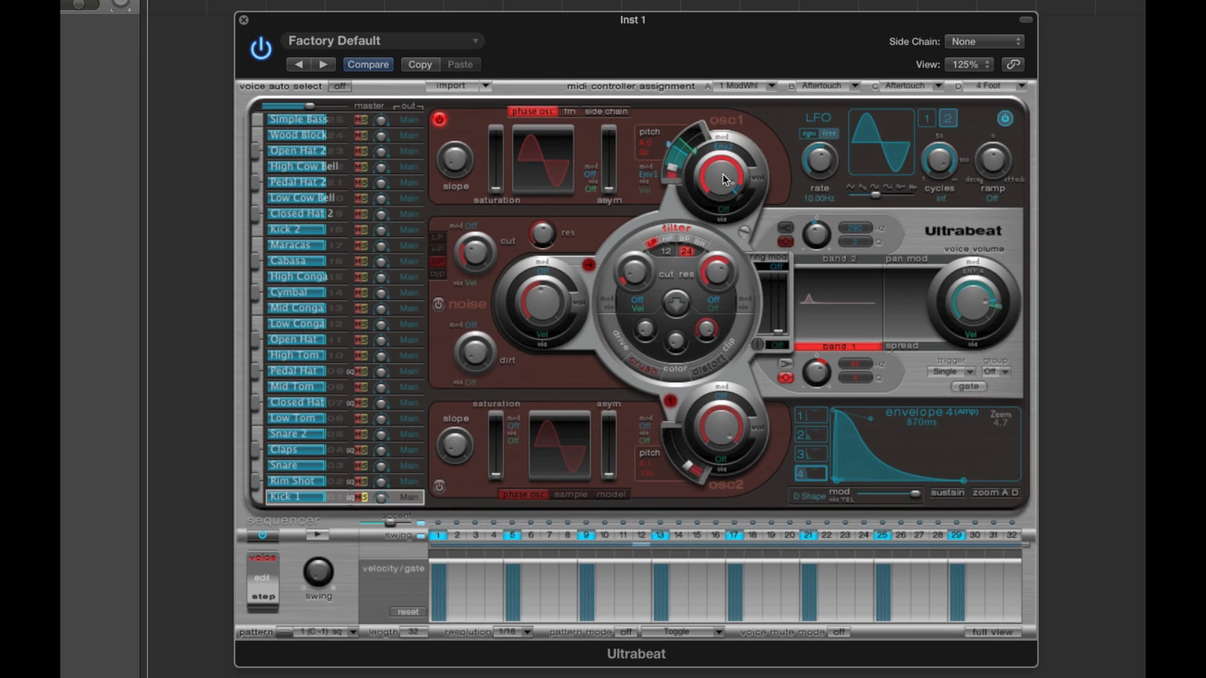
- Leave only the noise generator on, with oscillators 1 and 2 off, and route it around the main filter
{"action": "left_click", "coordinate": [439, 490]}
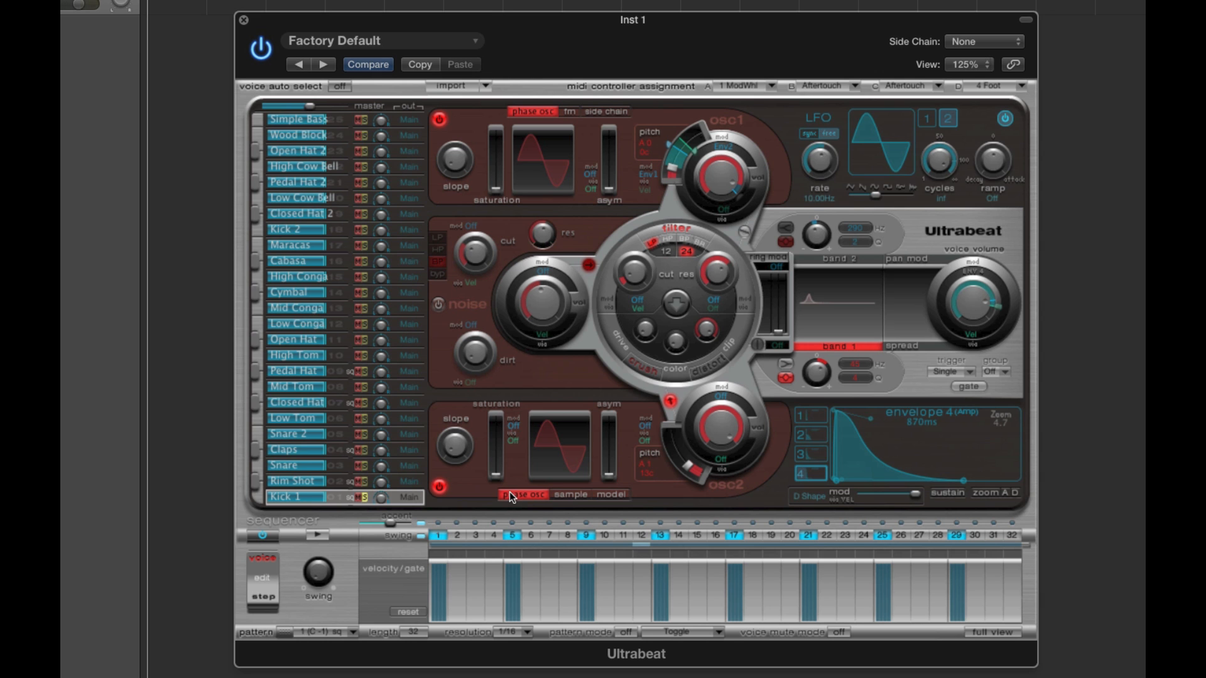
{"action": "left_click", "coordinate": [440, 487]}
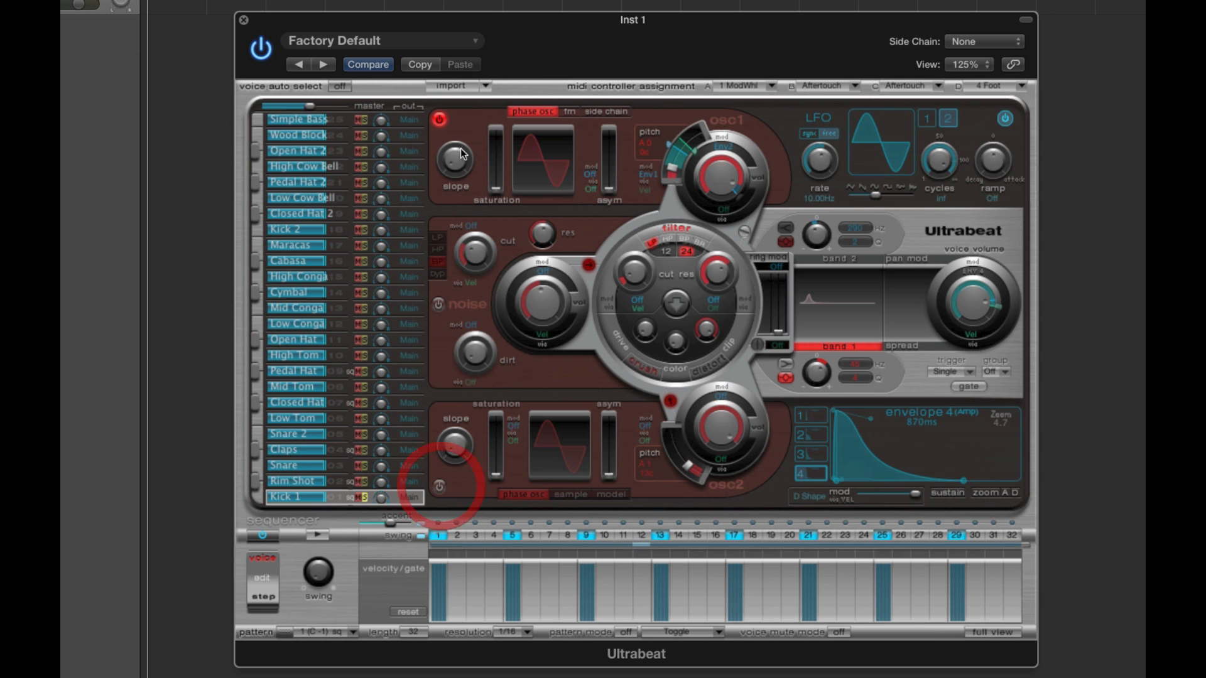
{"action": "left_click", "coordinate": [435, 120]}
{"action": "left_click", "coordinate": [438, 304]}
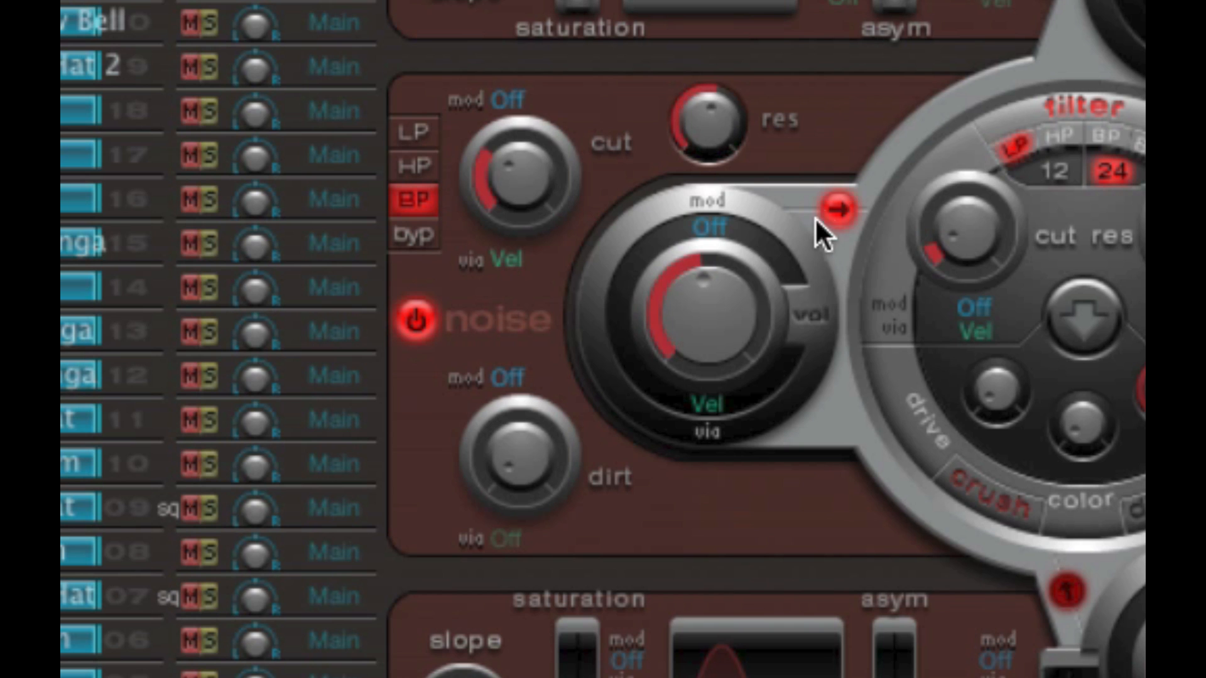
{"action": "left_click", "coordinate": [835, 209]}
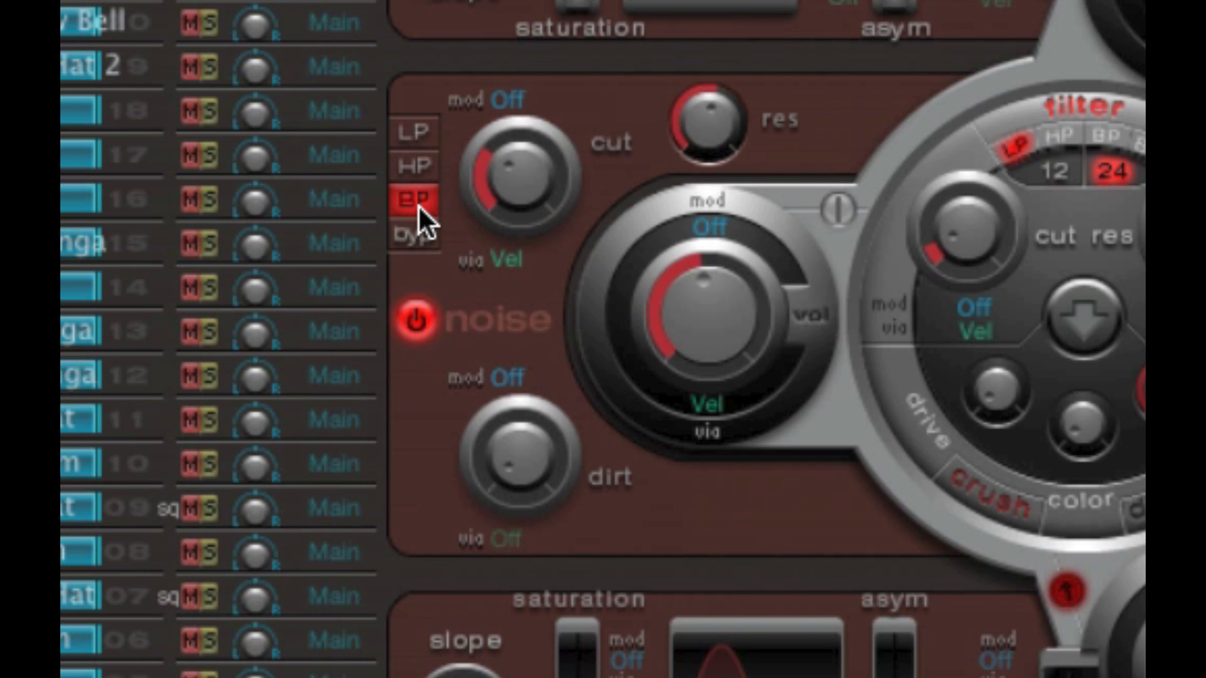
- Try the noise generator's filter in byp mode, set it to LP, and raise the noise volume
{"action": "left_click", "coordinate": [427, 239]}
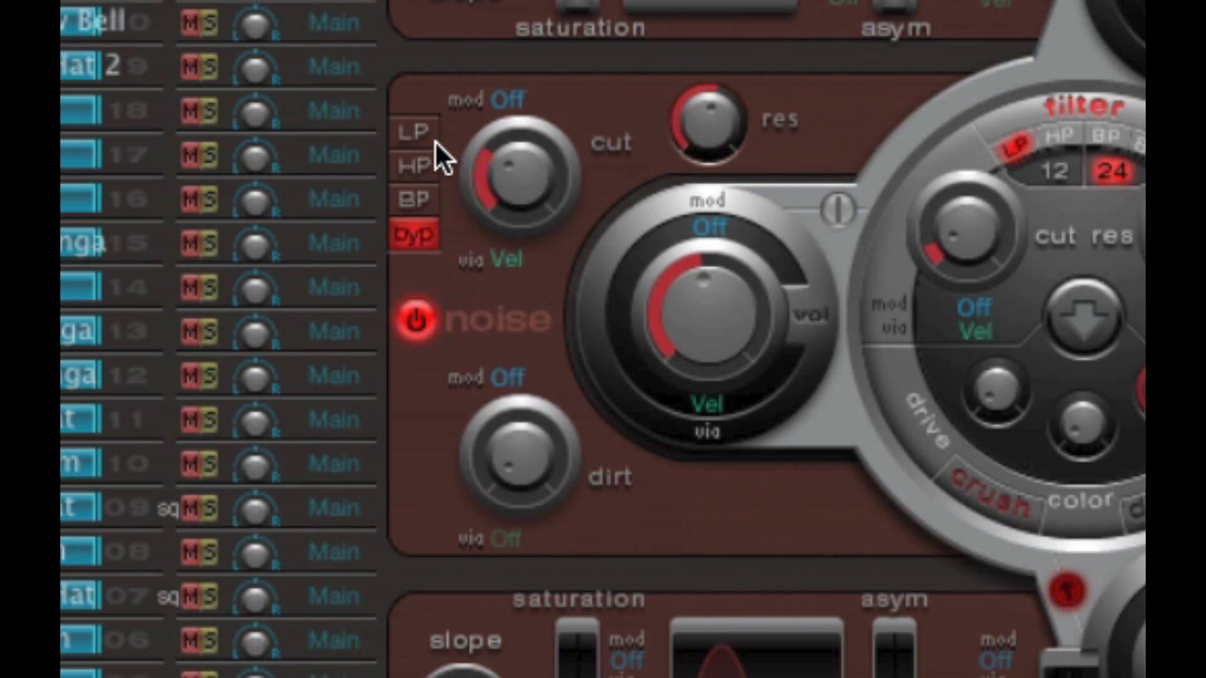
{"action": "left_click", "coordinate": [420, 130]}
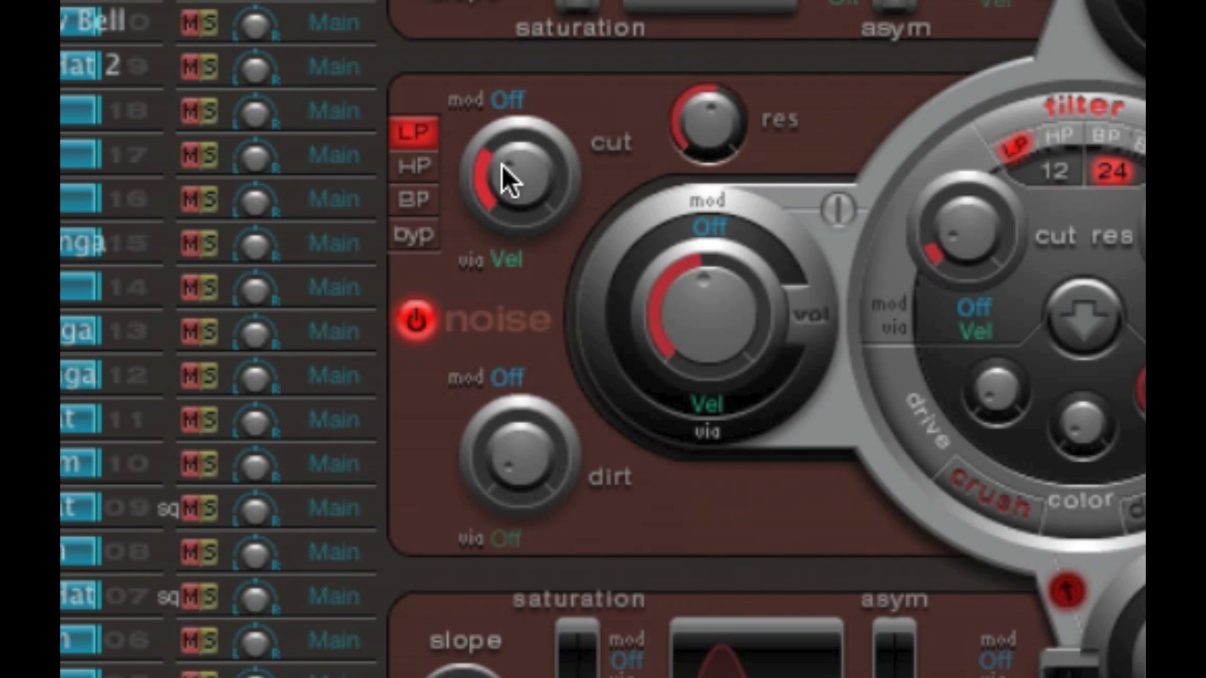
{"action": "left_click_drag", "start_coordinate": [726, 345], "coordinate": [726, 270]}
{"action": "left_click_drag", "start_coordinate": [670, 323], "coordinate": [699, 298]}
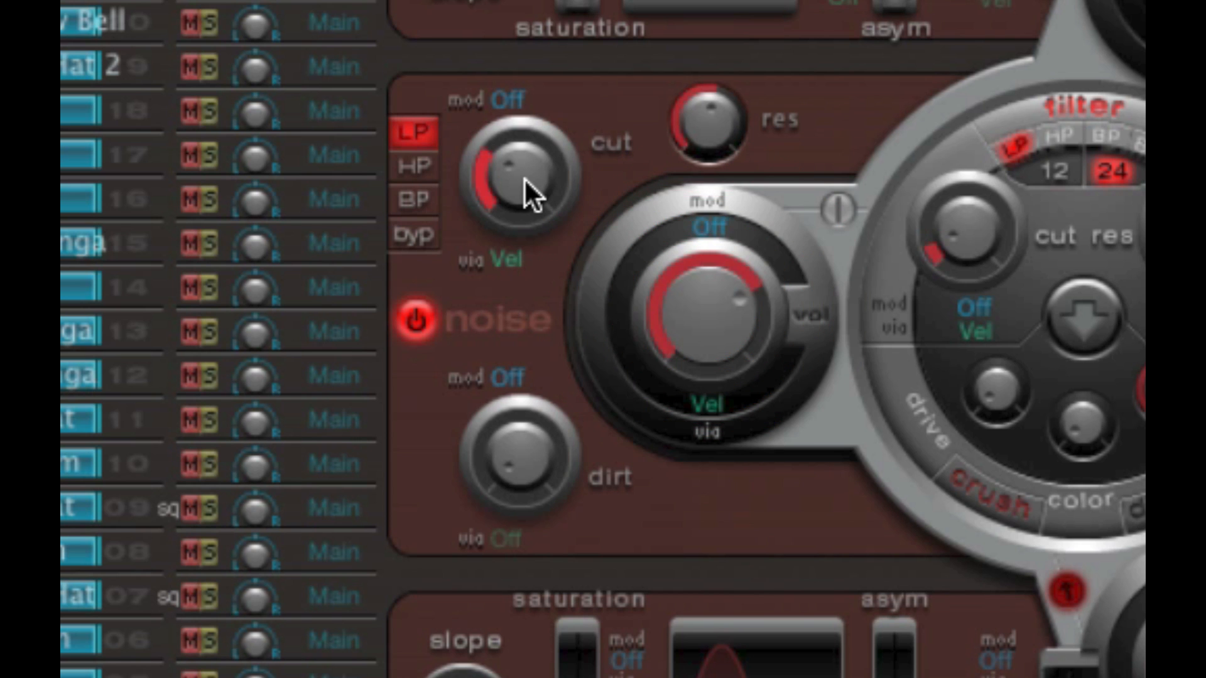
- Raise the noise filter's cut to about 0.56, nudge its res, and try dirt at 0.22 before returning it to minimum
{"action": "left_click_drag", "start_coordinate": [524, 177], "coordinate": [522, 110]}
{"action": "left_click_drag", "start_coordinate": [568, 186], "coordinate": [560, 142]}
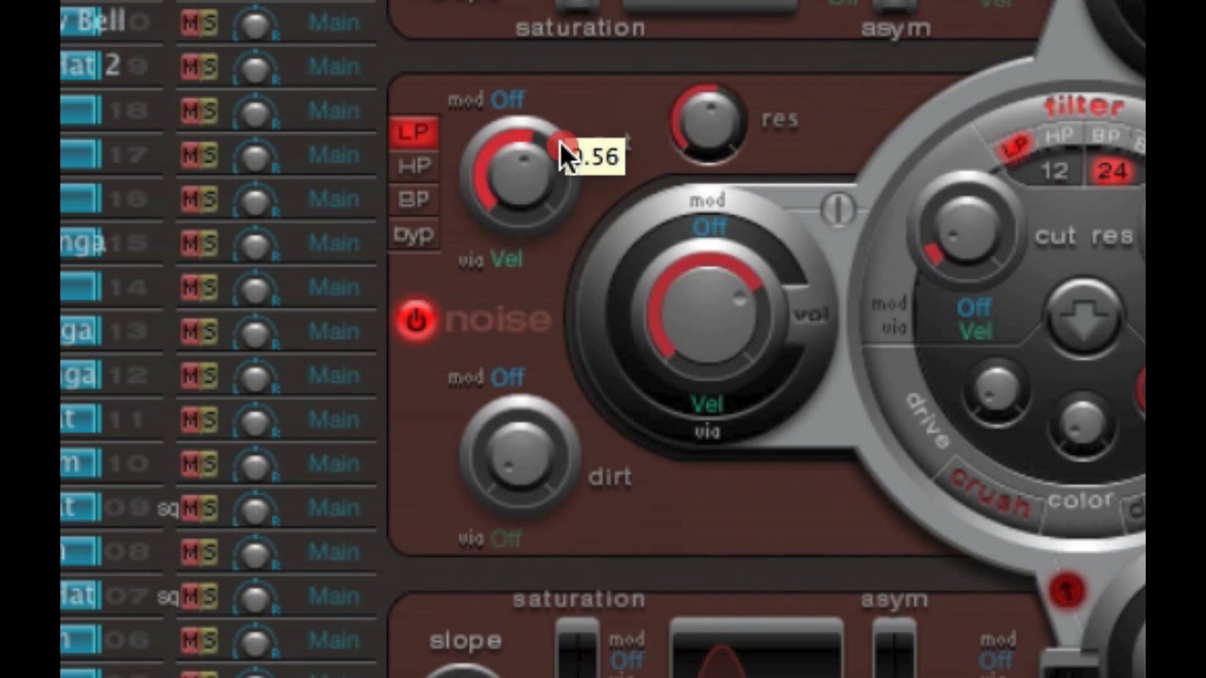
{"action": "left_click", "coordinate": [716, 128]}
{"action": "left_click_drag", "start_coordinate": [514, 451], "coordinate": [508, 370]}
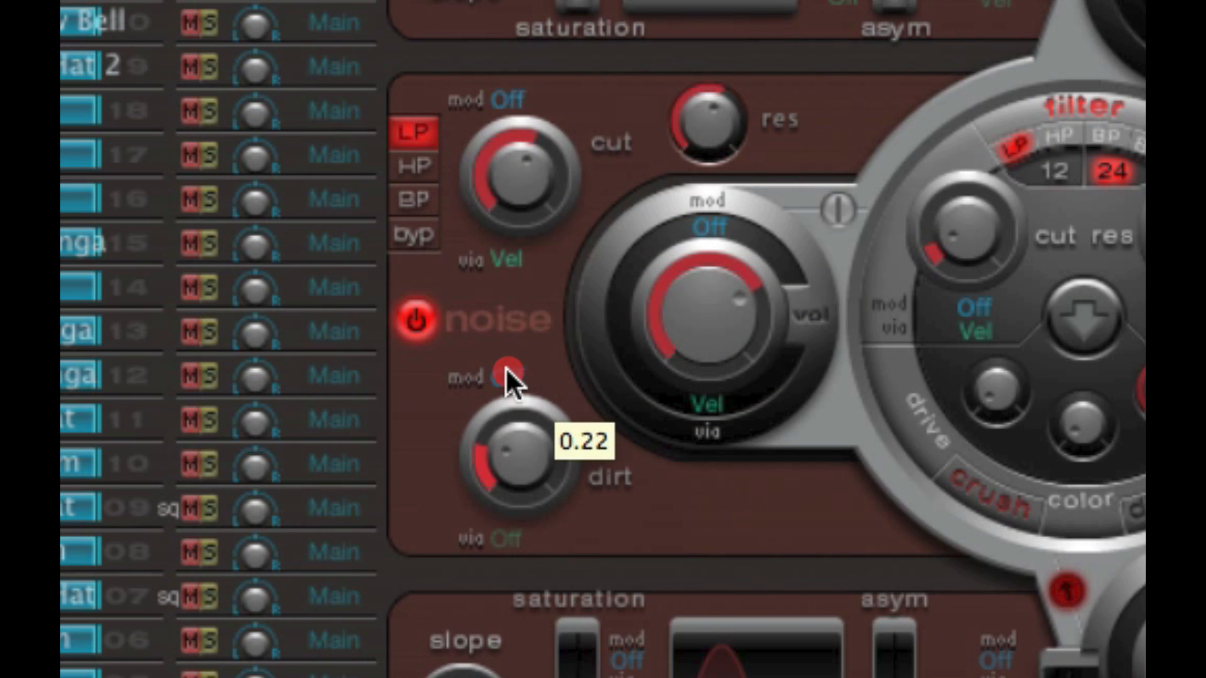
{"action": "left_click_drag", "start_coordinate": [541, 450], "coordinate": [551, 542]}
- Raise the low-pass noise filter's cut and res further, and ease the cut back slightly
{"action": "left_click_drag", "start_coordinate": [529, 234], "coordinate": [544, 139]}
{"action": "left_click_drag", "start_coordinate": [707, 122], "coordinate": [721, 13]}
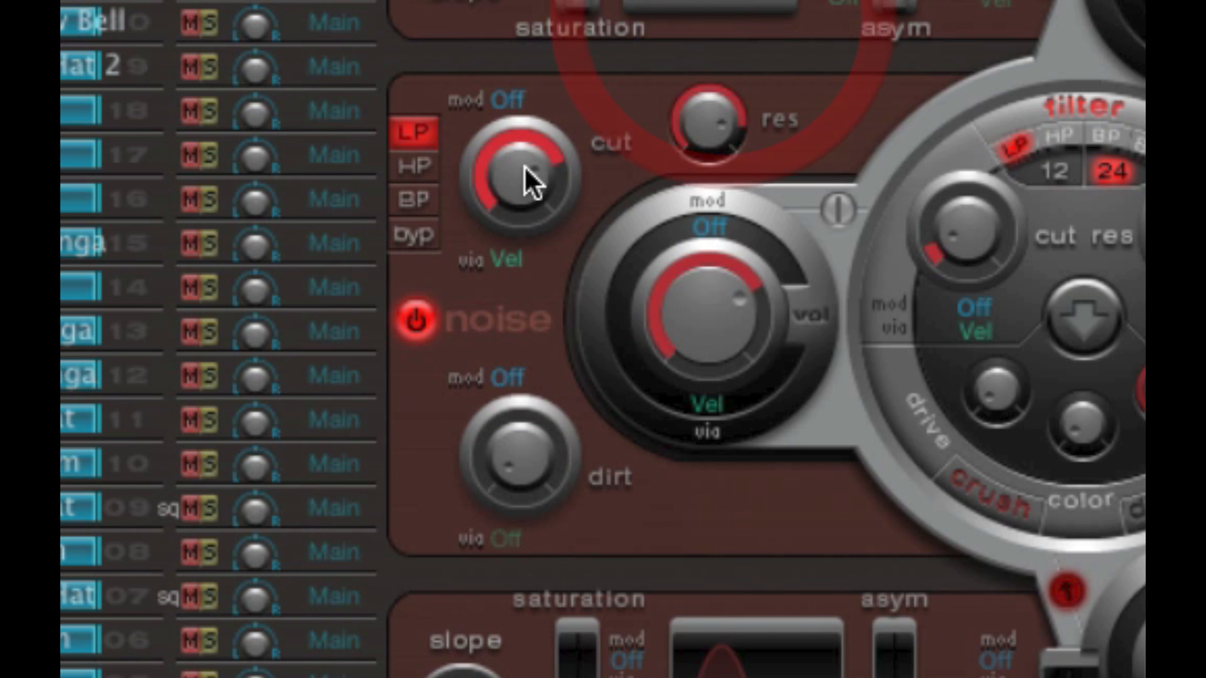
{"action": "mouse_move", "coordinate": [528, 181]}
{"action": "left_mouse_down"}
{"action": "mouse_move", "coordinate": [531, 282]}
{"action": "mouse_move", "coordinate": [529, 199]}
{"action": "left_mouse_up"}
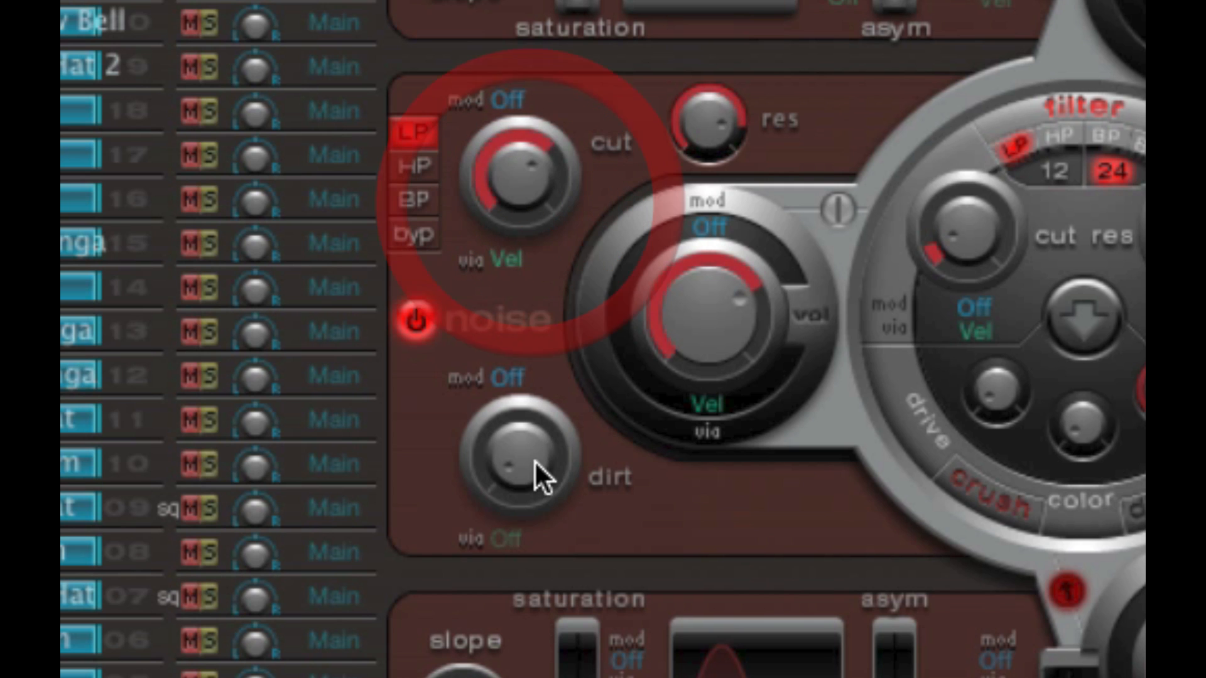
{"action": "mouse_move", "coordinate": [534, 460]}
{"action": "left_mouse_down"}
{"action": "mouse_move", "coordinate": [526, 229]}
{"action": "mouse_move", "coordinate": [521, 472]}
{"action": "left_mouse_up"}
- Switch the noise filter to BP, vary its cut and res, and add a little dirt
{"action": "left_click", "coordinate": [415, 200]}
{"action": "left_click_drag", "start_coordinate": [514, 182], "coordinate": [513, 219]}
{"action": "left_click", "coordinate": [713, 121]}
{"action": "left_click_drag", "start_coordinate": [499, 150], "coordinate": [508, 181]}
{"action": "left_click_drag", "start_coordinate": [519, 450], "coordinate": [524, 406]}
- Switch the noise filter to HP, raise its cut slightly and reduce its res
{"action": "left_click", "coordinate": [417, 166]}
{"action": "left_click_drag", "start_coordinate": [523, 173], "coordinate": [529, 157]}
{"action": "left_click_drag", "start_coordinate": [695, 122], "coordinate": [694, 205]}
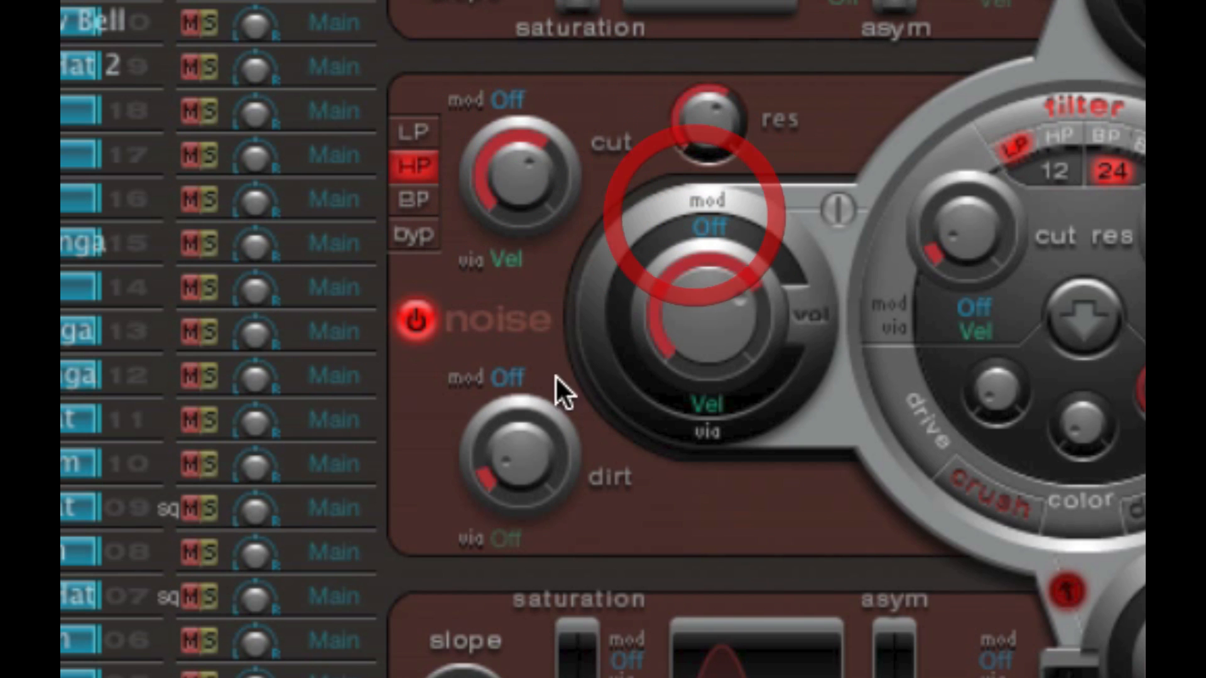
- Switch on oscillator 1, oscillator 2 and the noise generator, and take oscillator 2 out of the filter
{"action": "left_click_drag", "start_coordinate": [553, 384], "coordinate": [520, 440]}
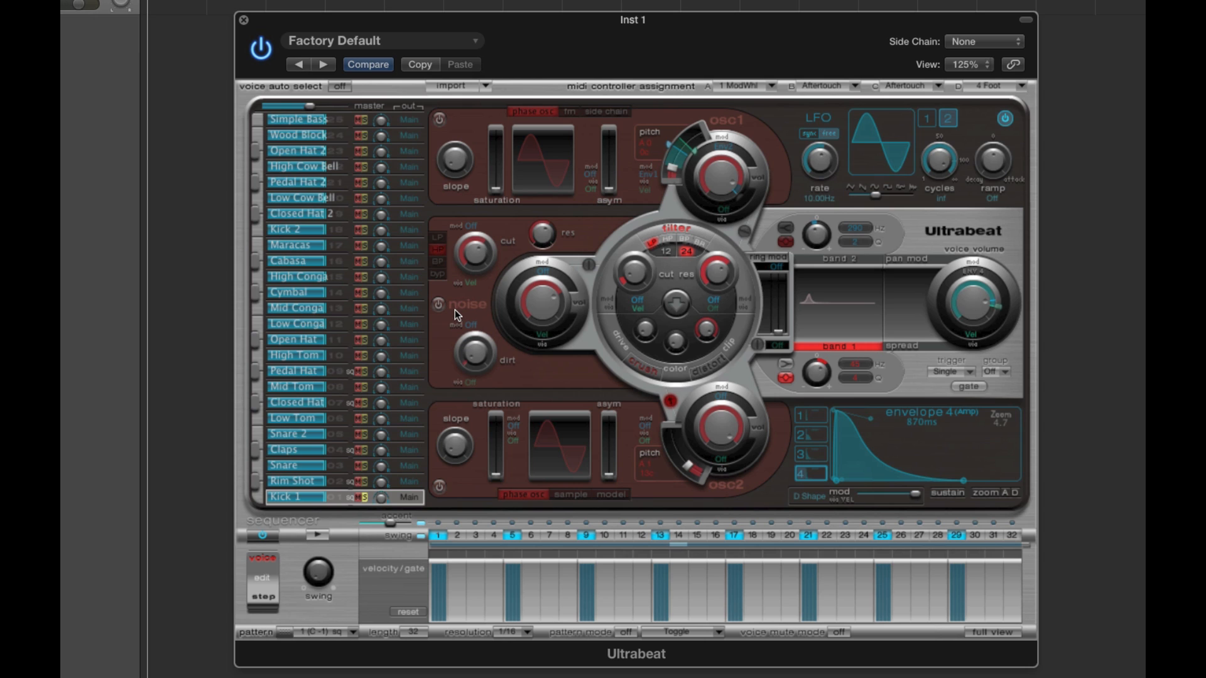
{"action": "left_click", "coordinate": [439, 120]}
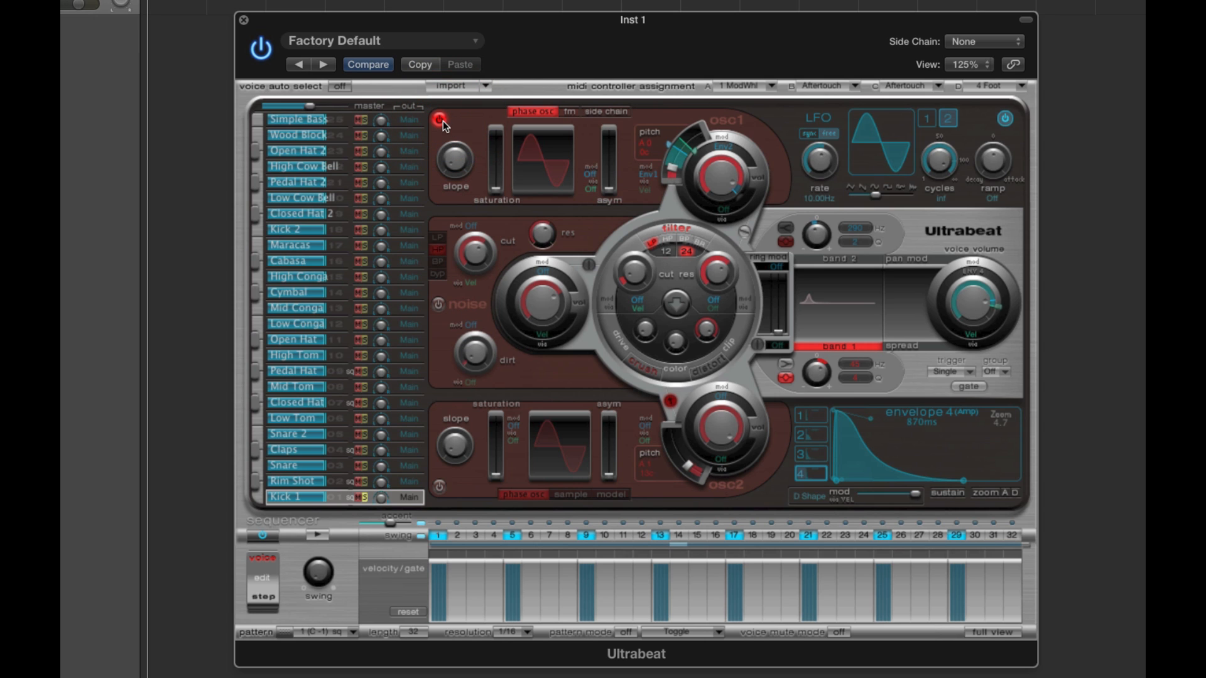
{"action": "left_click", "coordinate": [722, 178]}
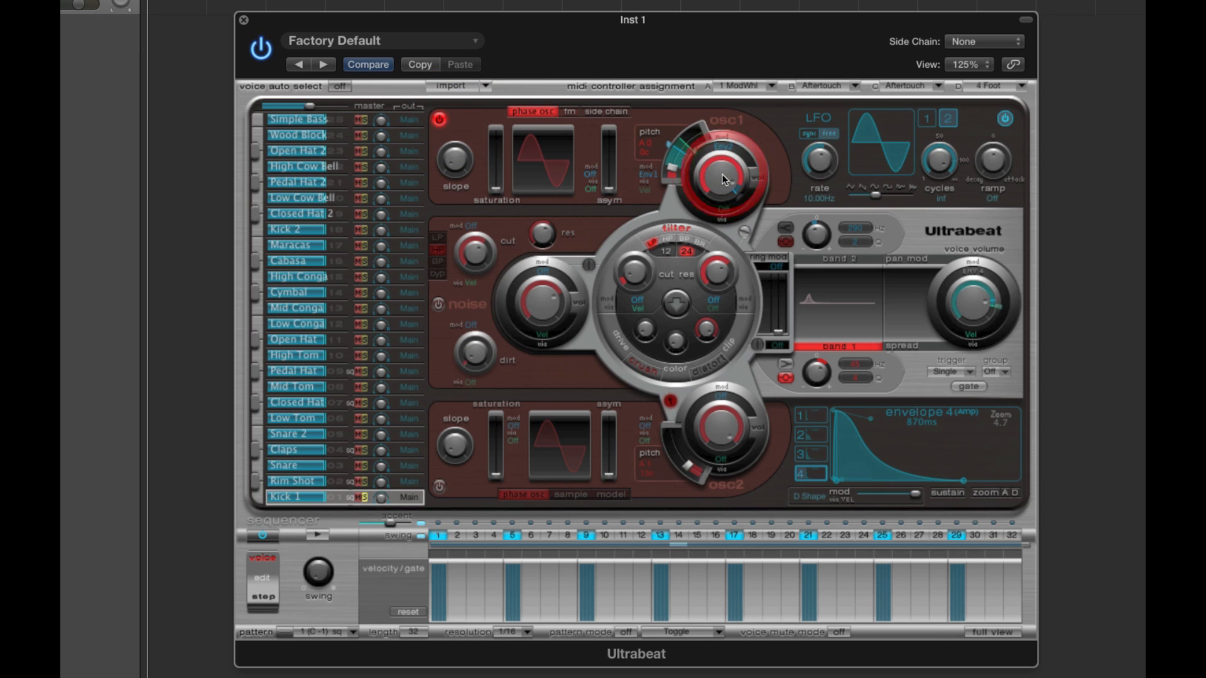
{"action": "left_click", "coordinate": [720, 179]}
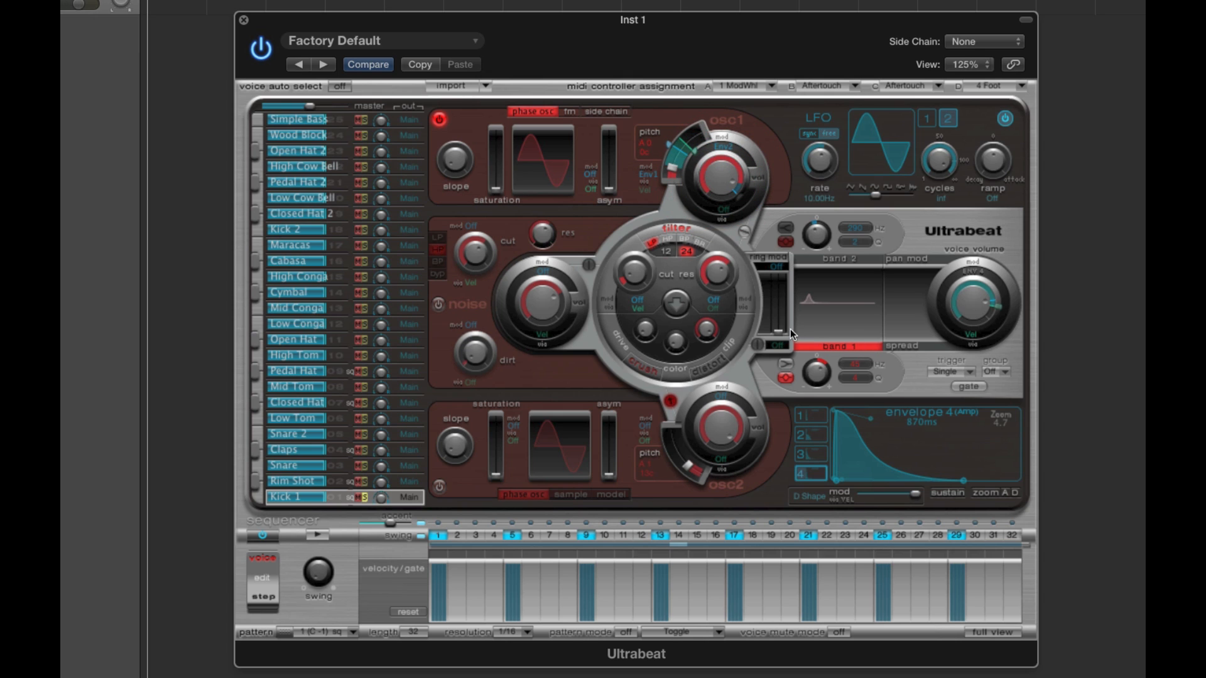
{"action": "left_click", "coordinate": [440, 486]}
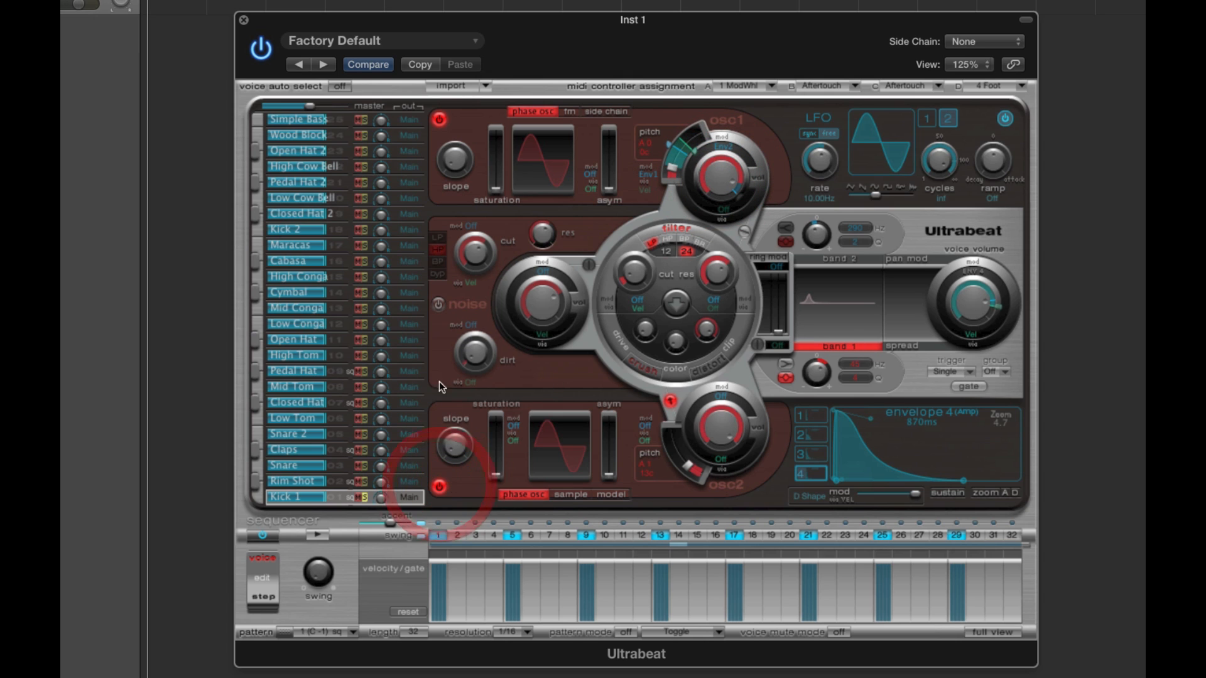
{"action": "left_click", "coordinate": [439, 304]}
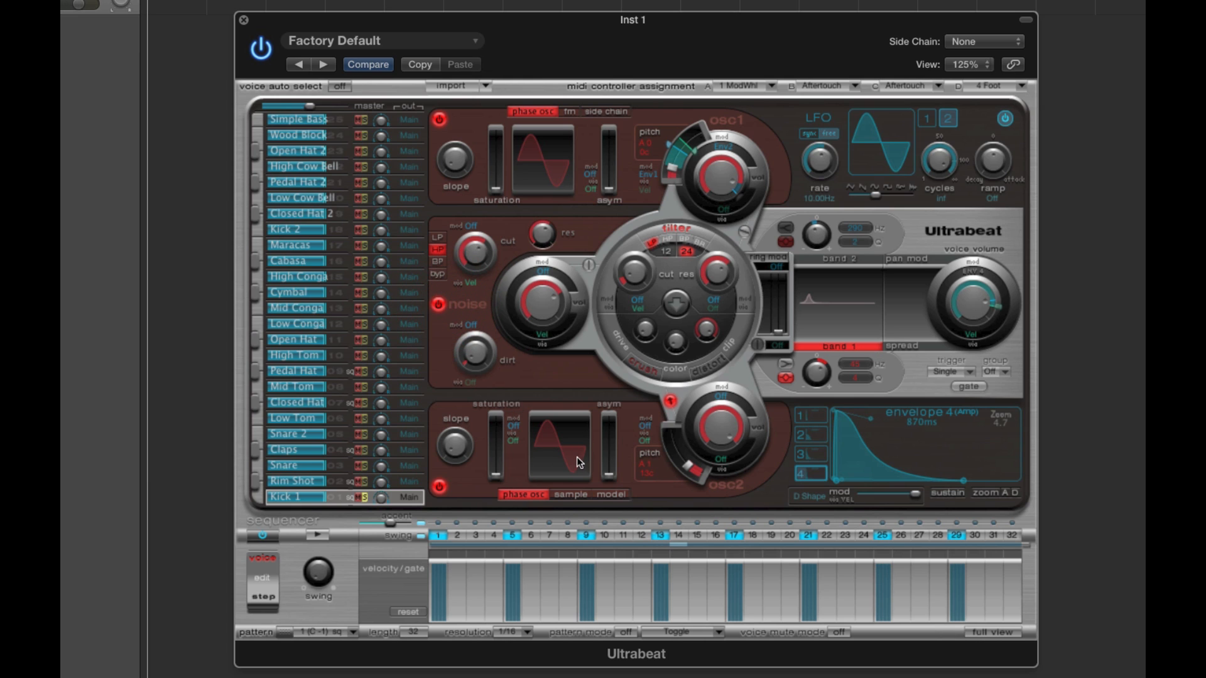
{"action": "left_click", "coordinate": [670, 402]}
- Go over the volume knobs of oscillator 1, oscillator 2 and the noise generator to compare the three sound sources
{"action": "left_click", "coordinate": [722, 184]}
{"action": "left_click", "coordinate": [548, 304]}
{"action": "left_click", "coordinate": [723, 178]}
{"action": "left_click", "coordinate": [717, 424]}
{"action": "left_click", "coordinate": [528, 296]}
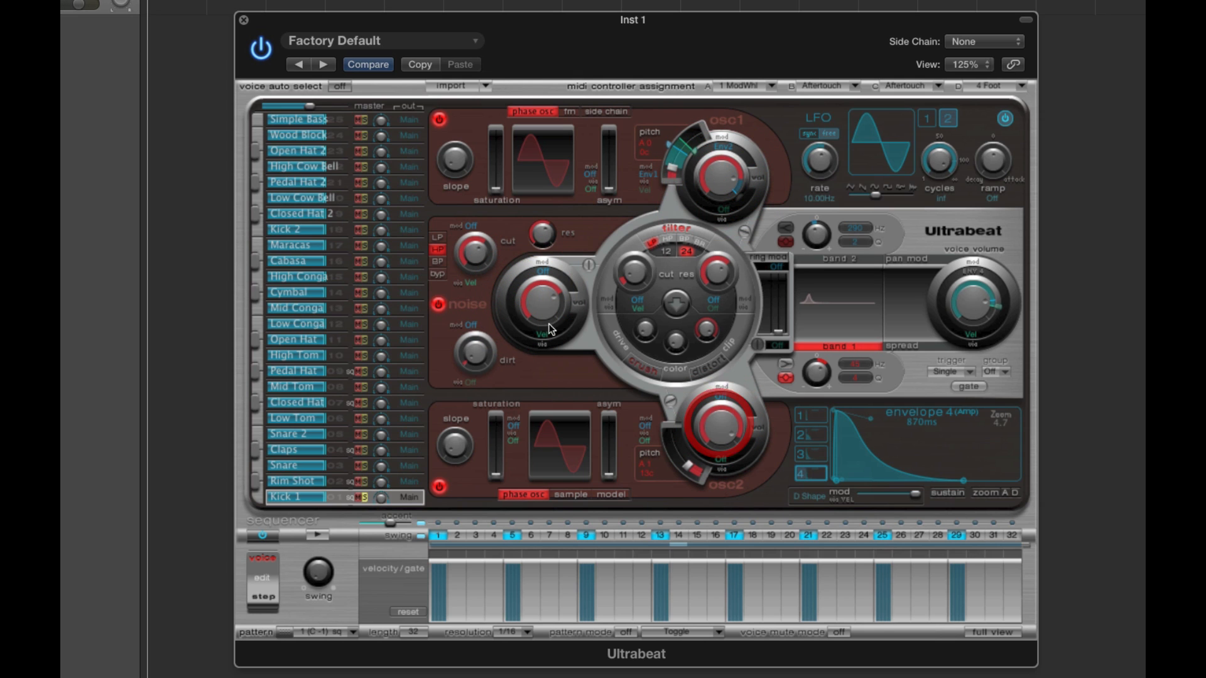
{"action": "left_click", "coordinate": [545, 305]}
{"action": "left_click", "coordinate": [721, 186]}
{"action": "left_click", "coordinate": [724, 430]}
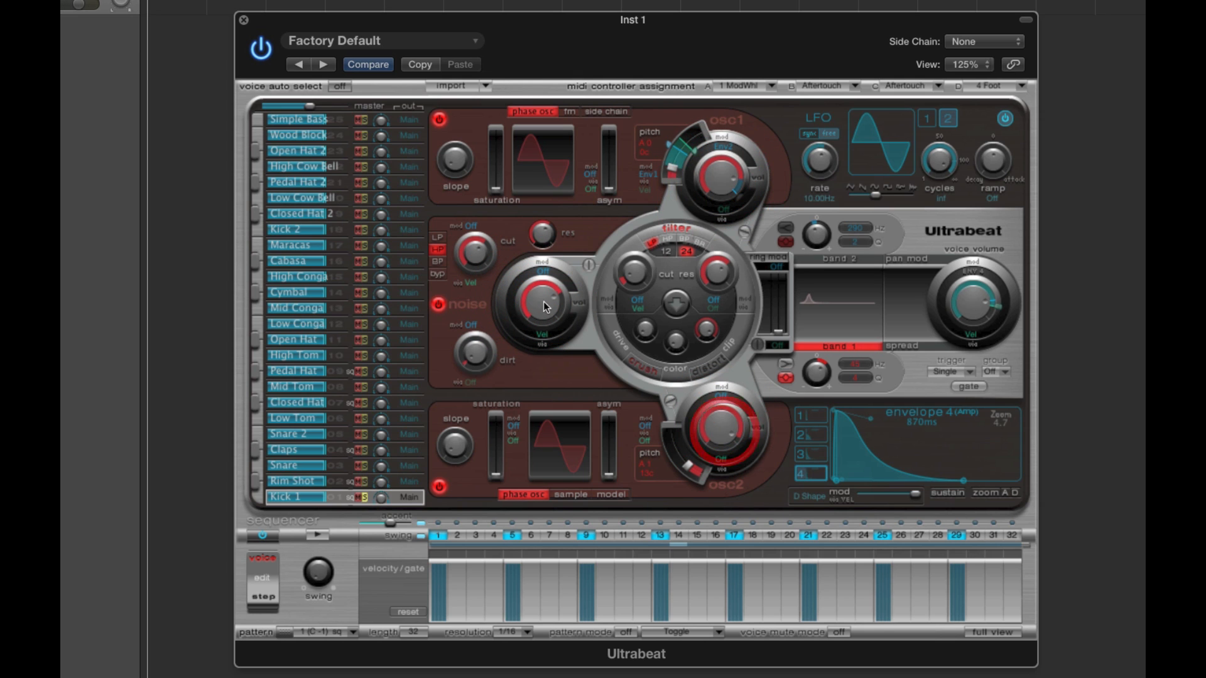
{"action": "left_click", "coordinate": [552, 304]}
{"action": "left_click", "coordinate": [729, 174]}
{"action": "left_click", "coordinate": [715, 426]}
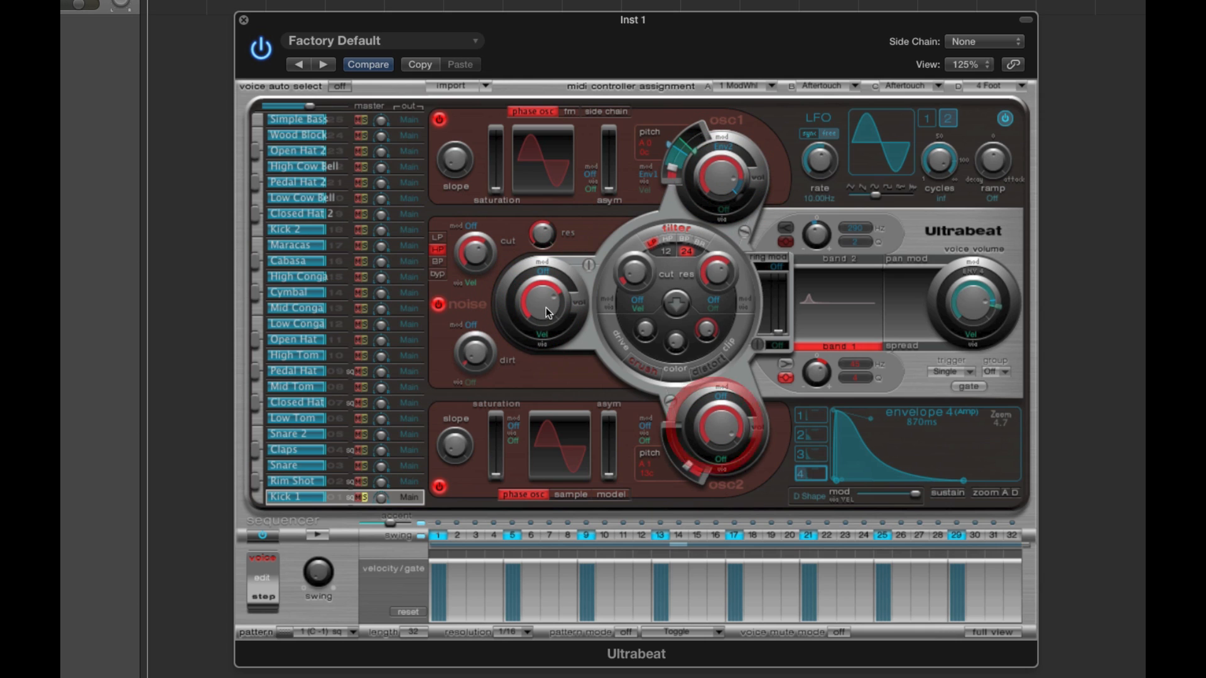
{"action": "left_click", "coordinate": [539, 305]}
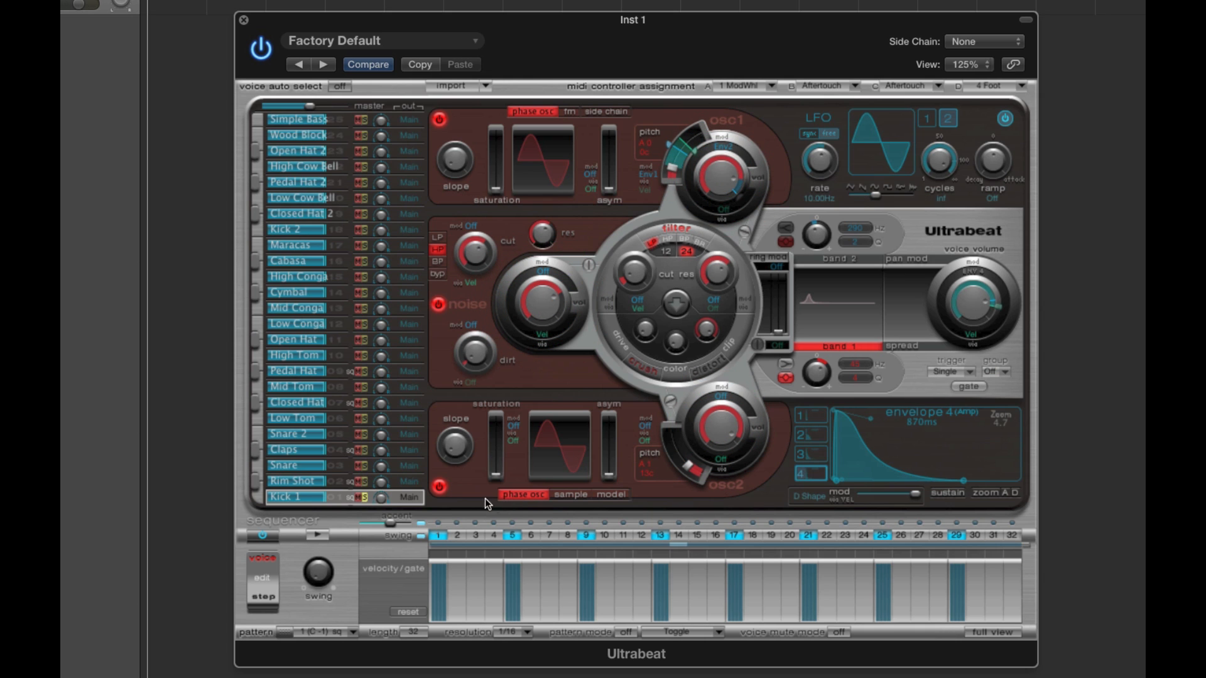
- Switch off the noise generator and oscillator 2, and play the Kick 1 pattern briefly with oscillator 1 alone
{"action": "left_click", "coordinate": [438, 306]}
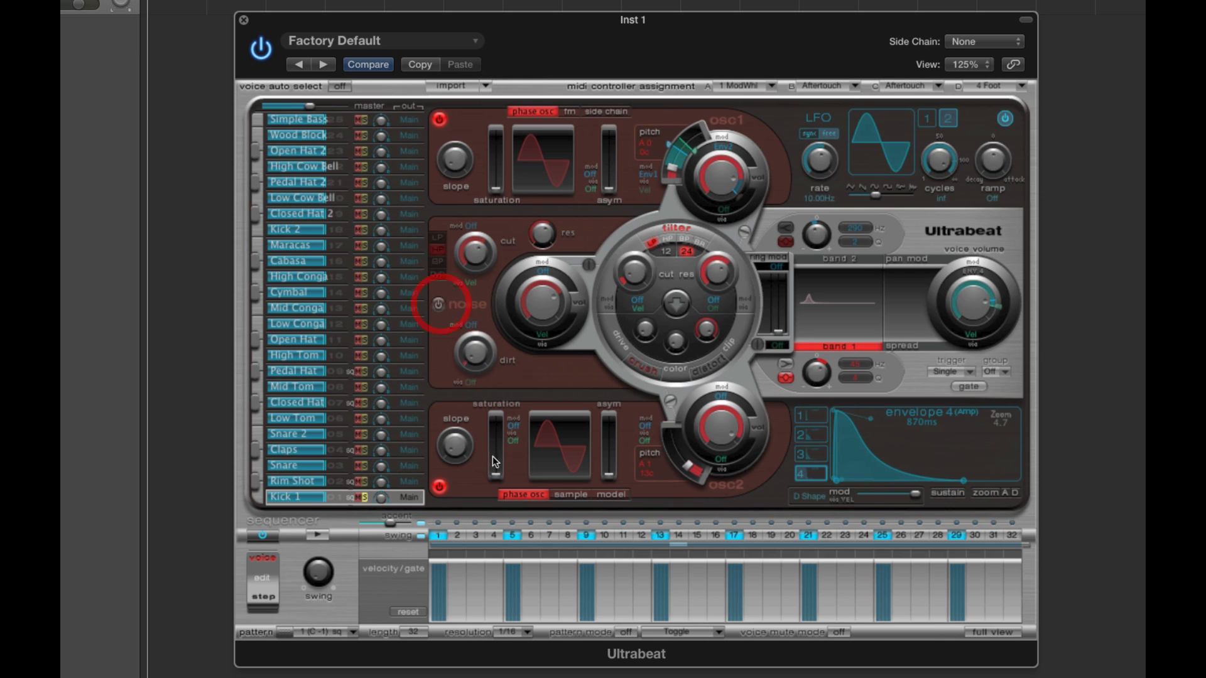
{"action": "left_click", "coordinate": [440, 487]}
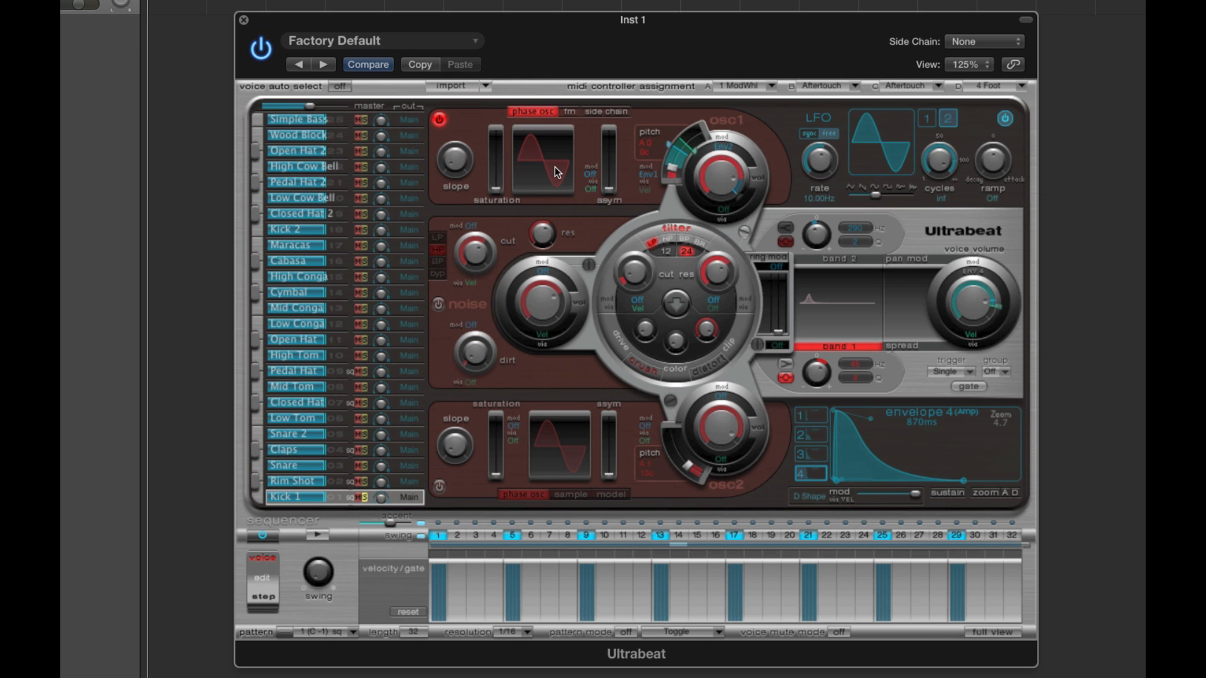
{"action": "left_click_drag", "start_coordinate": [725, 177], "coordinate": [725, 164]}
{"action": "left_click", "coordinate": [323, 536]}
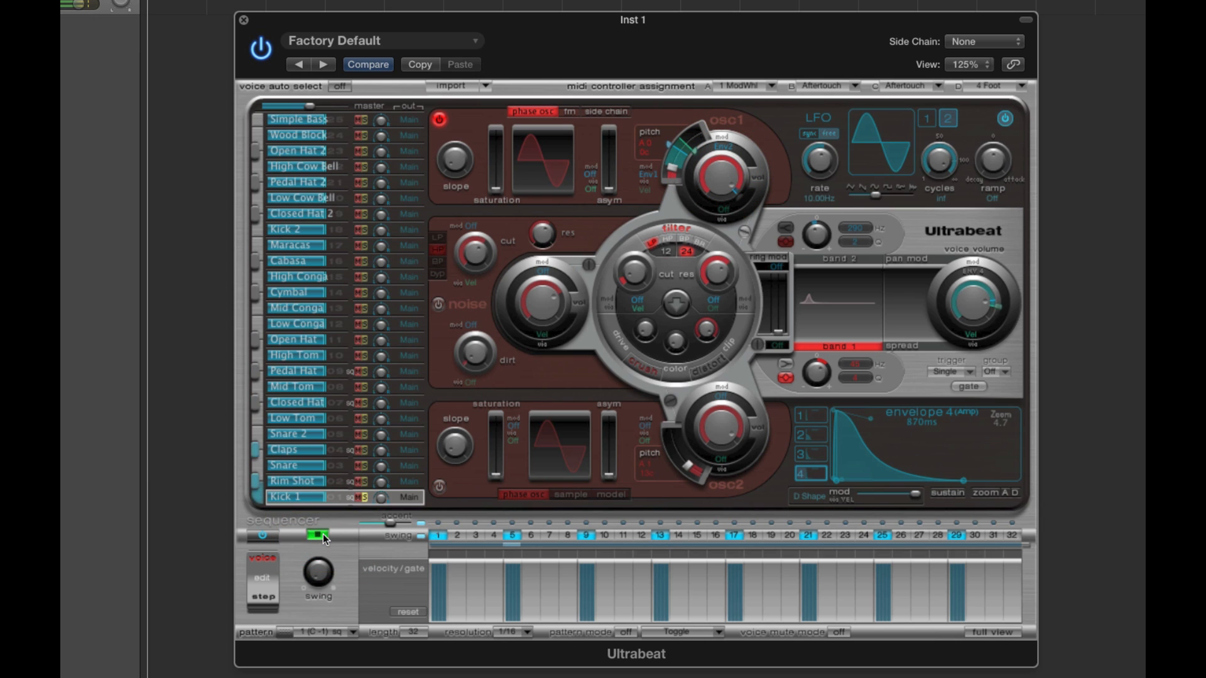
{"action": "left_click", "coordinate": [323, 536]}
- Switch oscillator 2 back on, set its pitch to A1 0c, and go over the volumes of both oscillators
{"action": "left_click", "coordinate": [440, 486]}
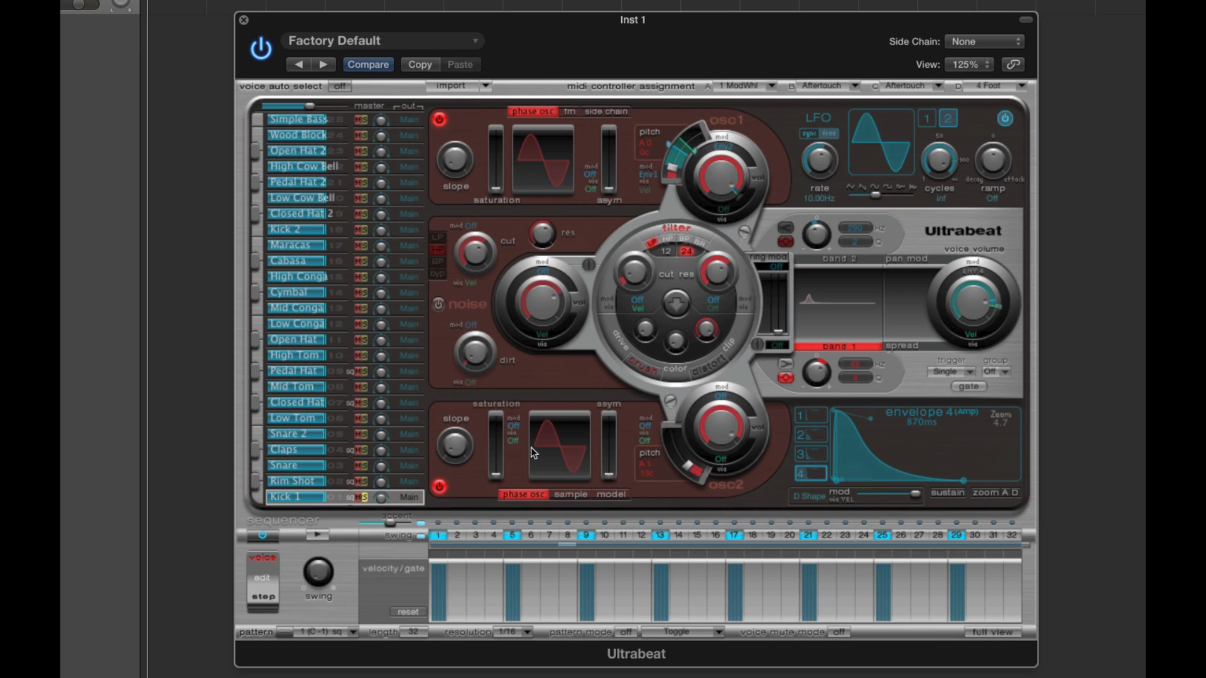
{"action": "left_click", "coordinate": [651, 474]}
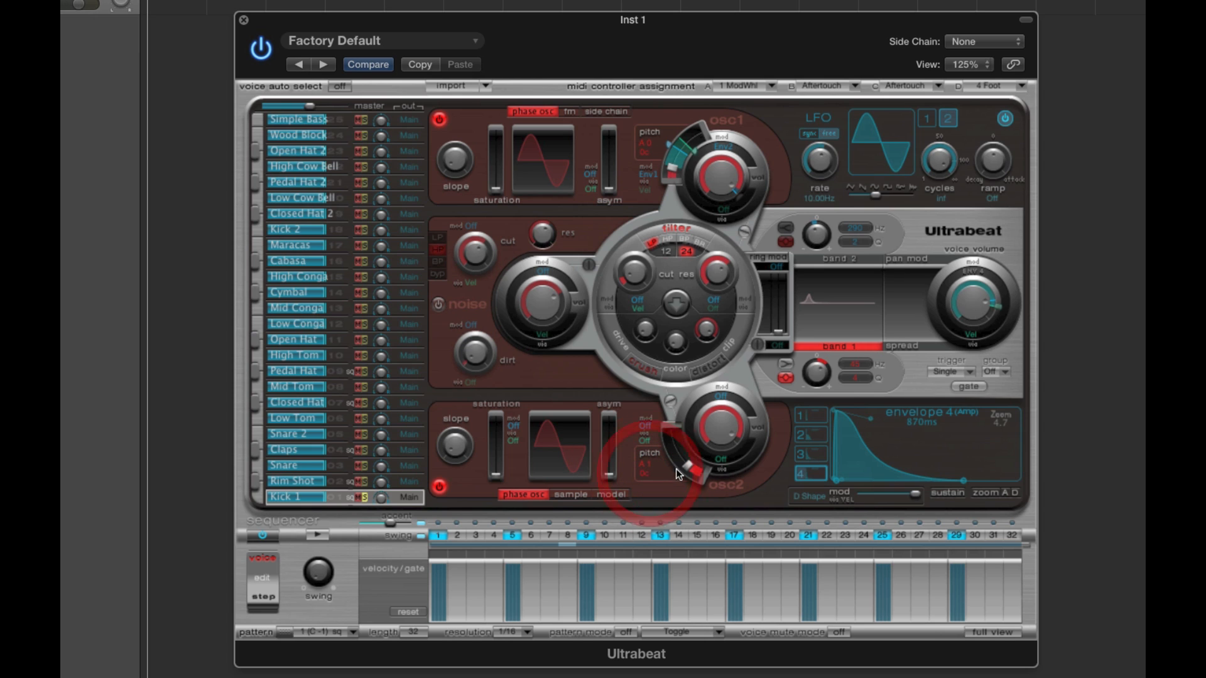
{"action": "left_click", "coordinate": [686, 467]}
{"action": "left_click", "coordinate": [720, 429]}
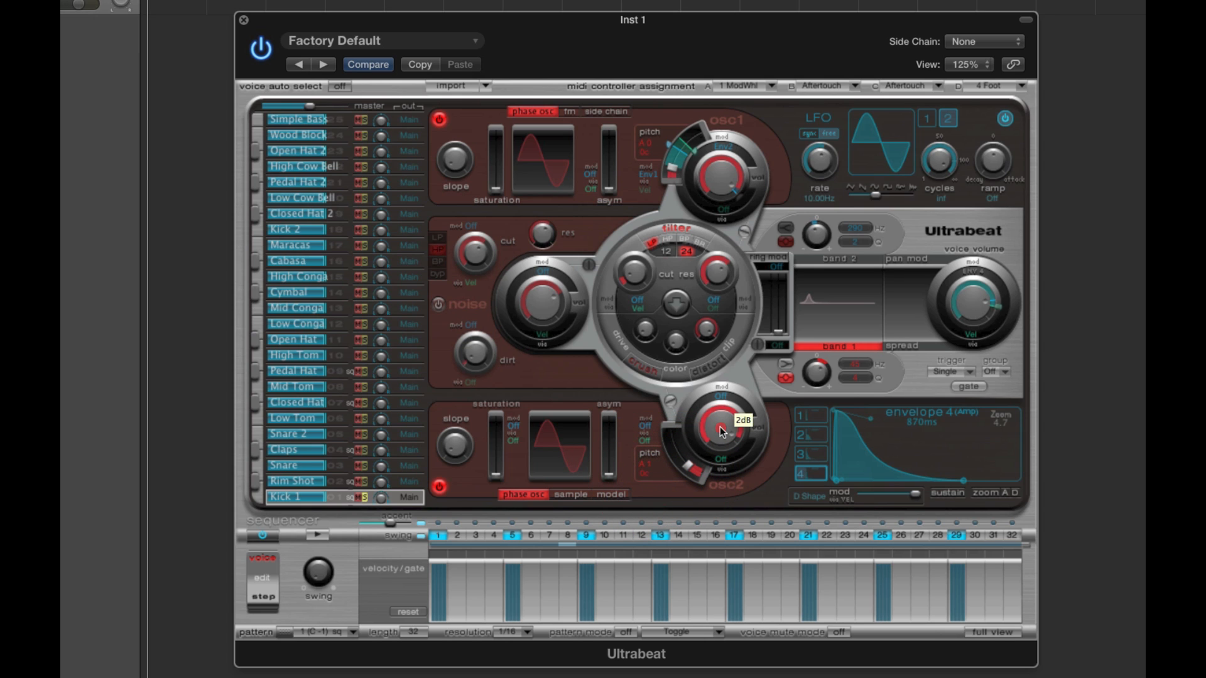
{"action": "left_click", "coordinate": [729, 181]}
{"action": "left_click", "coordinate": [716, 437]}
{"action": "left_click", "coordinate": [718, 175]}
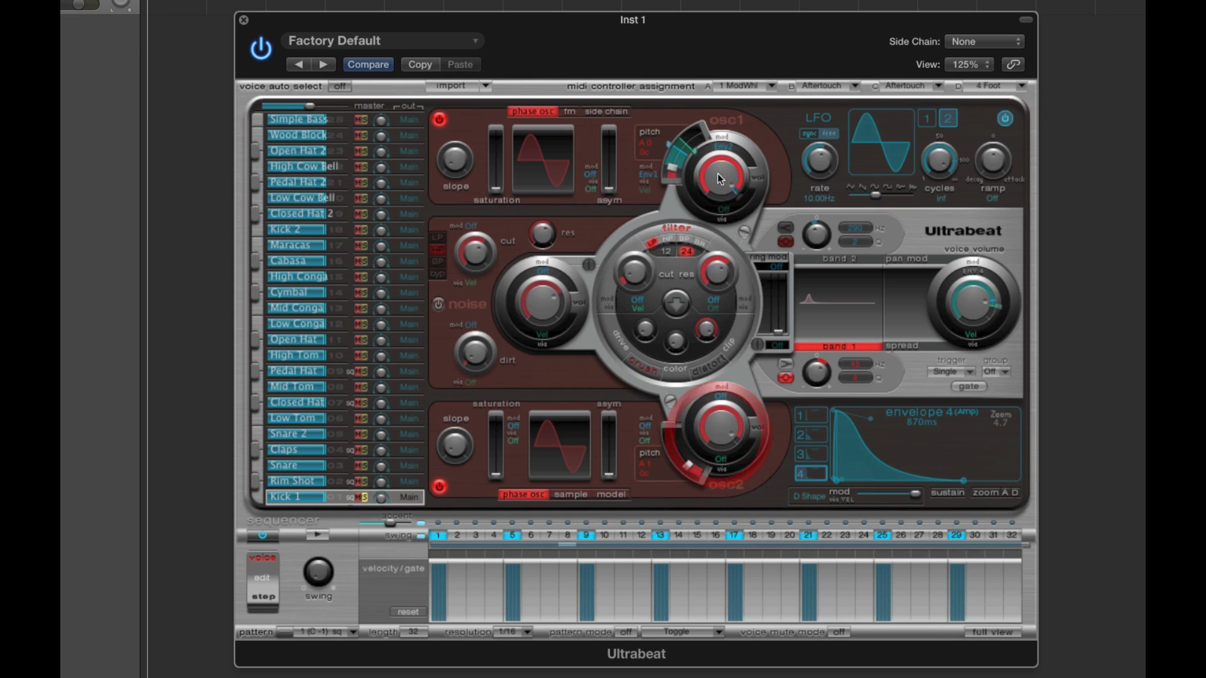
{"action": "left_click", "coordinate": [719, 423]}
- Adjust the volume balance of oscillators 1 and 2 while the sequencer pattern plays, and stop playback
{"action": "left_click", "coordinate": [327, 539]}
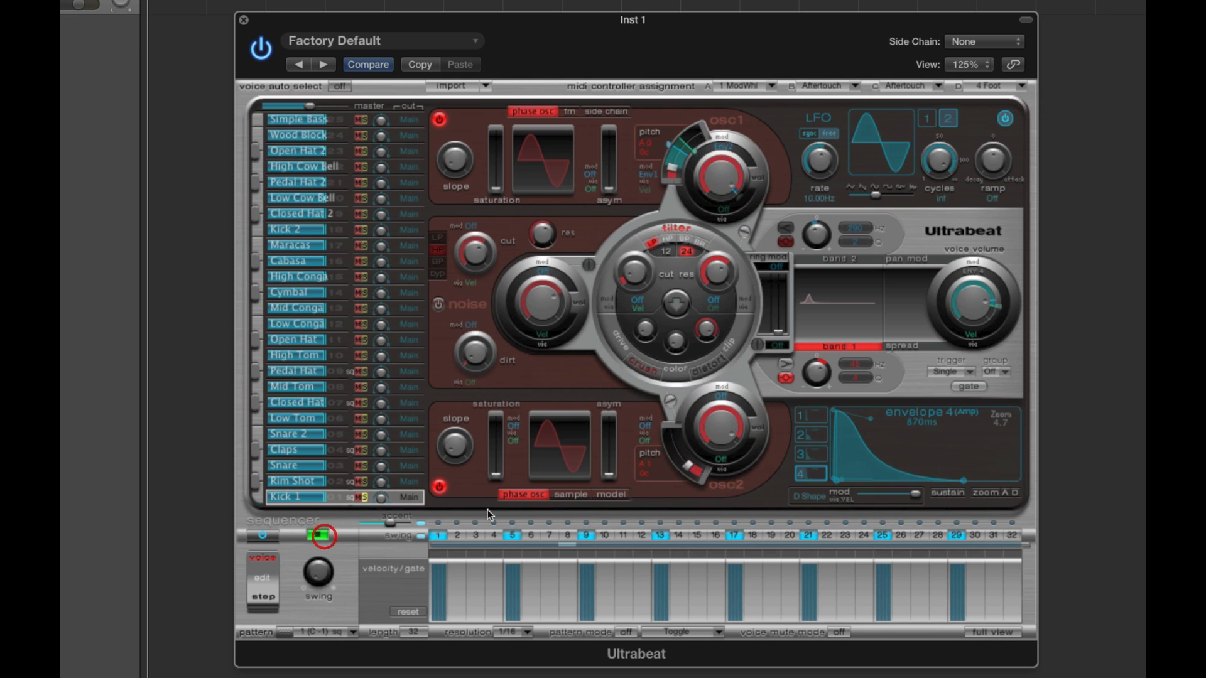
{"action": "left_click", "coordinate": [718, 429]}
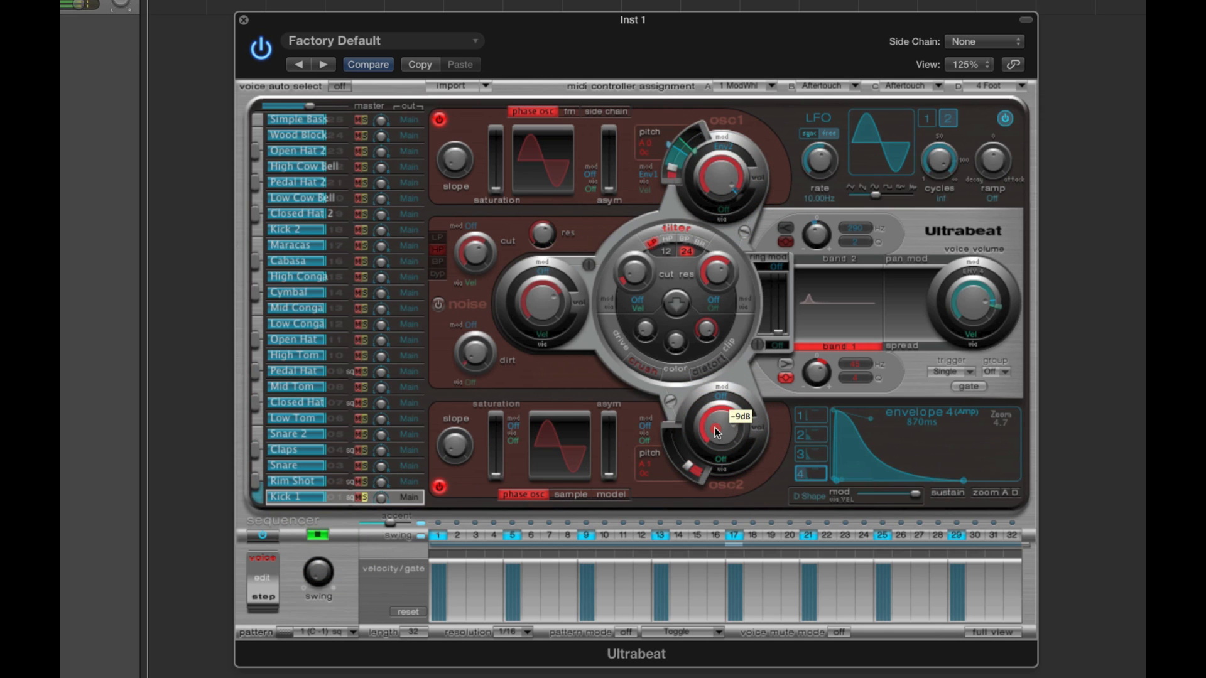
{"action": "left_click", "coordinate": [719, 429]}
{"action": "left_click", "coordinate": [721, 417]}
{"action": "left_click_drag", "start_coordinate": [720, 411], "coordinate": [718, 405]}
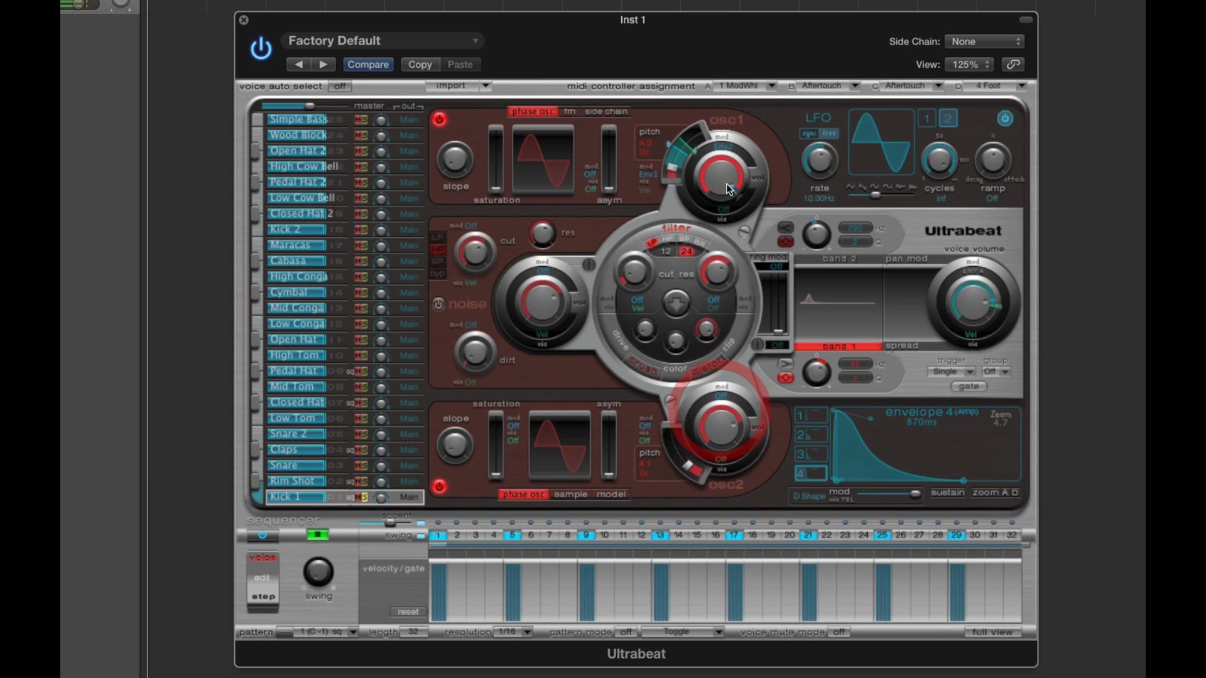
{"action": "mouse_move", "coordinate": [725, 187]}
{"action": "left_mouse_down"}
{"action": "mouse_move", "coordinate": [745, 266]}
{"action": "mouse_move", "coordinate": [731, 187]}
{"action": "left_mouse_up"}
{"action": "left_click_drag", "start_coordinate": [732, 430], "coordinate": [721, 420]}
{"action": "left_click_drag", "start_coordinate": [719, 198], "coordinate": [720, 194]}
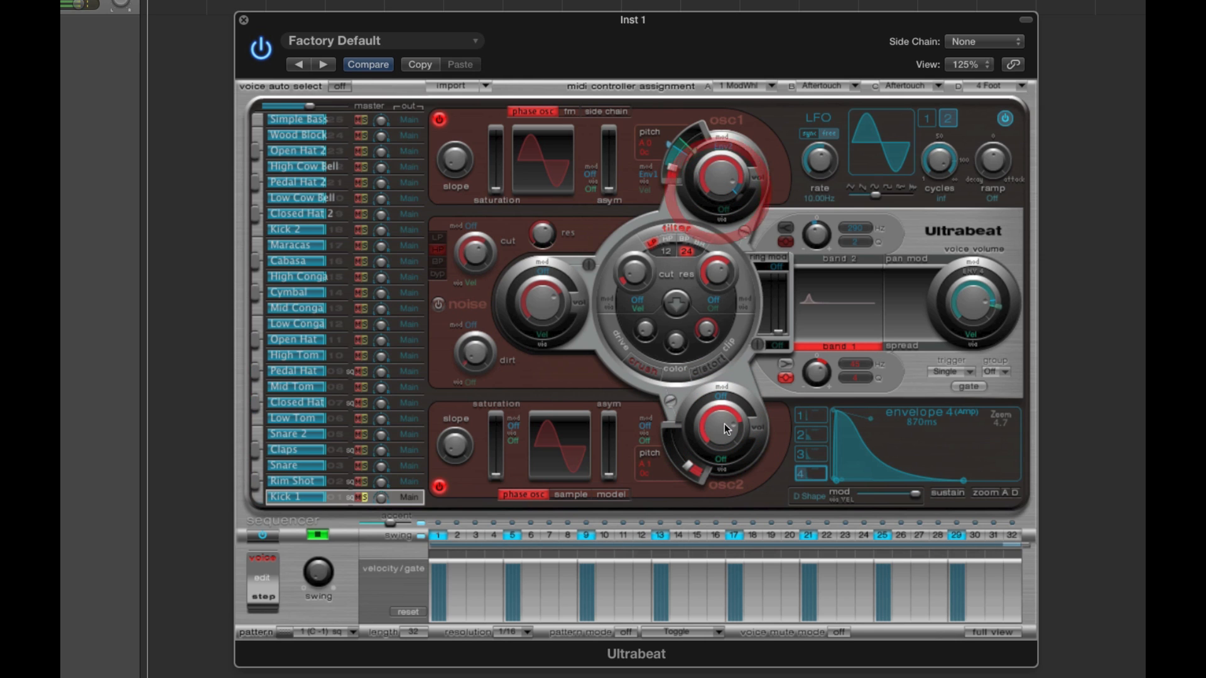
{"action": "left_click", "coordinate": [724, 422]}
{"action": "left_click", "coordinate": [722, 182]}
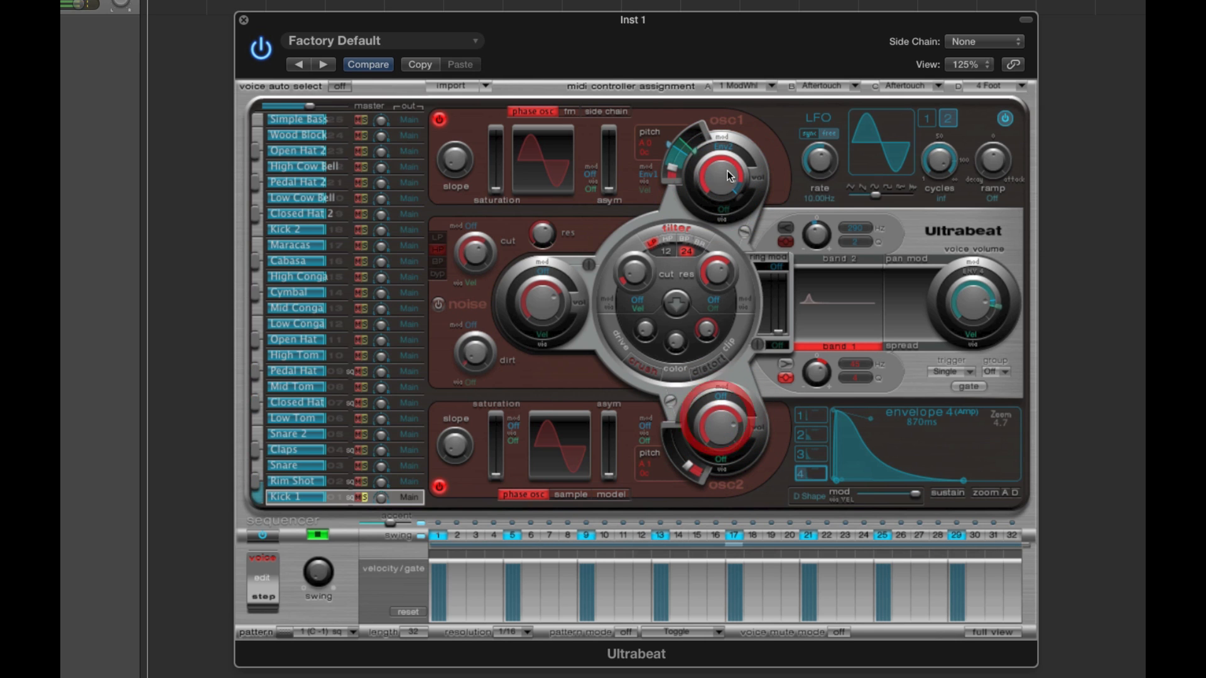
{"action": "left_click", "coordinate": [317, 535]}
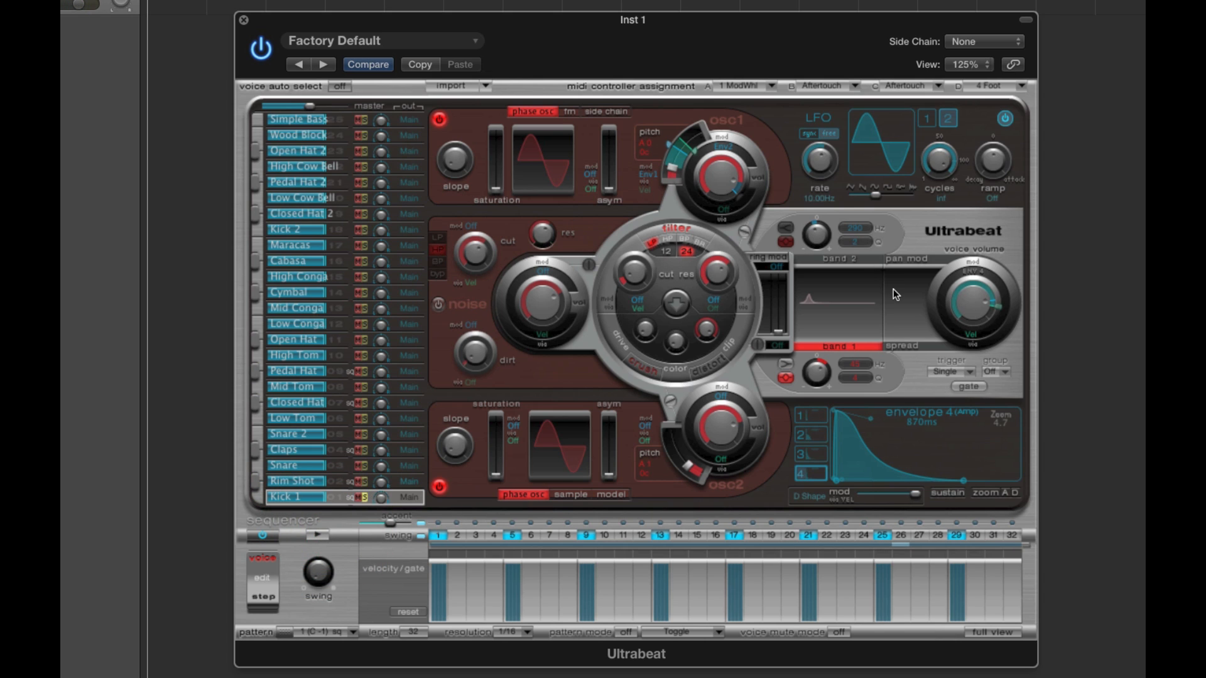
- Route oscillator 1 and oscillator 2 through the main filter
{"action": "left_click", "coordinate": [745, 231]}
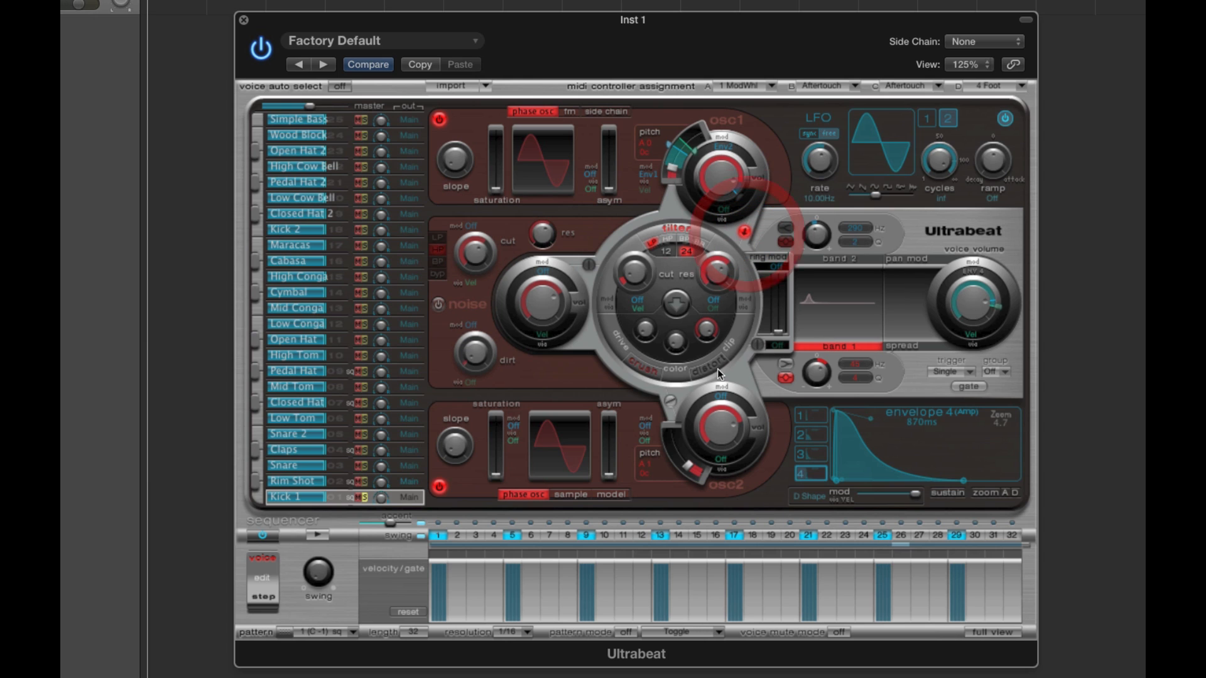
{"action": "left_click", "coordinate": [671, 401]}
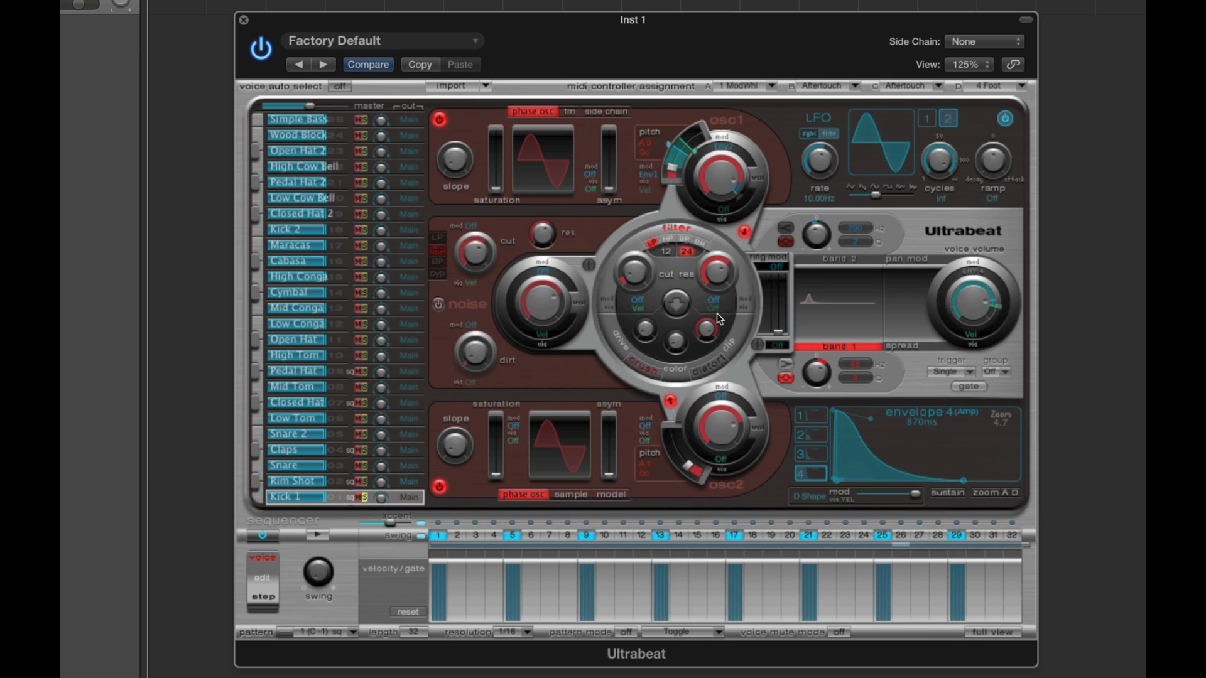
{"action": "left_click", "coordinate": [745, 232]}
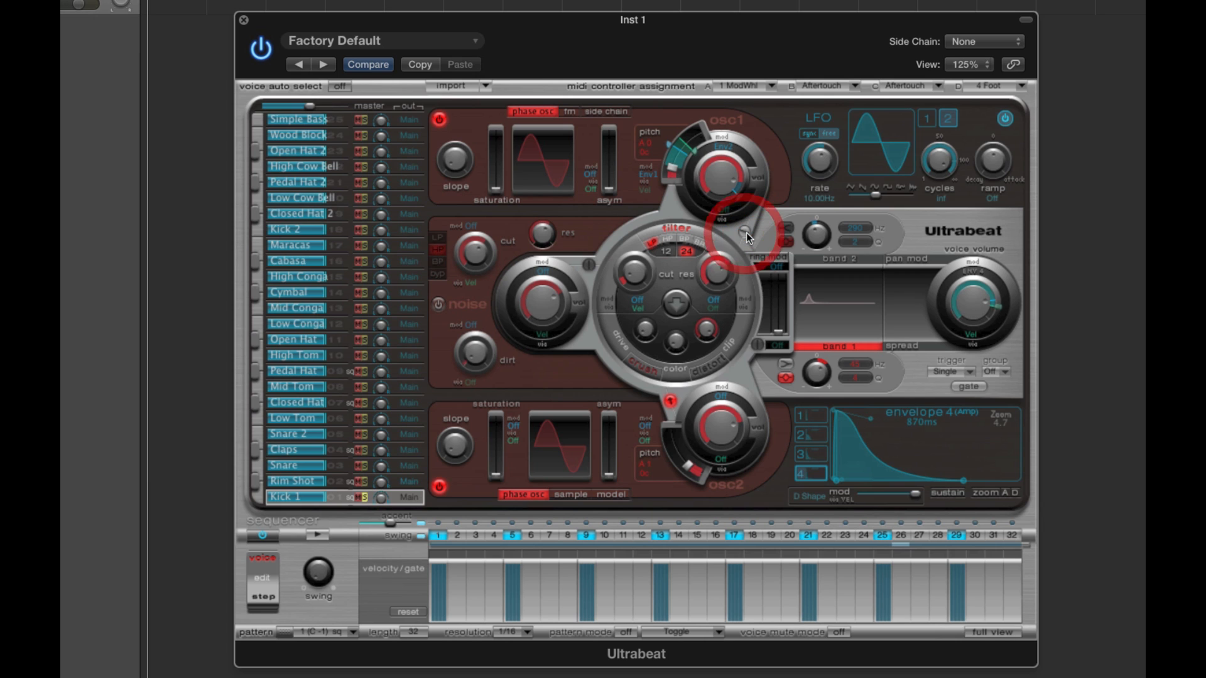
{"action": "left_click", "coordinate": [670, 402]}
- Try the noise generator's filter routing and an unfiltered oscillator 1, and restore the previous on/off and routing settings
{"action": "left_click", "coordinate": [438, 306]}
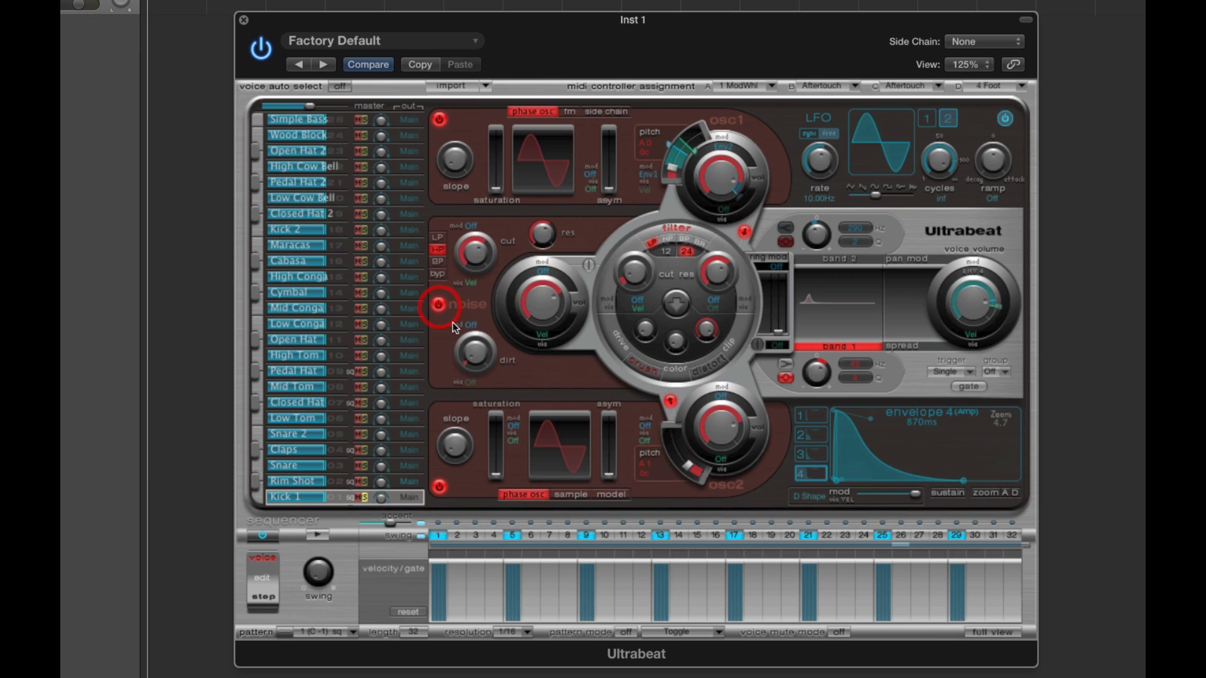
{"action": "left_click", "coordinate": [589, 265]}
{"action": "left_click", "coordinate": [590, 266]}
{"action": "left_click", "coordinate": [744, 233]}
{"action": "left_click", "coordinate": [439, 305]}
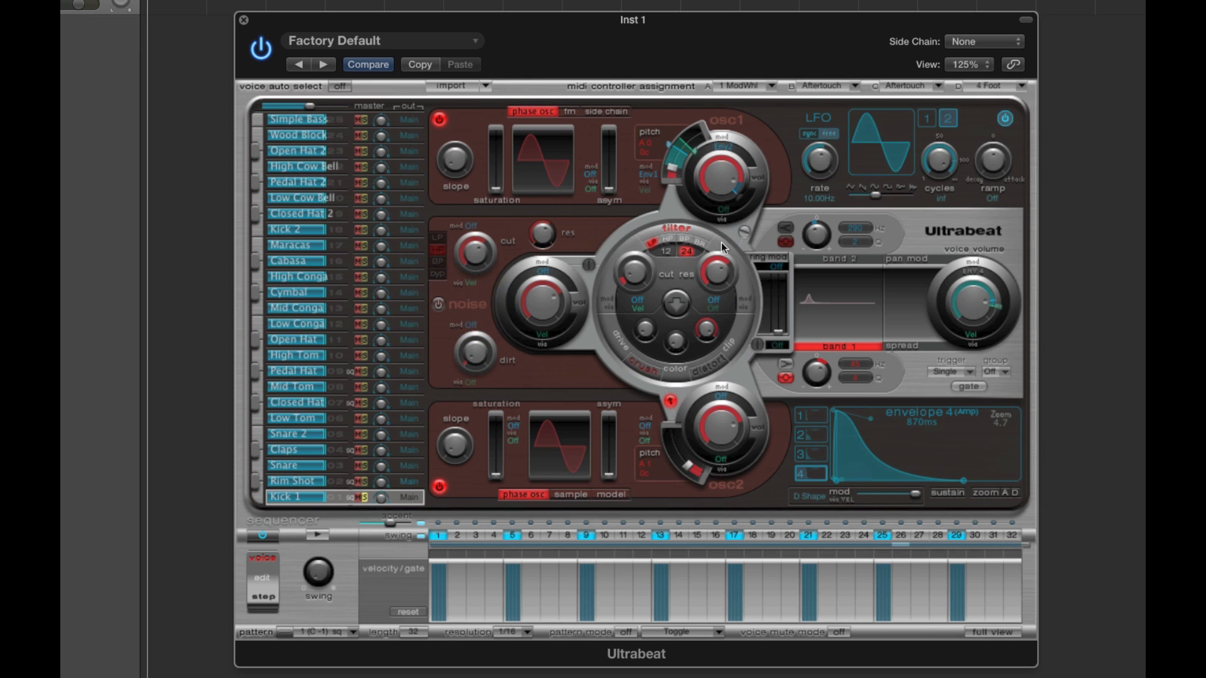
{"action": "left_click", "coordinate": [745, 233]}
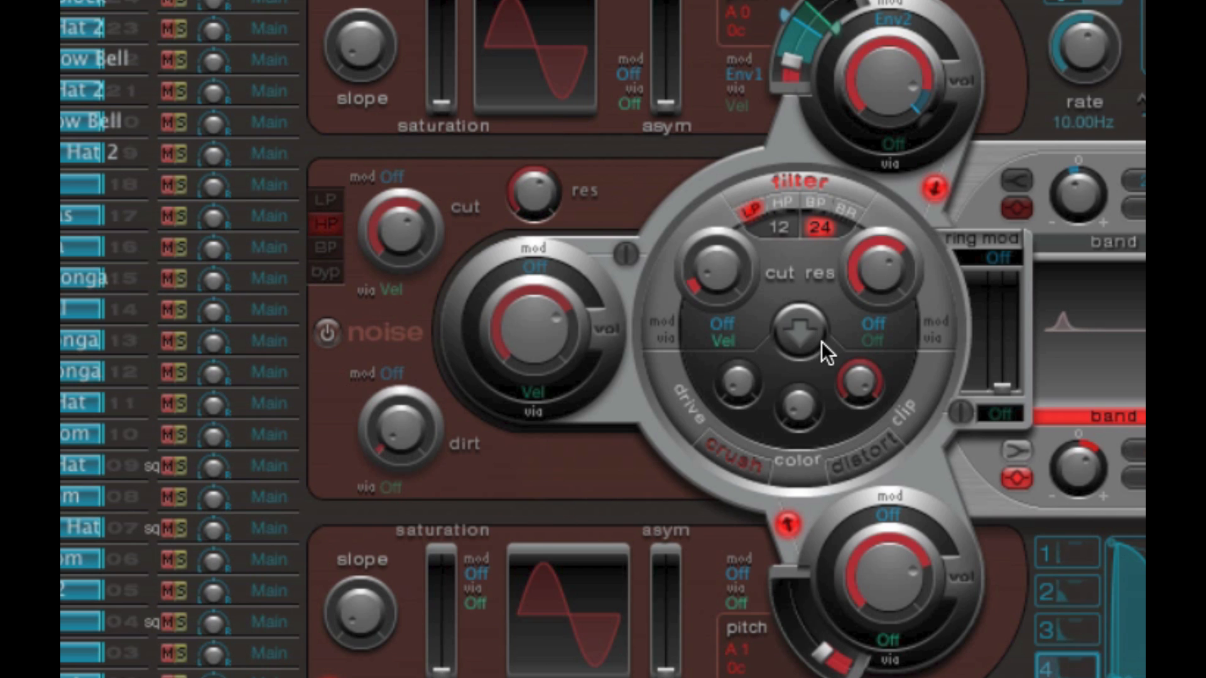
- Toggle the main filter off and on, and step its type through HP, BP and BR
{"action": "left_click", "coordinate": [789, 183]}
{"action": "left_click", "coordinate": [806, 179]}
{"action": "left_click", "coordinate": [788, 201]}
{"action": "left_click", "coordinate": [817, 201]}
{"action": "left_click", "coordinate": [847, 210]}
- Alternate the main filter's slope between 12 and 24, and leave it at 12
{"action": "left_click", "coordinate": [782, 228]}
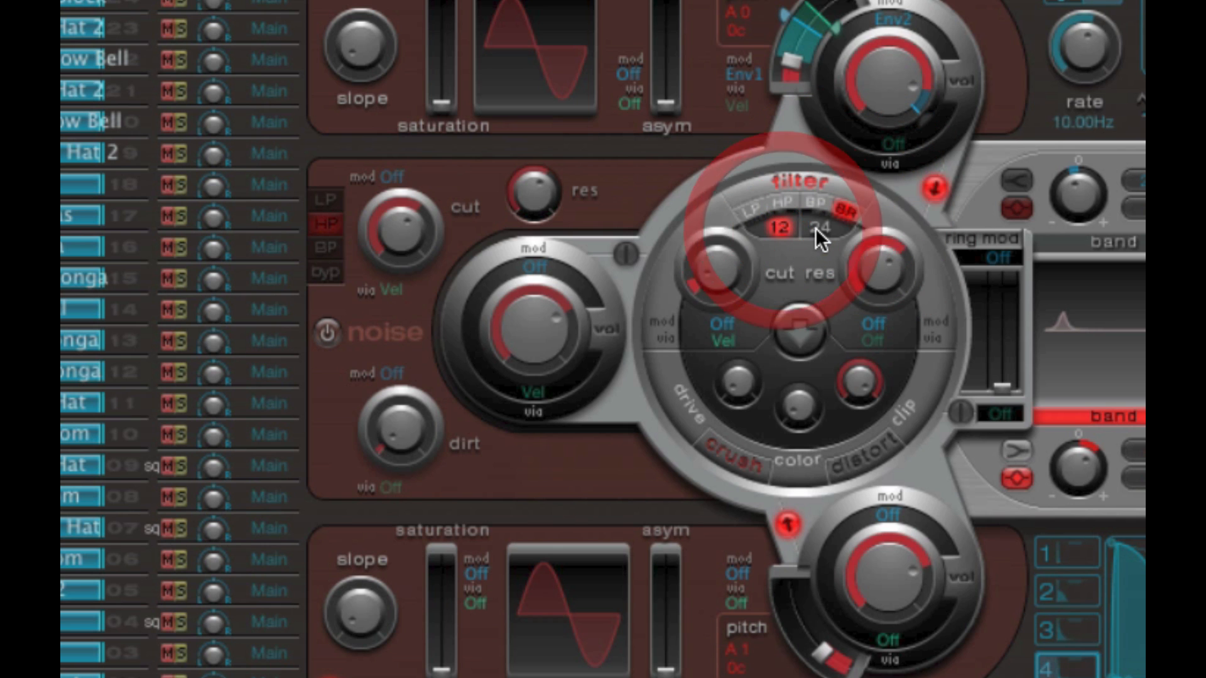
{"action": "left_click", "coordinate": [815, 228]}
{"action": "left_click", "coordinate": [789, 227]}
{"action": "left_click", "coordinate": [809, 228]}
{"action": "left_click", "coordinate": [786, 226]}
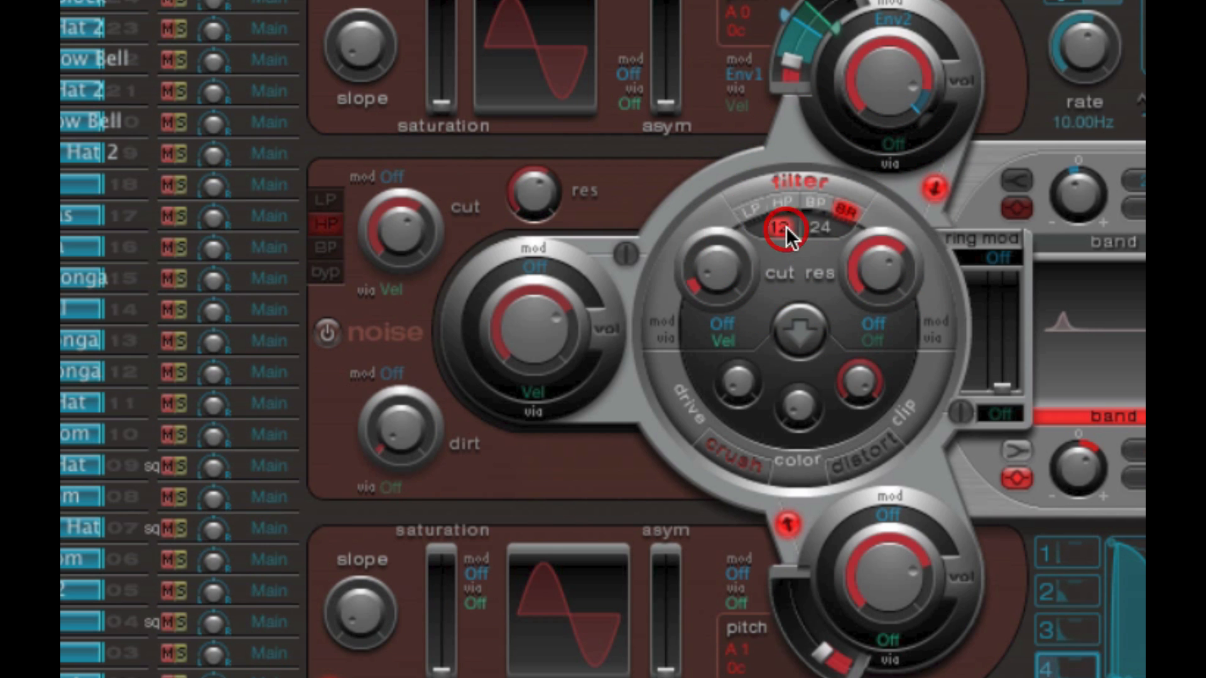
{"action": "left_click", "coordinate": [812, 227]}
{"action": "left_click", "coordinate": [786, 226]}
- Raise the main filter's cut, change its type to LP, and toggle the filter off and on
{"action": "left_click_drag", "start_coordinate": [749, 262], "coordinate": [721, 162]}
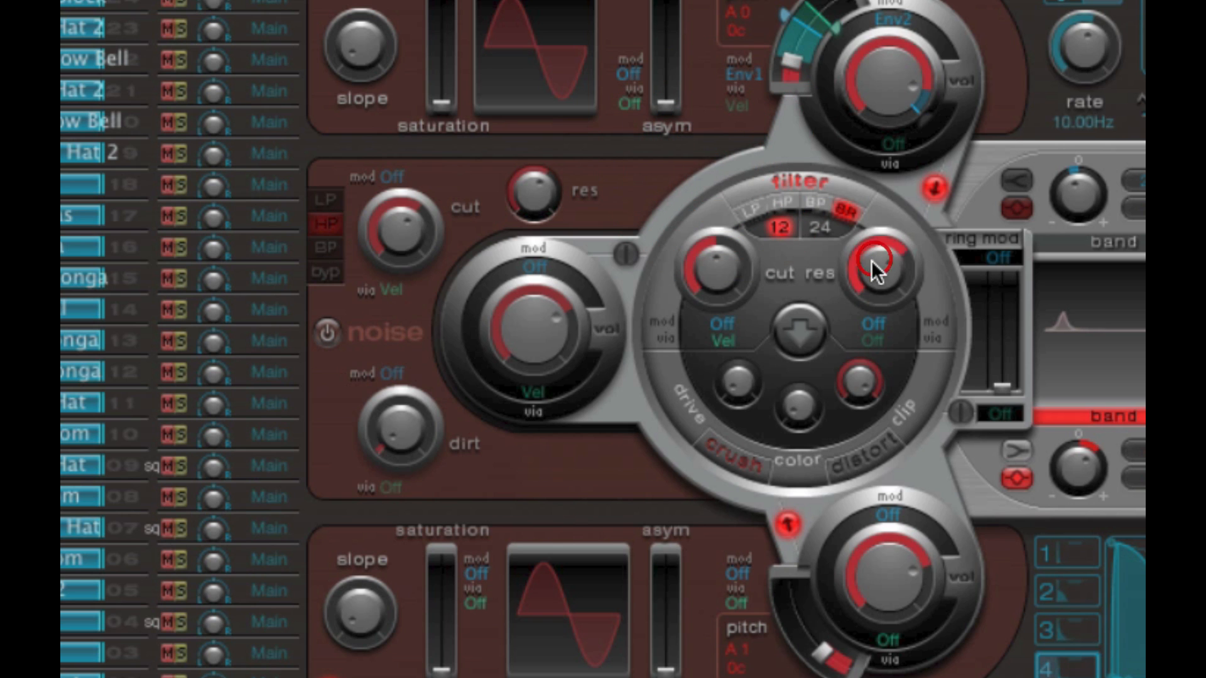
{"action": "left_click", "coordinate": [872, 260]}
{"action": "left_click", "coordinate": [755, 210]}
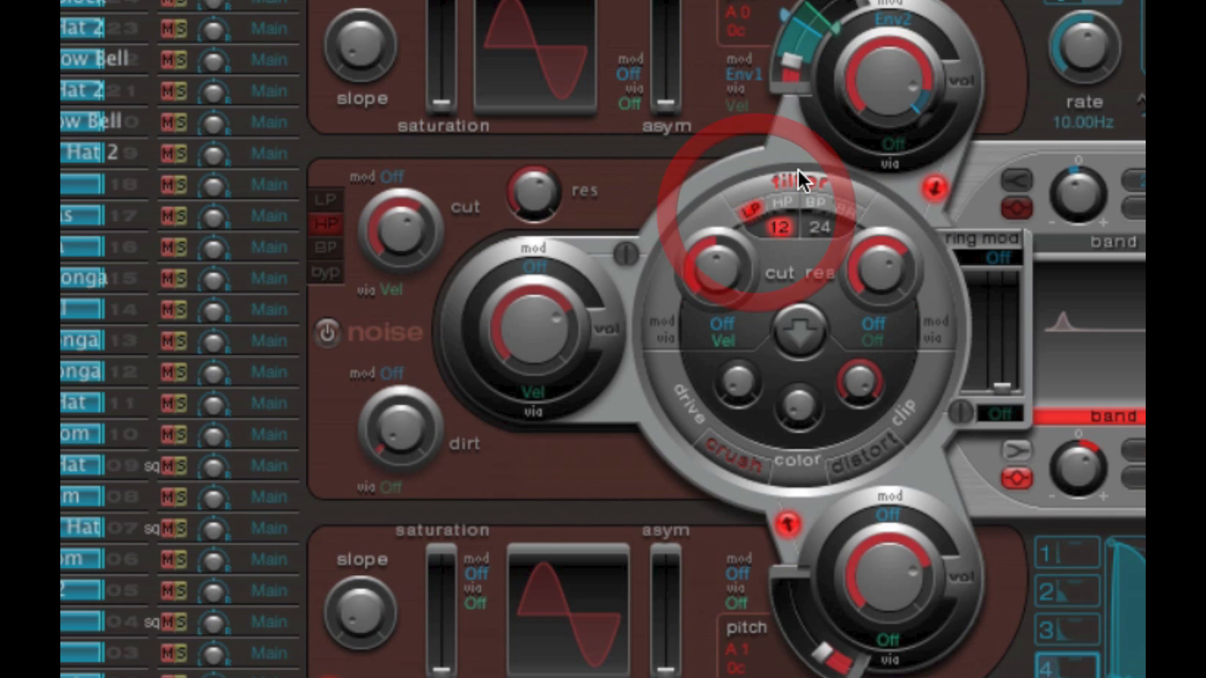
{"action": "left_click", "coordinate": [798, 173]}
{"action": "left_click", "coordinate": [799, 174]}
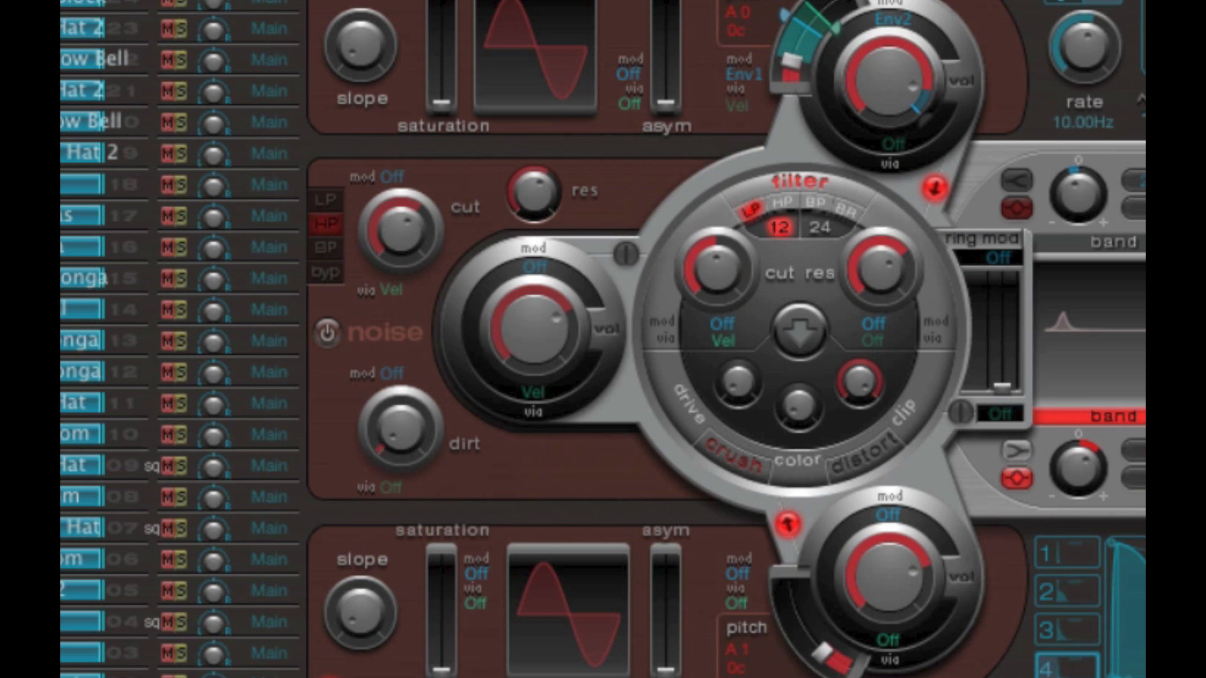
- Vary the low-pass filter's cut and res, and switch the main filter off
{"action": "left_click_drag", "start_coordinate": [716, 267], "coordinate": [734, 170]}
{"action": "left_click_drag", "start_coordinate": [869, 266], "coordinate": [878, 213]}
{"action": "left_click_drag", "start_coordinate": [733, 263], "coordinate": [732, 294]}
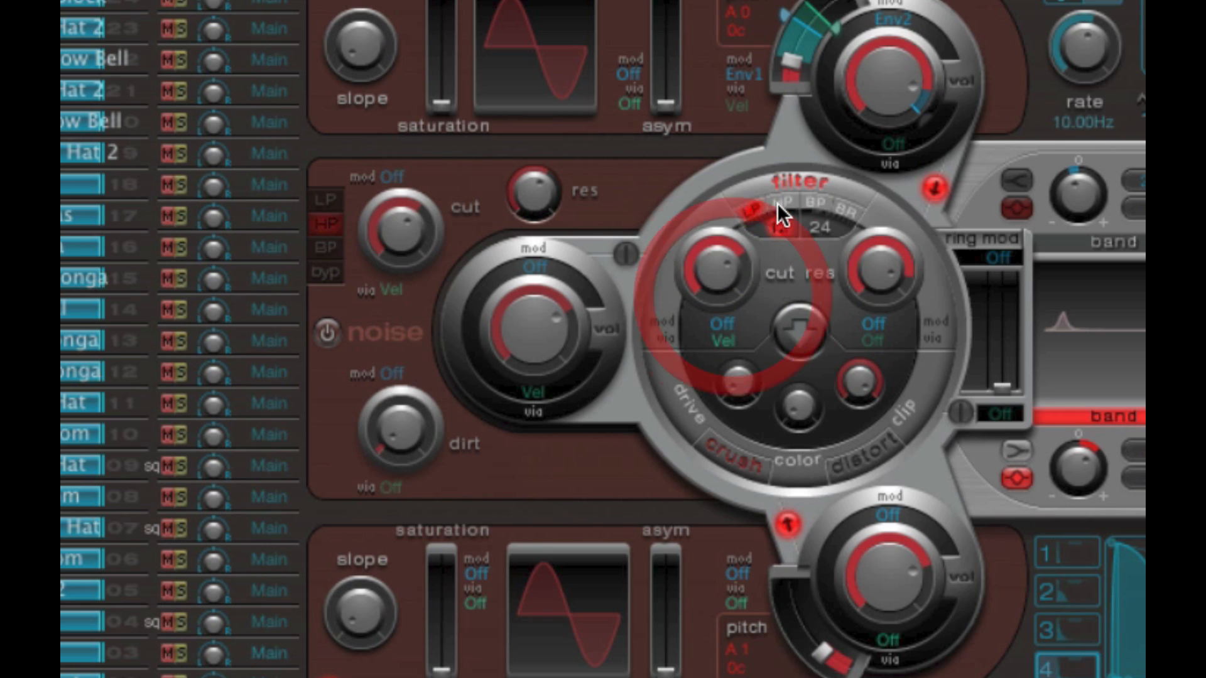
{"action": "left_click", "coordinate": [803, 178]}
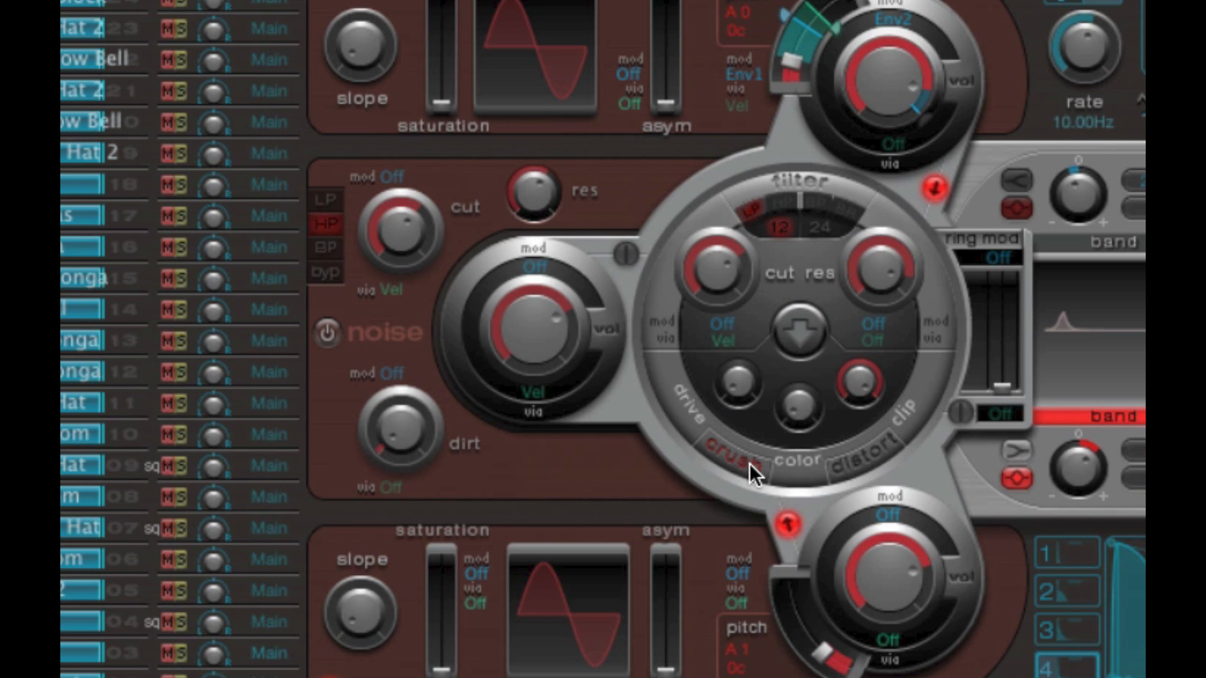
- Switch on the crush effect and vary its drive, color and clip
{"action": "left_click", "coordinate": [749, 462]}
{"action": "left_click_drag", "start_coordinate": [738, 380], "coordinate": [762, 318]}
{"action": "left_click_drag", "start_coordinate": [804, 377], "coordinate": [799, 443]}
{"action": "left_click_drag", "start_coordinate": [729, 370], "coordinate": [743, 464]}
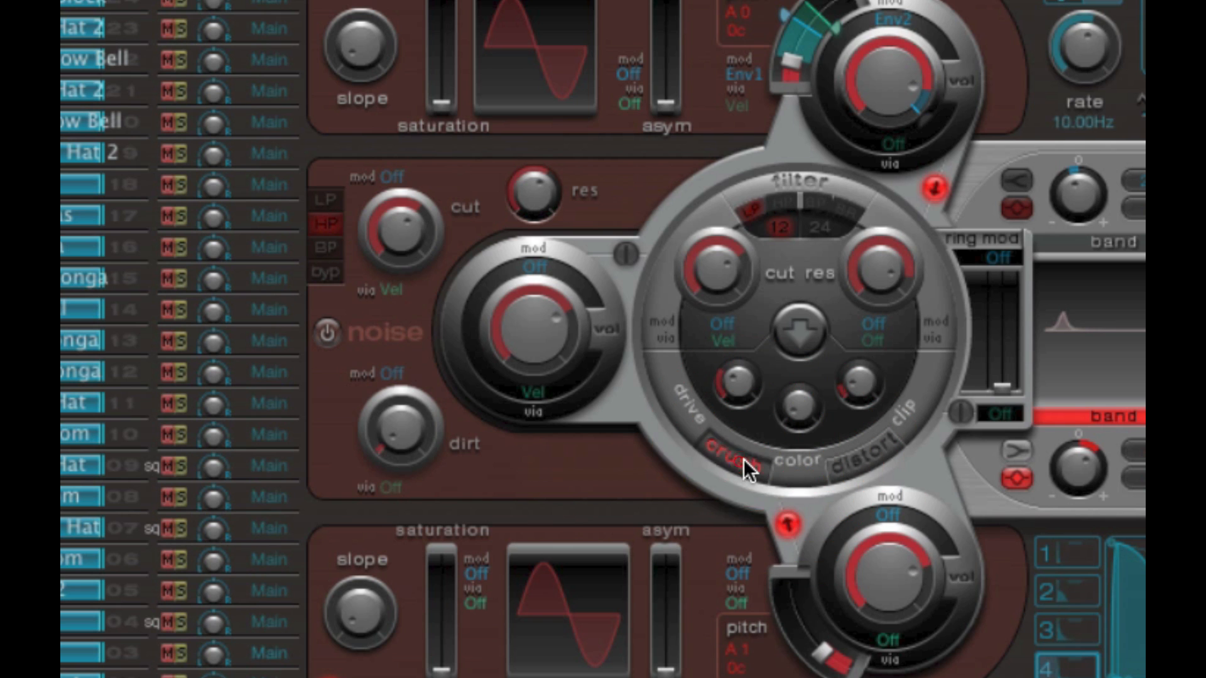
- Change the effect to distort, raise its drive to about 0.83 and lower it again, and vary its color
{"action": "left_click", "coordinate": [865, 454]}
{"action": "left_click_drag", "start_coordinate": [736, 386], "coordinate": [763, 229]}
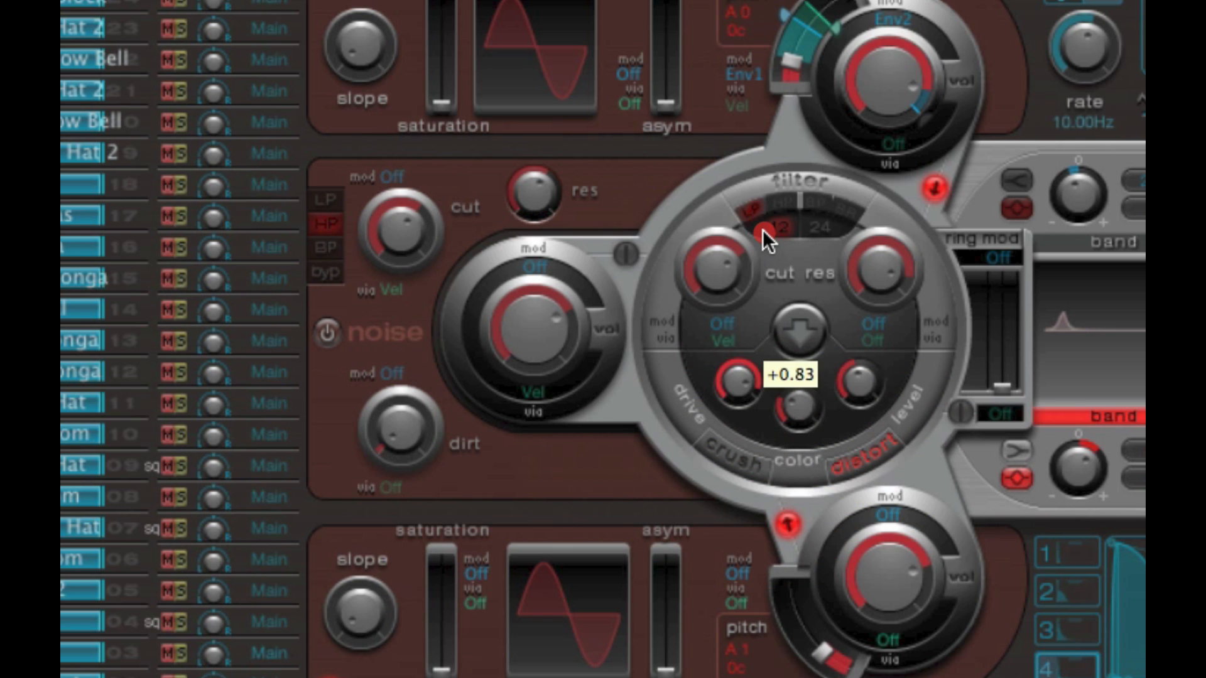
{"action": "left_click_drag", "start_coordinate": [794, 406], "coordinate": [866, 291]}
{"action": "left_click_drag", "start_coordinate": [739, 378], "coordinate": [786, 495]}
{"action": "mouse_move", "coordinate": [806, 405]}
{"action": "left_mouse_down"}
{"action": "mouse_move", "coordinate": [809, 300]}
{"action": "mouse_move", "coordinate": [801, 412]}
{"action": "left_mouse_up"}
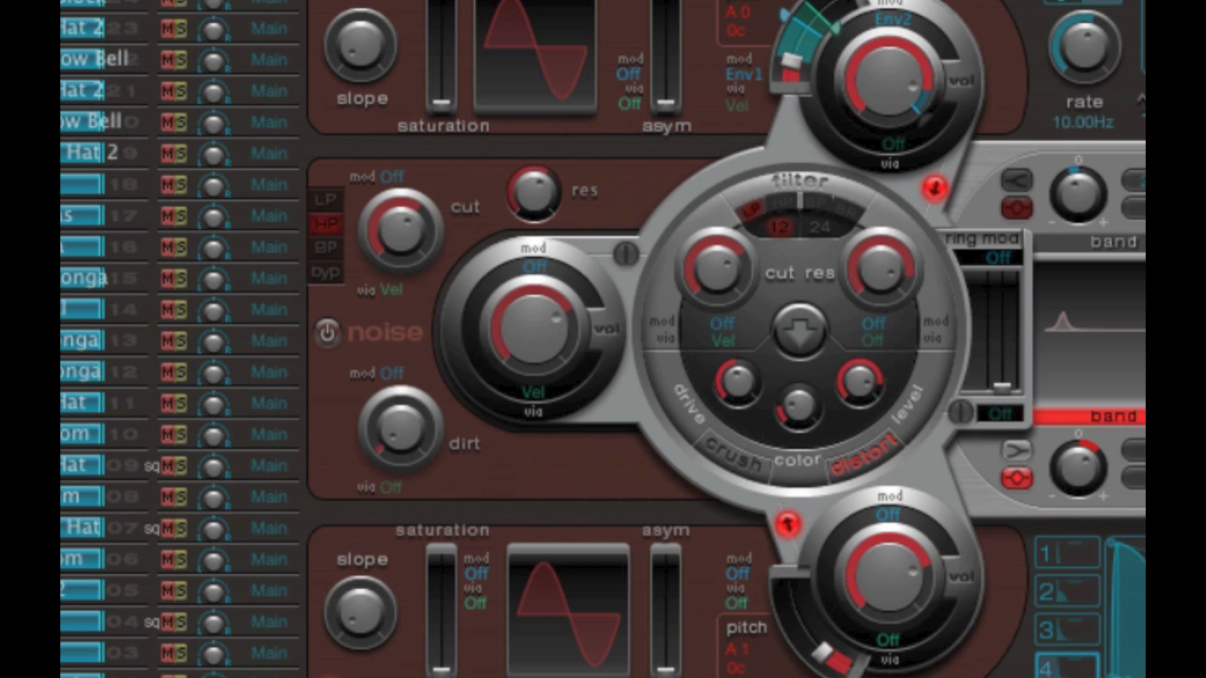
- Switch off distort, toggle the main filter on and off, and switch distort back on
{"action": "left_click", "coordinate": [860, 459]}
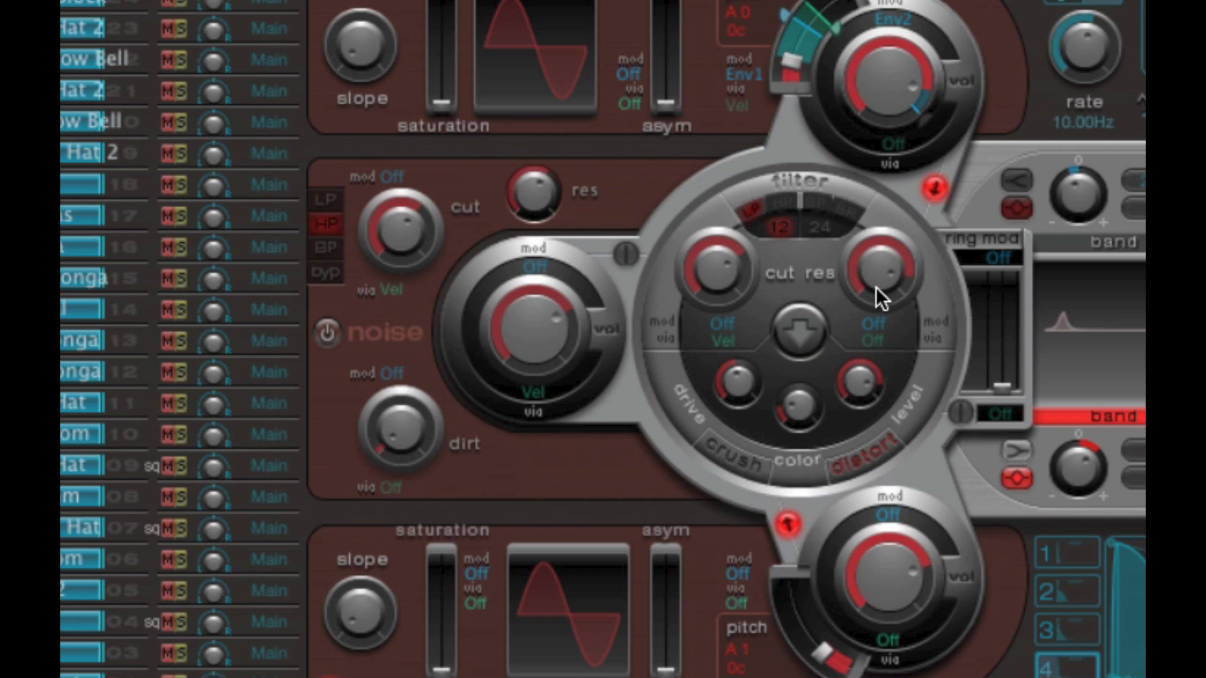
{"action": "left_click", "coordinate": [801, 178]}
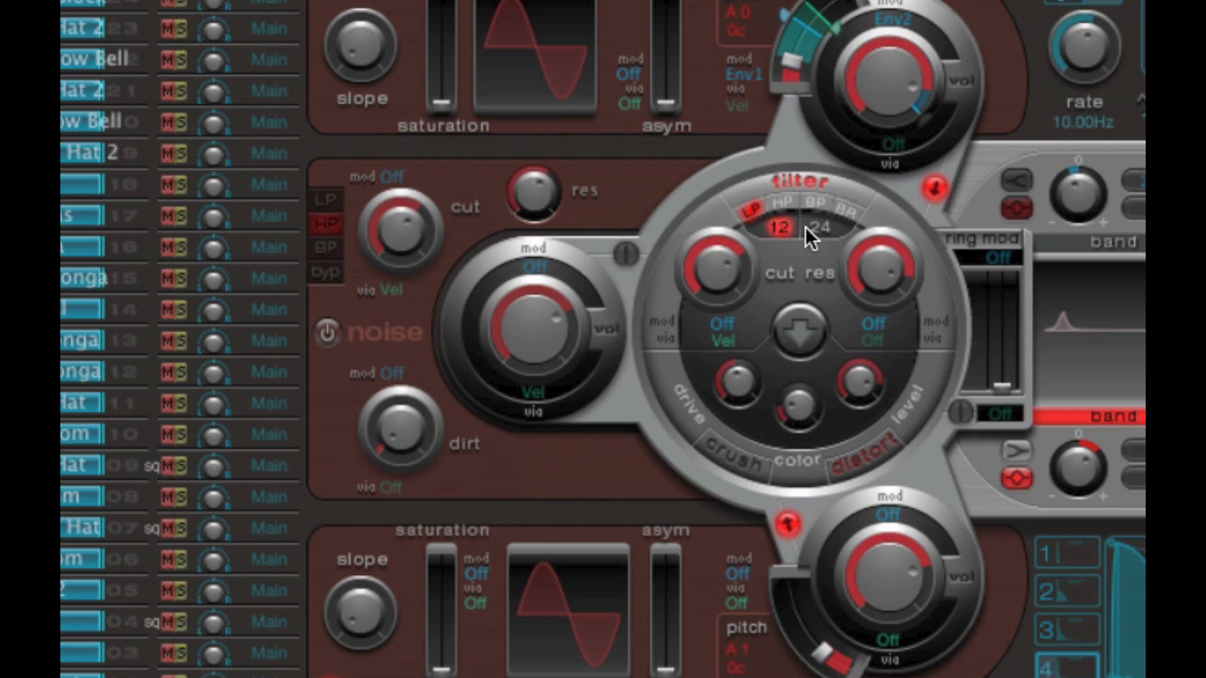
{"action": "left_click", "coordinate": [804, 178]}
{"action": "left_click", "coordinate": [869, 458]}
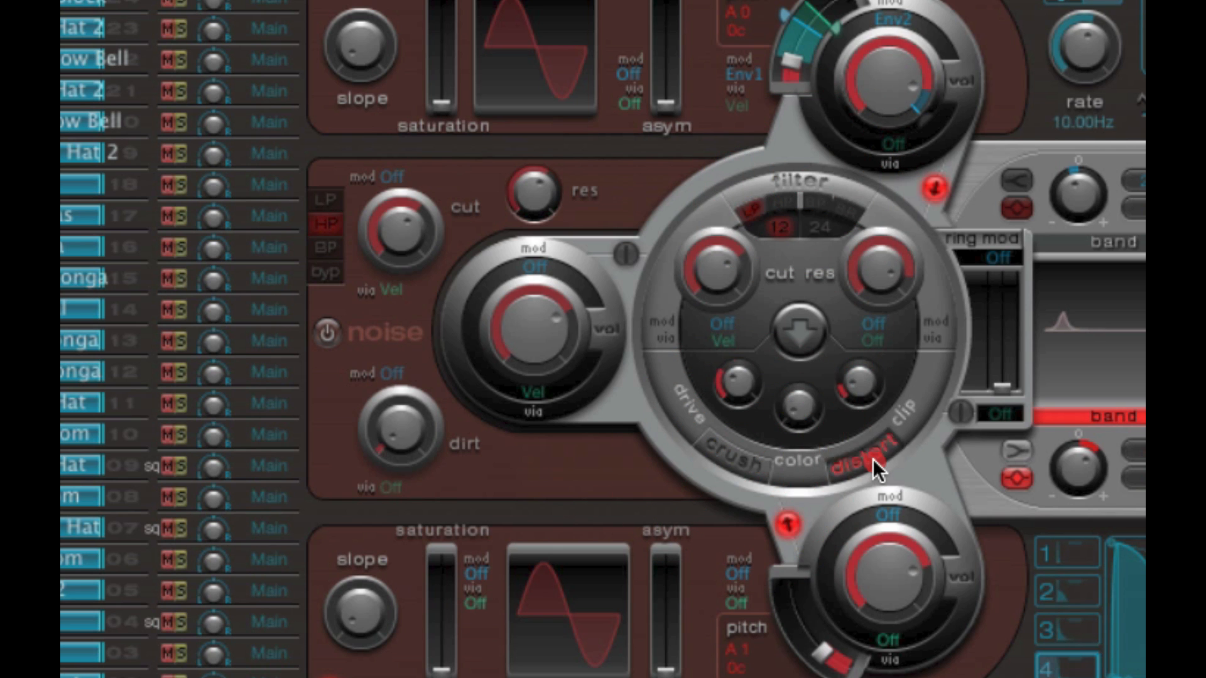
- Alternate the effect between distort and crush, ending with crush on
{"action": "left_click", "coordinate": [845, 461]}
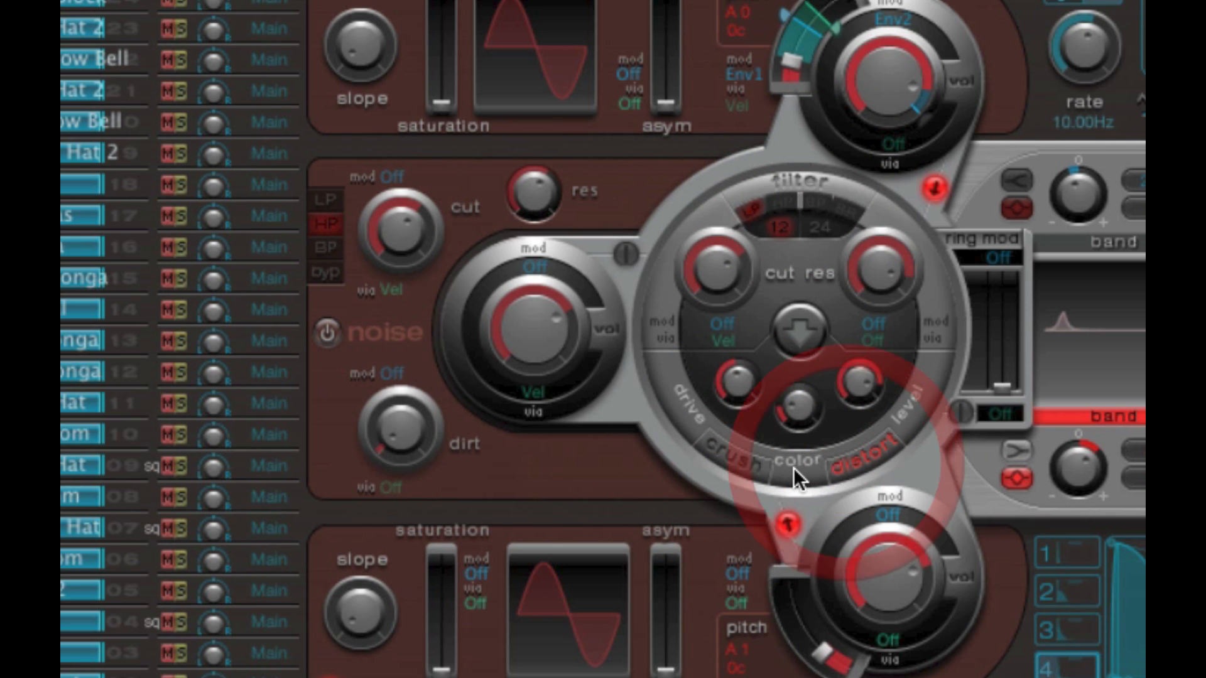
{"action": "left_click", "coordinate": [846, 465]}
{"action": "left_click", "coordinate": [754, 465]}
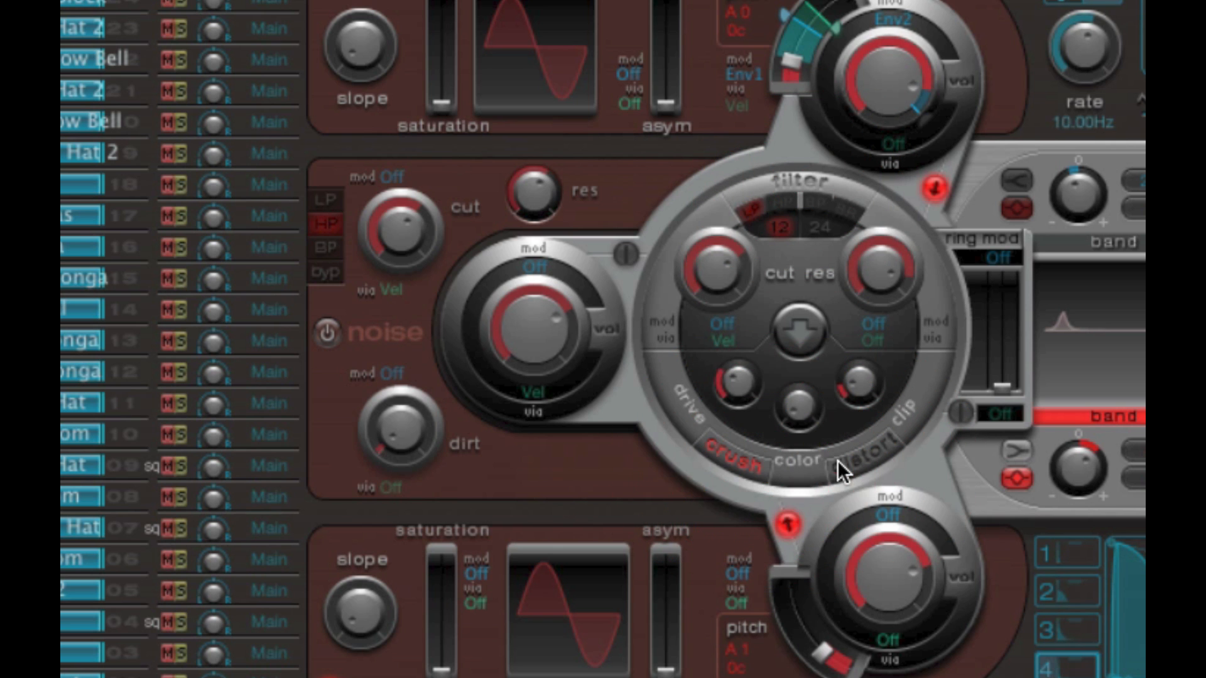
{"action": "left_click", "coordinate": [838, 461]}
{"action": "left_click", "coordinate": [848, 461]}
{"action": "left_click", "coordinate": [752, 461]}
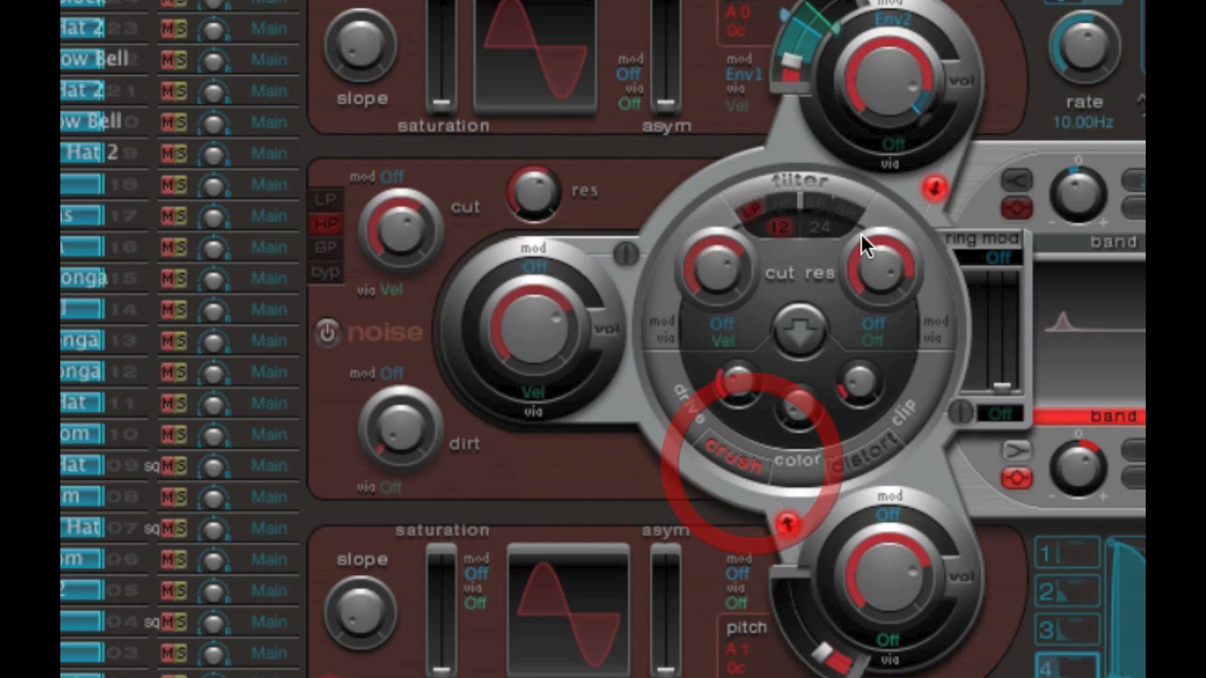
- Toggle the main filter together with the crush and distort effects, ending with filter and effects all off
{"action": "left_click", "coordinate": [802, 178]}
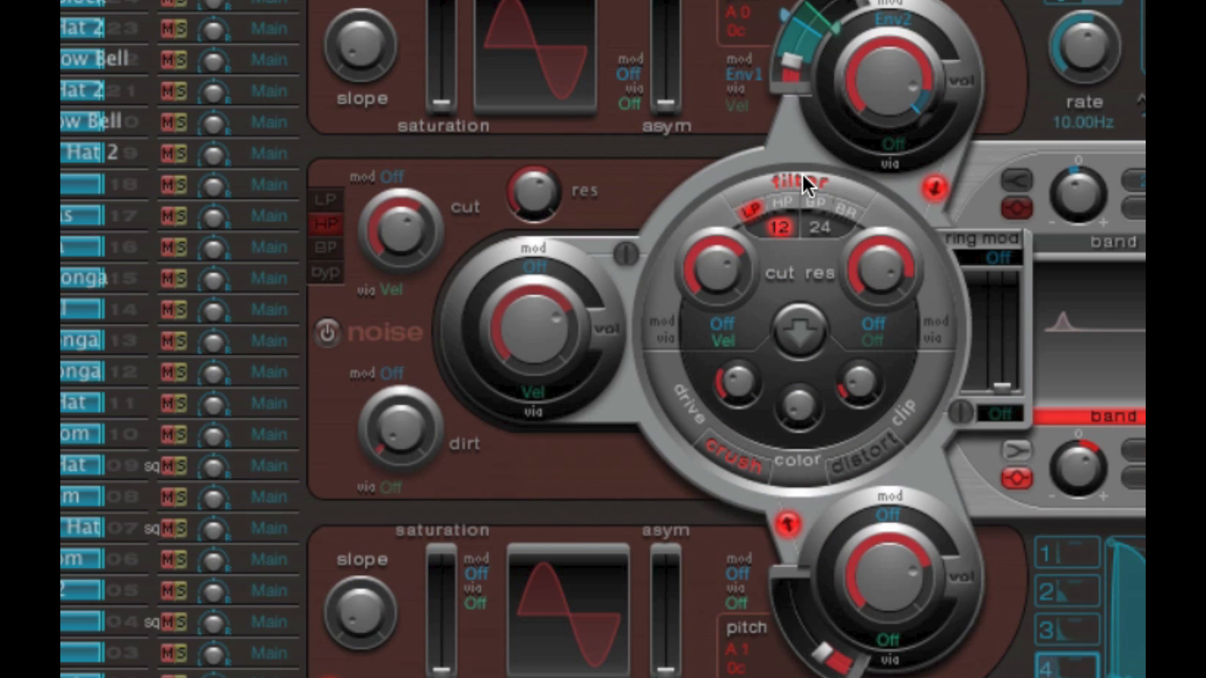
{"action": "left_click", "coordinate": [744, 469]}
{"action": "left_click", "coordinate": [815, 179]}
{"action": "left_click", "coordinate": [735, 453]}
{"action": "left_click", "coordinate": [849, 460]}
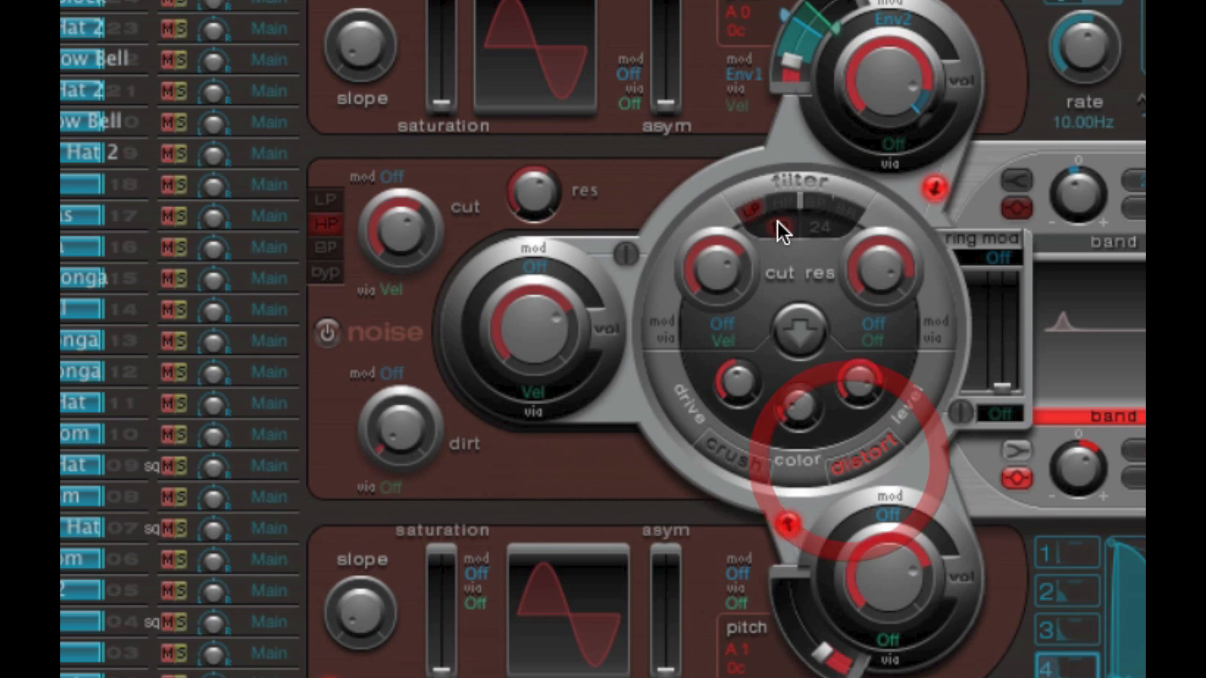
{"action": "left_click", "coordinate": [778, 225]}
{"action": "left_click", "coordinate": [846, 462]}
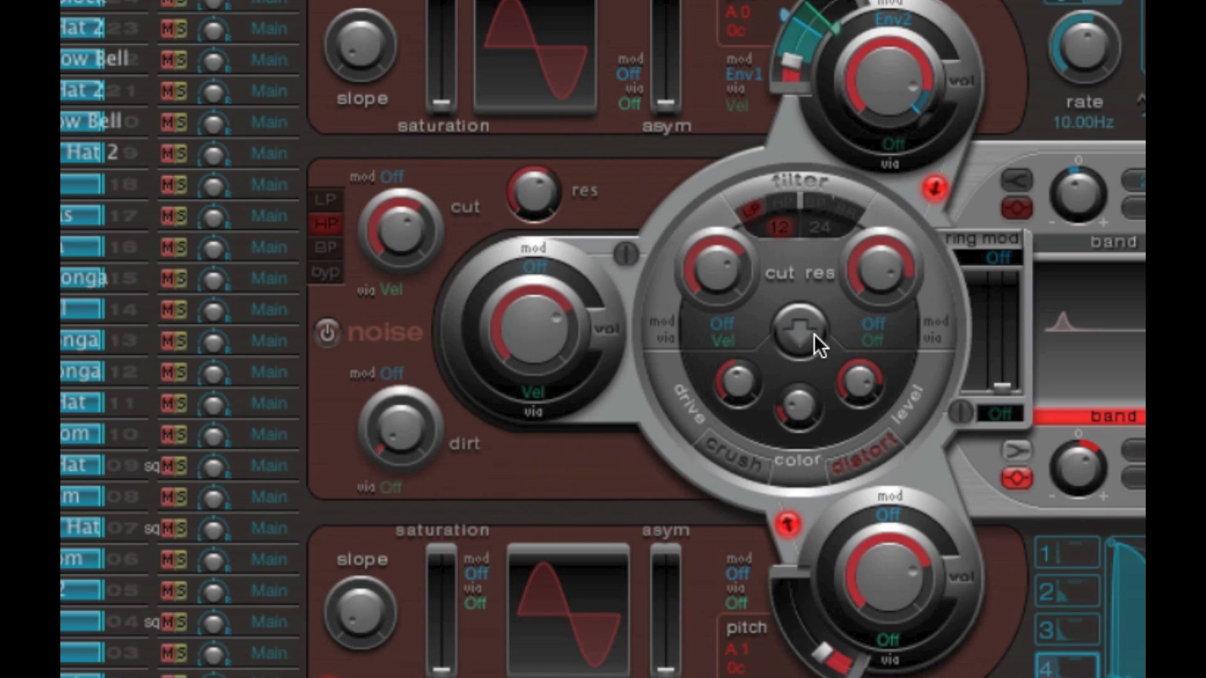
- Switch on the main filter and the crush effect, and set the signal-flow arrow between them to point up
{"action": "left_click", "coordinate": [814, 337]}
{"action": "left_click", "coordinate": [814, 337]}
{"action": "left_click", "coordinate": [814, 337]}
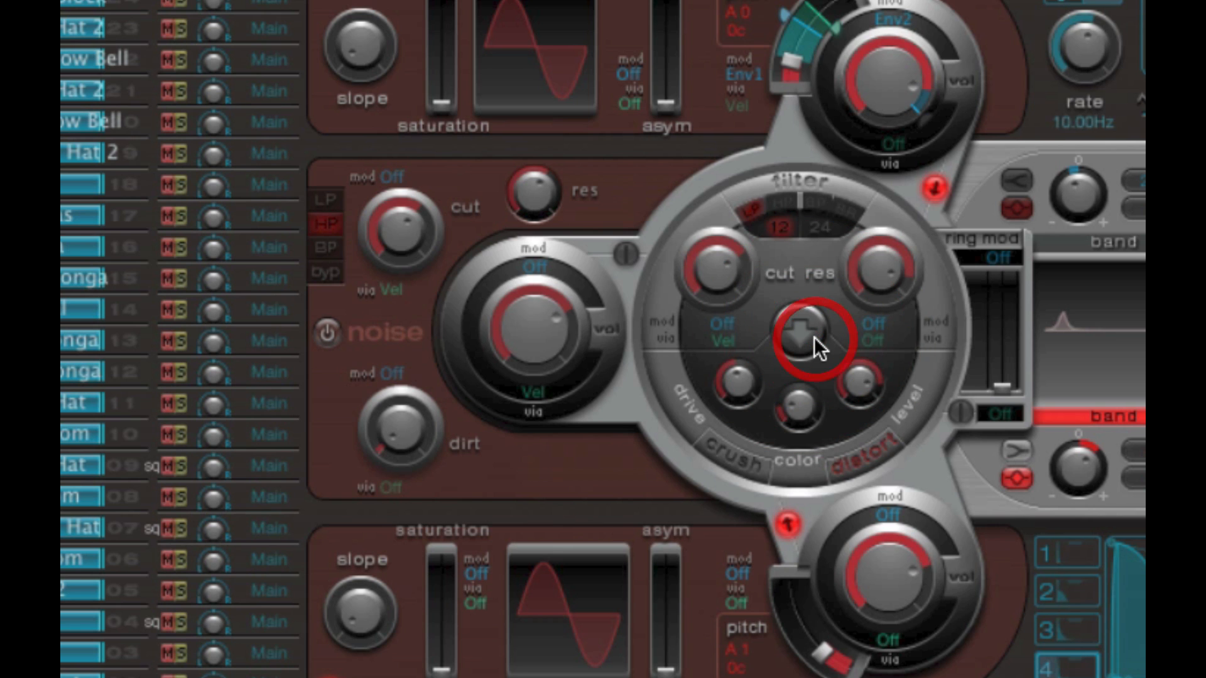
{"action": "left_click", "coordinate": [816, 181]}
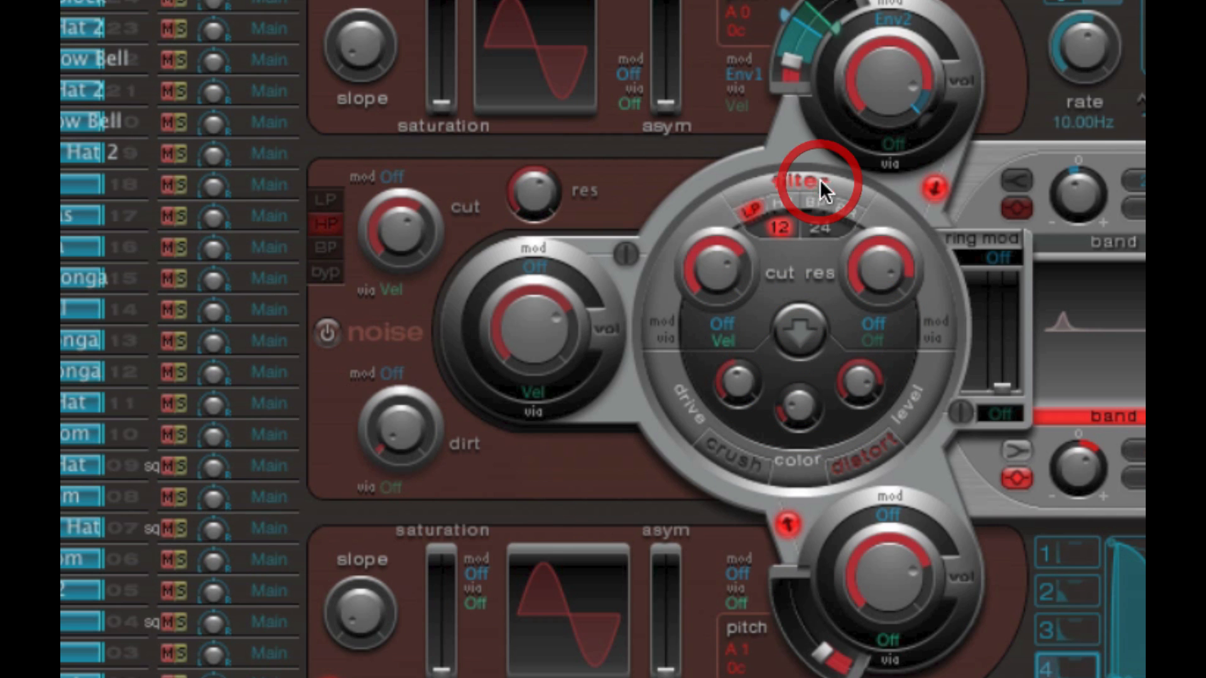
{"action": "left_click", "coordinate": [751, 463]}
{"action": "left_click", "coordinate": [858, 458]}
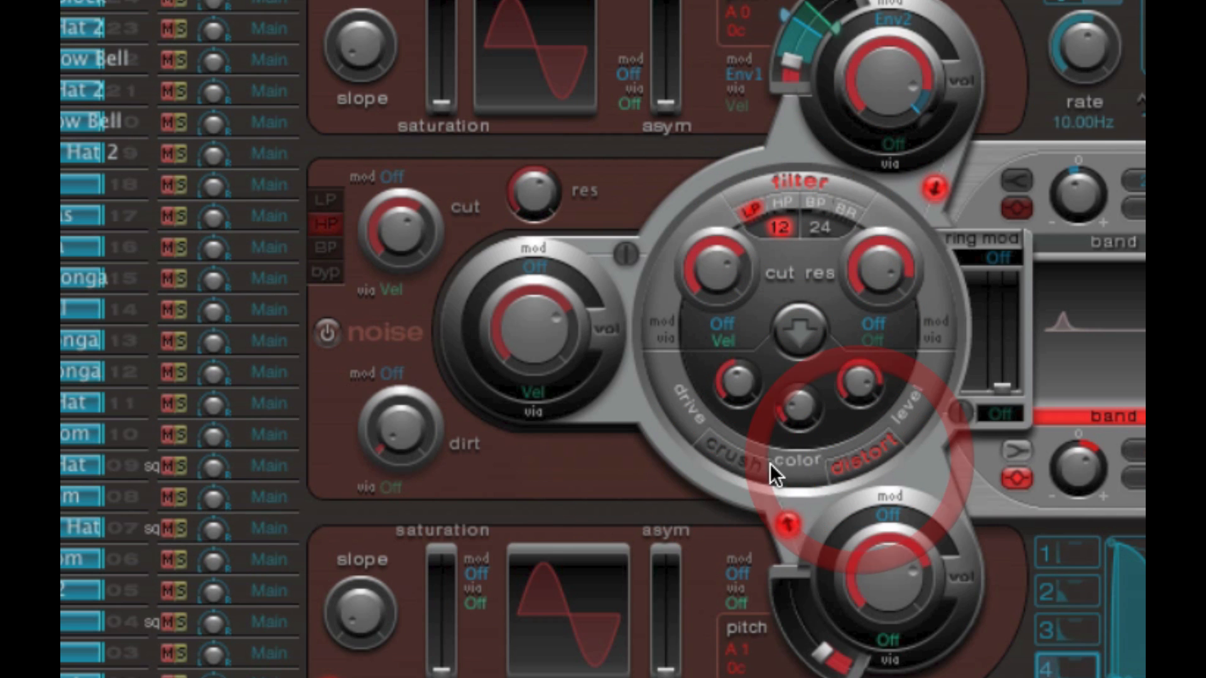
{"action": "left_click", "coordinate": [744, 460]}
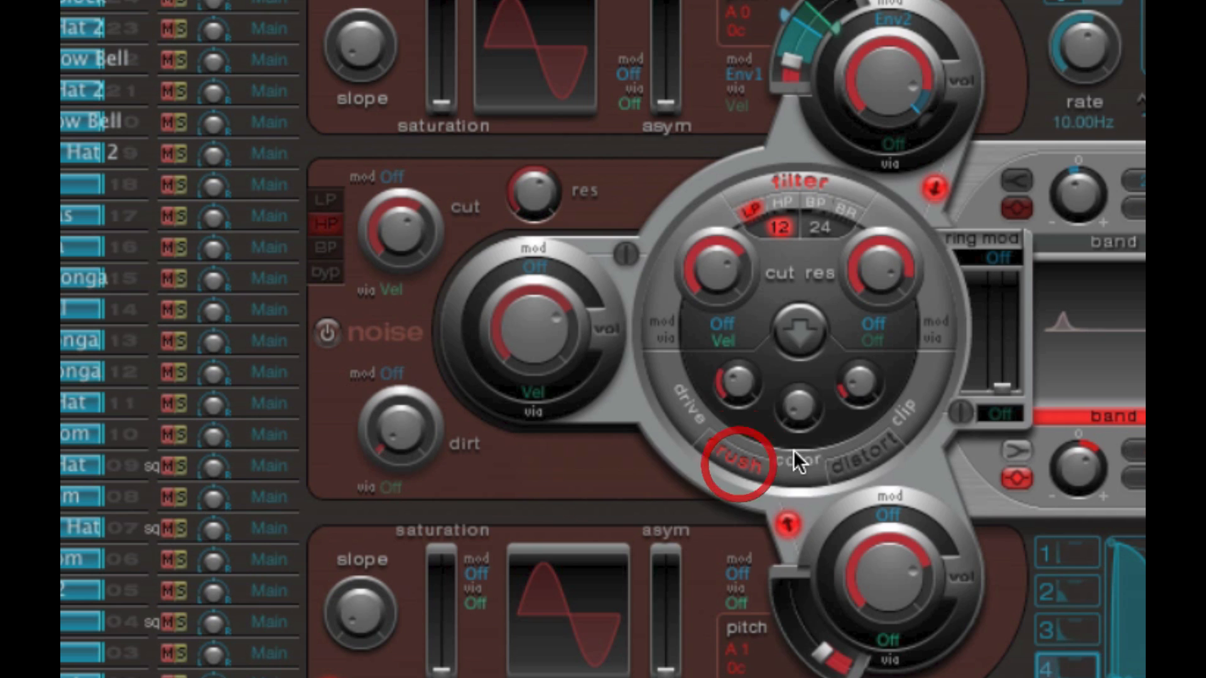
{"action": "left_click", "coordinate": [808, 341]}
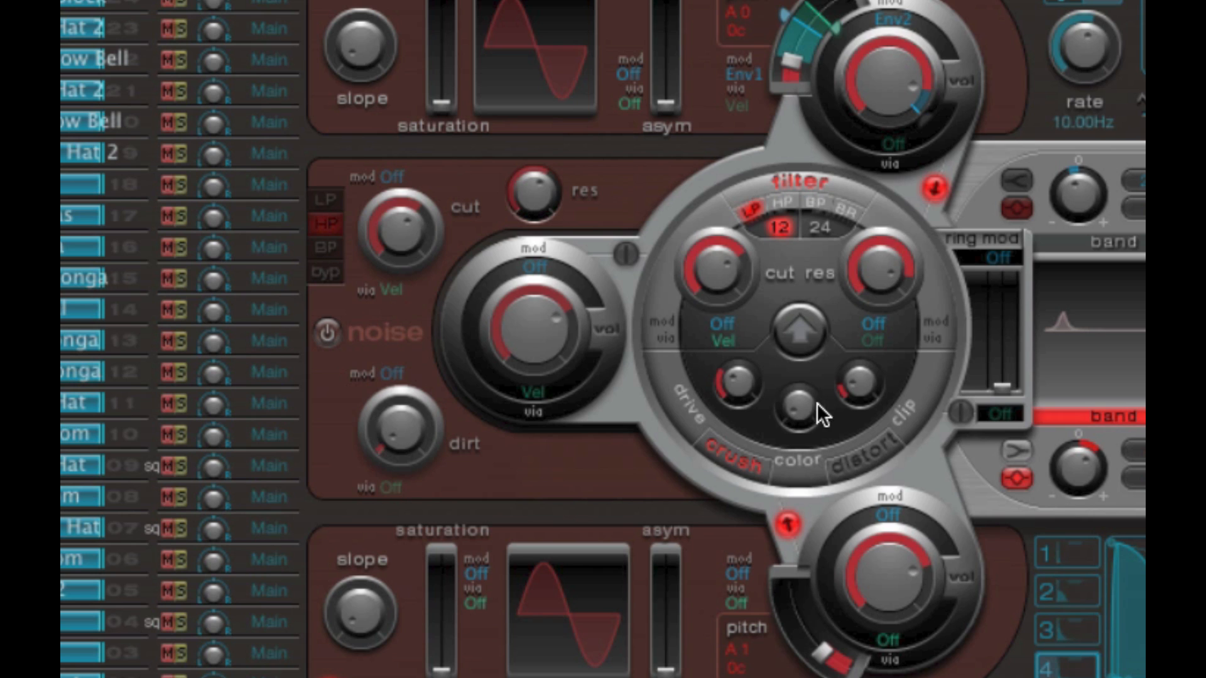
- Vary the main filter's cut with the LP, HP and BP filter types
{"action": "left_click_drag", "start_coordinate": [736, 254], "coordinate": [706, 210]}
{"action": "left_click_drag", "start_coordinate": [699, 303], "coordinate": [776, 501]}
{"action": "left_click", "coordinate": [784, 202]}
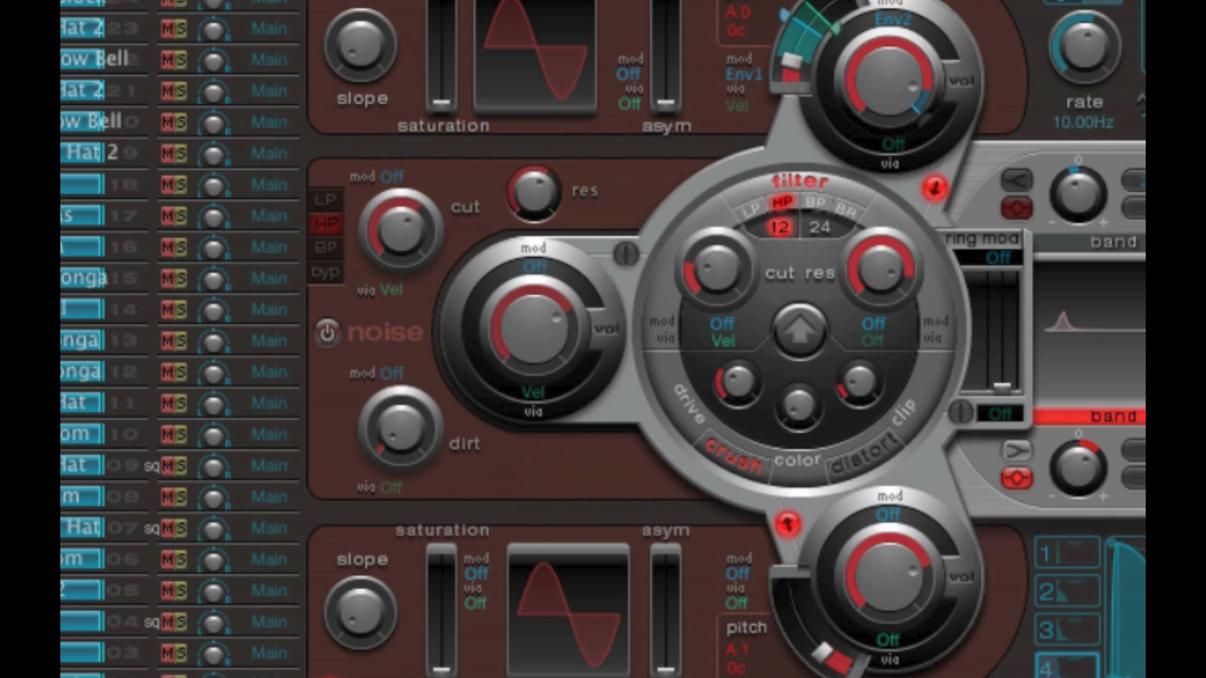
{"action": "left_click_drag", "start_coordinate": [719, 270], "coordinate": [723, 154]}
{"action": "left_click", "coordinate": [823, 200]}
{"action": "left_click_drag", "start_coordinate": [706, 255], "coordinate": [726, 280]}
- Change the main filter type to BR, lower its res and vary its cut
{"action": "left_click", "coordinate": [849, 212]}
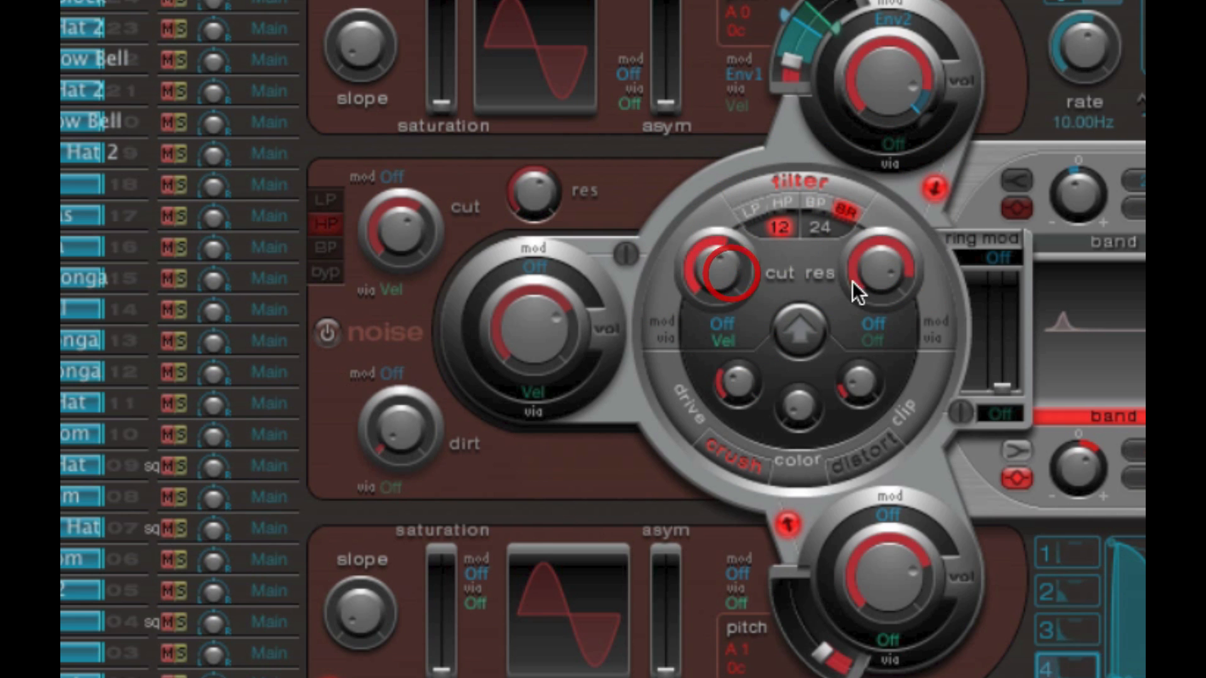
{"action": "left_click_drag", "start_coordinate": [857, 291], "coordinate": [896, 409]}
{"action": "left_click_drag", "start_coordinate": [725, 276], "coordinate": [727, 380]}
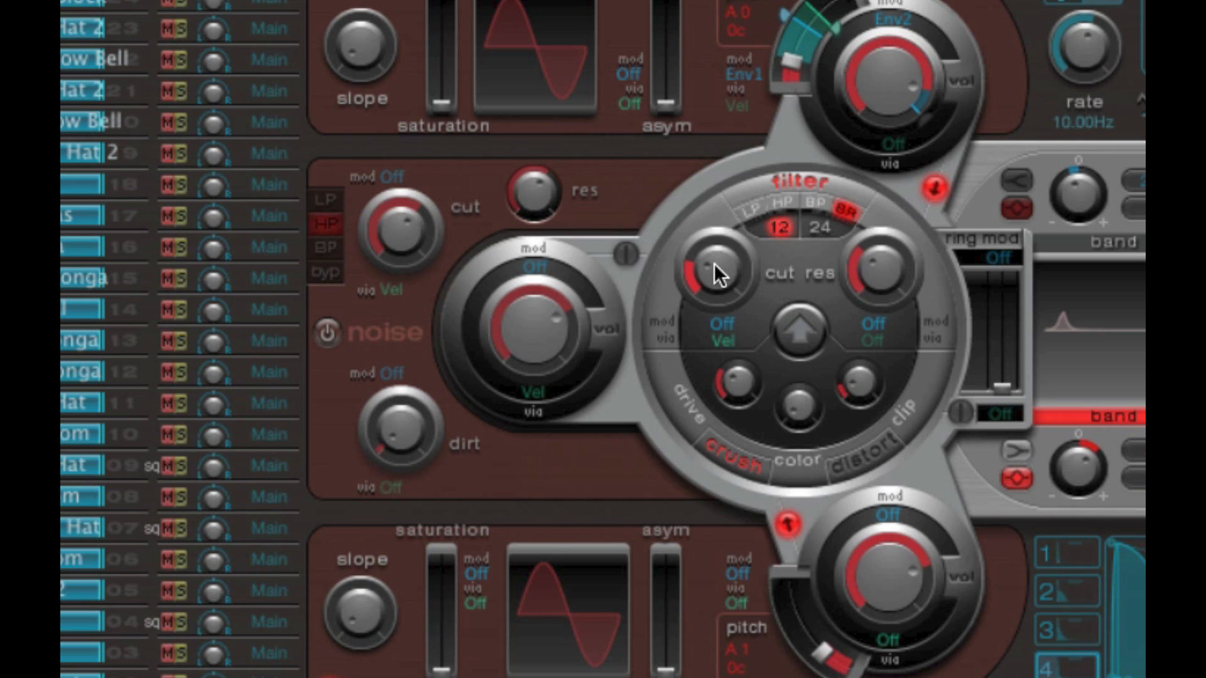
{"action": "mouse_move", "coordinate": [714, 262]}
{"action": "left_mouse_down"}
{"action": "mouse_move", "coordinate": [710, 236]}
{"action": "mouse_move", "coordinate": [715, 251]}
{"action": "left_mouse_up"}
- Set the filter type to LP and vary its cut with the signal-flow arrow down, finishing with the arrow up
{"action": "left_click", "coordinate": [752, 211]}
{"action": "left_click", "coordinate": [809, 329]}
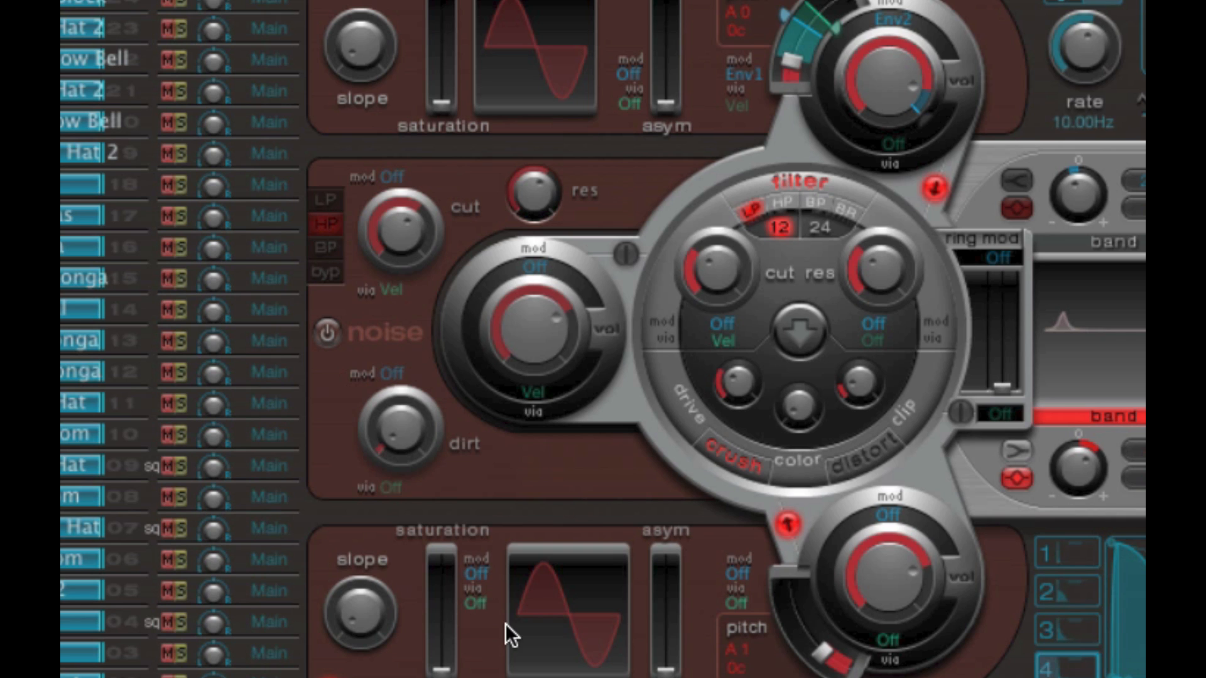
{"action": "left_click", "coordinate": [722, 259]}
{"action": "left_click_drag", "start_coordinate": [710, 265], "coordinate": [731, 304]}
{"action": "left_click", "coordinate": [799, 336]}
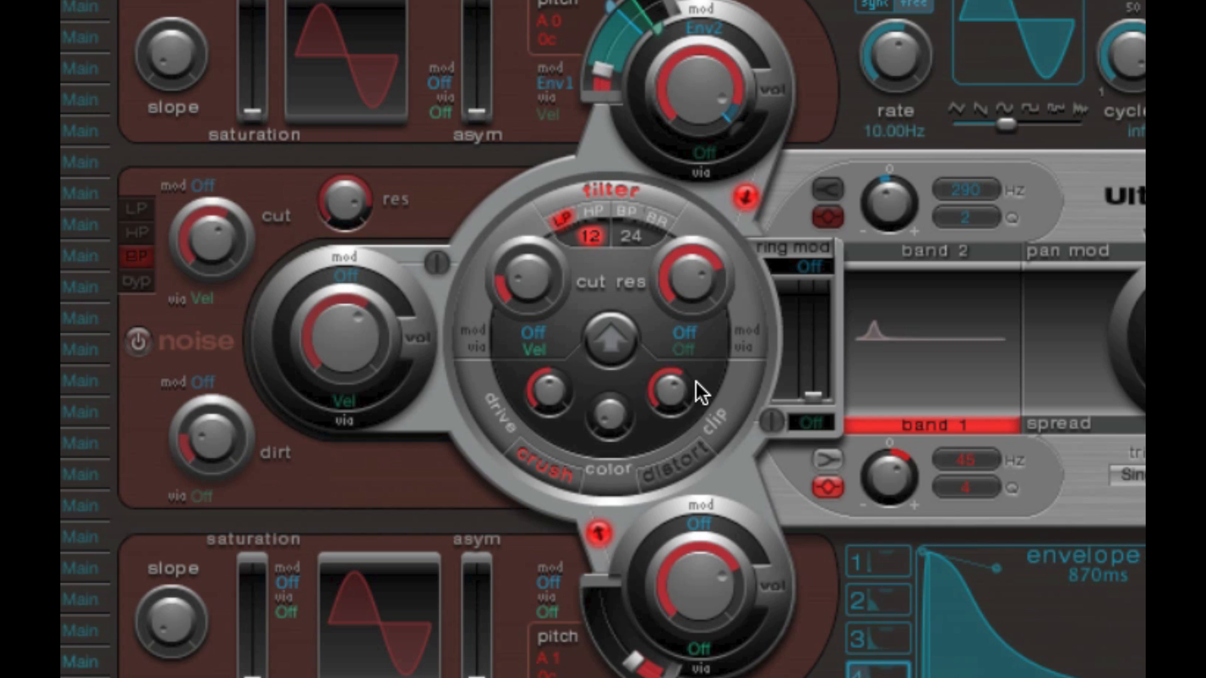
- Raise the main filter's cut to 0.33 and toggle the two EQ bands, leaving only band 2 on
{"action": "left_click", "coordinate": [956, 251]}
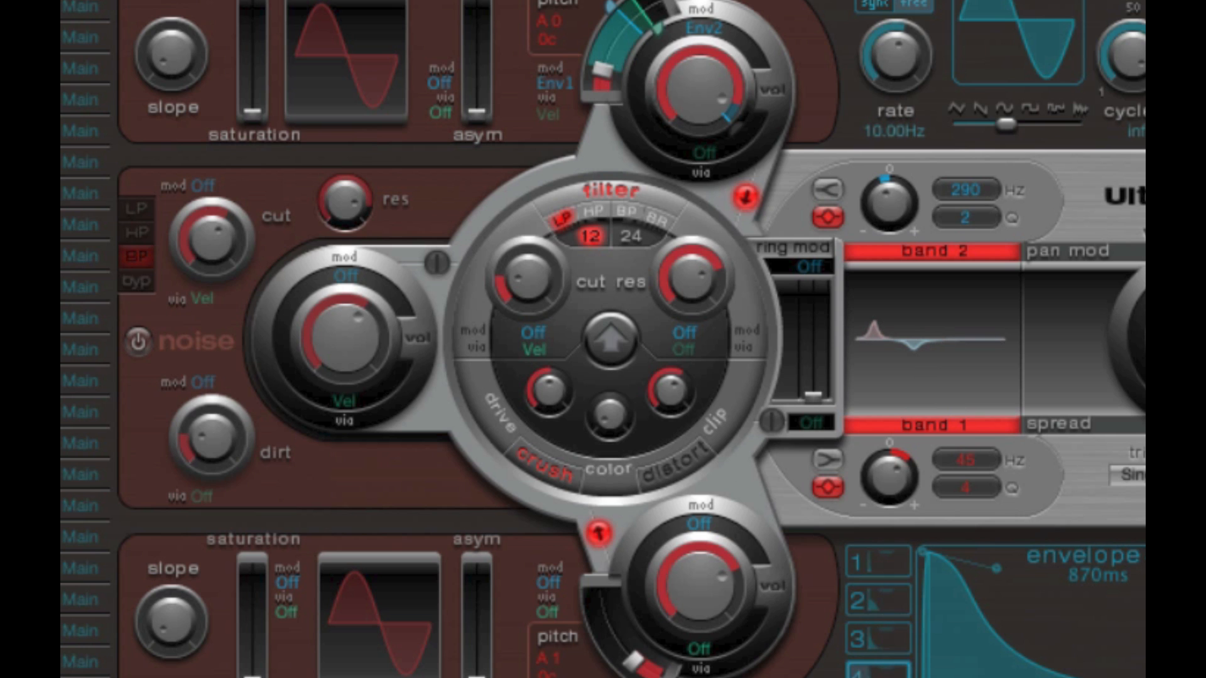
{"action": "left_click_drag", "start_coordinate": [536, 272], "coordinate": [537, 231]}
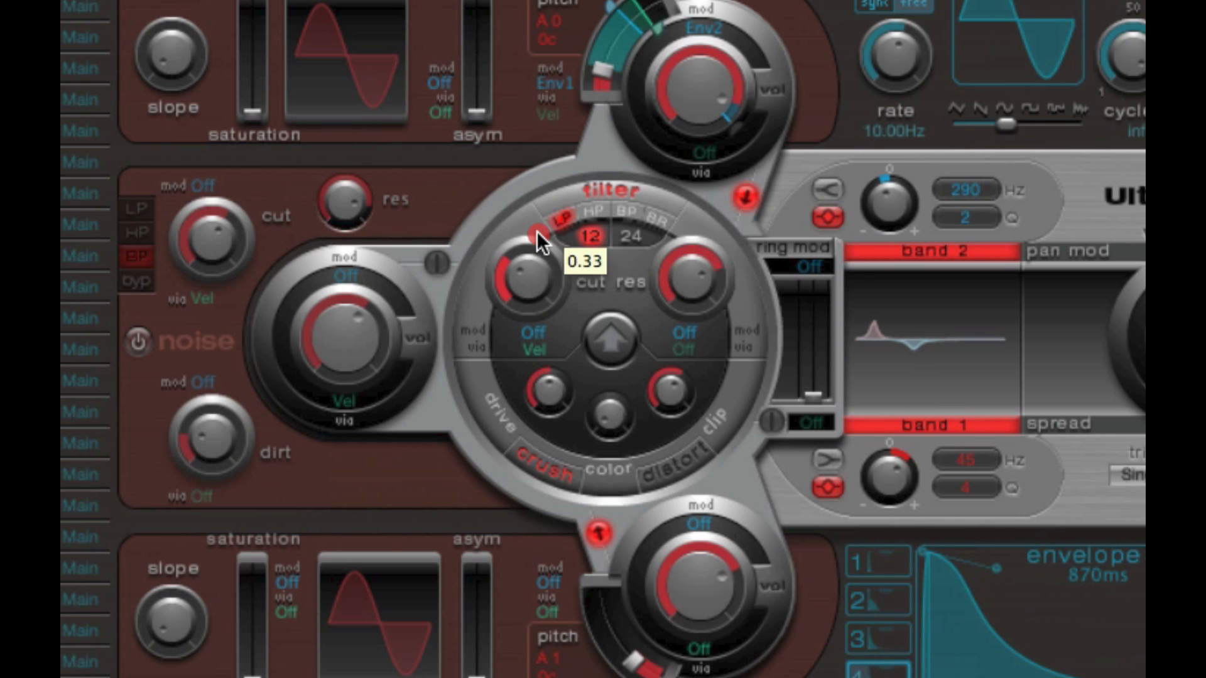
{"action": "left_click", "coordinate": [913, 250]}
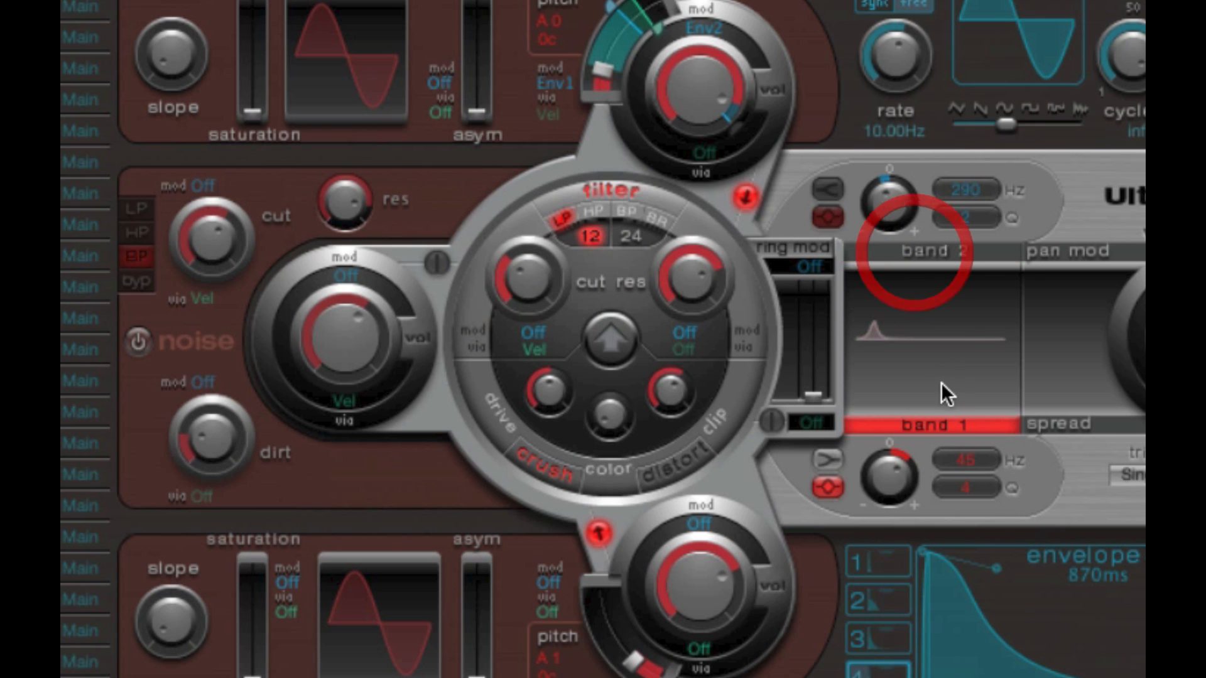
{"action": "left_click", "coordinate": [933, 426]}
{"action": "left_click", "coordinate": [952, 251]}
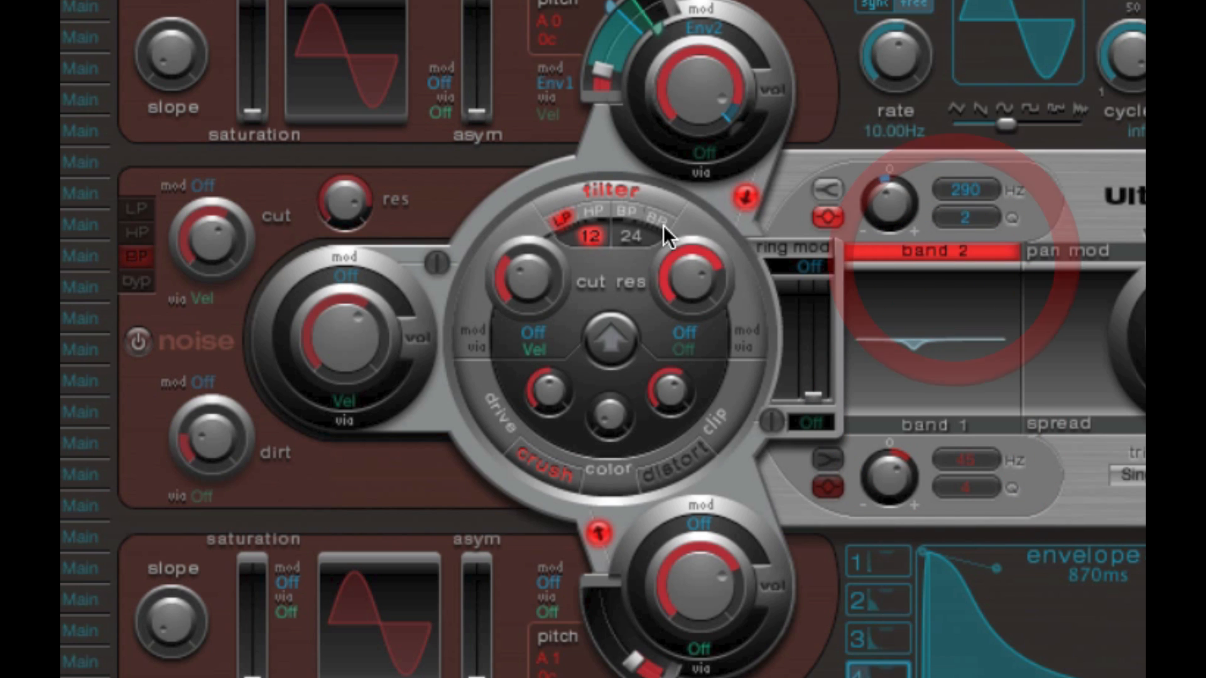
- Switch off the main filter and the crush effect, and switch on EQ band 1
{"action": "left_click", "coordinate": [638, 193]}
{"action": "left_click", "coordinate": [556, 463]}
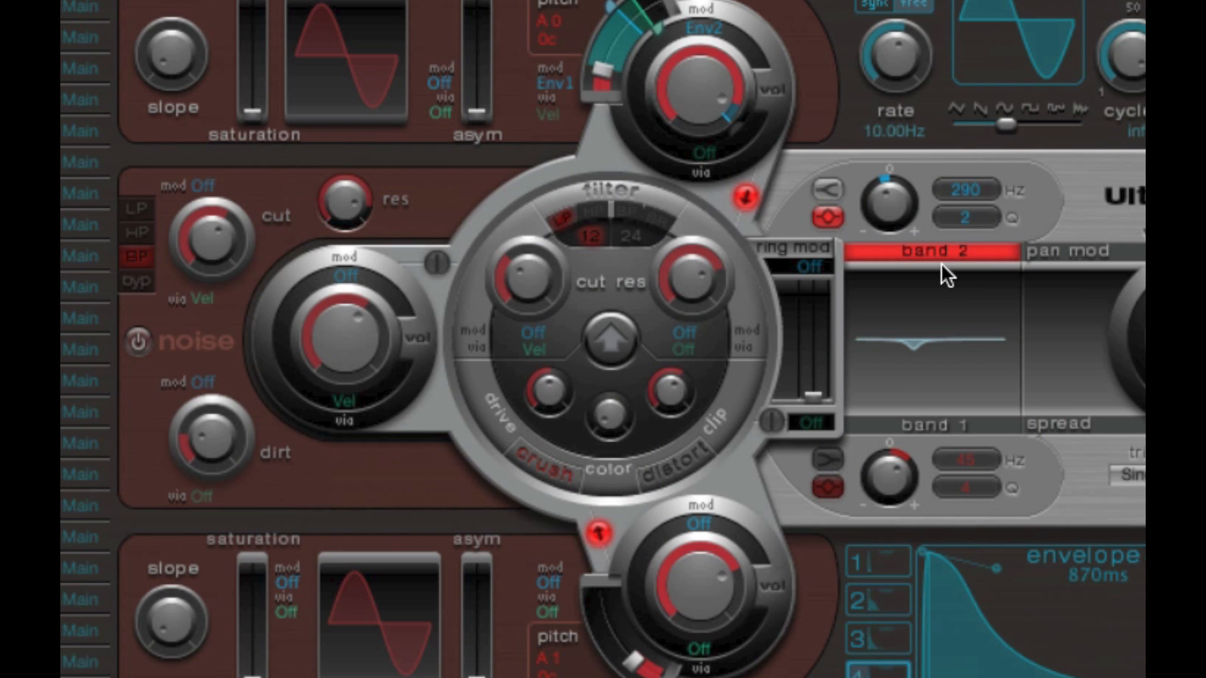
{"action": "left_click", "coordinate": [911, 426]}
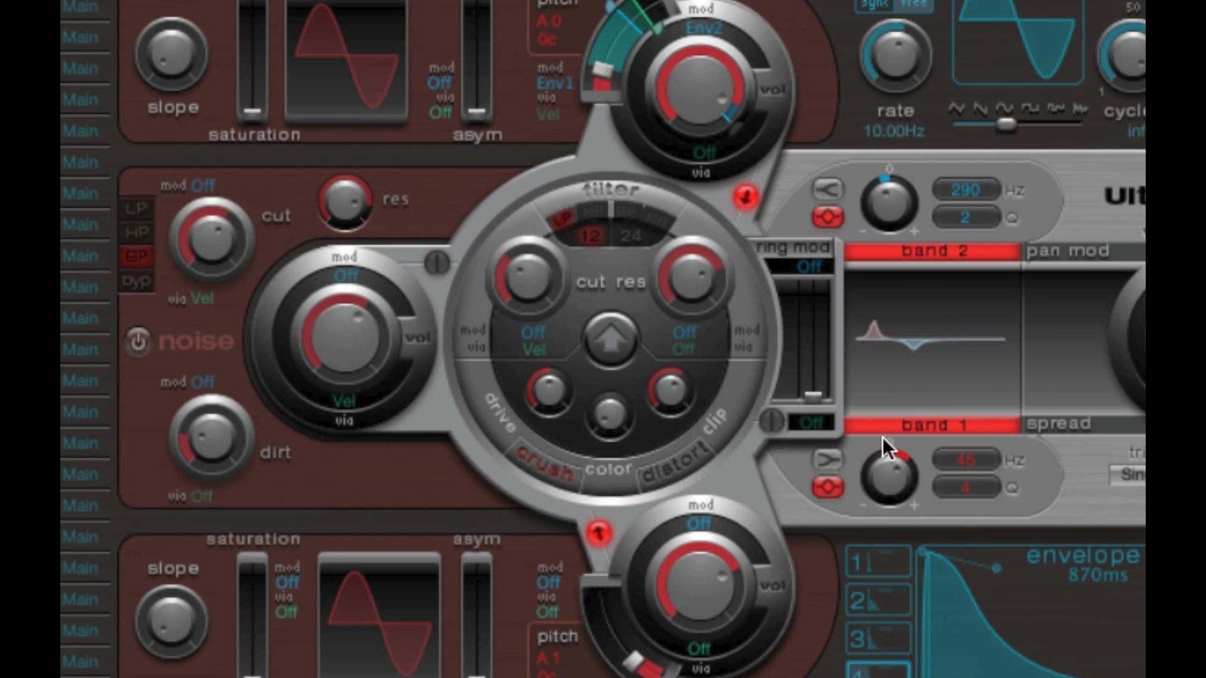
- Try the shelving shape on both EQ bands, return them to the peak shape, and switch band 2 off
{"action": "left_click", "coordinate": [829, 462]}
{"action": "left_click", "coordinate": [828, 187]}
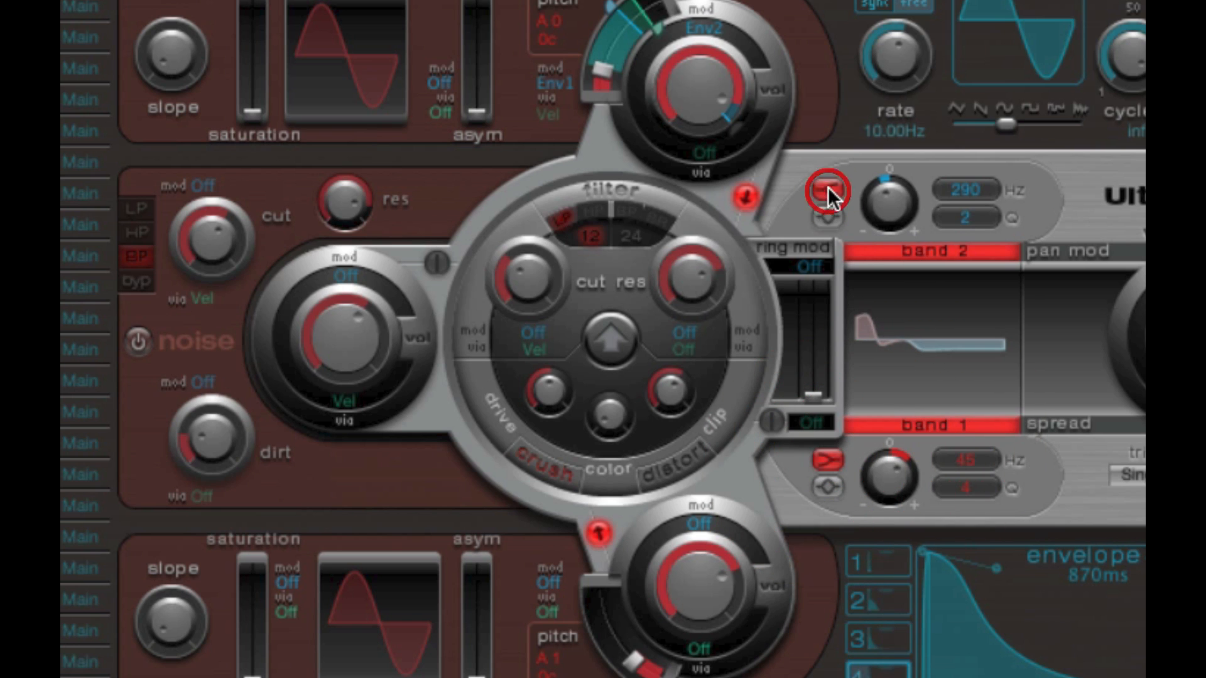
{"action": "left_click", "coordinate": [827, 485]}
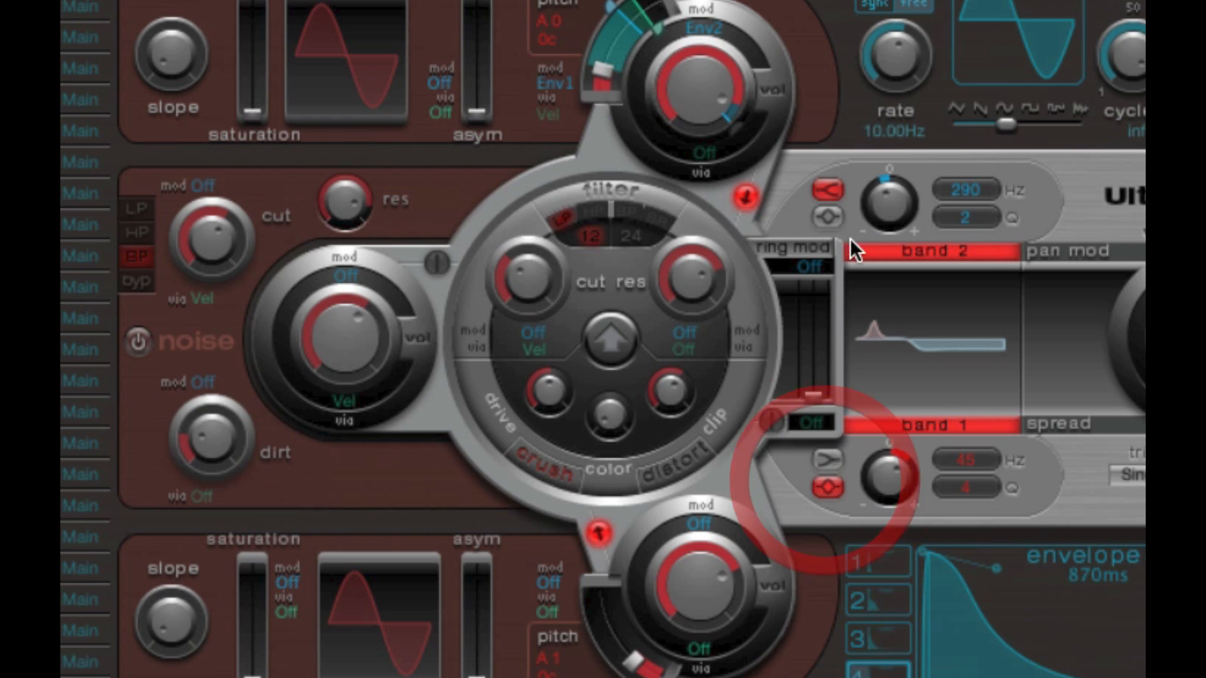
{"action": "left_click", "coordinate": [833, 216]}
{"action": "left_click", "coordinate": [892, 250]}
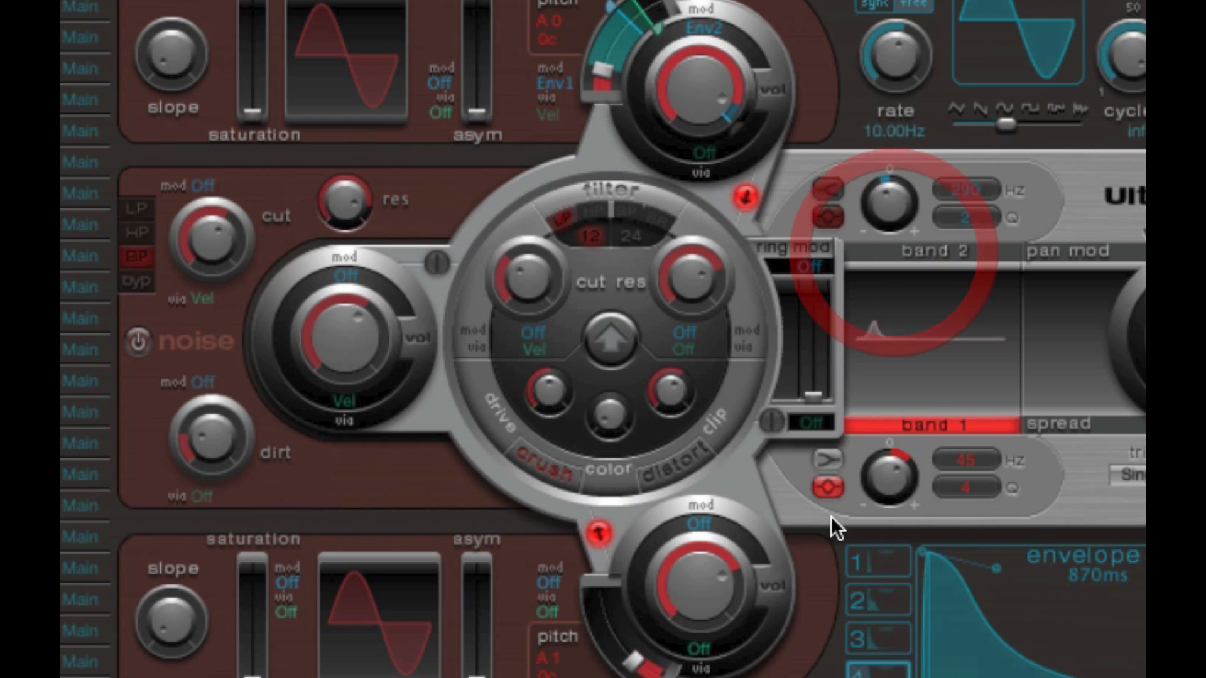
- Change EQ band 1 to the shelving shape with a Q of 1 and a frequency of 430 Hz
{"action": "left_click", "coordinate": [828, 461]}
{"action": "left_click_drag", "start_coordinate": [954, 482], "coordinate": [958, 517]}
{"action": "left_click_drag", "start_coordinate": [951, 464], "coordinate": [972, 409]}
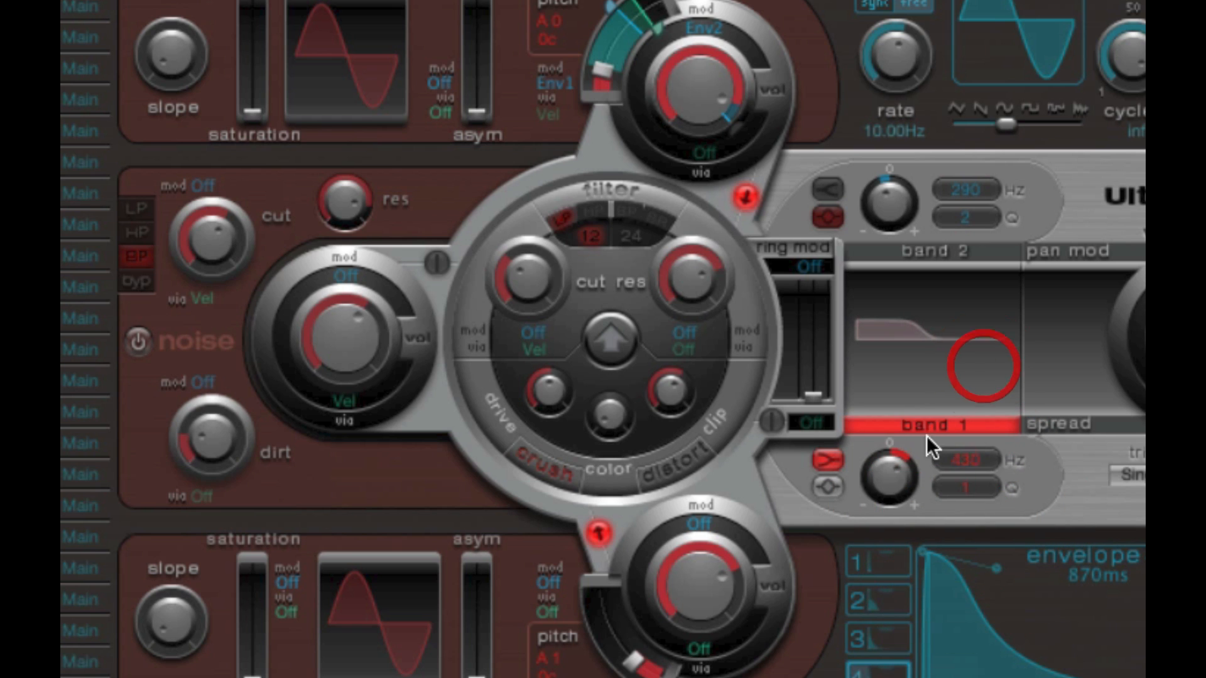
- Lower EQ band 1's gain into a low-shelf cut and set its frequency to 200 Hz
{"action": "left_click_drag", "start_coordinate": [910, 471], "coordinate": [896, 546]}
{"action": "left_click", "coordinate": [965, 485]}
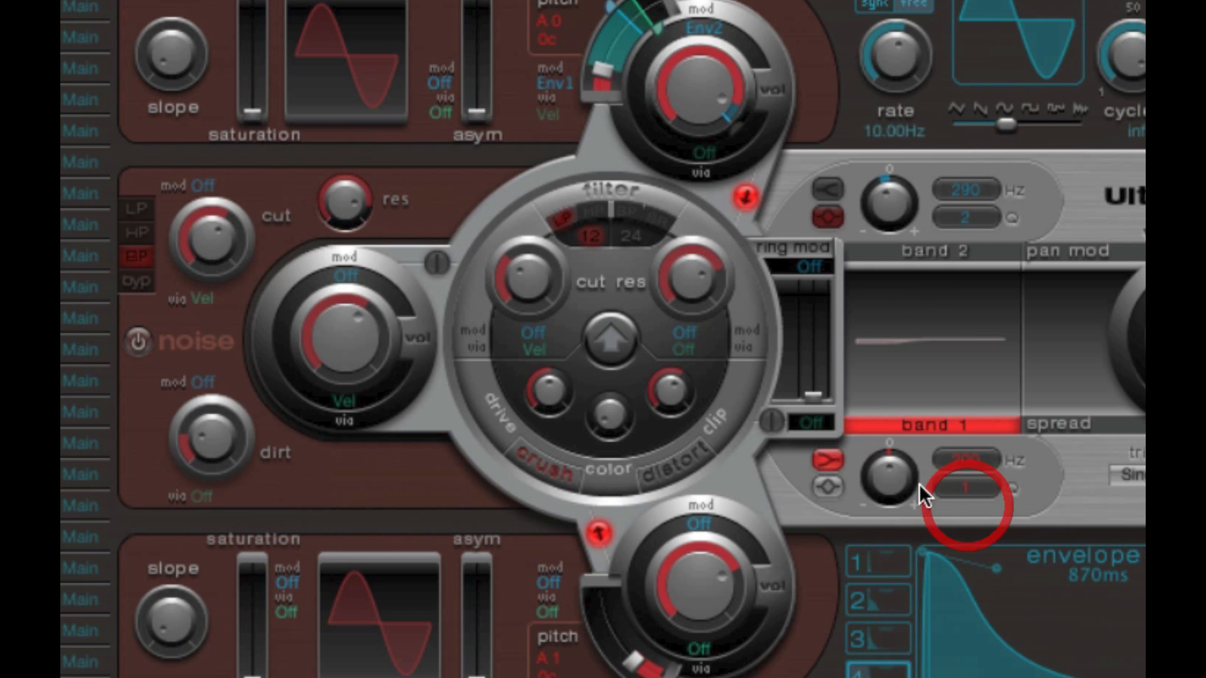
{"action": "left_click_drag", "start_coordinate": [914, 484], "coordinate": [891, 524]}
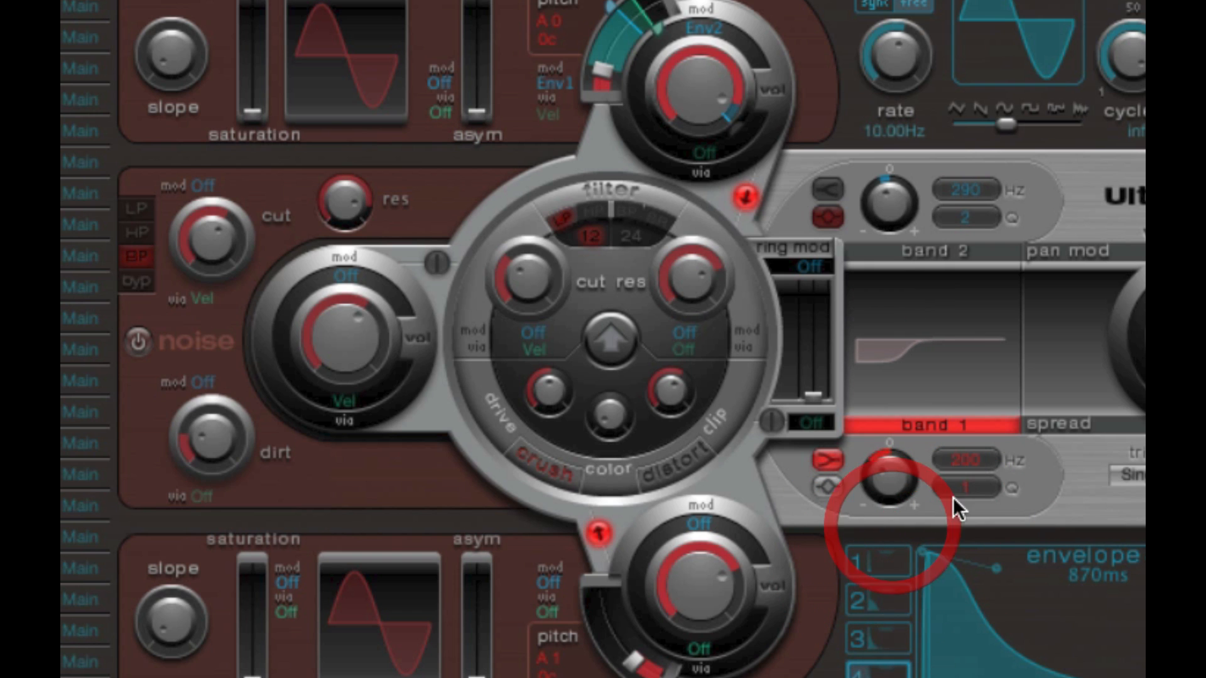
{"action": "left_click", "coordinate": [975, 495]}
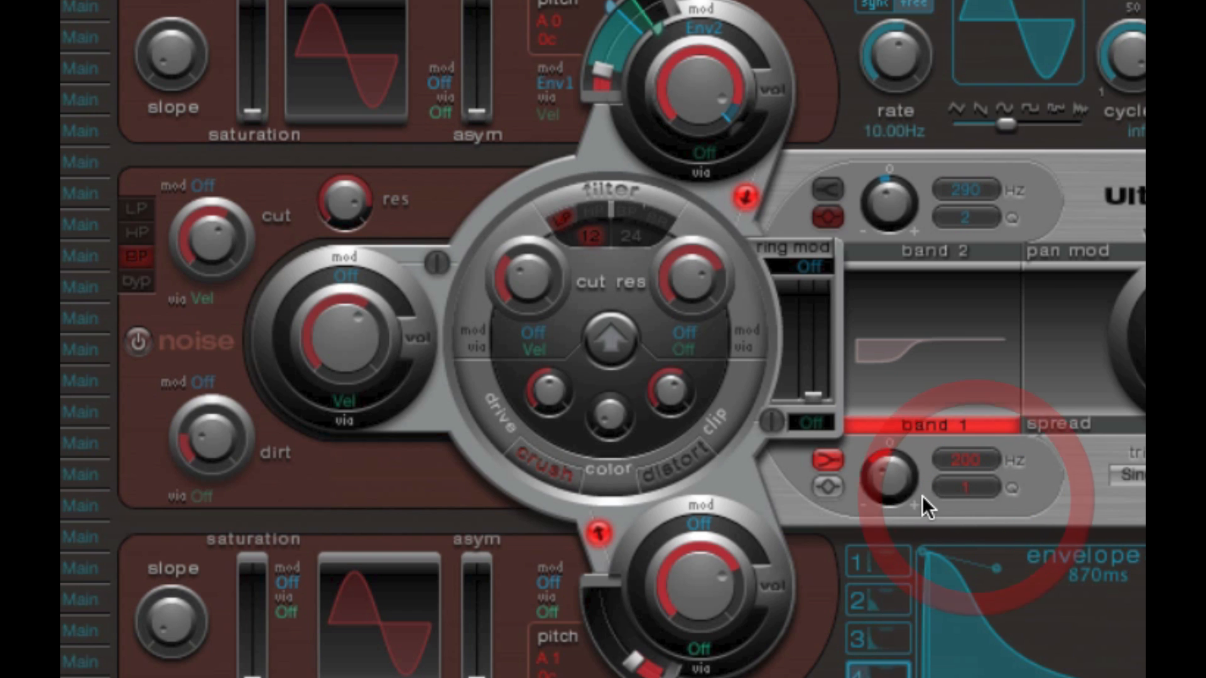
- Change EQ band 1 to the peak shape, adjust its gain, and raise its frequency to 310 Hz with a Q of 1
{"action": "left_click", "coordinate": [828, 488]}
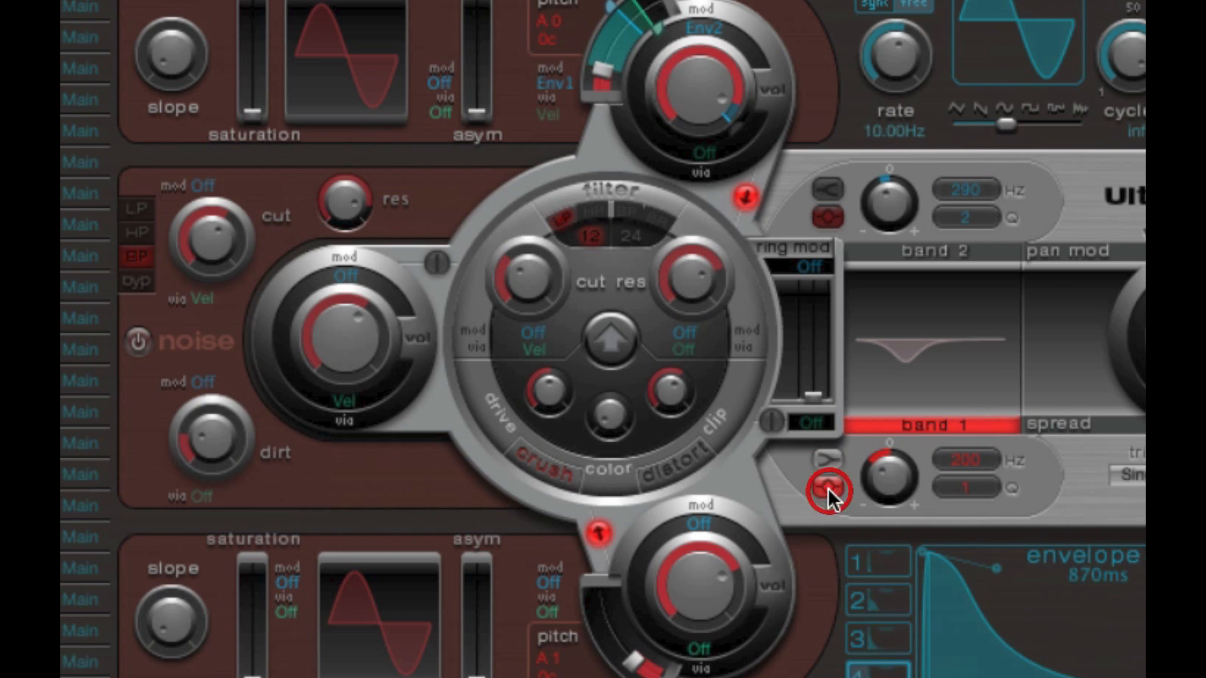
{"action": "left_click_drag", "start_coordinate": [880, 490], "coordinate": [899, 528]}
{"action": "mouse_move", "coordinate": [904, 361]}
{"action": "left_mouse_down"}
{"action": "mouse_move", "coordinate": [887, 363]}
{"action": "mouse_move", "coordinate": [907, 364]}
{"action": "mouse_move", "coordinate": [910, 330]}
{"action": "mouse_move", "coordinate": [910, 363]}
{"action": "left_mouse_up"}
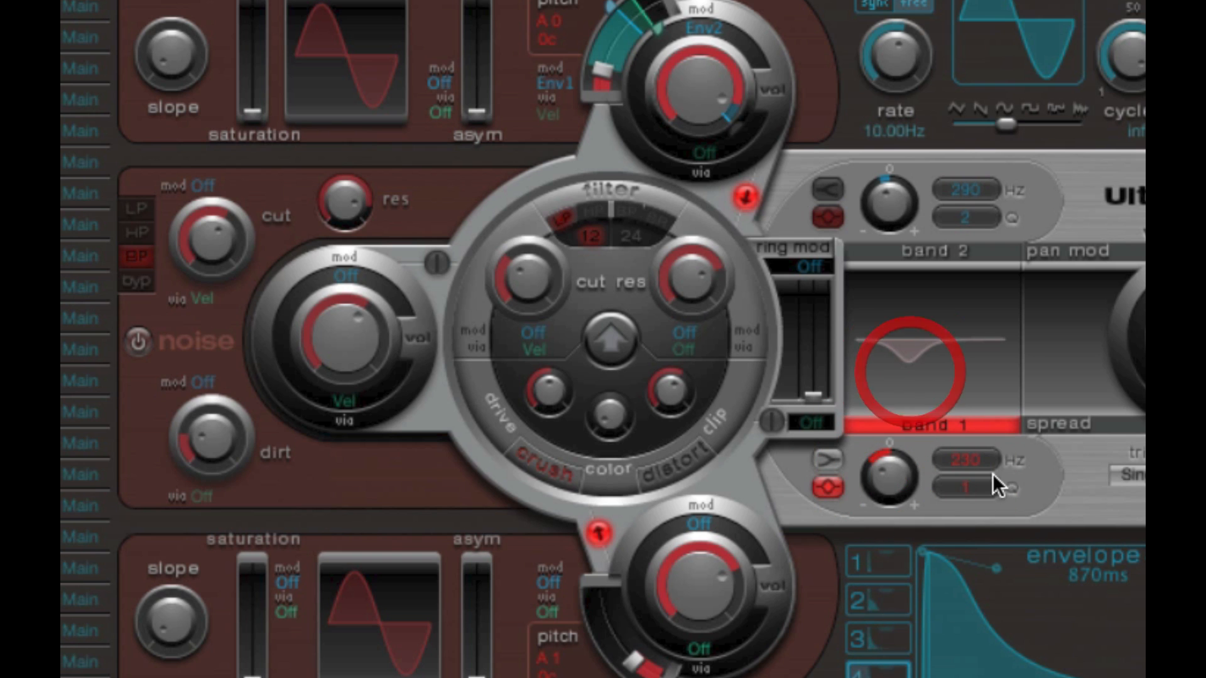
{"action": "left_click_drag", "start_coordinate": [983, 462], "coordinate": [995, 407]}
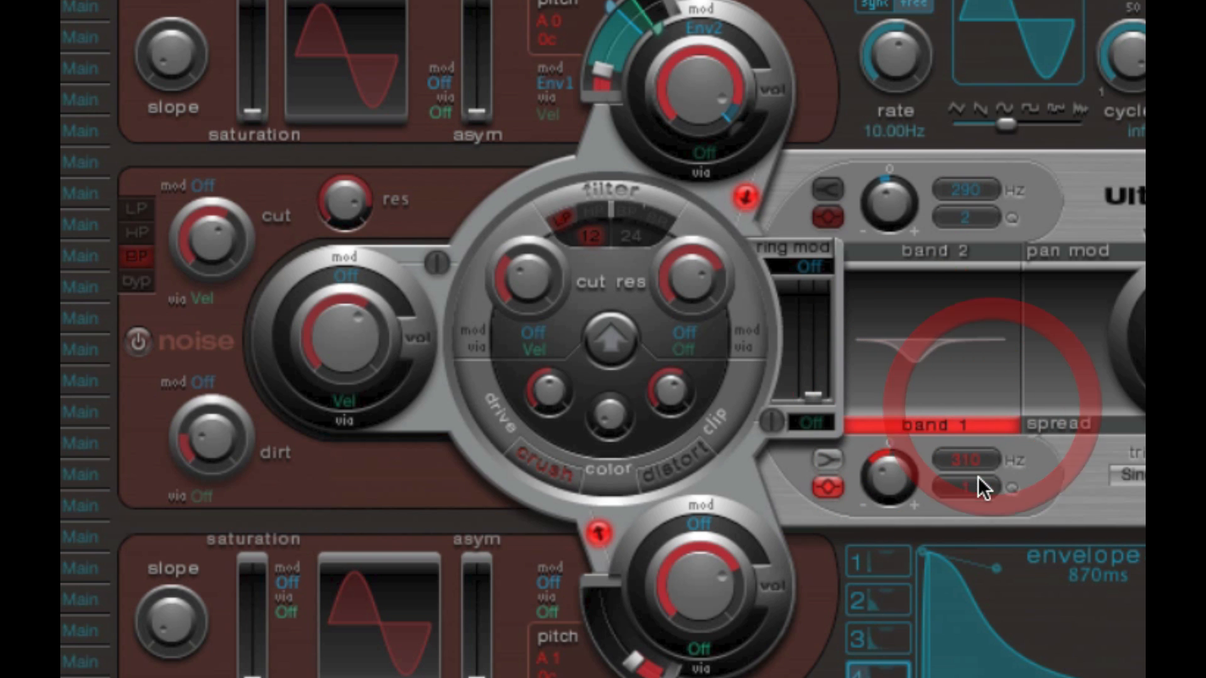
{"action": "mouse_move", "coordinate": [979, 481]}
{"action": "left_mouse_down"}
{"action": "mouse_move", "coordinate": [981, 469]}
{"action": "mouse_move", "coordinate": [983, 485]}
{"action": "left_mouse_up"}
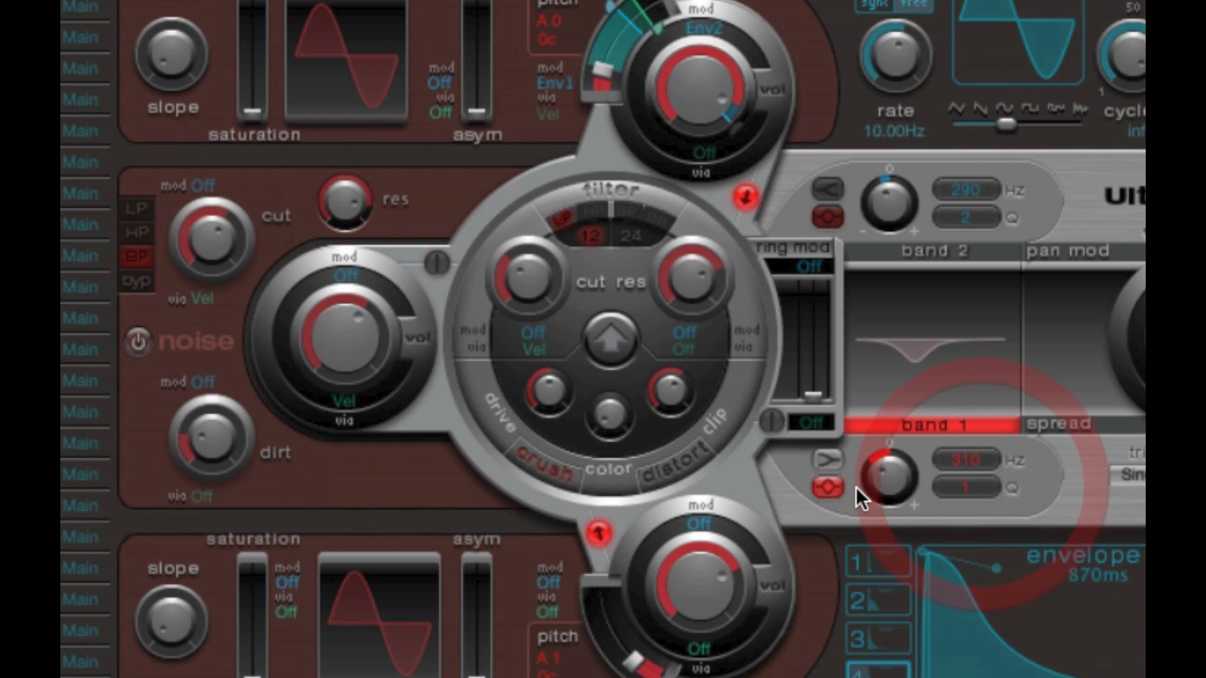
- Change EQ band 1 to a slightly boosted shelf, and switch on band 2 as a shelving cut at 1100 Hz
{"action": "left_click", "coordinate": [828, 460]}
{"action": "left_click_drag", "start_coordinate": [877, 454], "coordinate": [898, 396]}
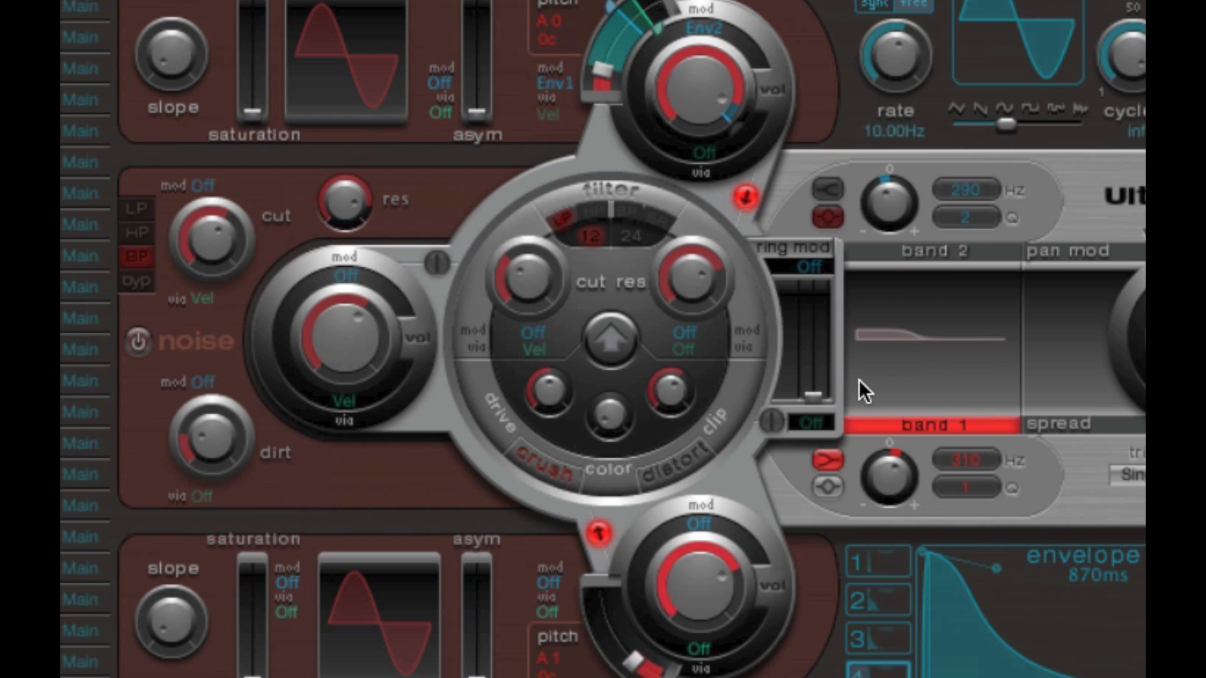
{"action": "left_click", "coordinate": [945, 246]}
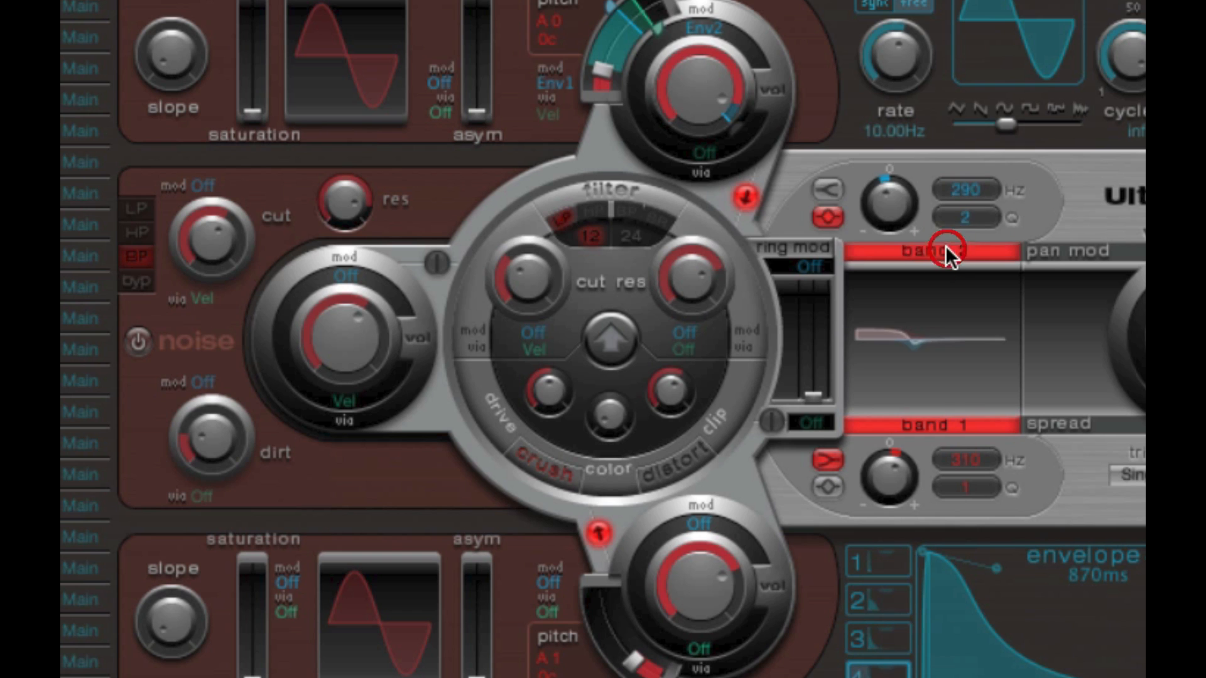
{"action": "left_click", "coordinate": [830, 191]}
{"action": "left_click_drag", "start_coordinate": [889, 200], "coordinate": [888, 209]}
{"action": "left_click_drag", "start_coordinate": [981, 190], "coordinate": [982, 164]}
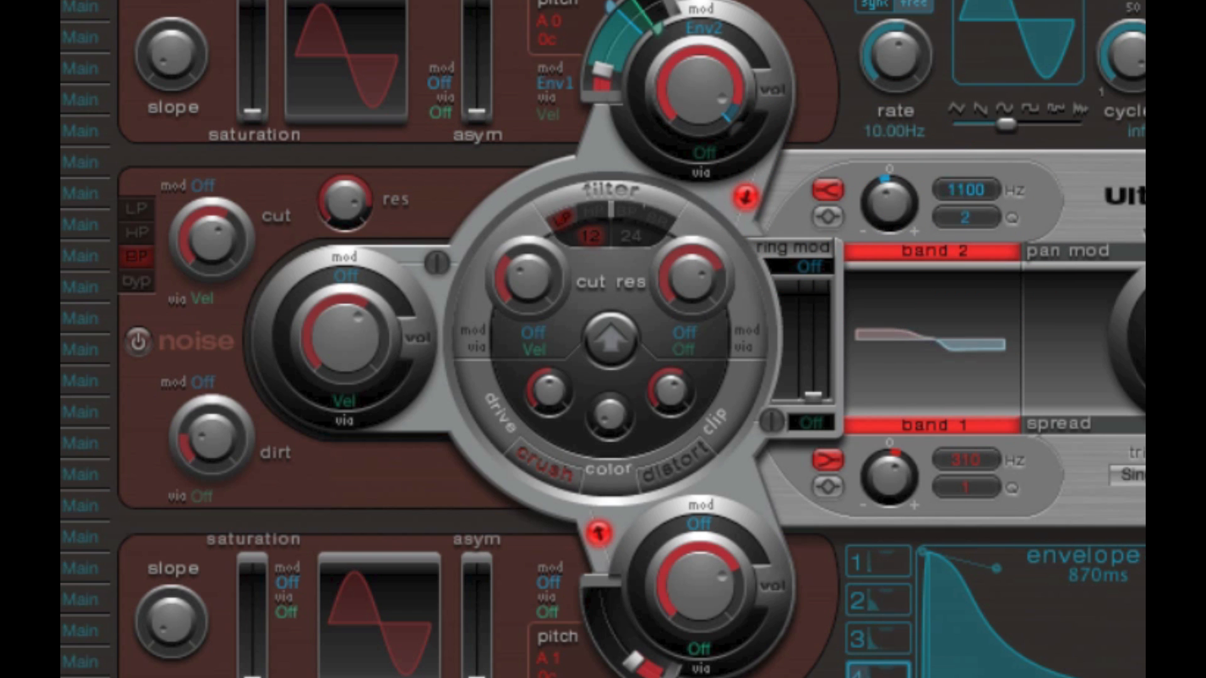
- Set EQ band 2's shelf to 3700 Hz with a Q of 1, boosting its gain and finally turning it into a cut
{"action": "left_click_drag", "start_coordinate": [898, 202], "coordinate": [913, 151]}
{"action": "left_click_drag", "start_coordinate": [973, 187], "coordinate": [994, 50]}
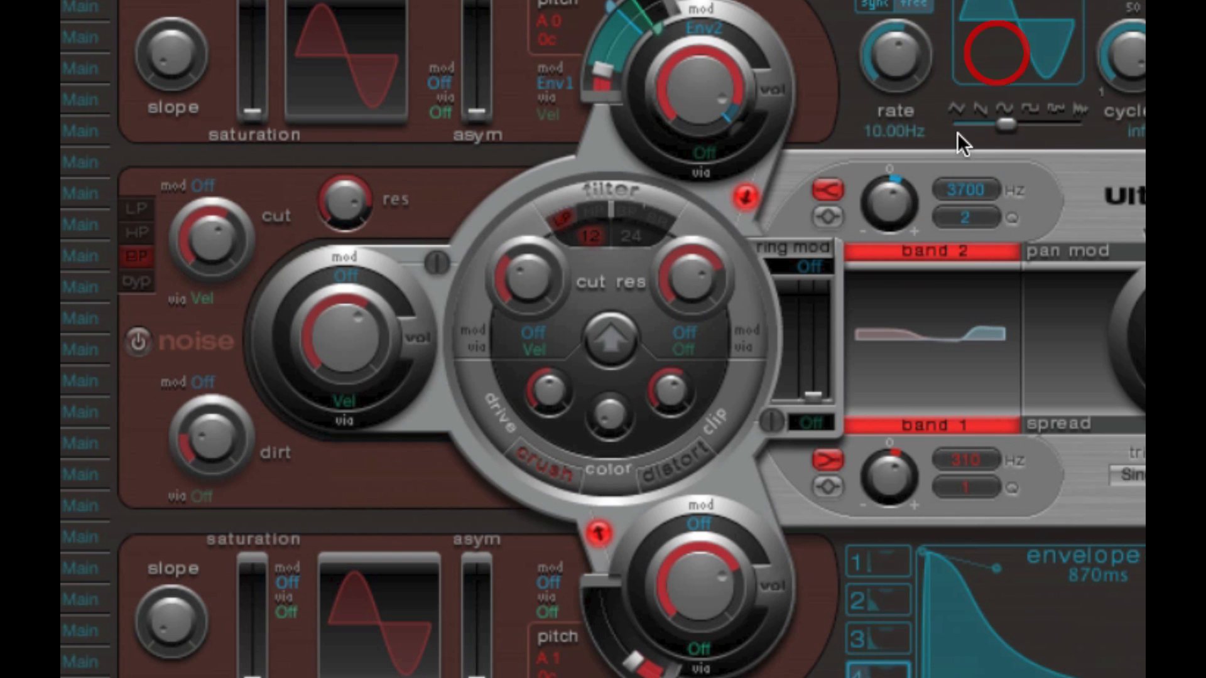
{"action": "left_click_drag", "start_coordinate": [888, 201], "coordinate": [891, 133]}
{"action": "left_click_drag", "start_coordinate": [968, 214], "coordinate": [966, 254]}
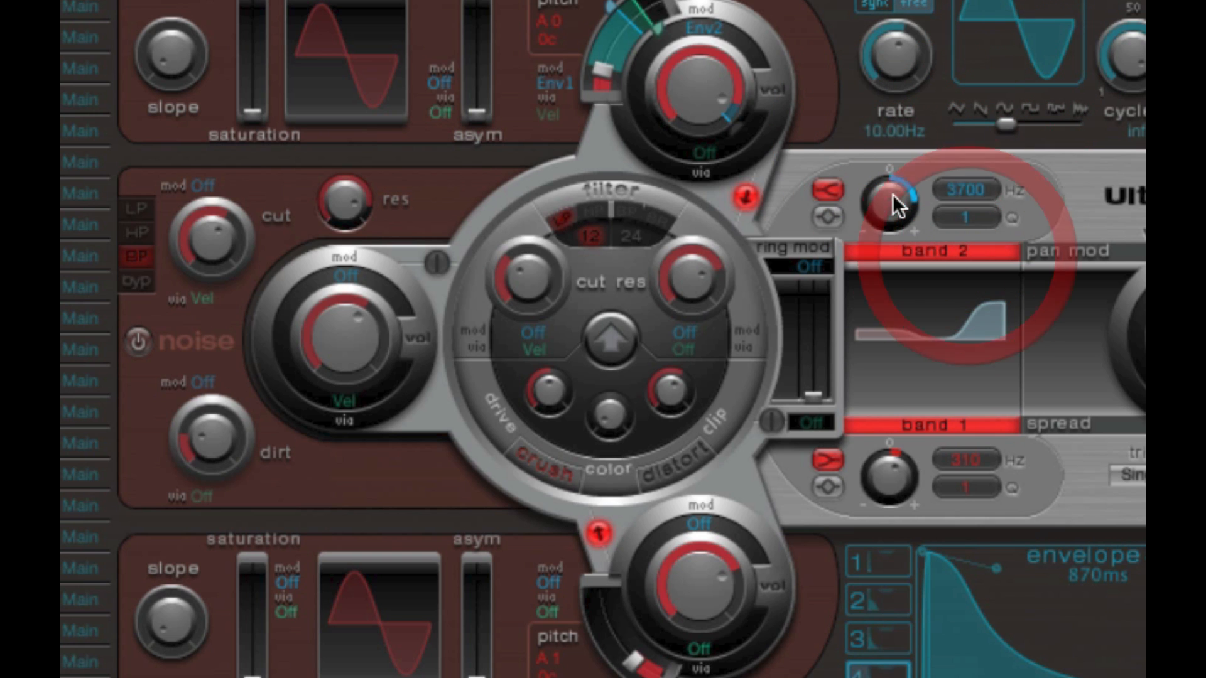
{"action": "left_click_drag", "start_coordinate": [892, 194], "coordinate": [889, 305]}
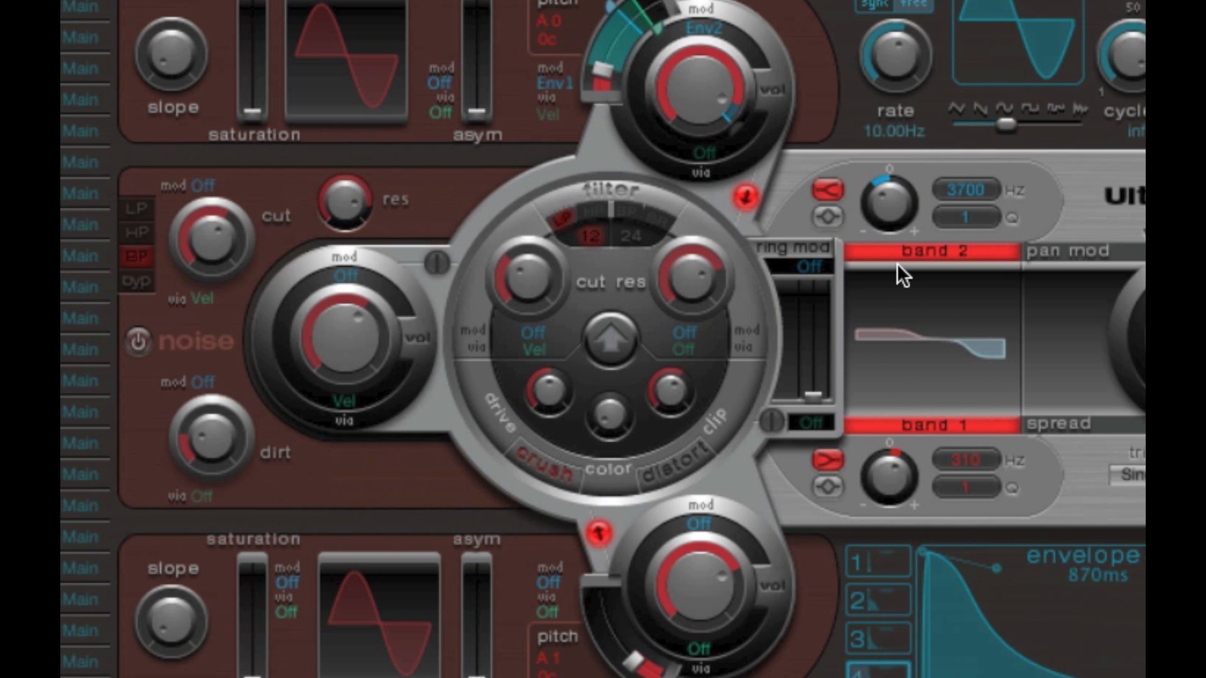
- Change EQ band 2 to the peak shape, raise its frequency, and adjust its Q and gain
{"action": "left_click", "coordinate": [831, 216]}
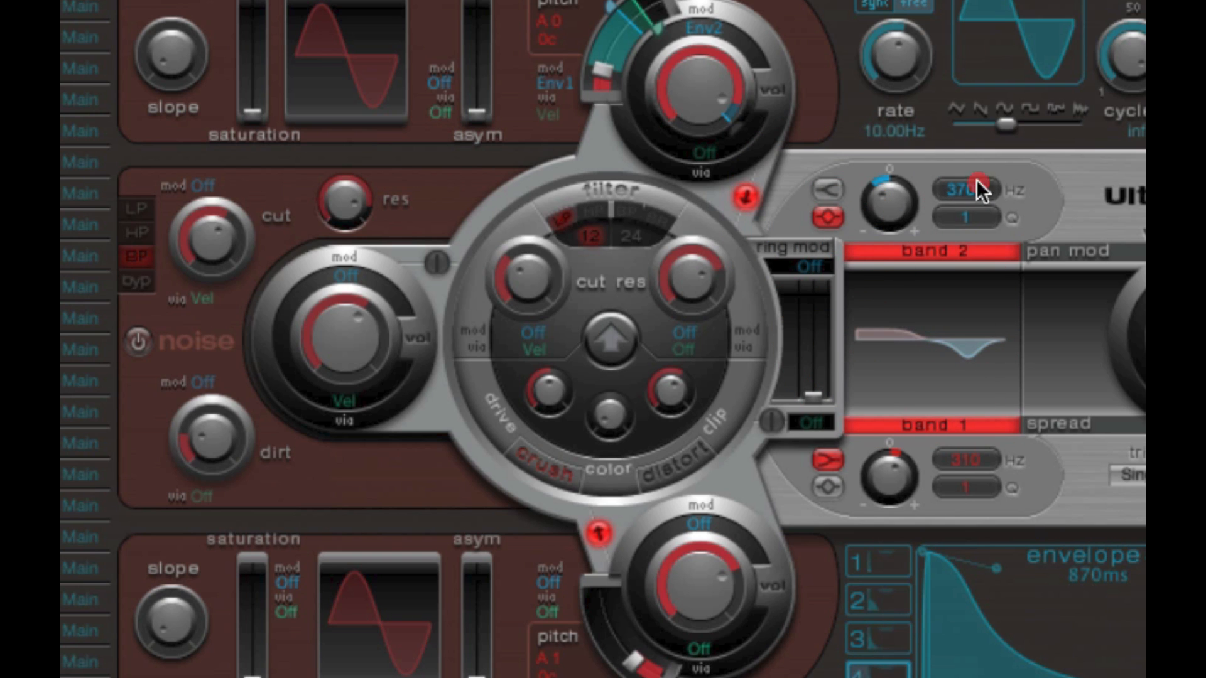
{"action": "left_click_drag", "start_coordinate": [976, 179], "coordinate": [977, 154]}
{"action": "left_click_drag", "start_coordinate": [976, 216], "coordinate": [976, 216]}
{"action": "mouse_move", "coordinate": [971, 341]}
{"action": "left_mouse_down"}
{"action": "mouse_move", "coordinate": [959, 359]}
{"action": "mouse_move", "coordinate": [975, 362]}
{"action": "mouse_move", "coordinate": [975, 341]}
{"action": "mouse_move", "coordinate": [975, 360]}
{"action": "left_mouse_up"}
{"action": "left_click_drag", "start_coordinate": [892, 205], "coordinate": [910, 243]}
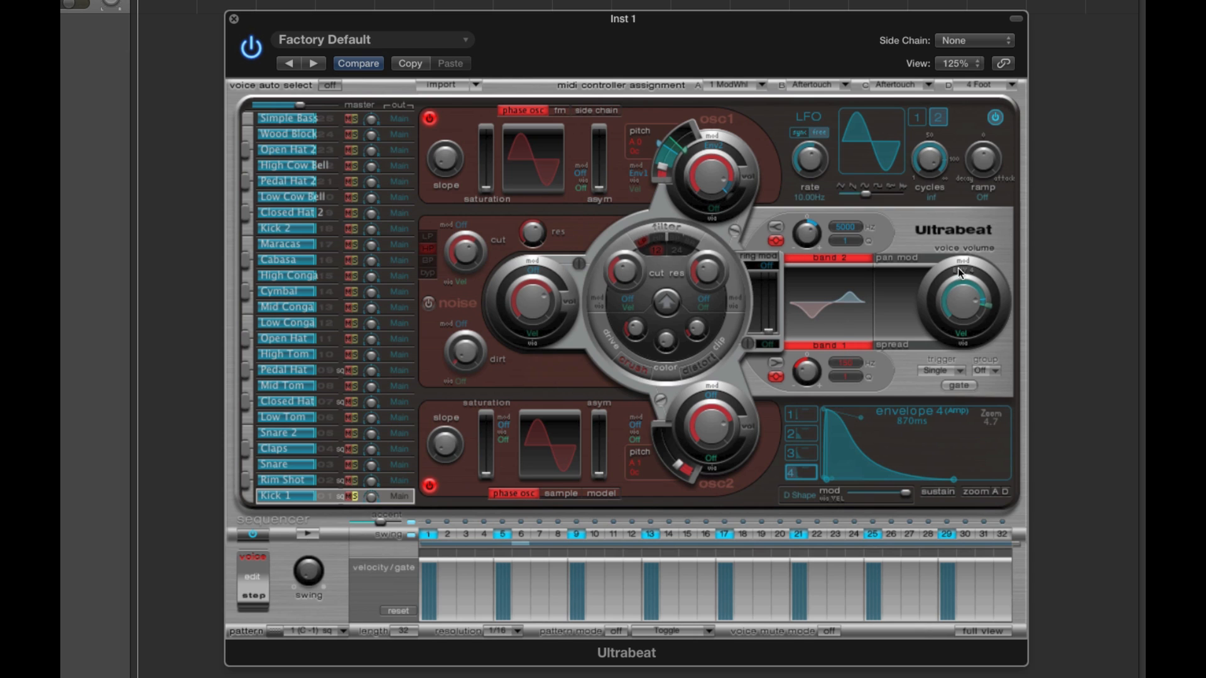
- View the Claps voice's EQ, return to Kick 1, raise its band 1 gain and audition the pattern
{"action": "left_click", "coordinate": [327, 450]}
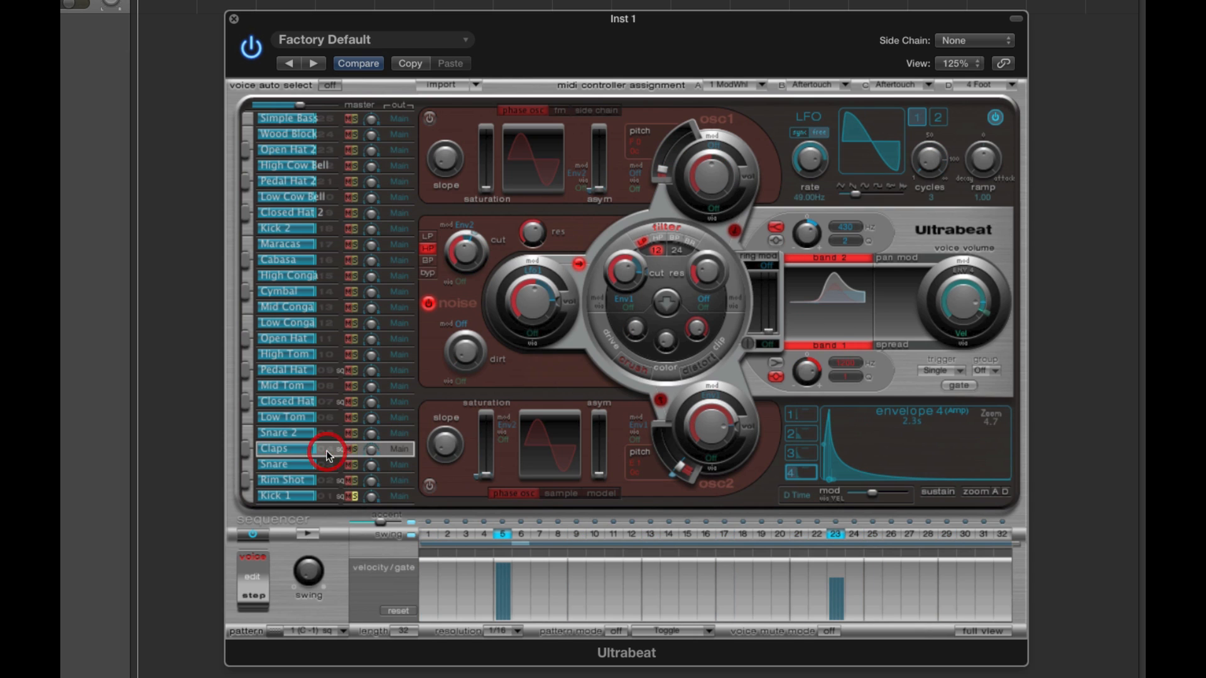
{"action": "left_click", "coordinate": [328, 496]}
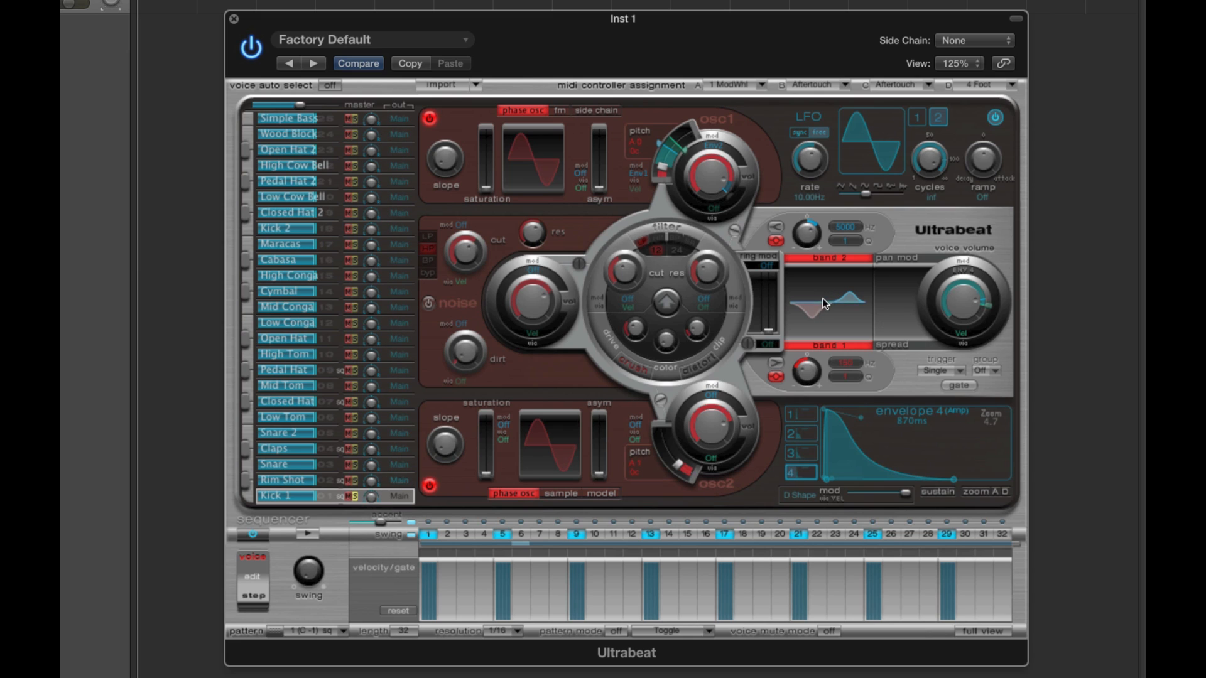
{"action": "left_click_drag", "start_coordinate": [806, 364], "coordinate": [805, 358]}
{"action": "left_click", "coordinate": [306, 534]}
{"action": "left_click", "coordinate": [306, 534]}
- Fine-tune EQ band 1's gain, lower band 2's frequency to 2000 Hz, and audition the pattern
{"action": "left_click_drag", "start_coordinate": [804, 381], "coordinate": [806, 371]}
{"action": "left_click_drag", "start_coordinate": [852, 224], "coordinate": [848, 295]}
{"action": "left_click", "coordinate": [308, 534]}
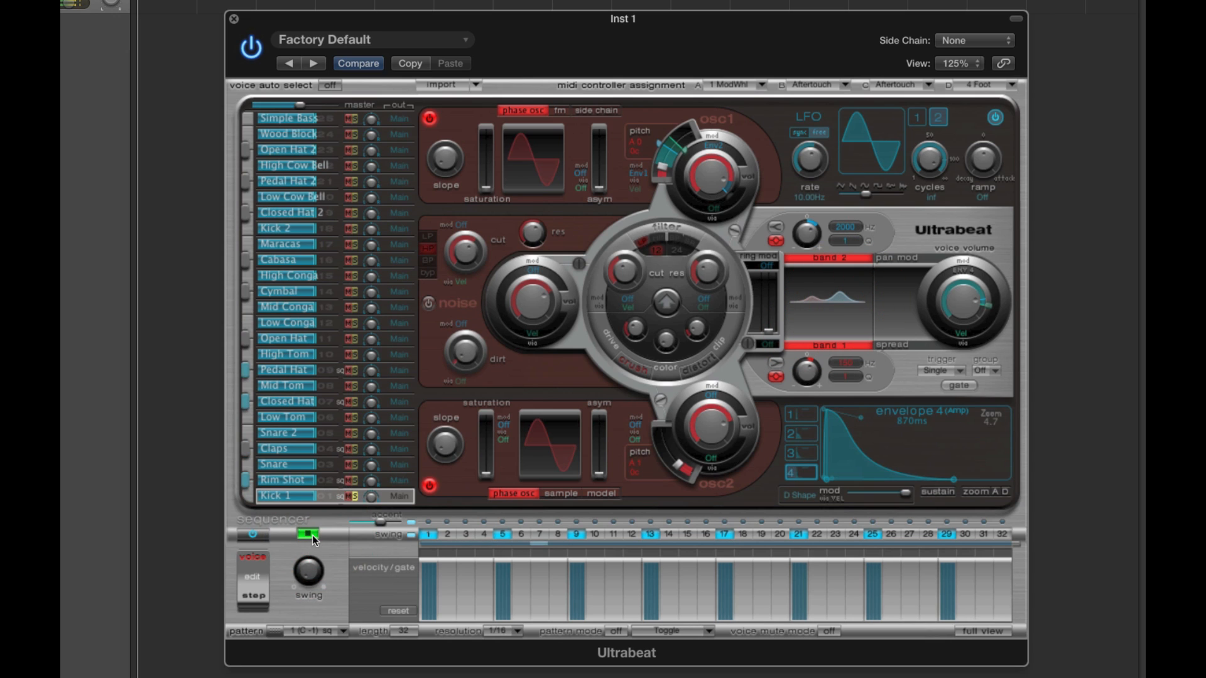
{"action": "left_click", "coordinate": [310, 535]}
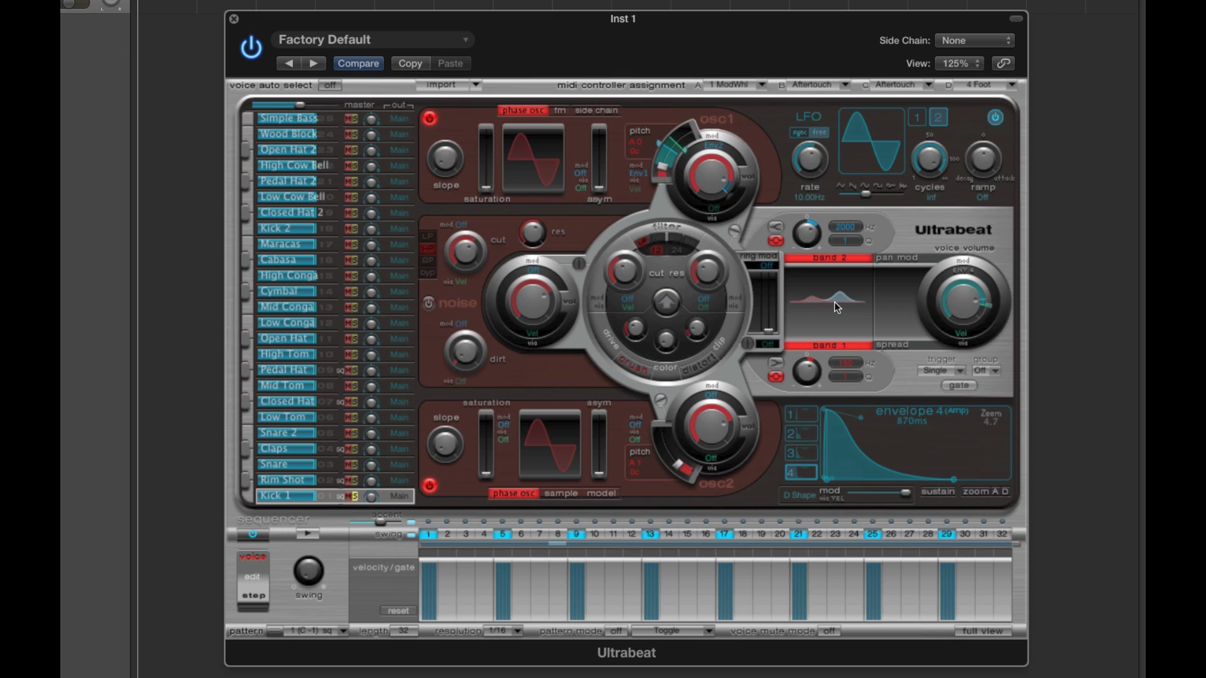
- Lower Kick 1's voice volume and set its via modulation source to Off
{"action": "mouse_move", "coordinate": [965, 305]}
{"action": "left_mouse_down"}
{"action": "mouse_move", "coordinate": [992, 307]}
{"action": "mouse_move", "coordinate": [968, 346]}
{"action": "mouse_move", "coordinate": [965, 306]}
{"action": "mouse_move", "coordinate": [969, 329]}
{"action": "left_mouse_up"}
{"action": "left_click", "coordinate": [962, 334]}
{"action": "left_click", "coordinate": [961, 321]}
{"action": "left_click", "coordinate": [965, 333]}
{"action": "left_click", "coordinate": [960, 306]}
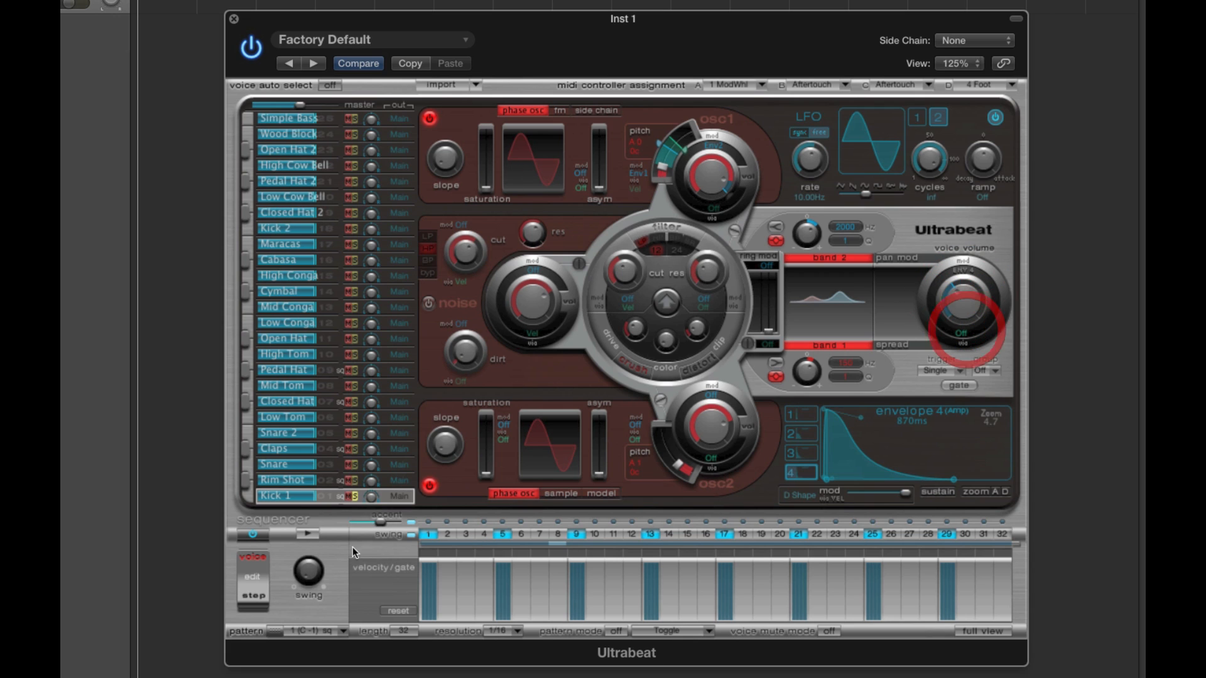
- Raise Kick 1's voice volume while auditioning the pattern, and stop playback
{"action": "left_click", "coordinate": [308, 534]}
{"action": "left_click_drag", "start_coordinate": [961, 286], "coordinate": [958, 243]}
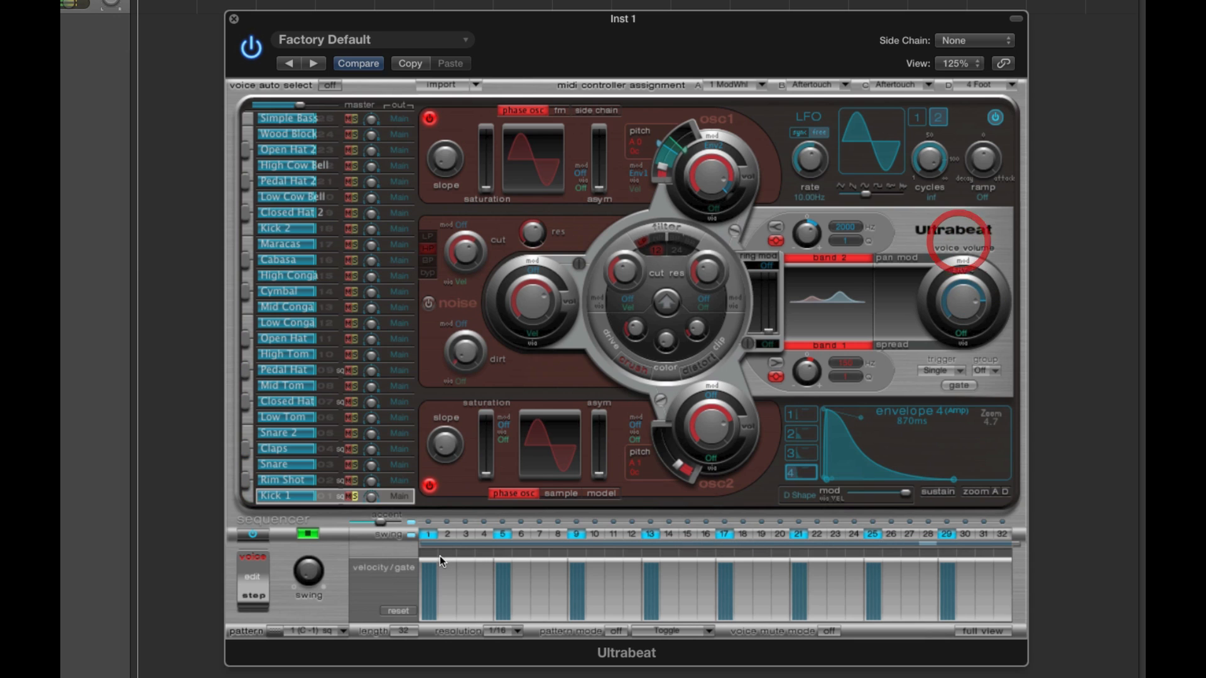
{"action": "left_click", "coordinate": [308, 534]}
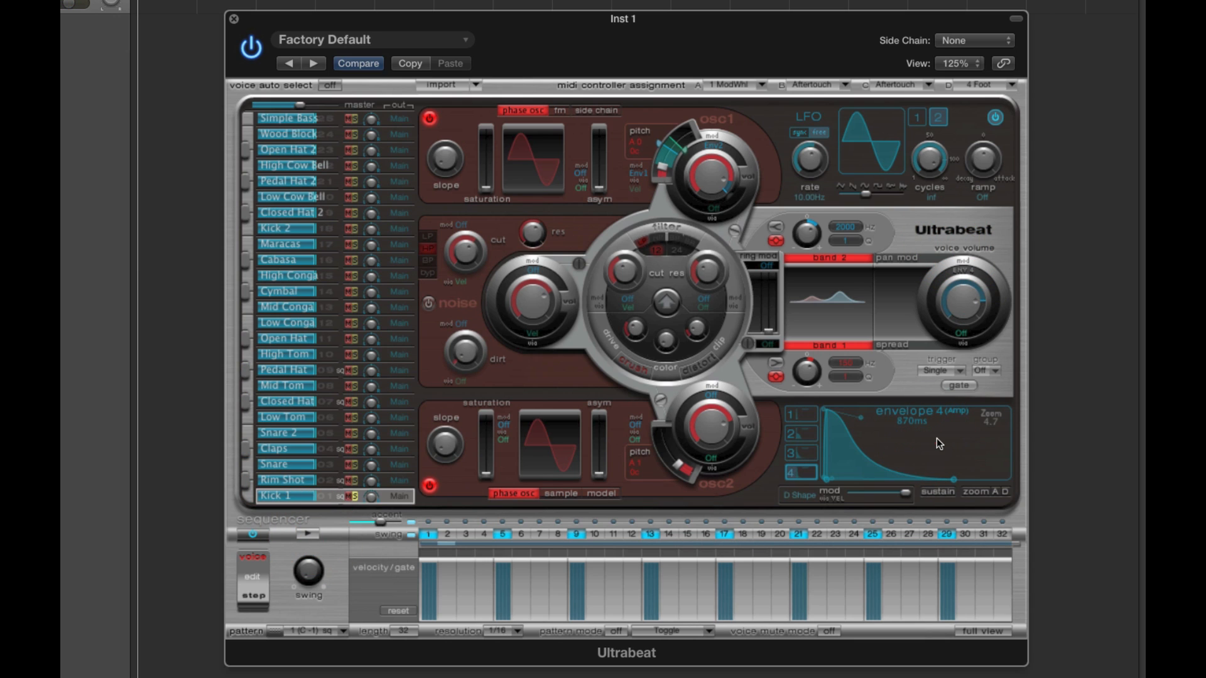
- Point out envelopes 1 to 3 and leave amplitude envelope 4 selected
{"action": "left_click", "coordinate": [801, 413]}
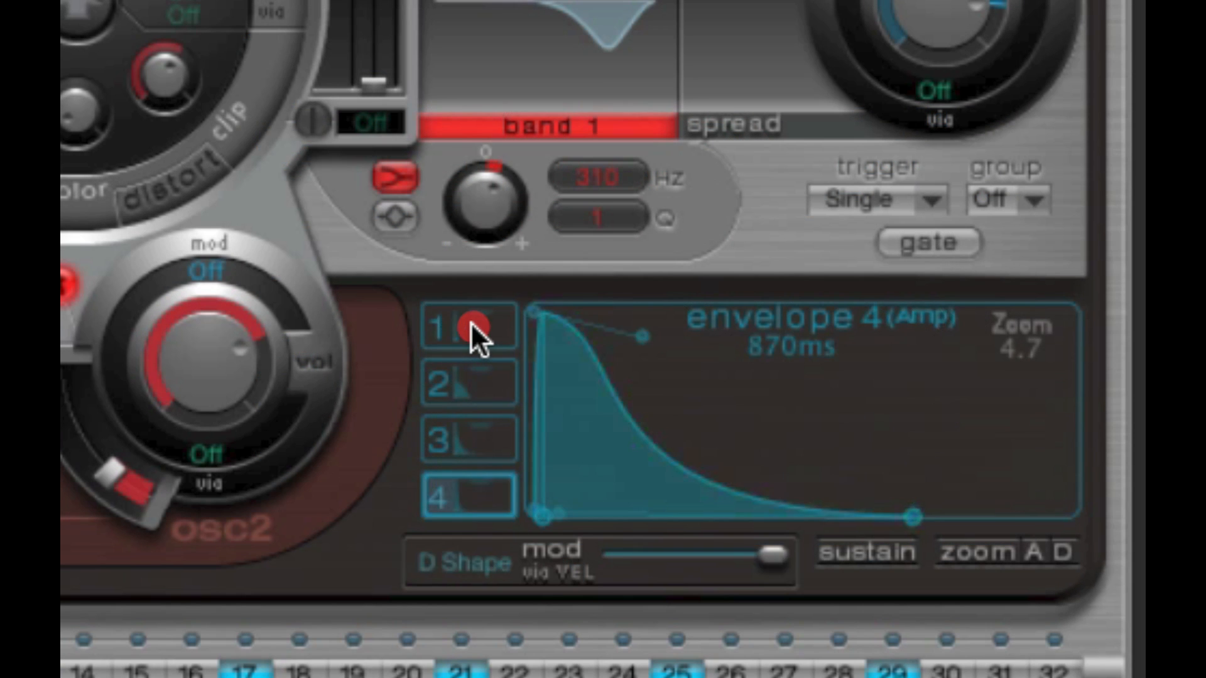
{"action": "left_click", "coordinate": [474, 383]}
{"action": "left_click", "coordinate": [478, 440]}
{"action": "left_click", "coordinate": [489, 493]}
- Lengthen envelope 4's attack and straighten its curve into a linear ramp, extending the whole envelope to 1.0 s
{"action": "left_click_drag", "start_coordinate": [542, 516], "coordinate": [648, 428]}
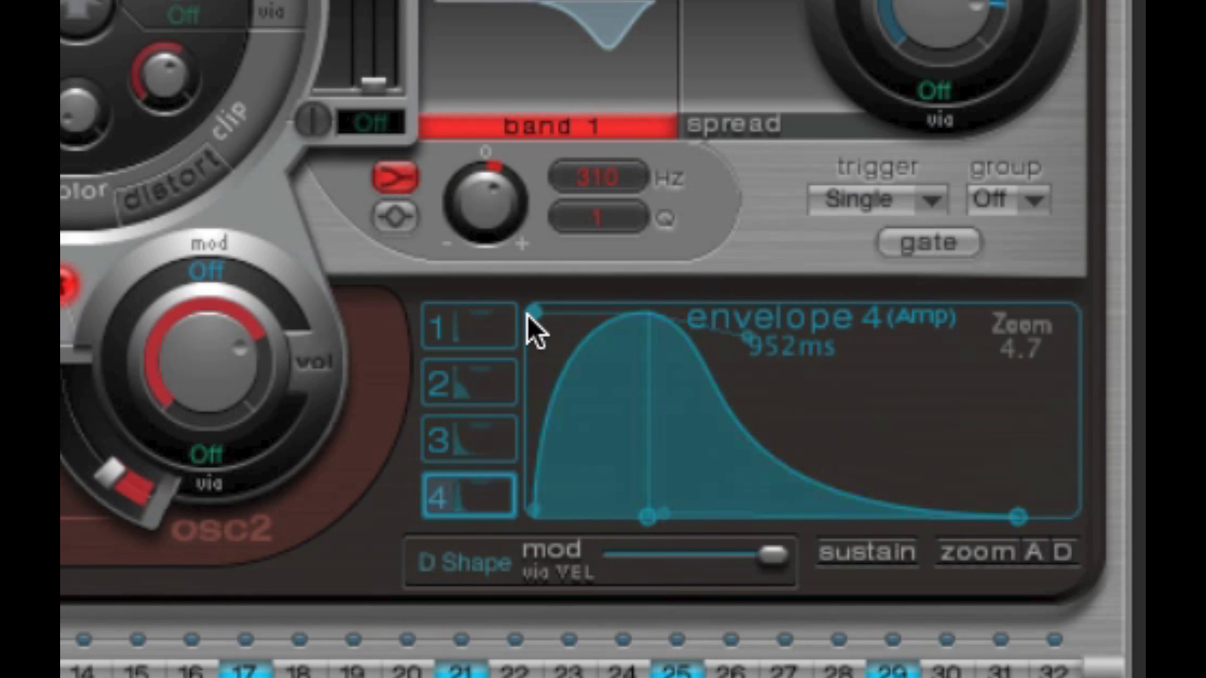
{"action": "left_click_drag", "start_coordinate": [531, 313], "coordinate": [621, 380]}
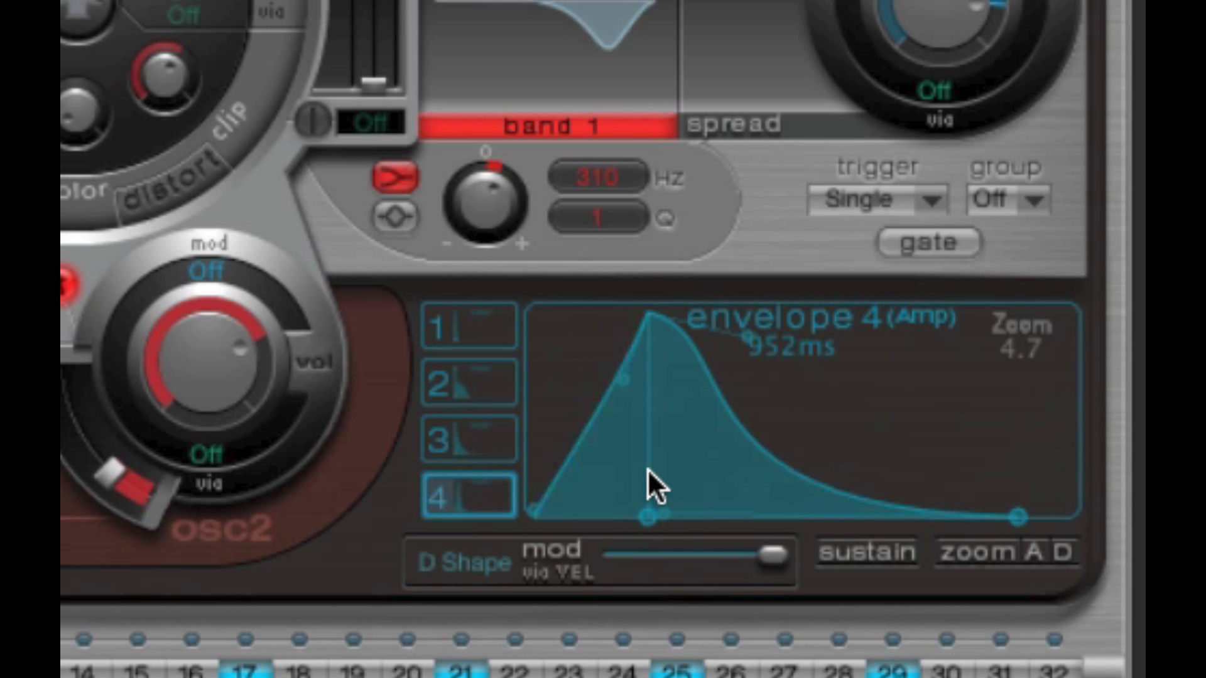
{"action": "left_click_drag", "start_coordinate": [648, 516], "coordinate": [692, 512]}
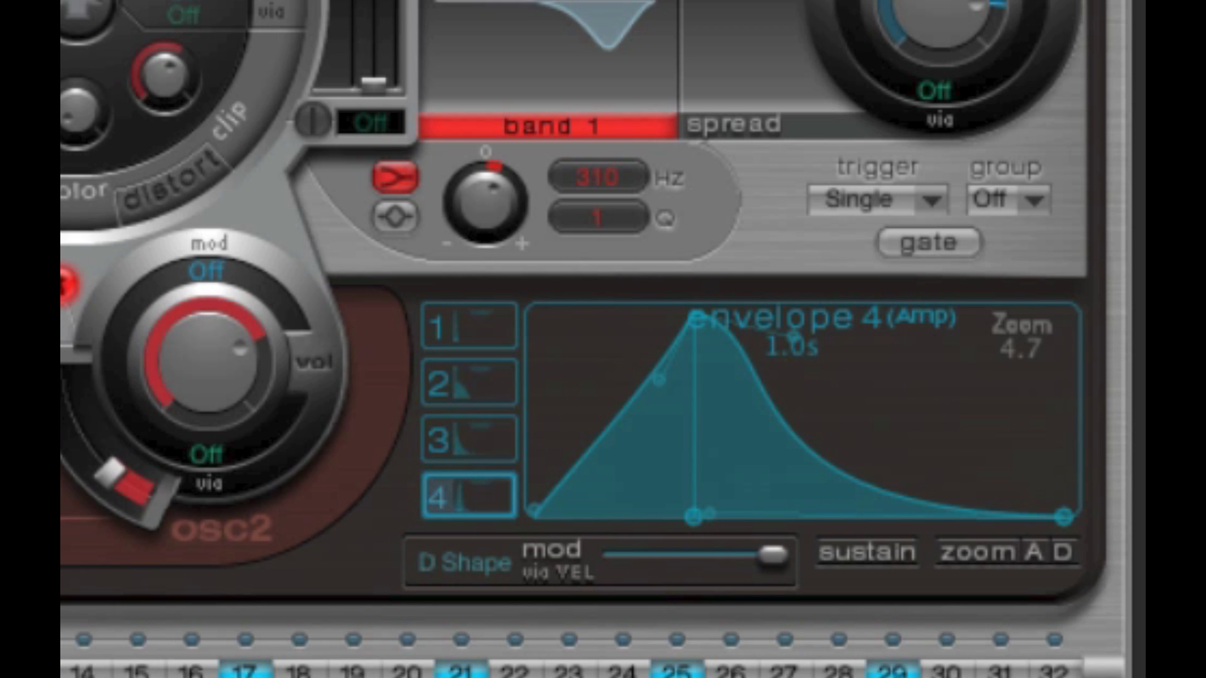
- Switch off Kick 1's sequencer steps 21 and 29, and shorten envelope 4's attack to its minimum
{"action": "left_click", "coordinate": [461, 670]}
{"action": "left_click", "coordinate": [892, 671]}
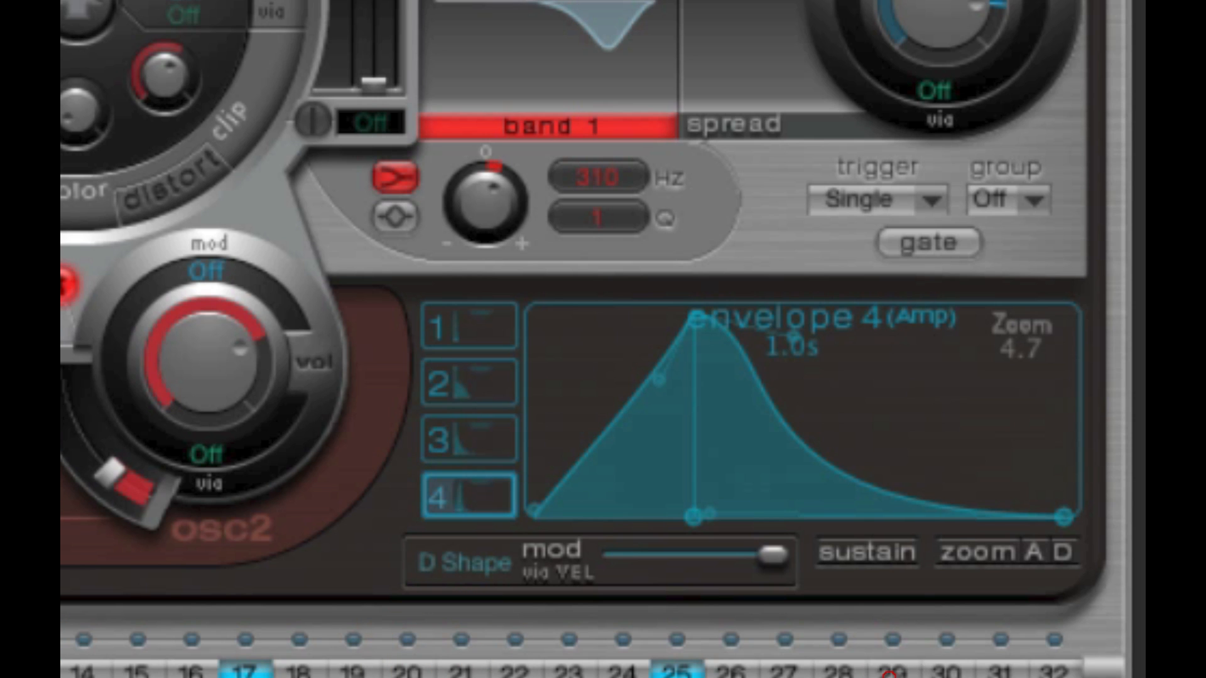
{"action": "mouse_move", "coordinate": [694, 516]}
{"action": "left_mouse_down"}
{"action": "mouse_move", "coordinate": [566, 514]}
{"action": "mouse_move", "coordinate": [673, 517]}
{"action": "left_mouse_up"}
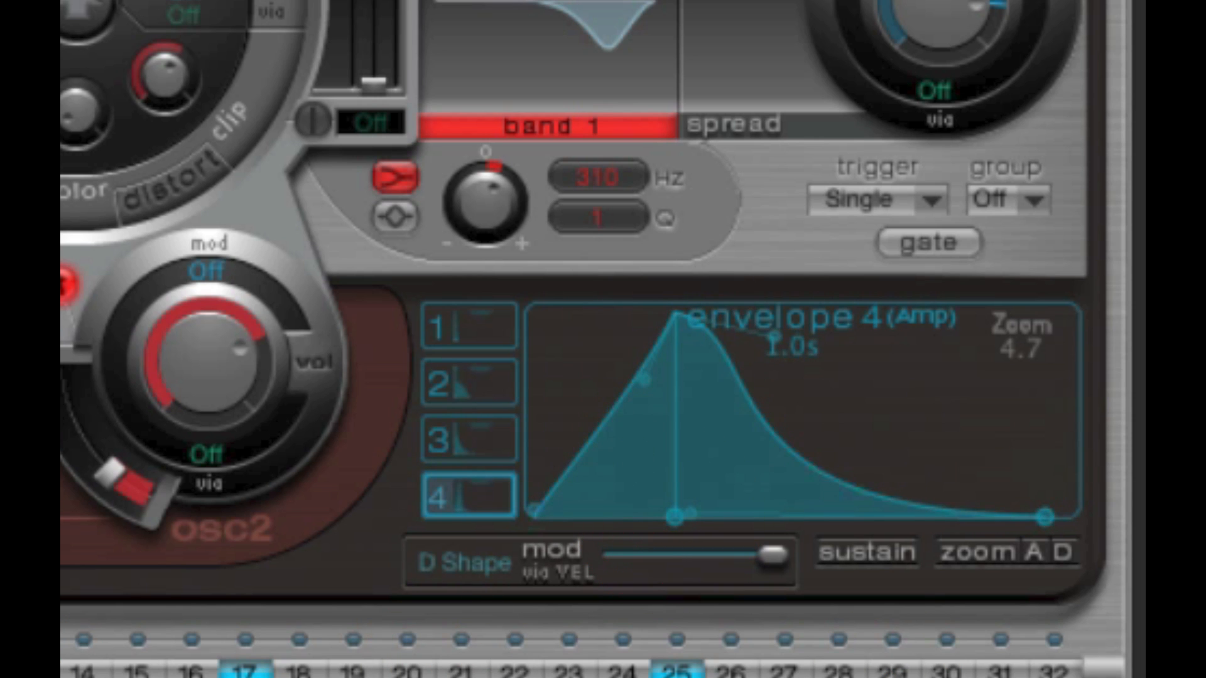
{"action": "left_click_drag", "start_coordinate": [676, 517], "coordinate": [516, 506]}
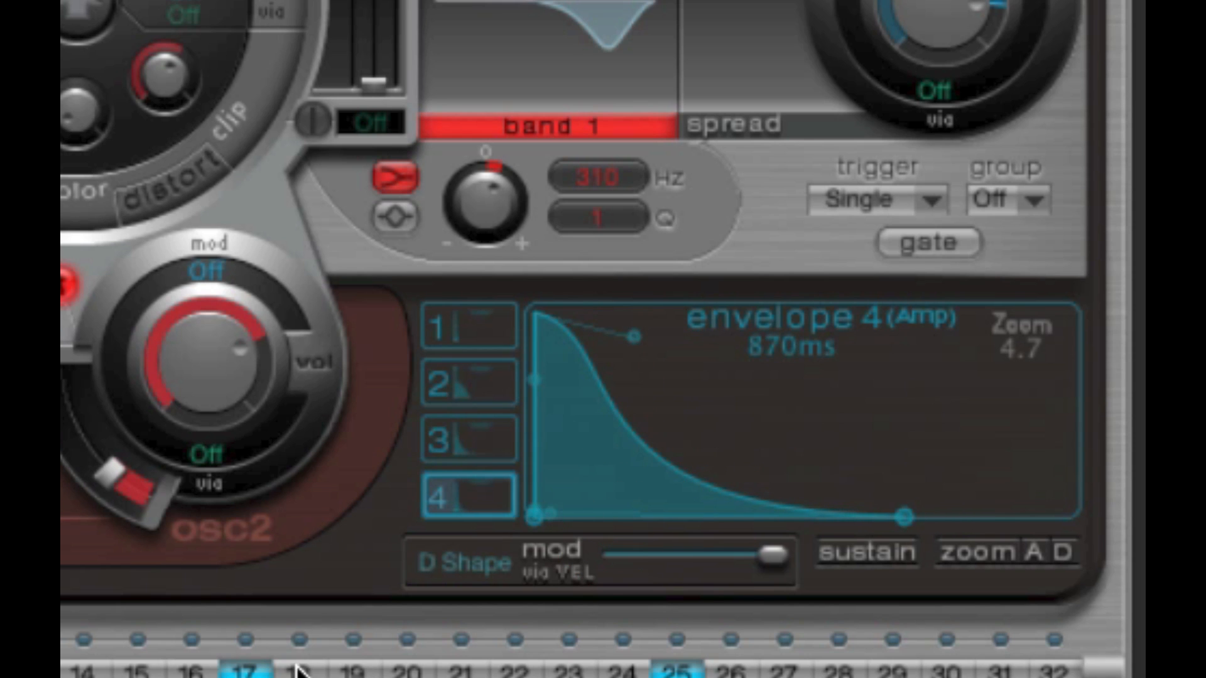
- Flatten envelope 4's decay curve, set the decay to 500 ms, and change the envelope zoom to 5.5
{"action": "left_click_drag", "start_coordinate": [560, 509], "coordinate": [671, 419]}
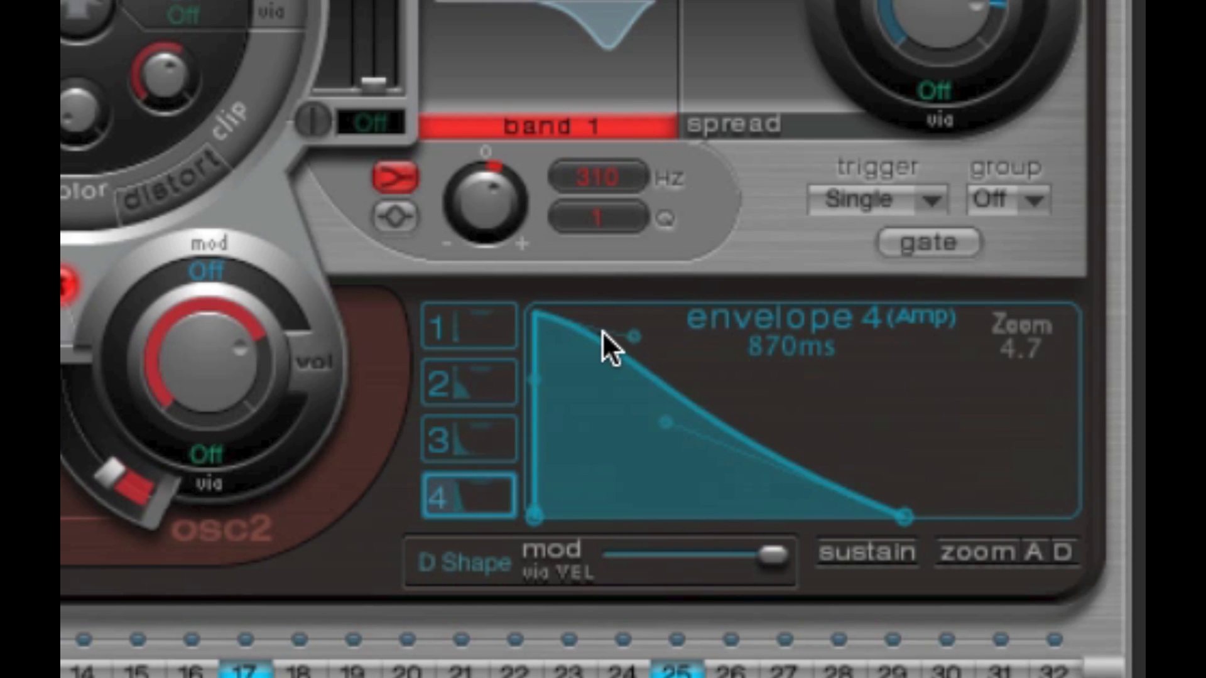
{"action": "left_click_drag", "start_coordinate": [907, 514], "coordinate": [796, 517]}
{"action": "left_click", "coordinate": [534, 310]}
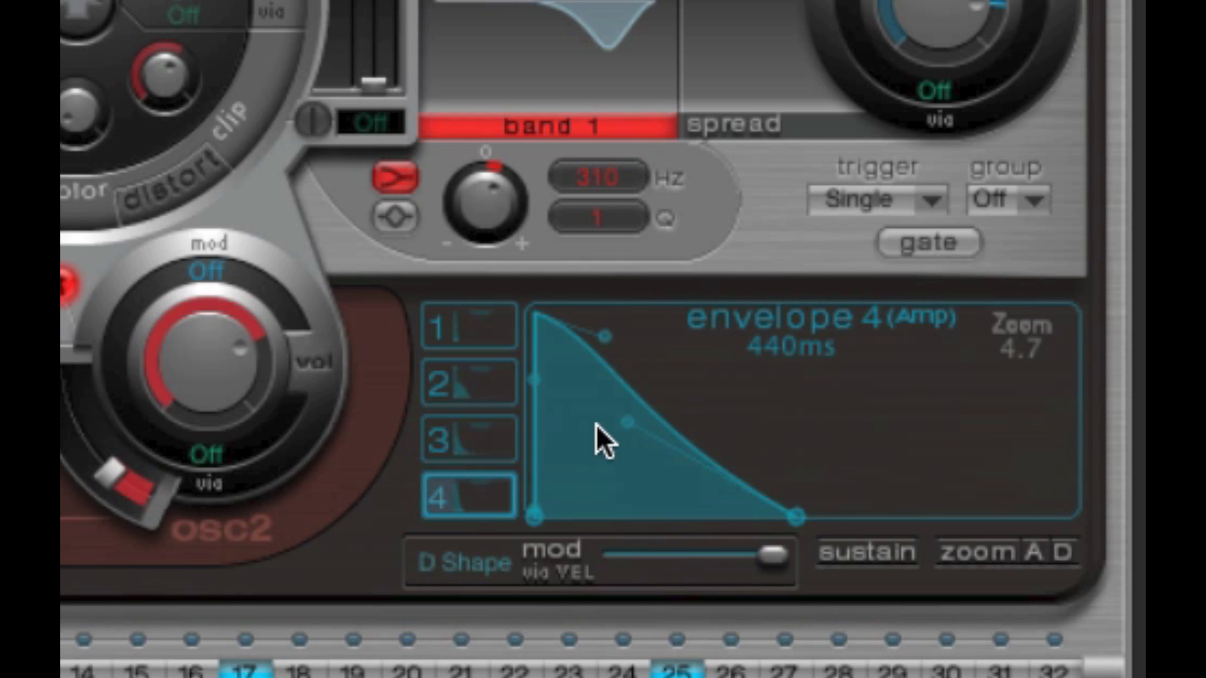
{"action": "mouse_move", "coordinate": [790, 512]}
{"action": "left_click_drag", "start_coordinate": [790, 510], "coordinate": [810, 510]}
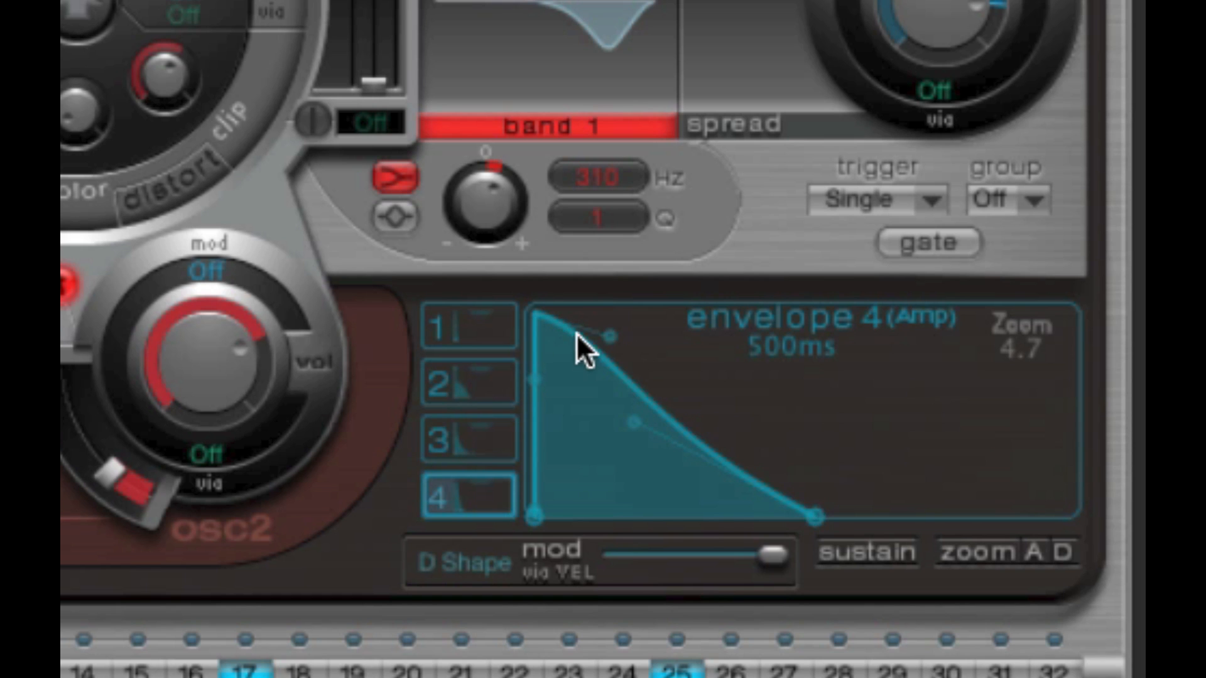
{"action": "left_click_drag", "start_coordinate": [980, 353], "coordinate": [1076, 350]}
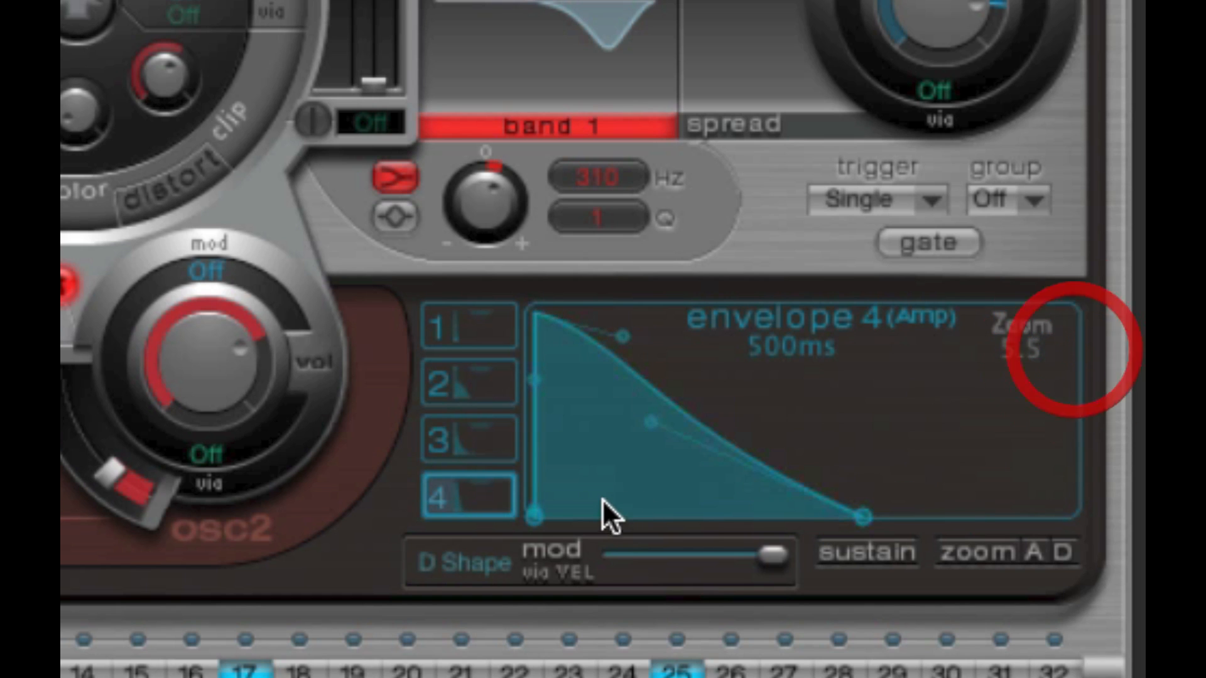
- Lengthen envelope 4's attack, bend its decay and attack curves outward, and return the attack to its minimum
{"action": "left_click_drag", "start_coordinate": [540, 516], "coordinate": [665, 517]}
{"action": "left_click_drag", "start_coordinate": [757, 339], "coordinate": [862, 397]}
{"action": "left_click_drag", "start_coordinate": [784, 423], "coordinate": [776, 482]}
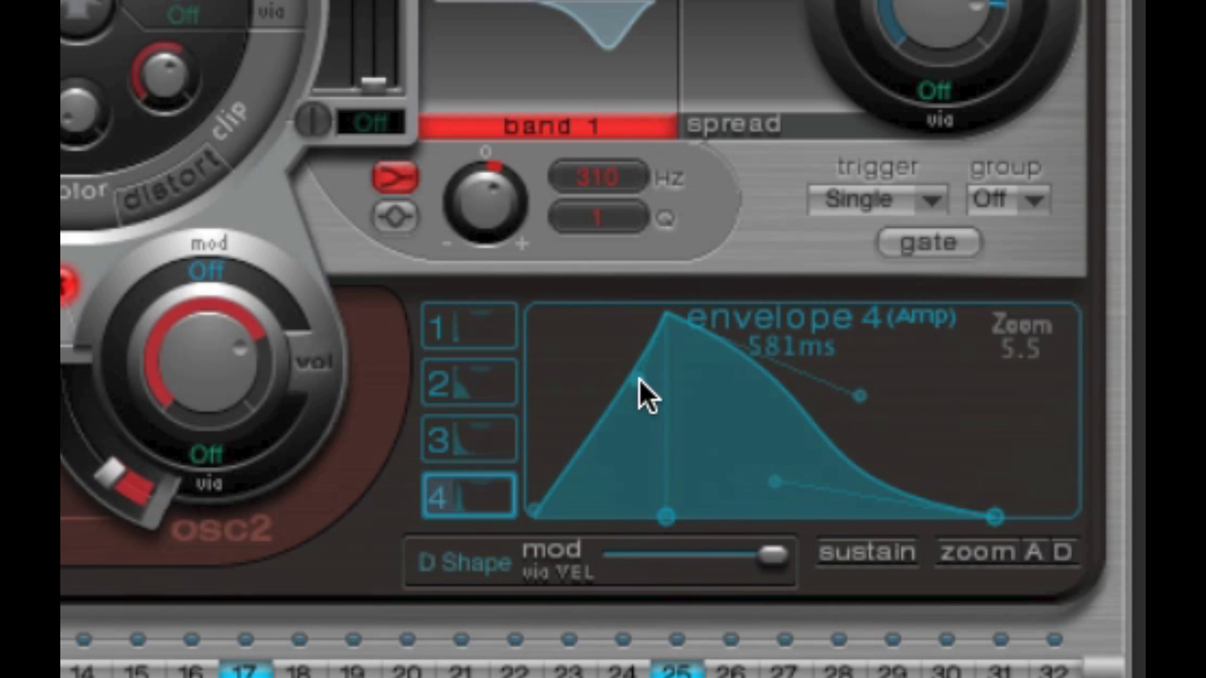
{"action": "left_click_drag", "start_coordinate": [639, 380], "coordinate": [591, 352]}
{"action": "left_click_drag", "start_coordinate": [537, 491], "coordinate": [477, 497]}
- Audition the pattern, and switch oscillator 2 to sample mode and back to phase oscillator
{"action": "mouse_move", "coordinate": [657, 504]}
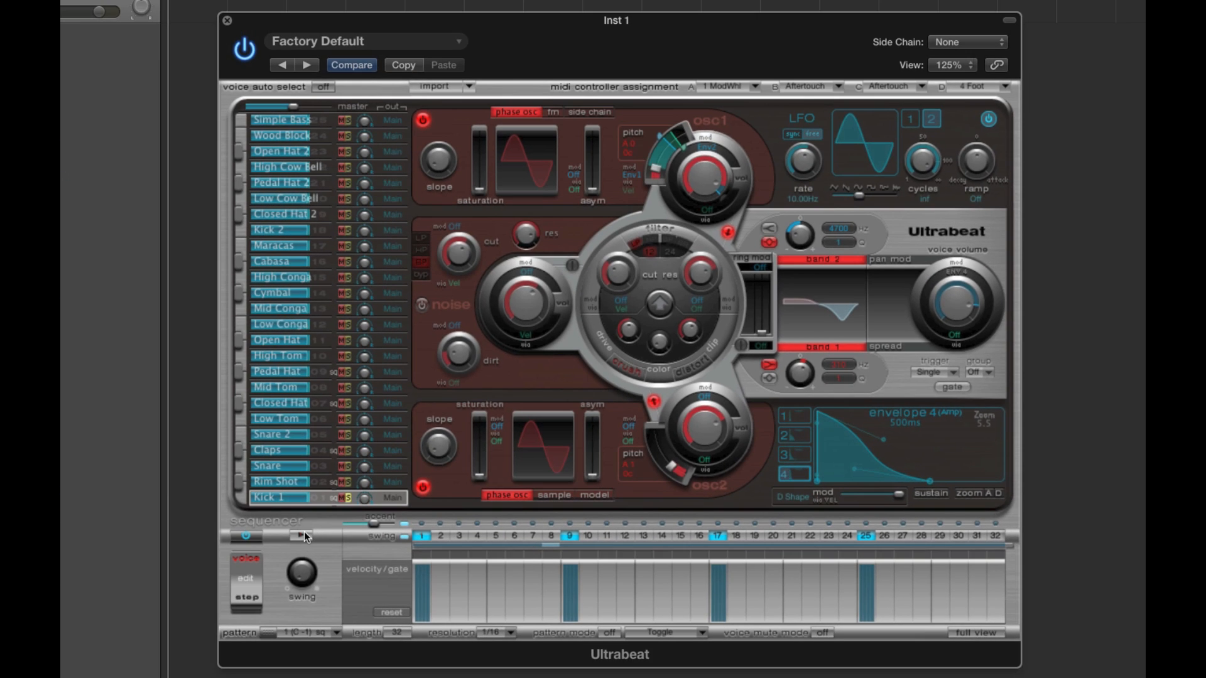
{"action": "left_click", "coordinate": [304, 531]}
{"action": "left_click", "coordinate": [311, 498]}
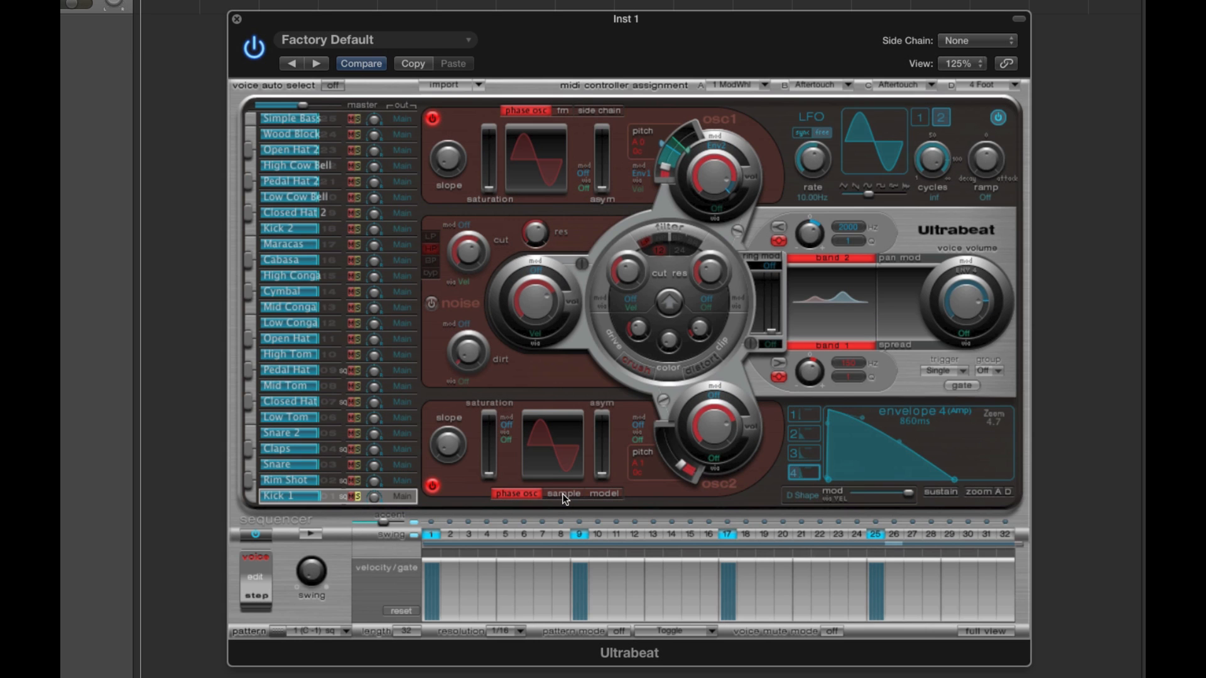
{"action": "left_click", "coordinate": [563, 494]}
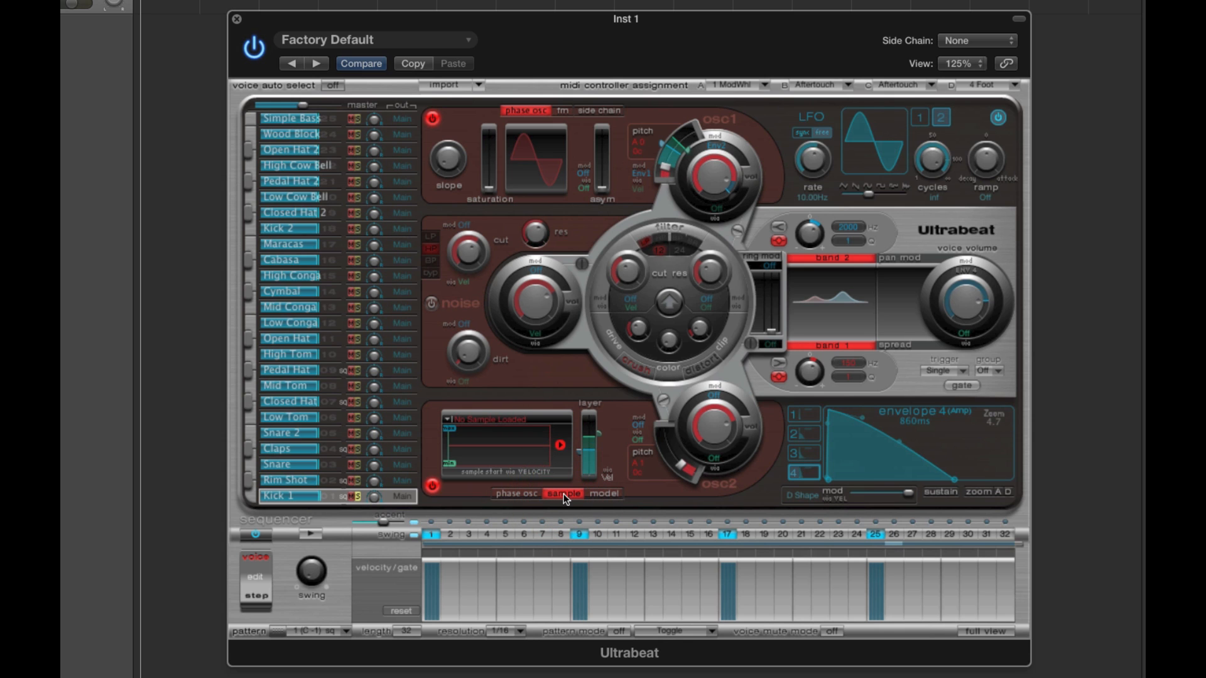
{"action": "left_click", "coordinate": [524, 495]}
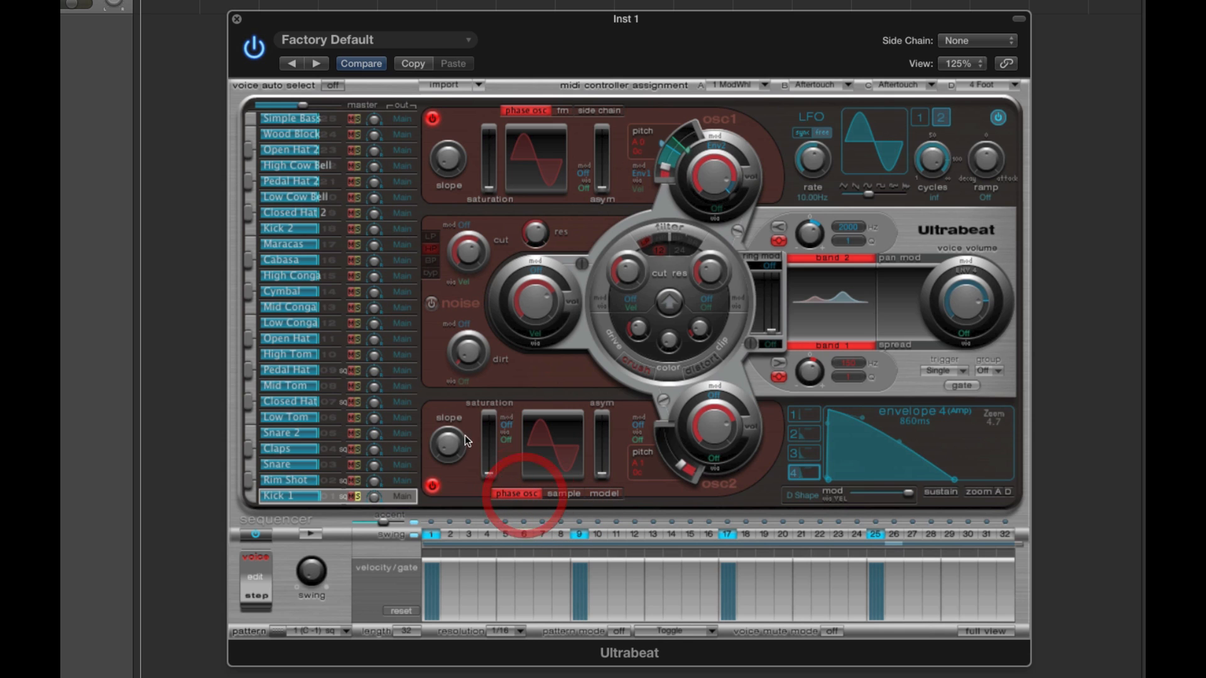
- Load the Boutique SP12 setting from the Drum Kits presets
{"action": "left_click", "coordinate": [333, 46]}
{"action": "mouse_move", "coordinate": [363, 397]}
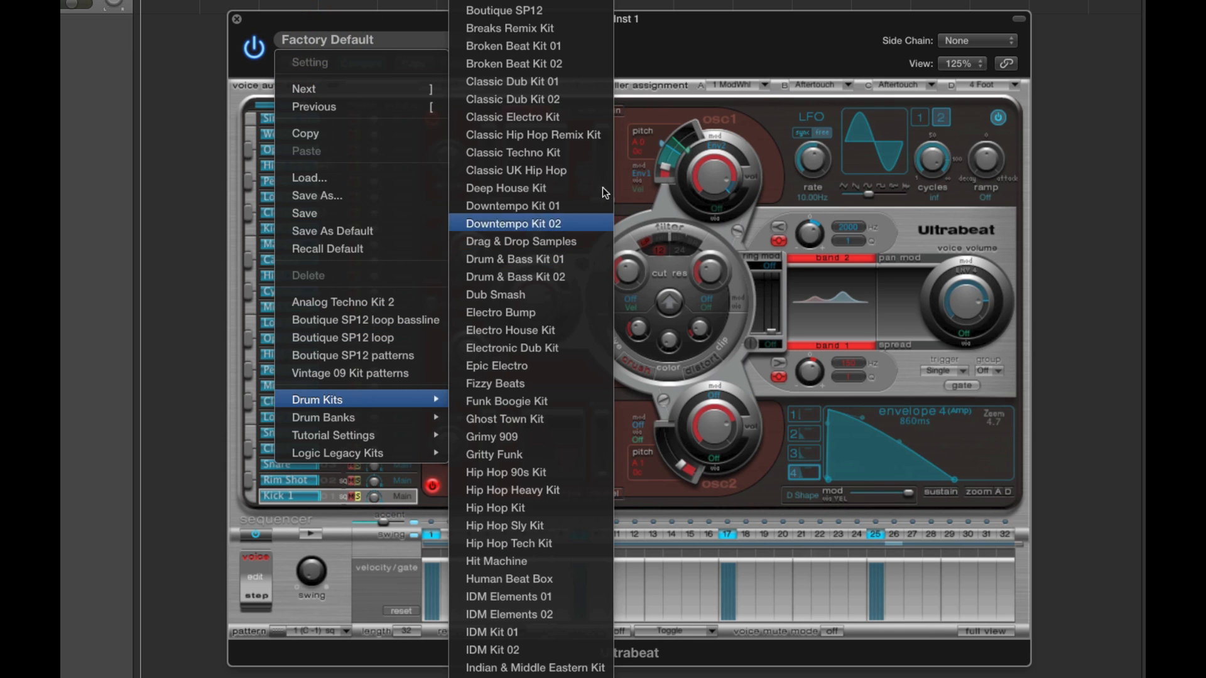
{"action": "left_click", "coordinate": [545, 11]}
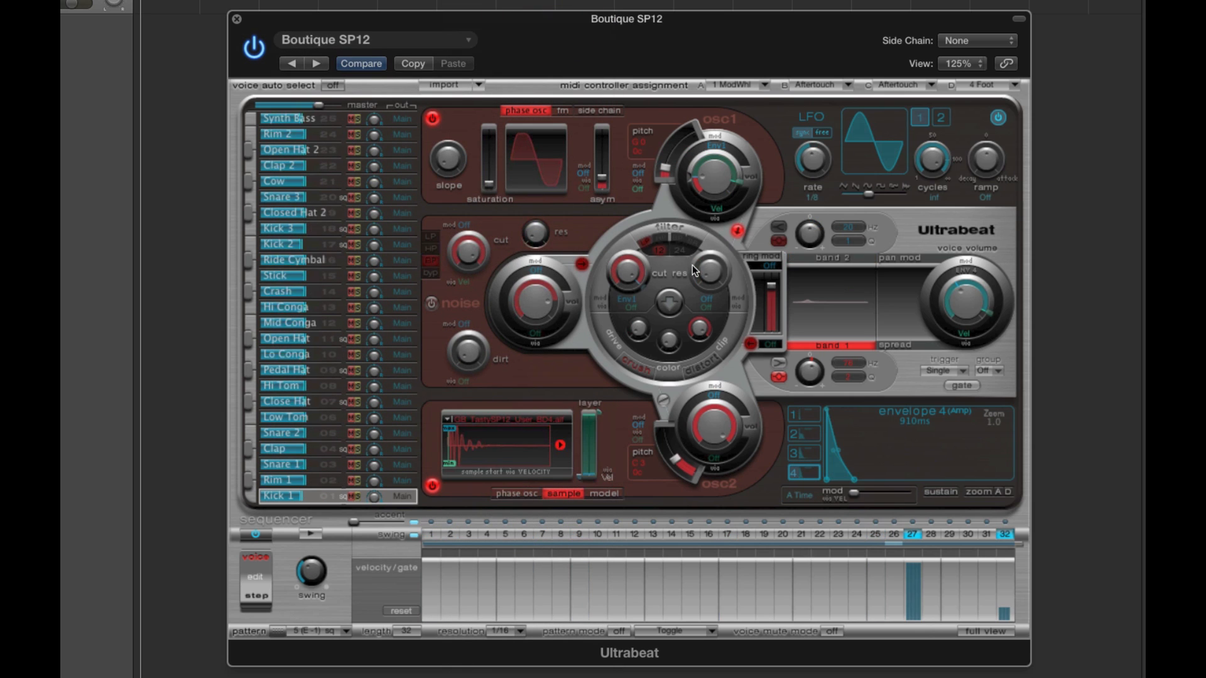
- Select sequencer pattern 1 (C -1) and start playing it
{"action": "left_click", "coordinate": [345, 629]}
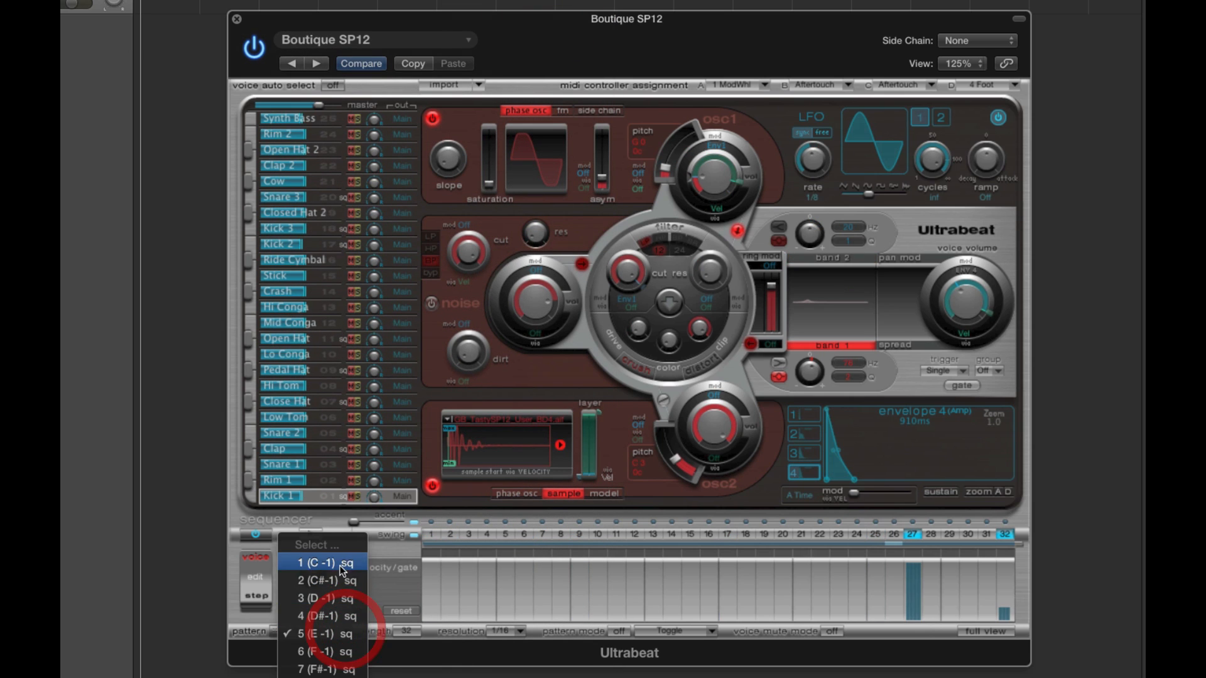
{"action": "left_click", "coordinate": [335, 561]}
{"action": "left_click", "coordinate": [314, 534]}
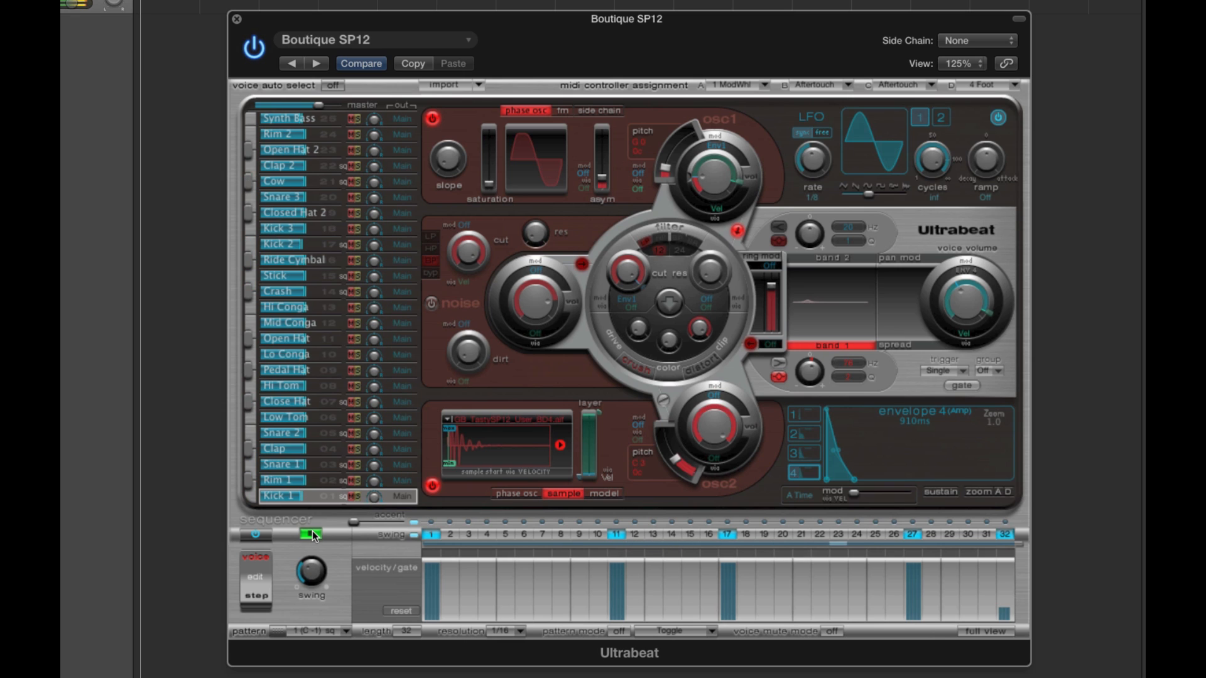
- Stop the pattern, select the Low Tom voice, and check its oscillator 2 source, ending on sample mode
{"action": "left_click", "coordinate": [312, 533]}
{"action": "left_click", "coordinate": [328, 415]}
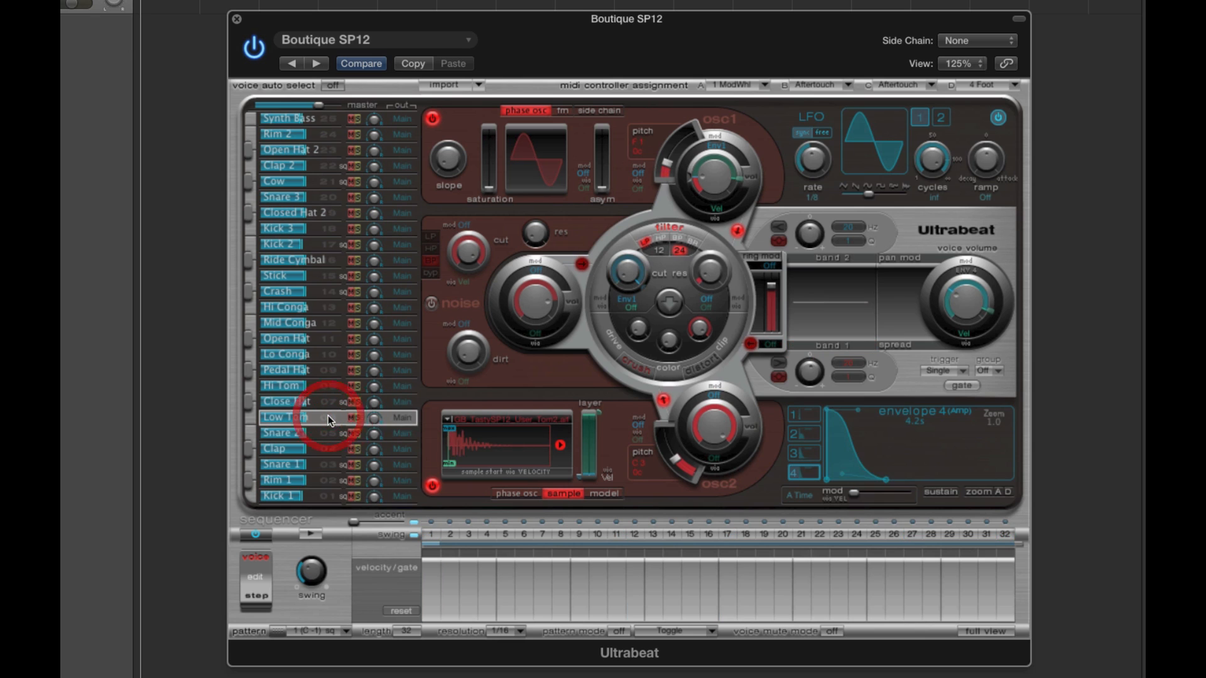
{"action": "left_click", "coordinate": [522, 495]}
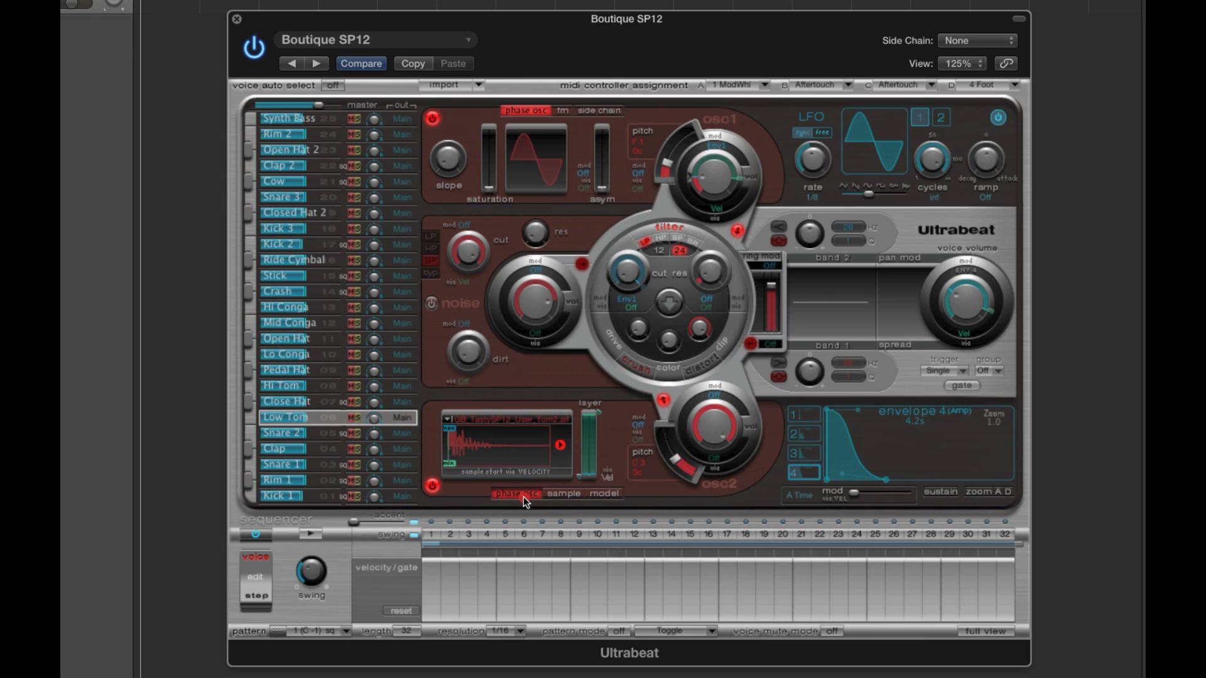
{"action": "left_click", "coordinate": [554, 493]}
{"action": "left_click", "coordinate": [482, 445]}
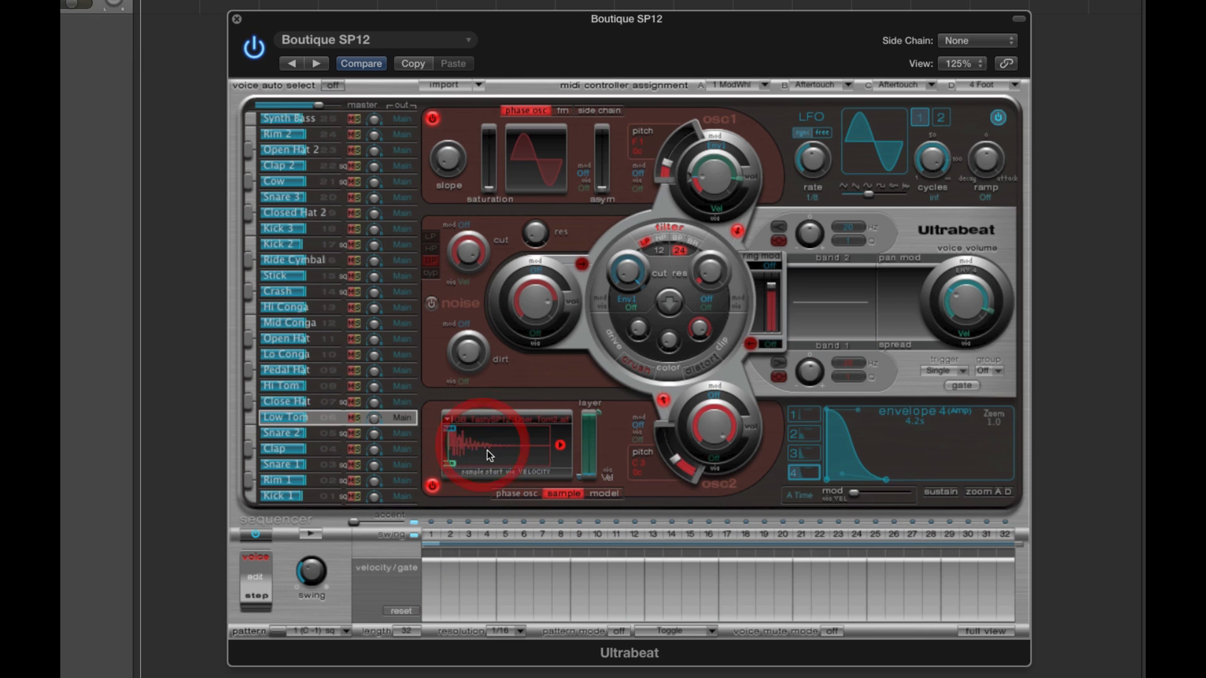
- Look through the Snare 2, Clap, Snare 1, Rim 1 and Kick 1 voices to compare their oscillator 2 samples
{"action": "left_click", "coordinate": [326, 433]}
{"action": "left_click", "coordinate": [326, 451]}
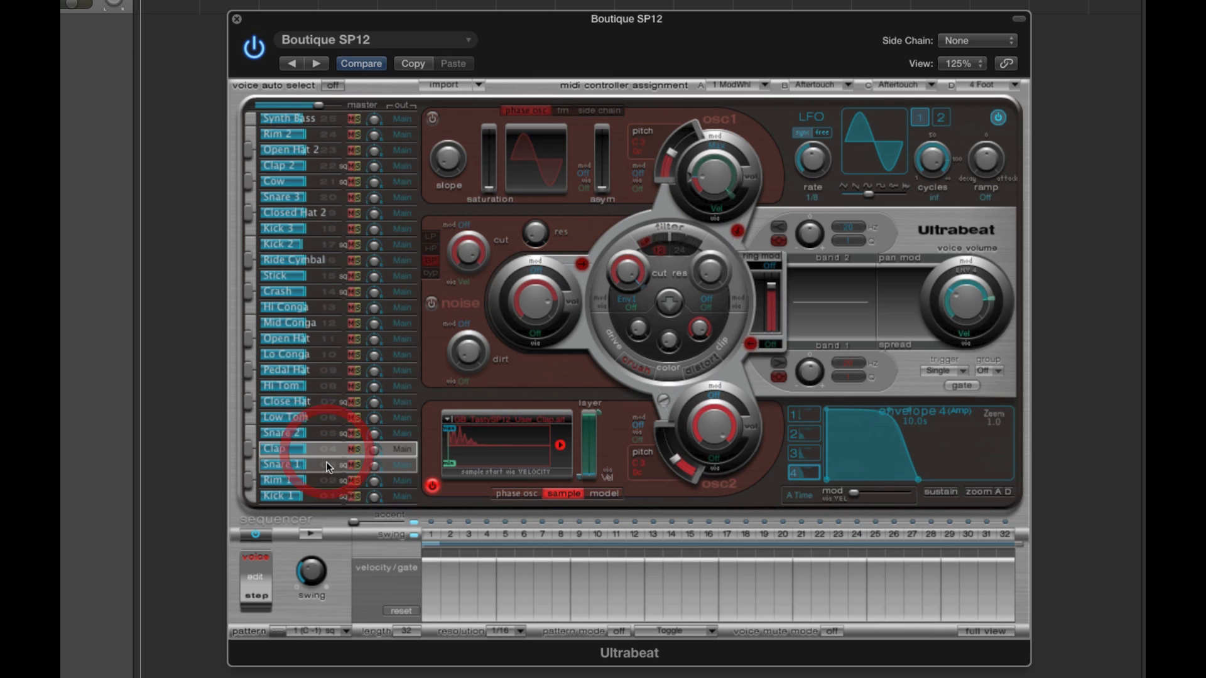
{"action": "left_click", "coordinate": [326, 464]}
{"action": "left_click", "coordinate": [327, 481]}
{"action": "left_click", "coordinate": [329, 493]}
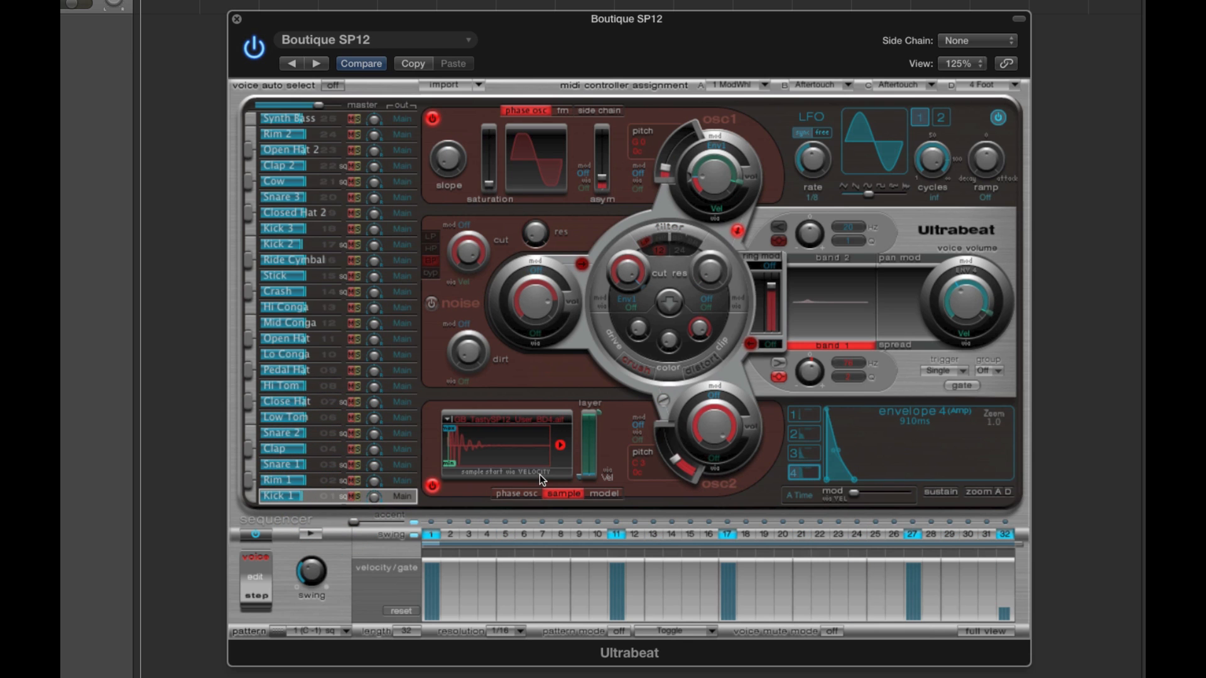
- Clear sequencer pattern 1 and shorten its length to 16 steps
{"action": "right_click", "coordinate": [331, 632]}
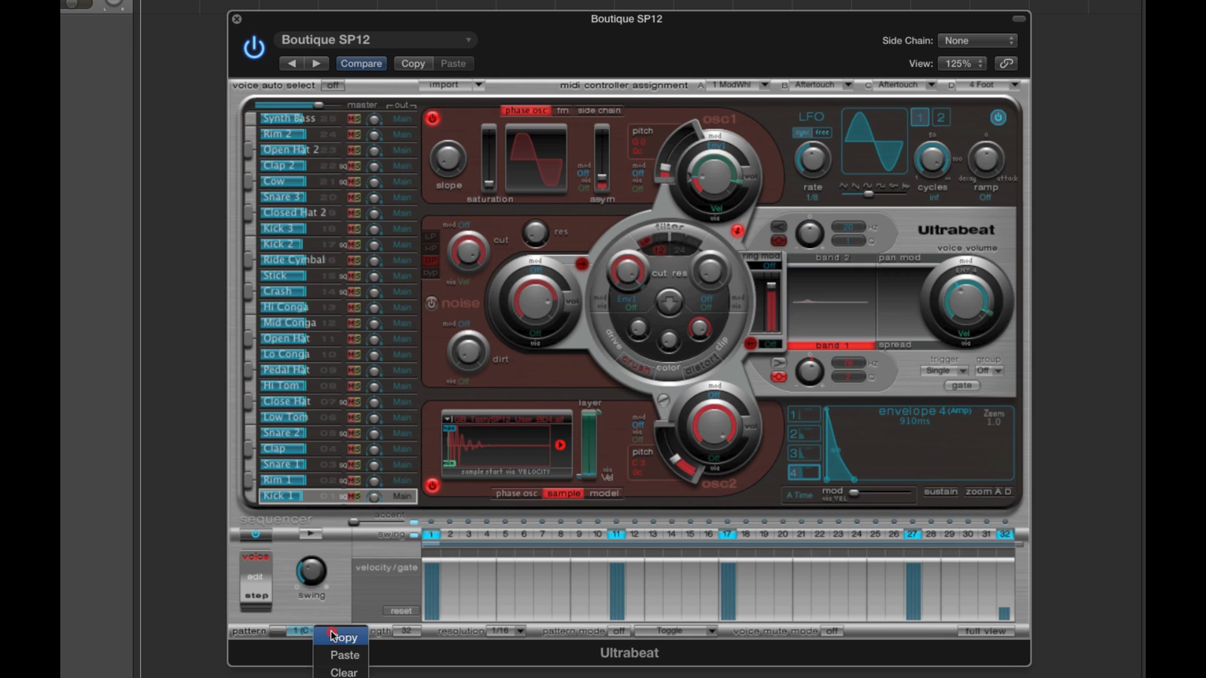
{"action": "left_click", "coordinate": [344, 673]}
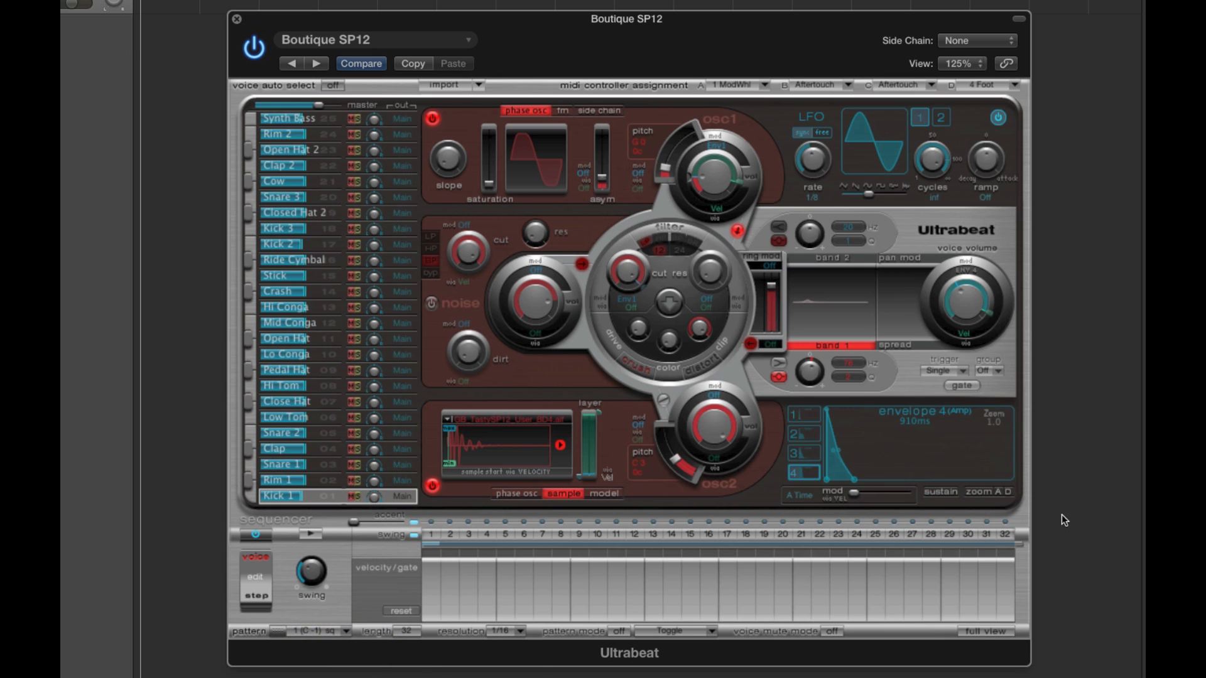
{"action": "left_click_drag", "start_coordinate": [1021, 551], "coordinate": [727, 553]}
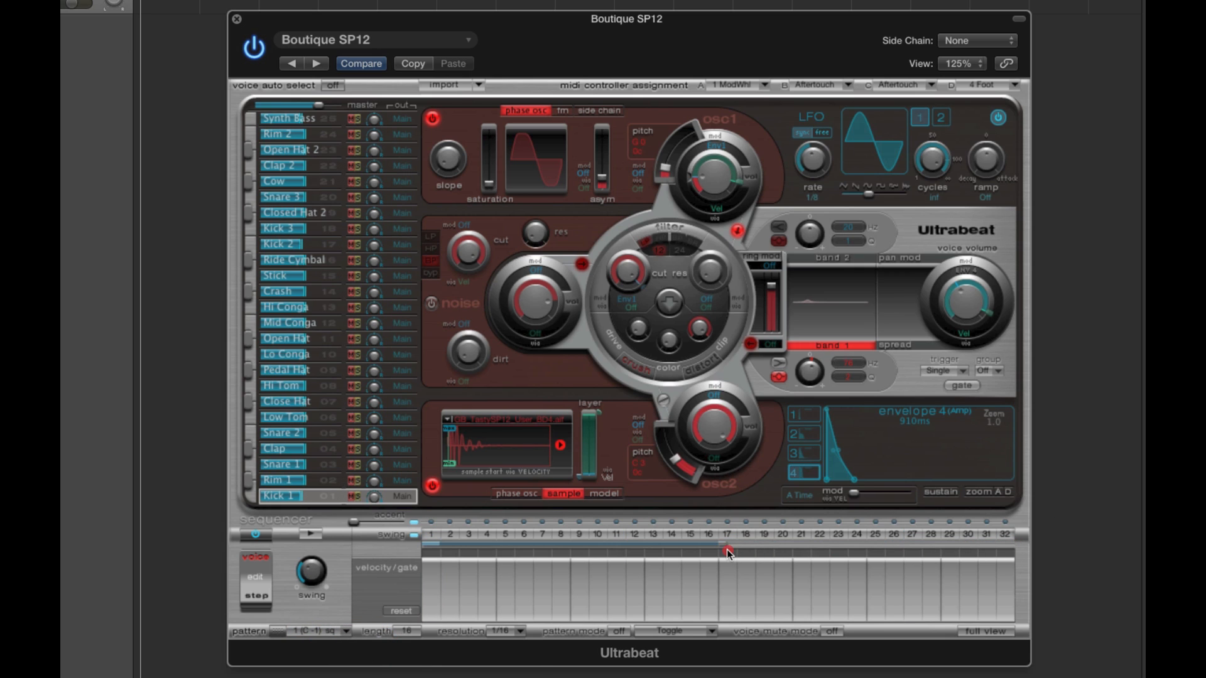
- Program Kick 1 on steps 1, 5, 9 and 13 and audition the pattern
{"action": "left_click", "coordinate": [431, 535]}
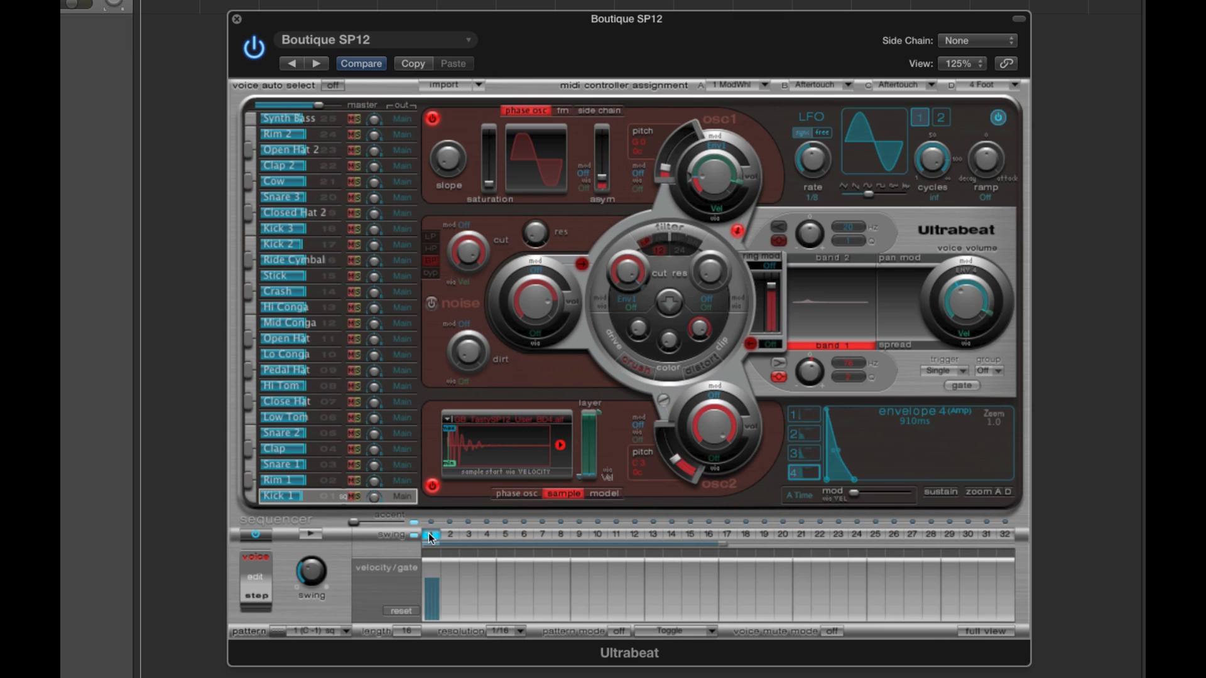
{"action": "left_click", "coordinate": [505, 535]}
{"action": "left_click", "coordinate": [579, 534]}
{"action": "left_click", "coordinate": [653, 534]}
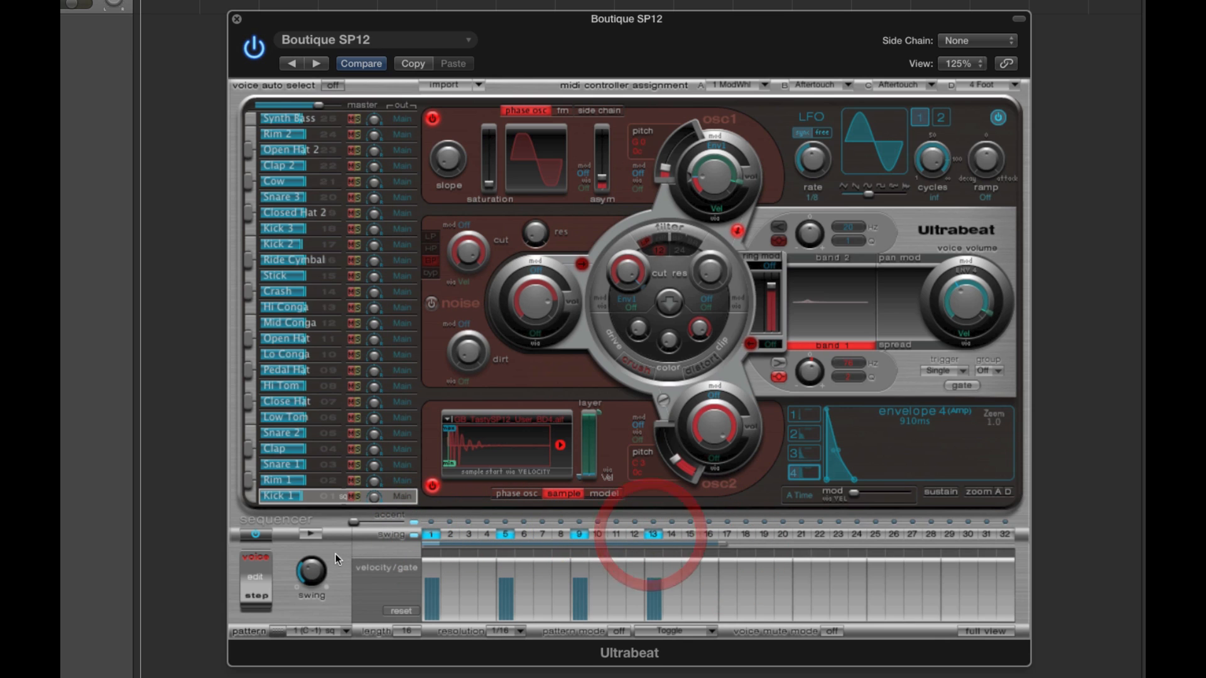
{"action": "left_click", "coordinate": [312, 535]}
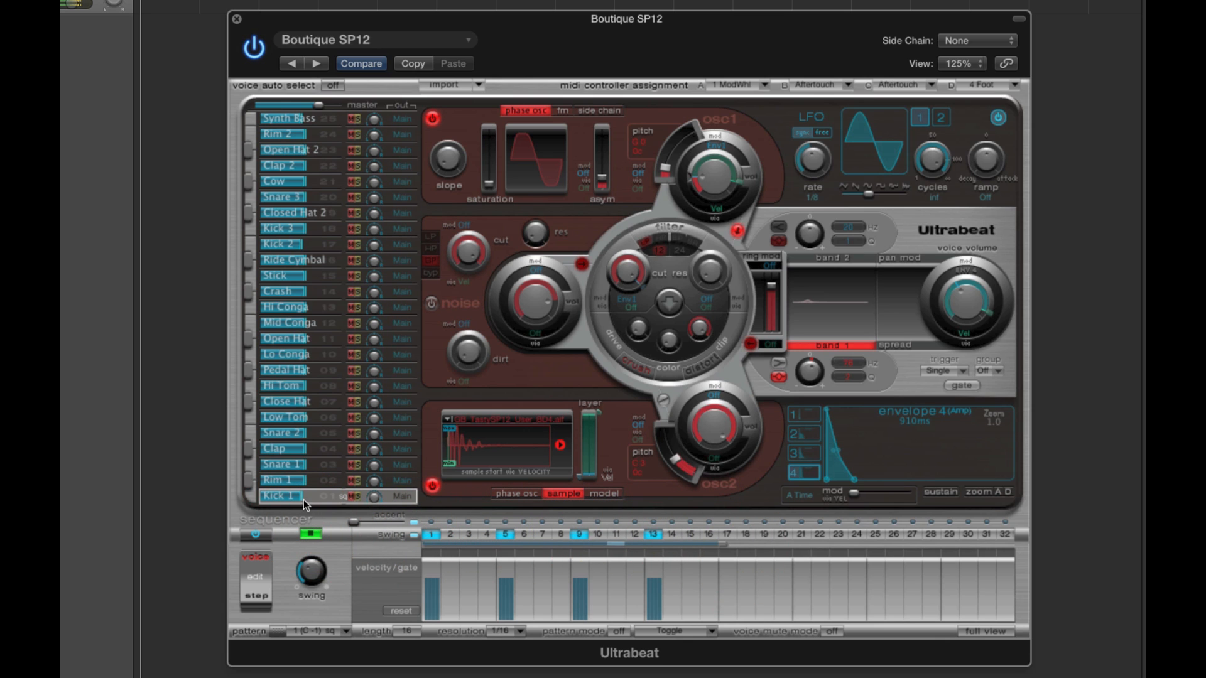
{"action": "left_click", "coordinate": [312, 533]}
- Raise oscillator 1's volume for the Kick 1 voice, leaving the oscillator on
{"action": "left_click", "coordinate": [475, 437]}
{"action": "left_click", "coordinate": [433, 120]}
{"action": "left_click_drag", "start_coordinate": [699, 180], "coordinate": [714, 112]}
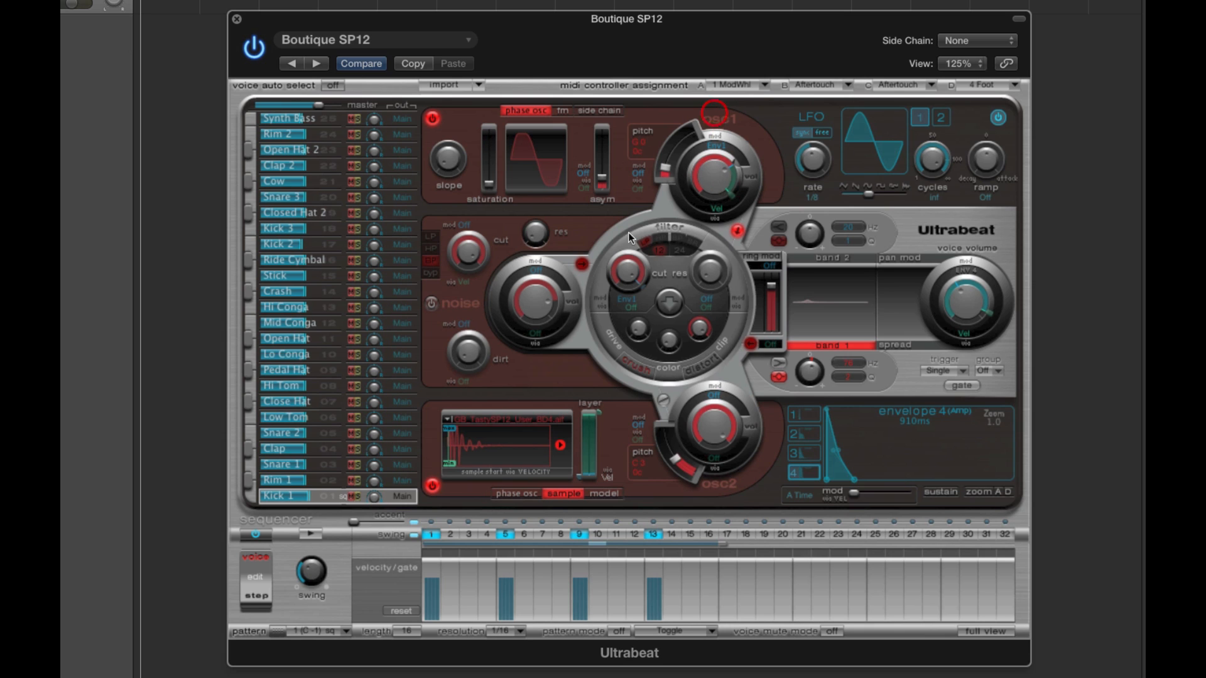
- Play the pattern while switching oscillator 1 off and on twice to compare the kick, and stop playback
{"action": "left_click", "coordinate": [310, 534]}
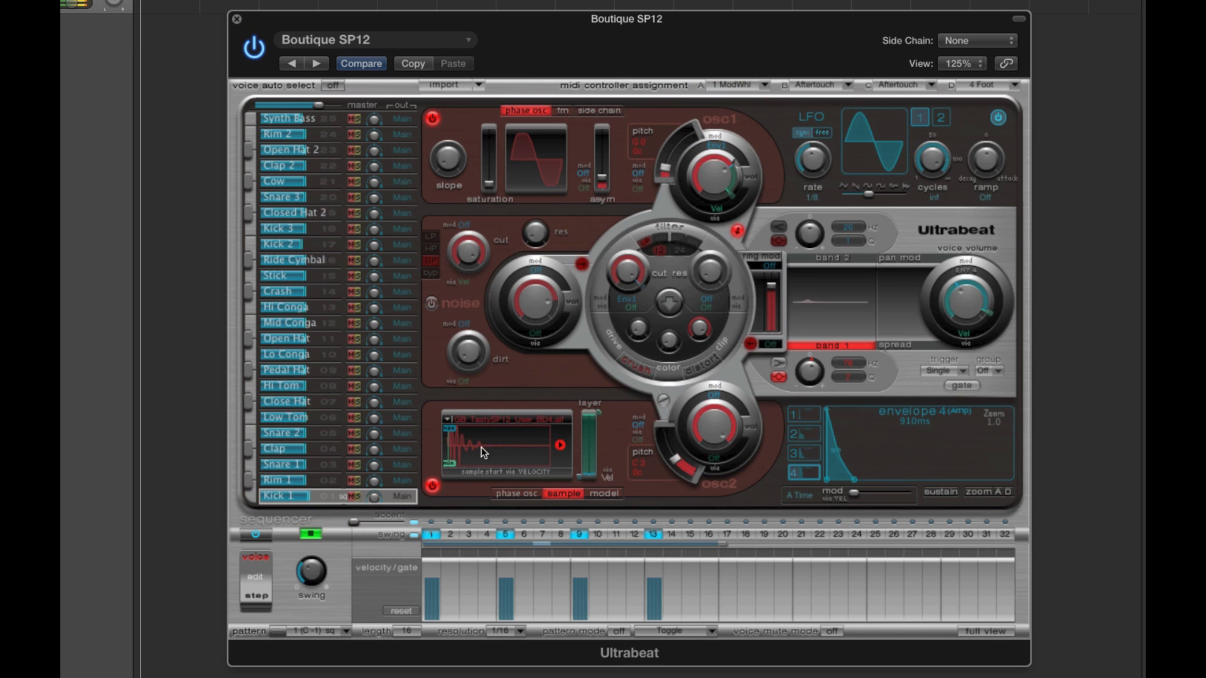
{"action": "left_click", "coordinate": [432, 120]}
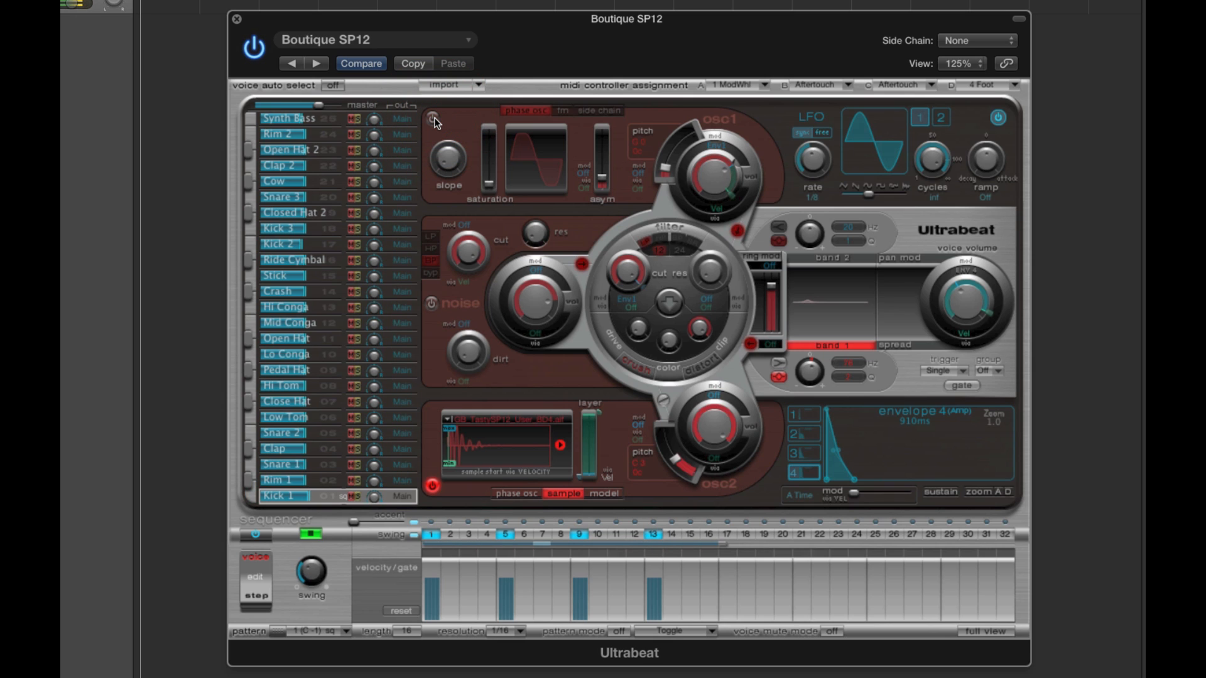
{"action": "left_click", "coordinate": [433, 119]}
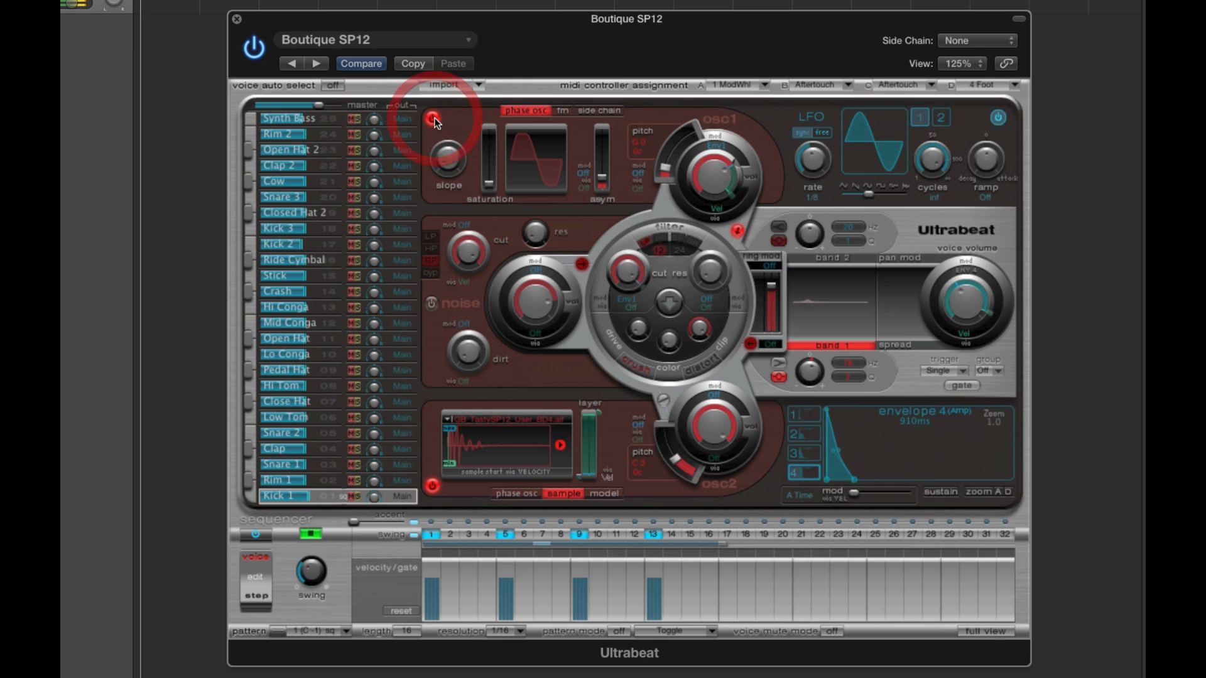
{"action": "left_click", "coordinate": [433, 119]}
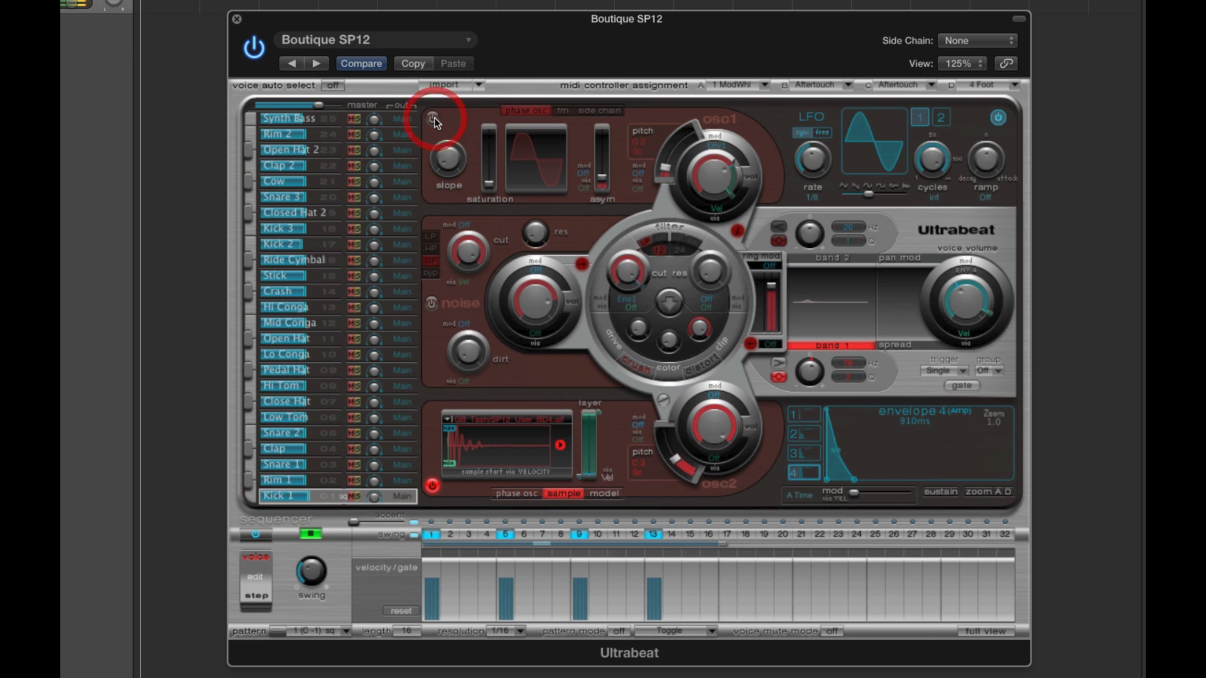
{"action": "left_click", "coordinate": [433, 119]}
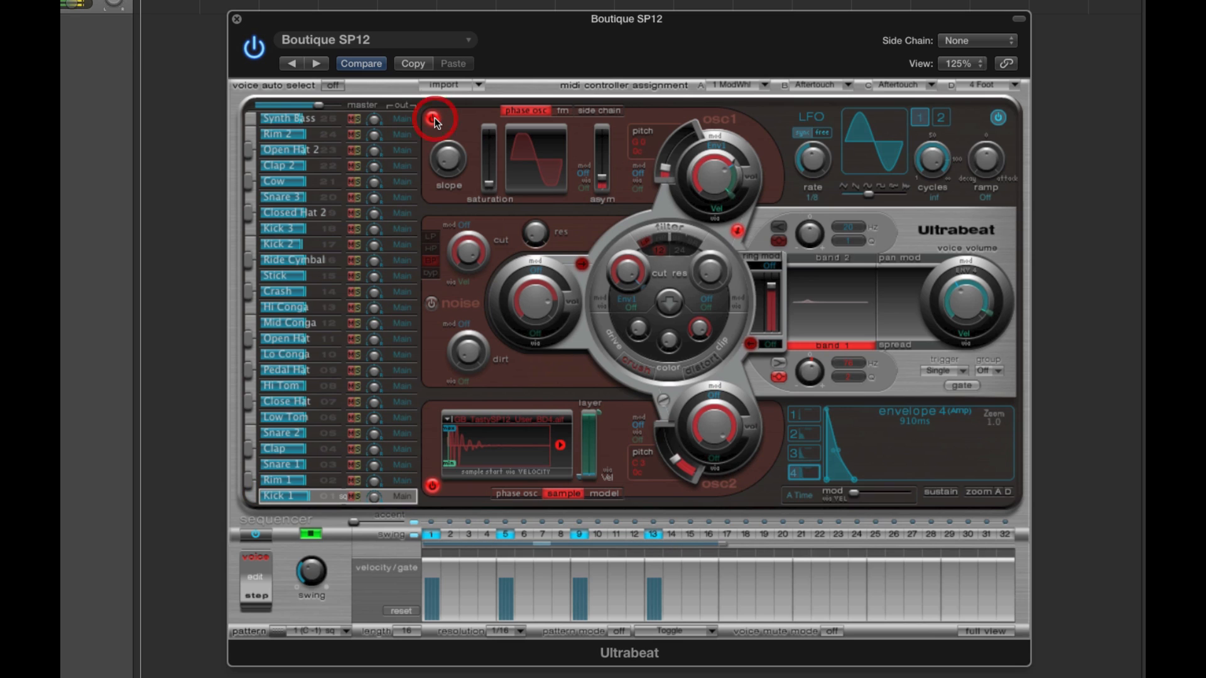
{"action": "left_click", "coordinate": [311, 535]}
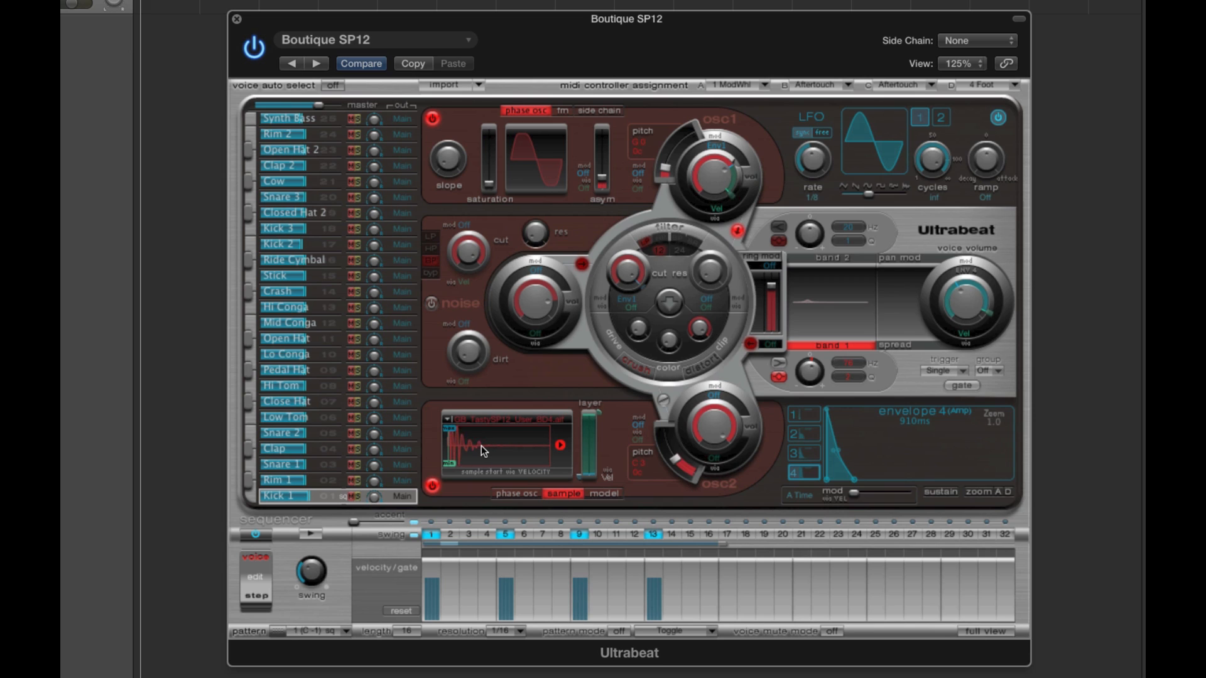
- Adjust oscillator 1's volume slightly and switch the oscillator off so only the oscillator 2 sample remains
{"action": "left_click", "coordinate": [432, 120]}
{"action": "left_click_drag", "start_coordinate": [704, 172], "coordinate": [705, 179]}
{"action": "left_click", "coordinate": [485, 440]}
{"action": "left_click", "coordinate": [461, 134]}
{"action": "mouse_move", "coordinate": [719, 183]}
{"action": "left_mouse_down"}
{"action": "mouse_move", "coordinate": [720, 201]}
{"action": "mouse_move", "coordinate": [718, 187]}
{"action": "left_mouse_up"}
{"action": "left_click", "coordinate": [433, 119]}
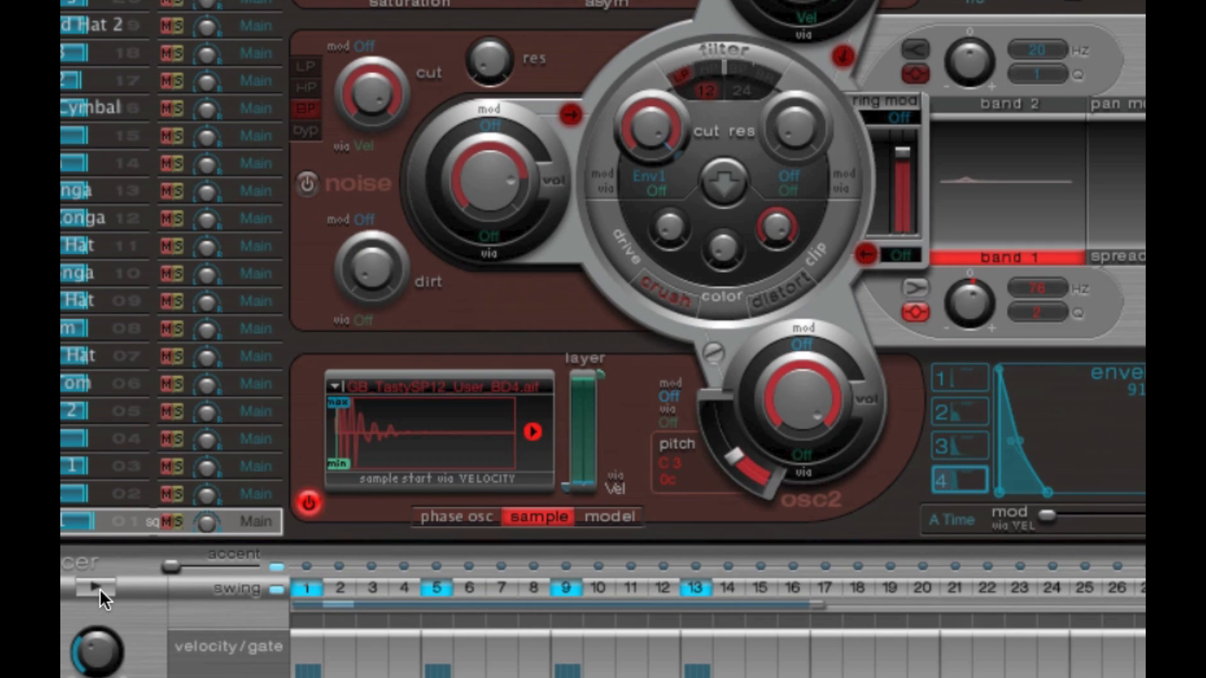
- Audition the kick pattern before and after switching off EQ band 1
{"action": "left_click", "coordinate": [97, 587]}
{"action": "left_click", "coordinate": [100, 588]}
{"action": "left_click", "coordinate": [983, 257]}
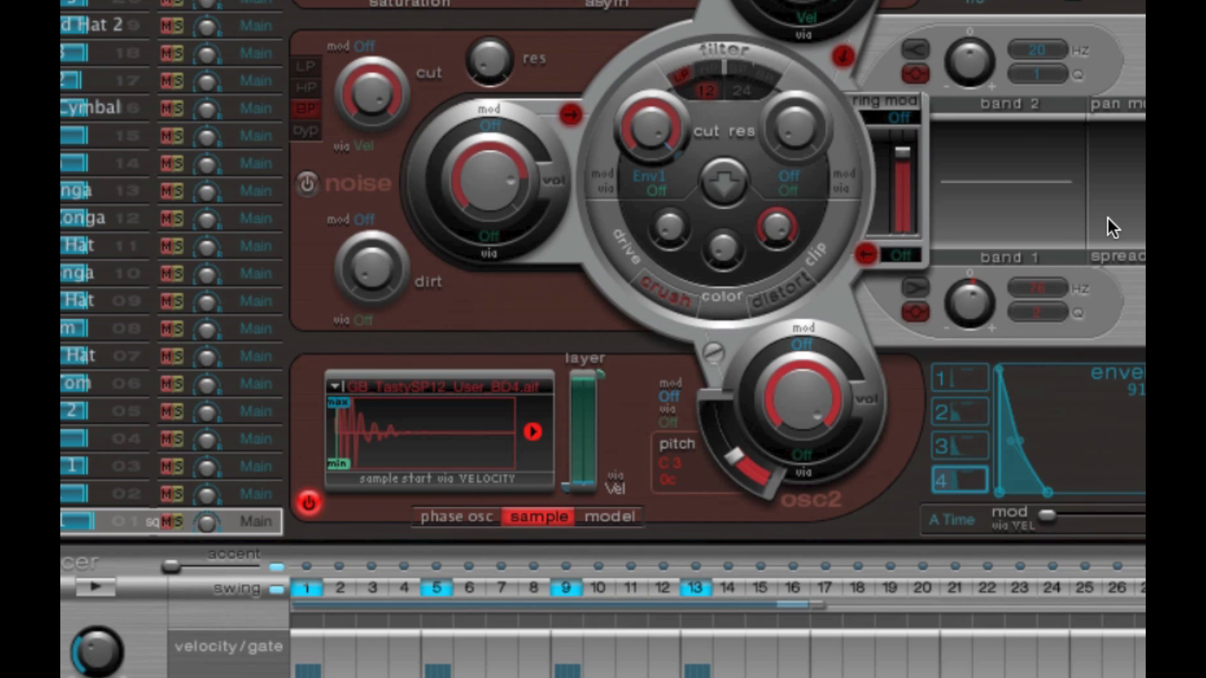
{"action": "left_click", "coordinate": [93, 584]}
{"action": "left_click", "coordinate": [93, 585]}
- Reverse oscillator 2's sample, audition the pattern, and restore forward playback for comparison
{"action": "left_click", "coordinate": [533, 432]}
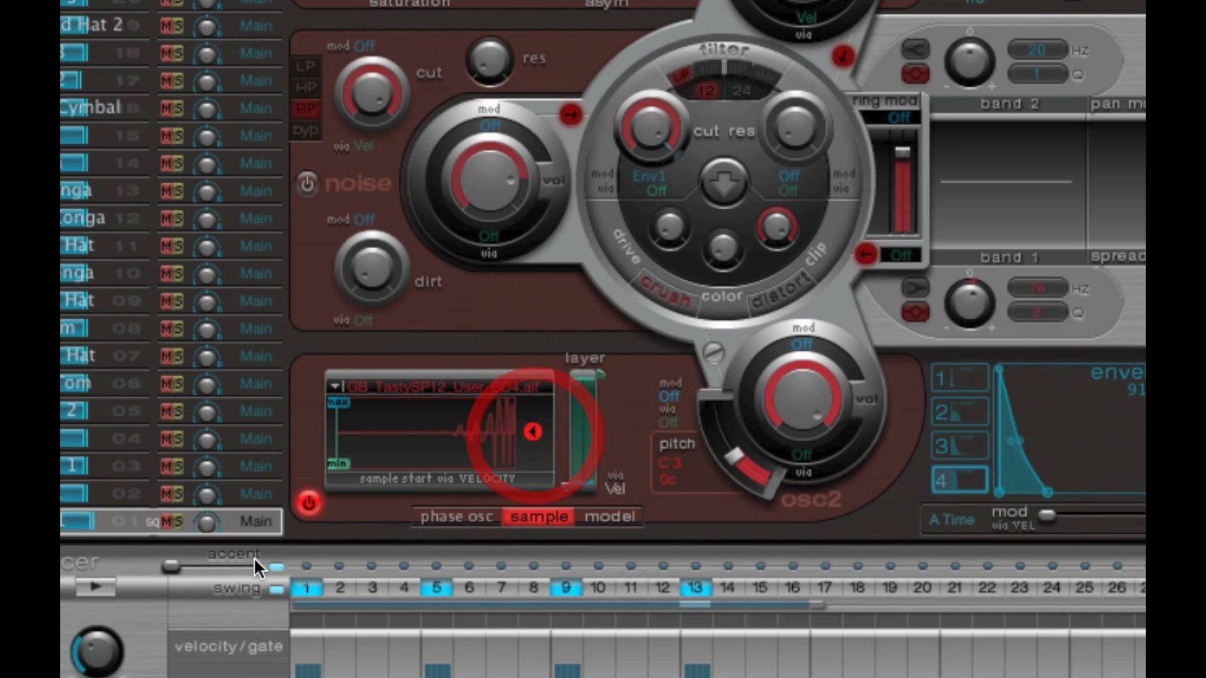
{"action": "left_click", "coordinate": [107, 588]}
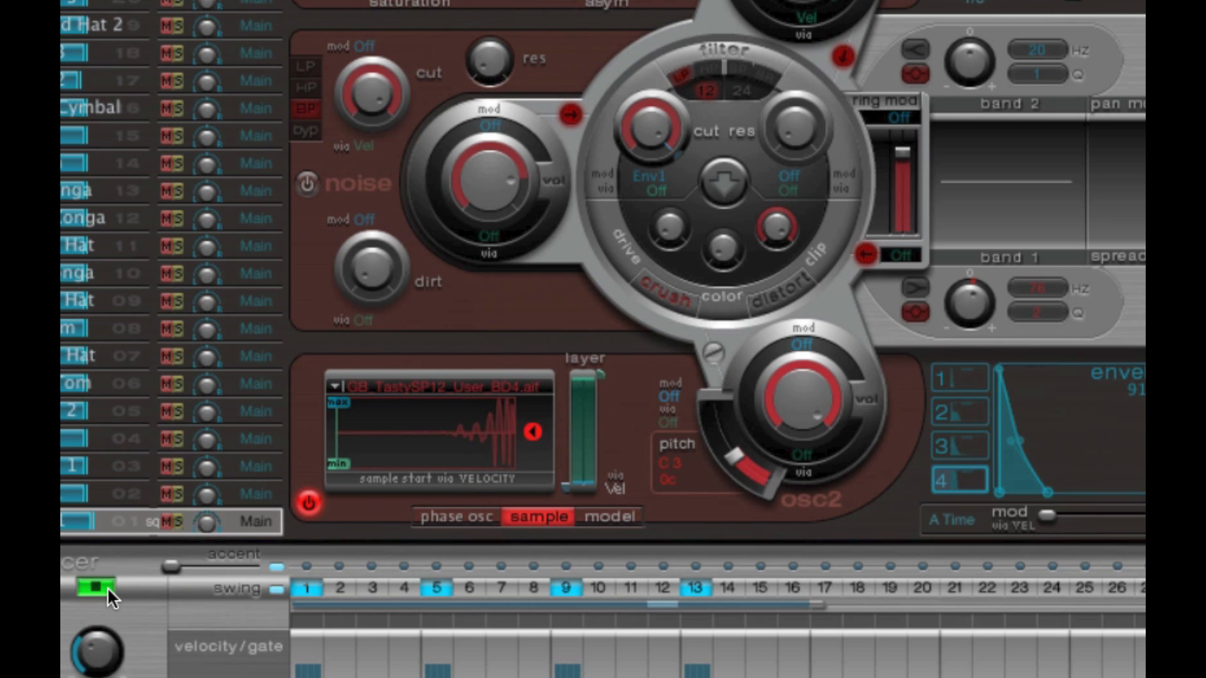
{"action": "left_click", "coordinate": [106, 587]}
{"action": "left_click", "coordinate": [534, 432]}
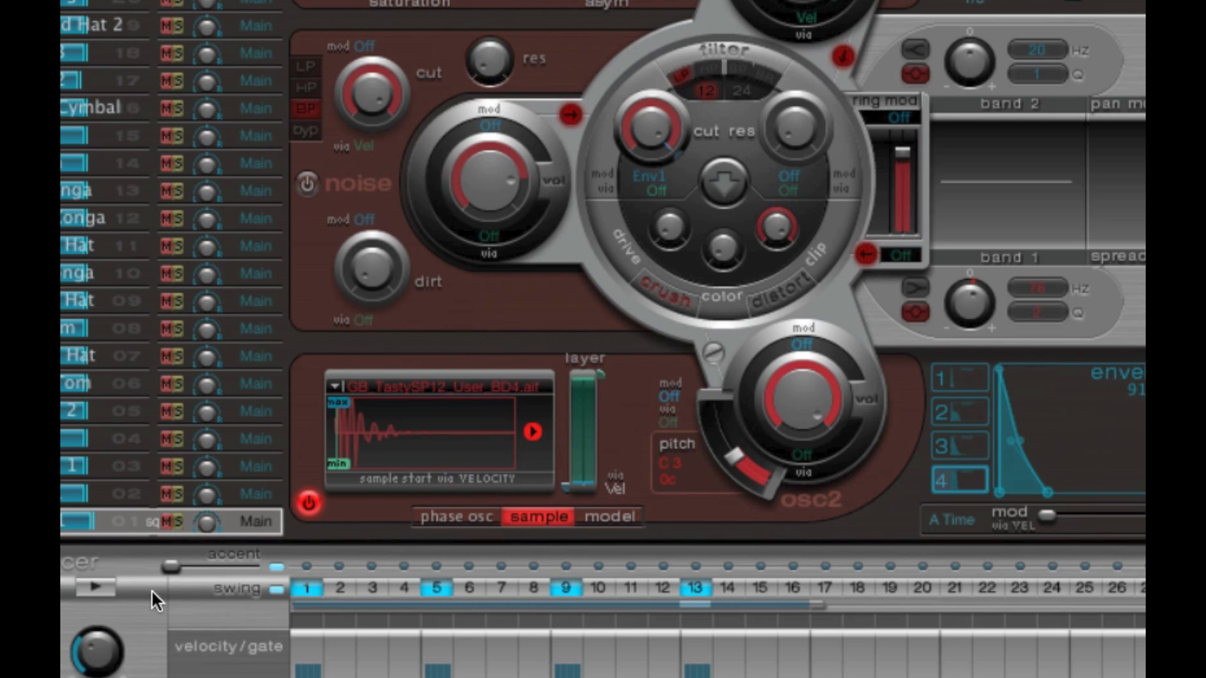
{"action": "left_click", "coordinate": [104, 589]}
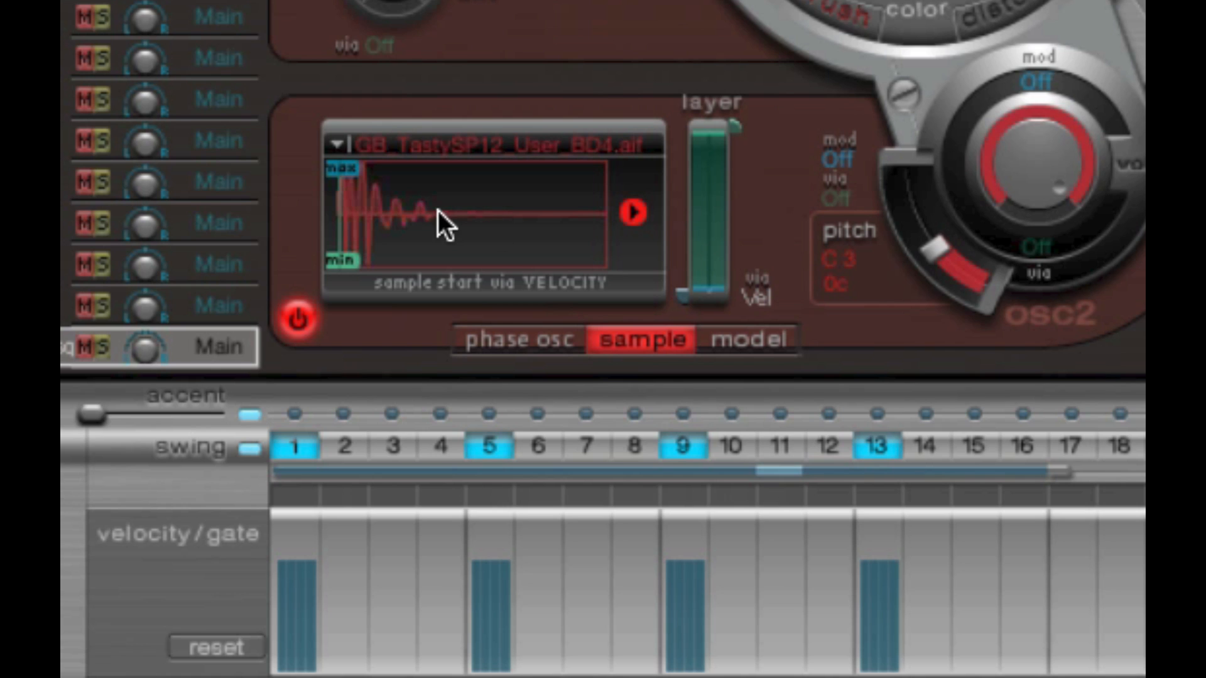
- Move oscillator 2's max and min velocity start points further into the kick sample and shift both back and forth
{"action": "left_click", "coordinate": [439, 211]}
{"action": "left_click_drag", "start_coordinate": [358, 257], "coordinate": [473, 254]}
{"action": "left_click_drag", "start_coordinate": [347, 175], "coordinate": [397, 179]}
{"action": "left_click_drag", "start_coordinate": [475, 254], "coordinate": [455, 254]}
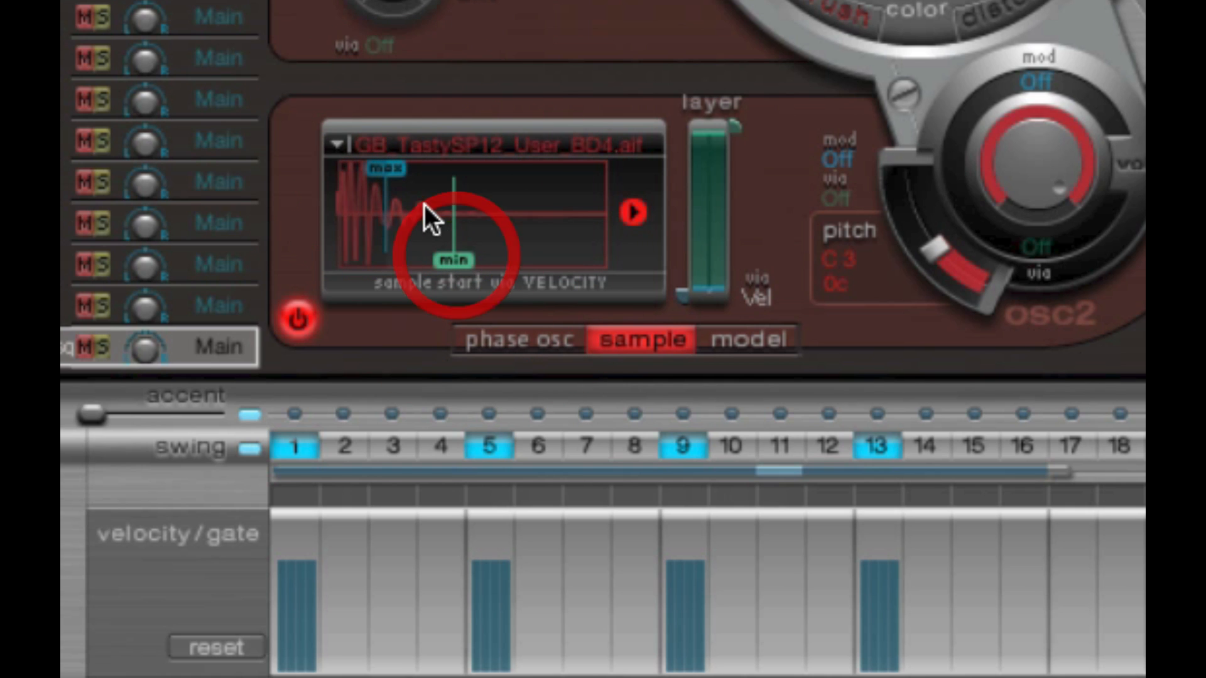
{"action": "left_click_drag", "start_coordinate": [383, 172], "coordinate": [368, 171]}
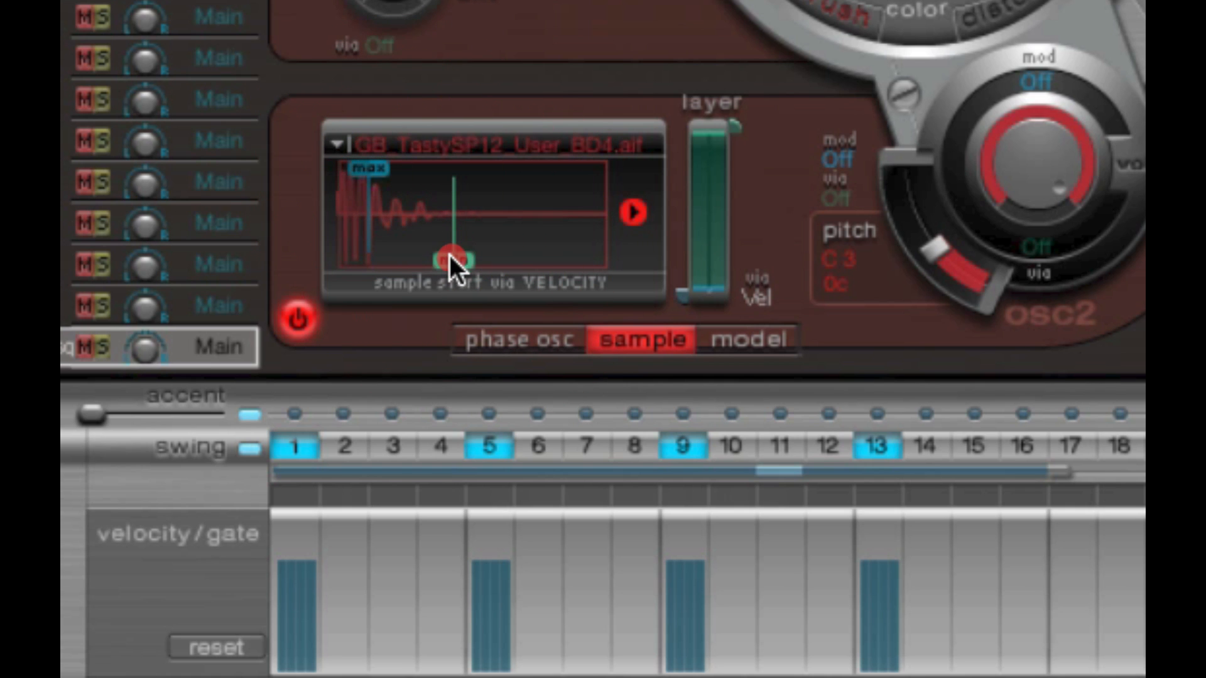
{"action": "left_click_drag", "start_coordinate": [450, 255], "coordinate": [471, 255]}
{"action": "left_click_drag", "start_coordinate": [368, 167], "coordinate": [380, 167]}
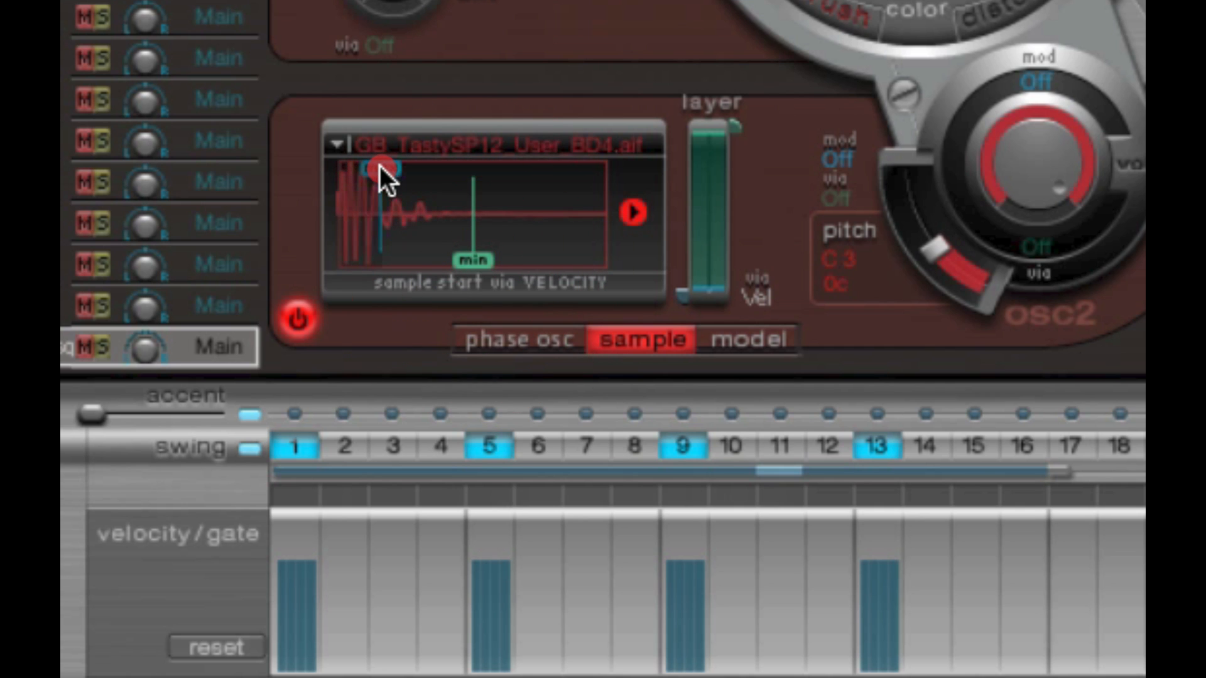
{"action": "left_click_drag", "start_coordinate": [465, 244], "coordinate": [473, 245]}
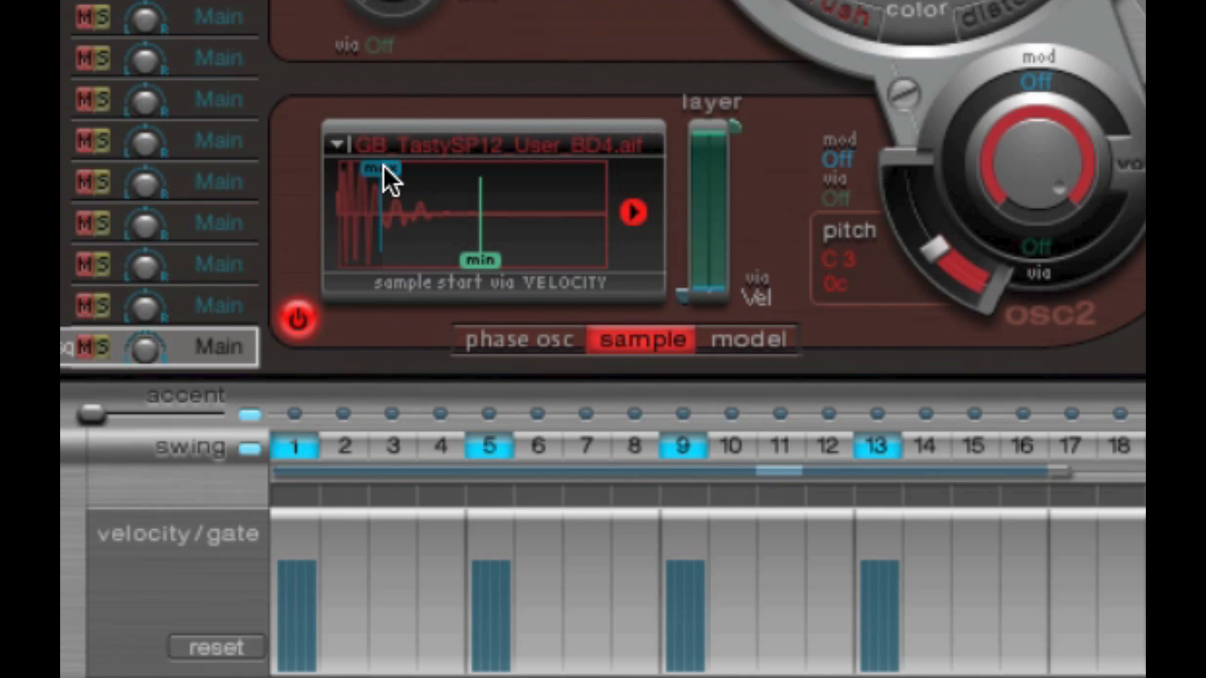
{"action": "left_click_drag", "start_coordinate": [384, 167], "coordinate": [376, 171]}
{"action": "left_click_drag", "start_coordinate": [475, 253], "coordinate": [465, 255]}
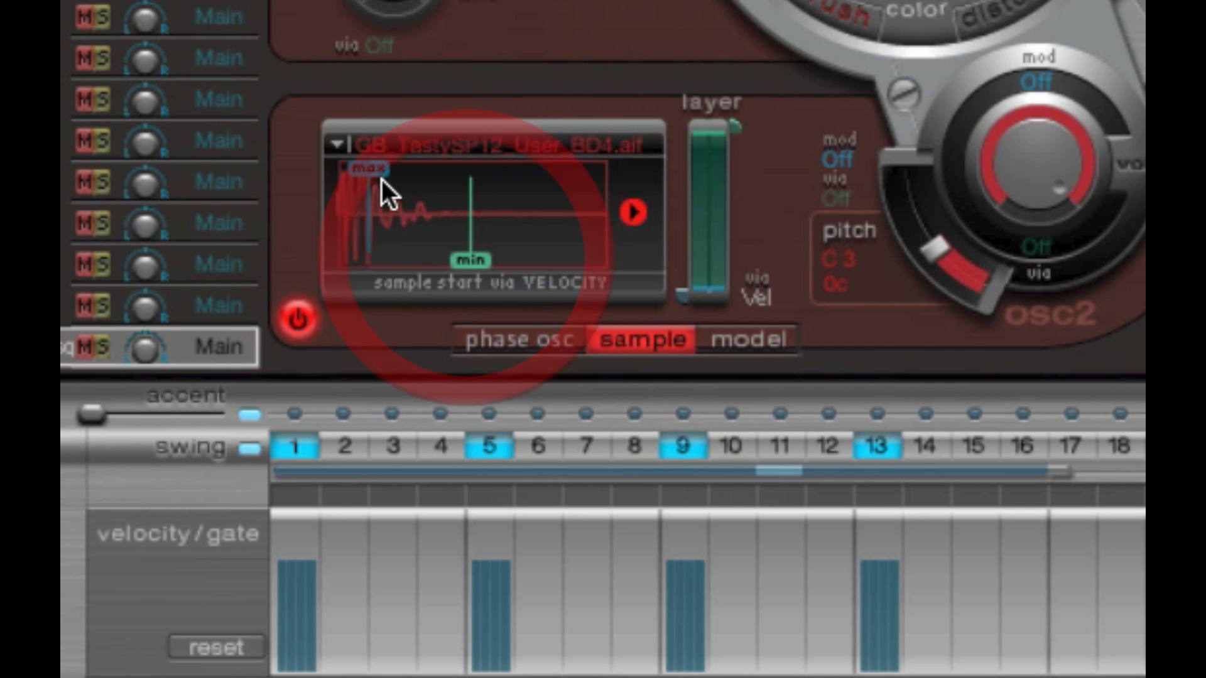
- Place the max start point at the sample's beginning with min further in, and raise step 1's velocity to near maximum
{"action": "mouse_move", "coordinate": [374, 169]}
{"action": "left_mouse_down"}
{"action": "mouse_move", "coordinate": [398, 175]}
{"action": "mouse_move", "coordinate": [308, 171]}
{"action": "left_mouse_up"}
{"action": "left_click_drag", "start_coordinate": [467, 257], "coordinate": [407, 258]}
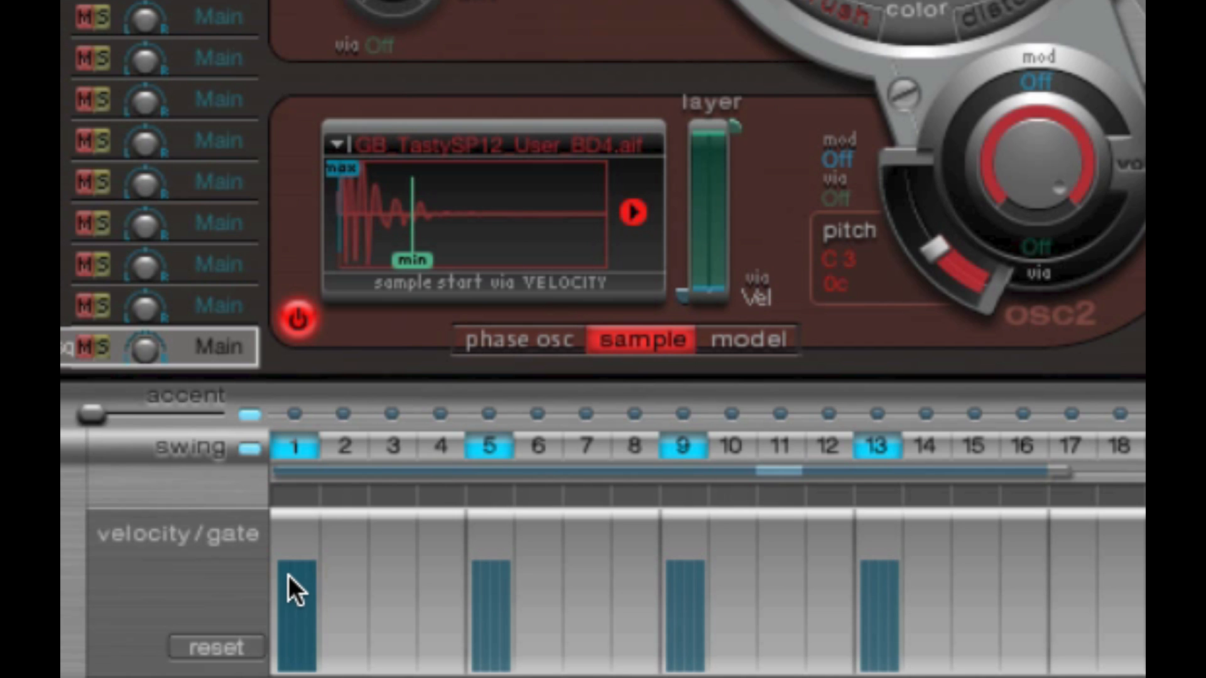
{"action": "left_click_drag", "start_coordinate": [290, 574], "coordinate": [296, 523]}
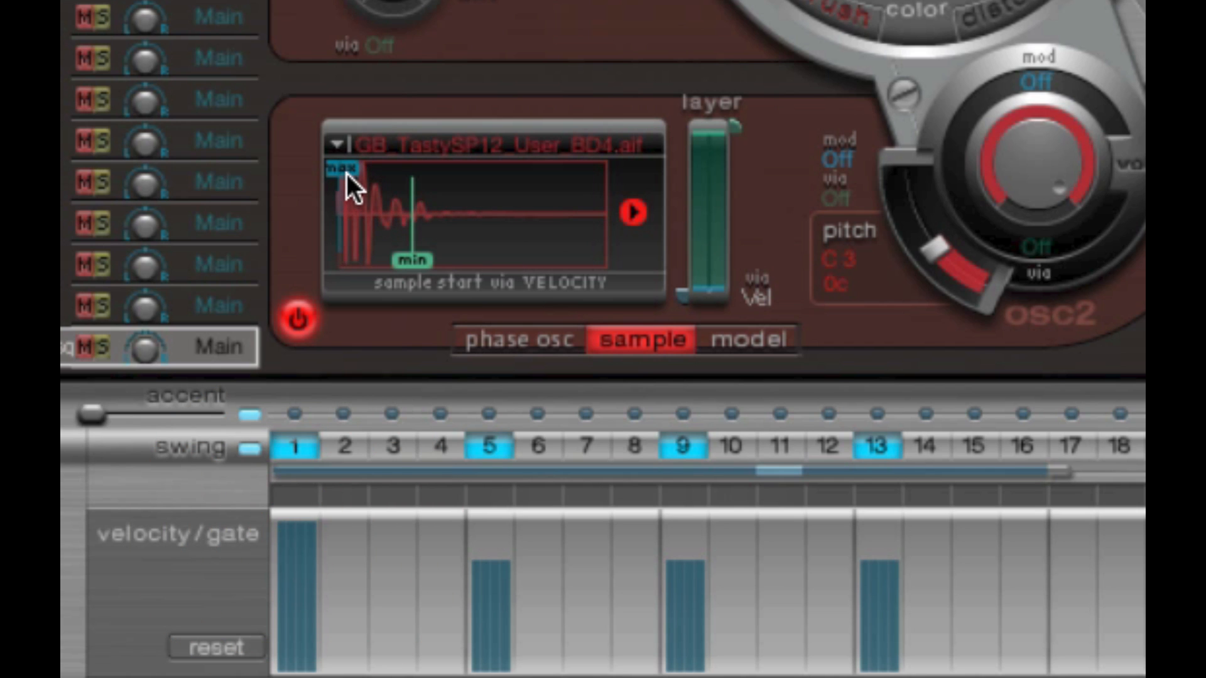
- Move the min sample start point slightly earlier and lower step 5's velocity to near minimum
{"action": "left_click", "coordinate": [338, 176]}
{"action": "left_click", "coordinate": [413, 257]}
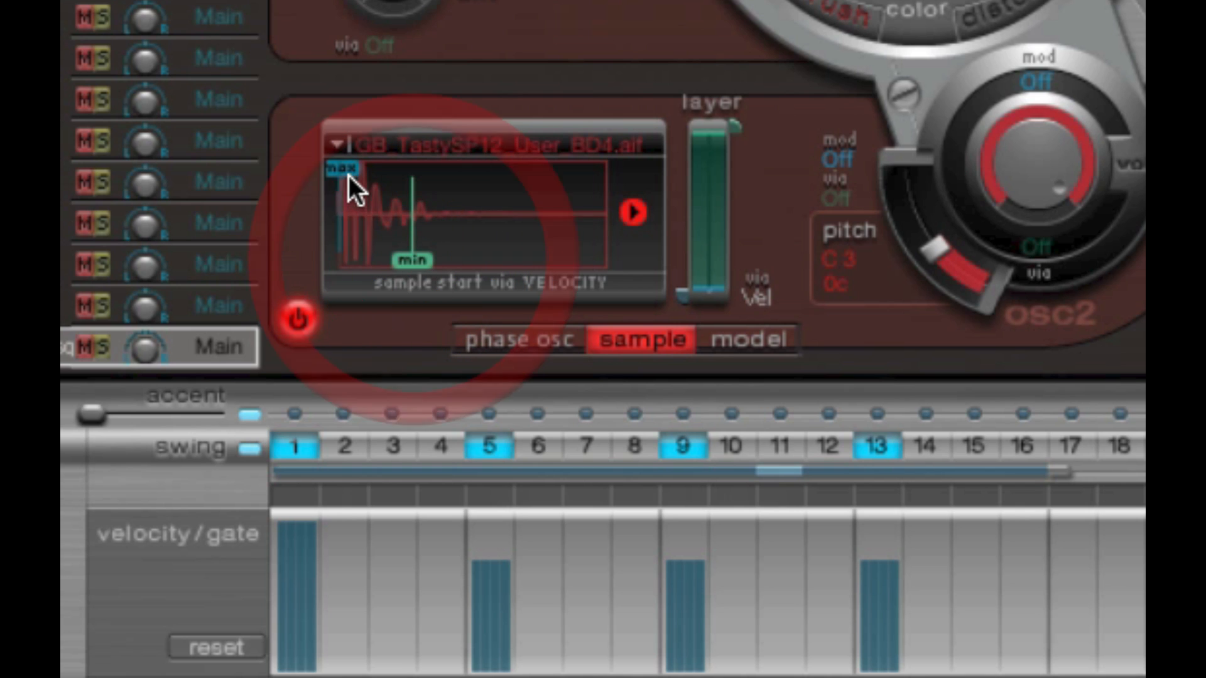
{"action": "left_click_drag", "start_coordinate": [409, 257], "coordinate": [401, 258]}
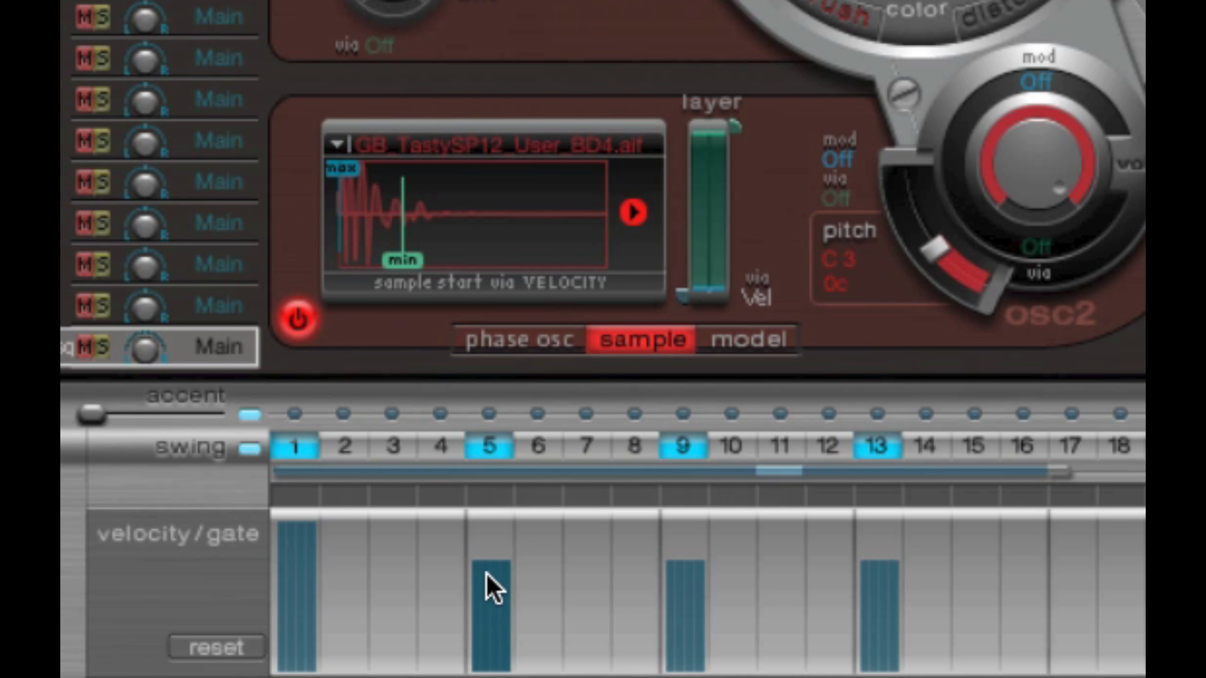
{"action": "left_click_drag", "start_coordinate": [486, 574], "coordinate": [491, 670]}
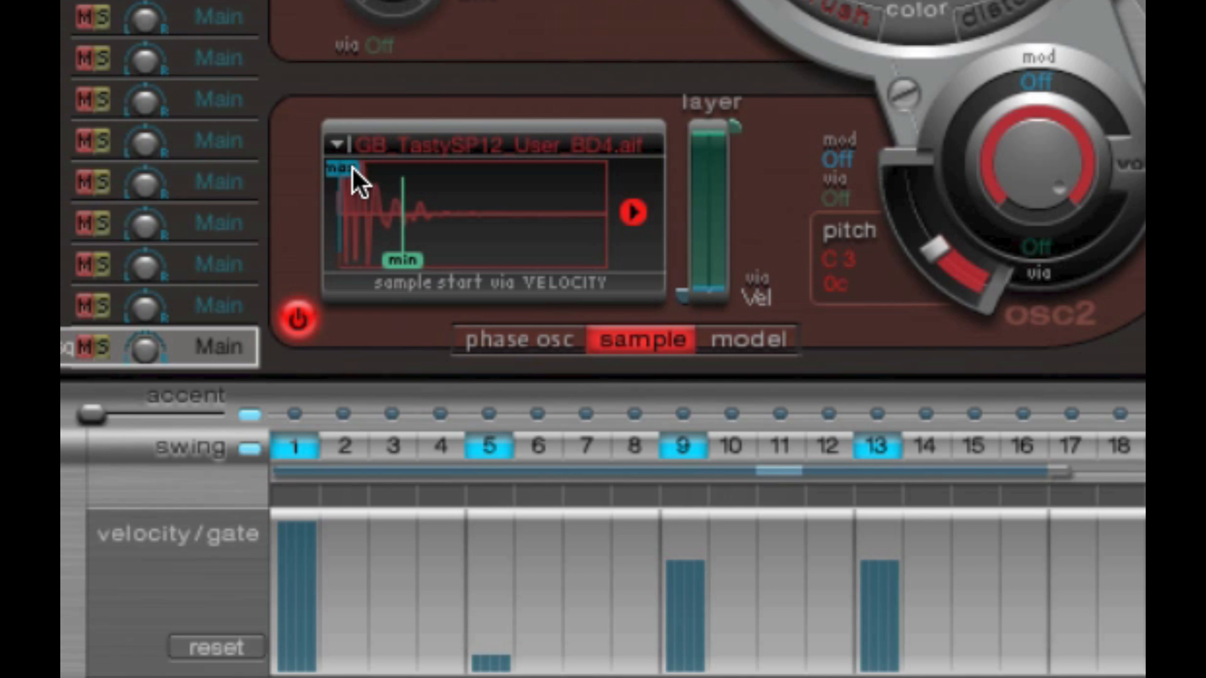
- Shift both the max and min sample start points slightly later in oscillator 2's kick sample
{"action": "left_click_drag", "start_coordinate": [354, 168], "coordinate": [363, 178]}
{"action": "left_click_drag", "start_coordinate": [405, 258], "coordinate": [427, 255]}
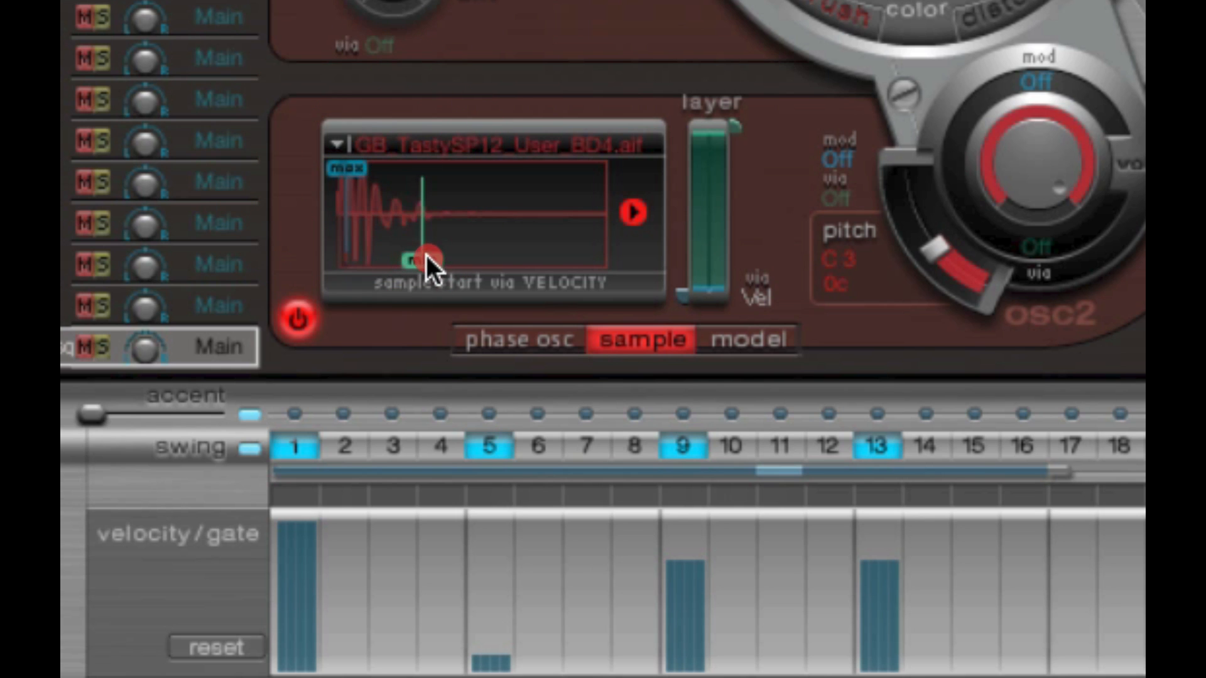
- Shift the max and min velocity start points back and forth through oscillator 2's kick sample
{"action": "left_click_drag", "start_coordinate": [363, 180], "coordinate": [375, 174]}
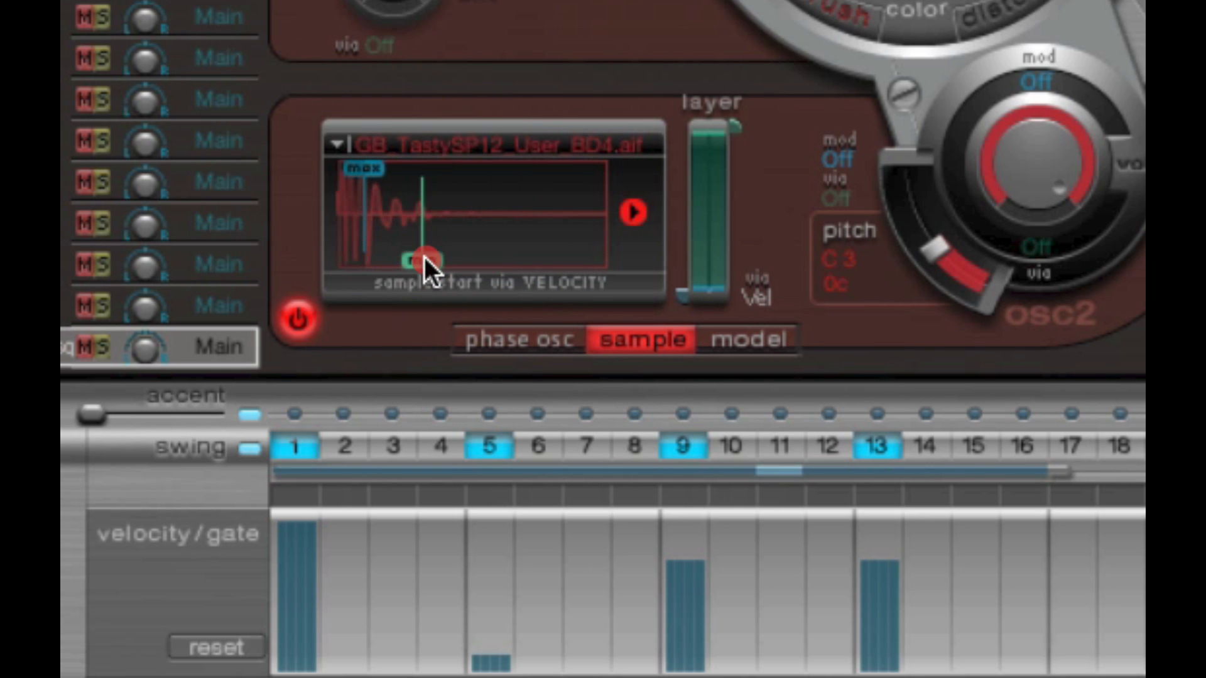
{"action": "left_click_drag", "start_coordinate": [426, 263], "coordinate": [436, 259]}
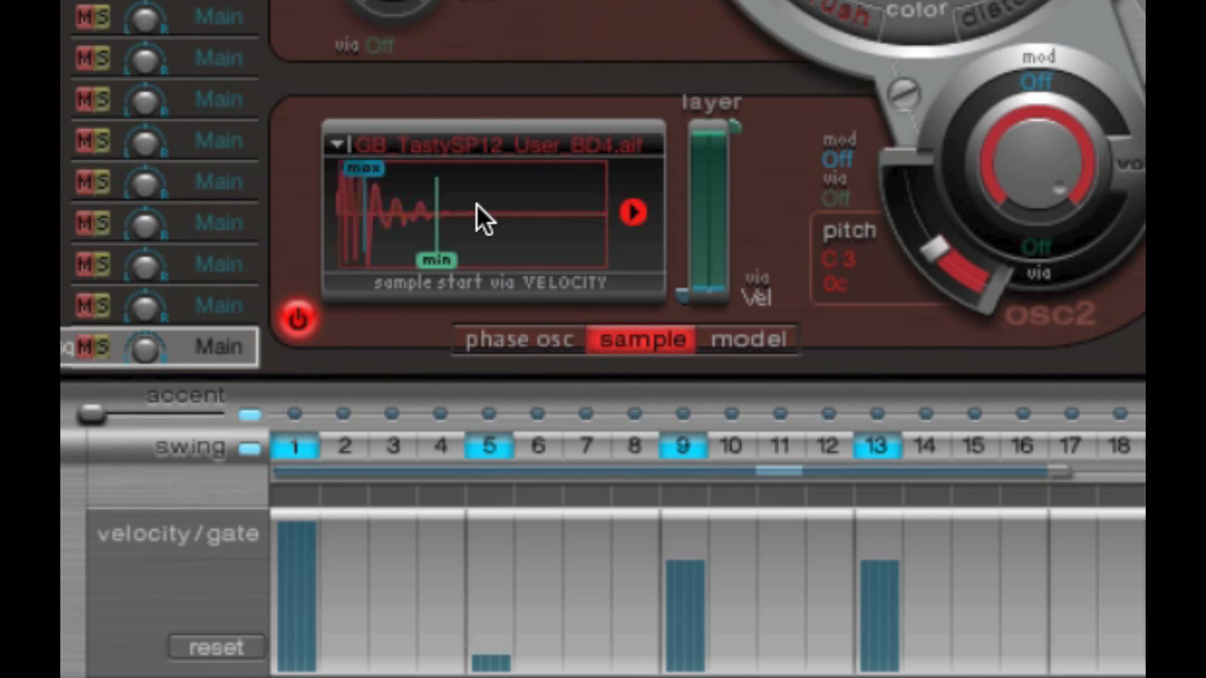
{"action": "left_click_drag", "start_coordinate": [364, 170], "coordinate": [343, 168]}
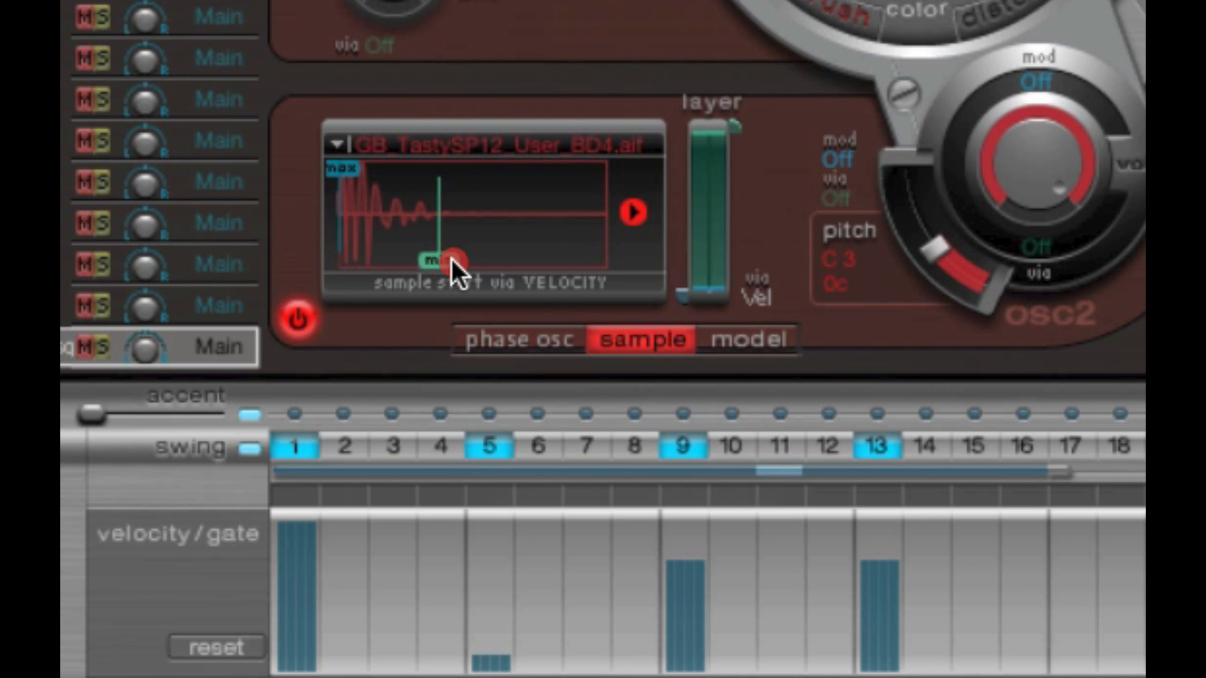
{"action": "left_click_drag", "start_coordinate": [451, 259], "coordinate": [496, 259]}
{"action": "mouse_move", "coordinate": [346, 170]}
{"action": "left_mouse_down"}
{"action": "mouse_move", "coordinate": [411, 175]}
{"action": "mouse_move", "coordinate": [364, 173]}
{"action": "left_mouse_up"}
{"action": "left_click_drag", "start_coordinate": [364, 169], "coordinate": [337, 169]}
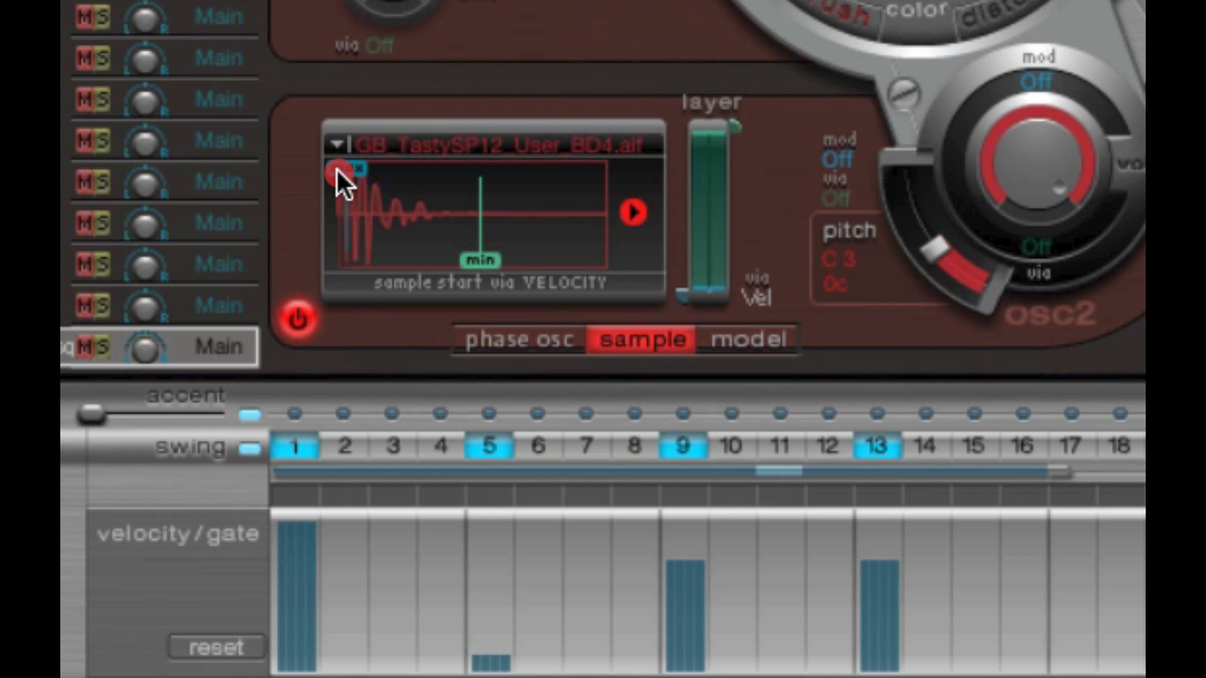
{"action": "left_click_drag", "start_coordinate": [477, 258], "coordinate": [451, 257]}
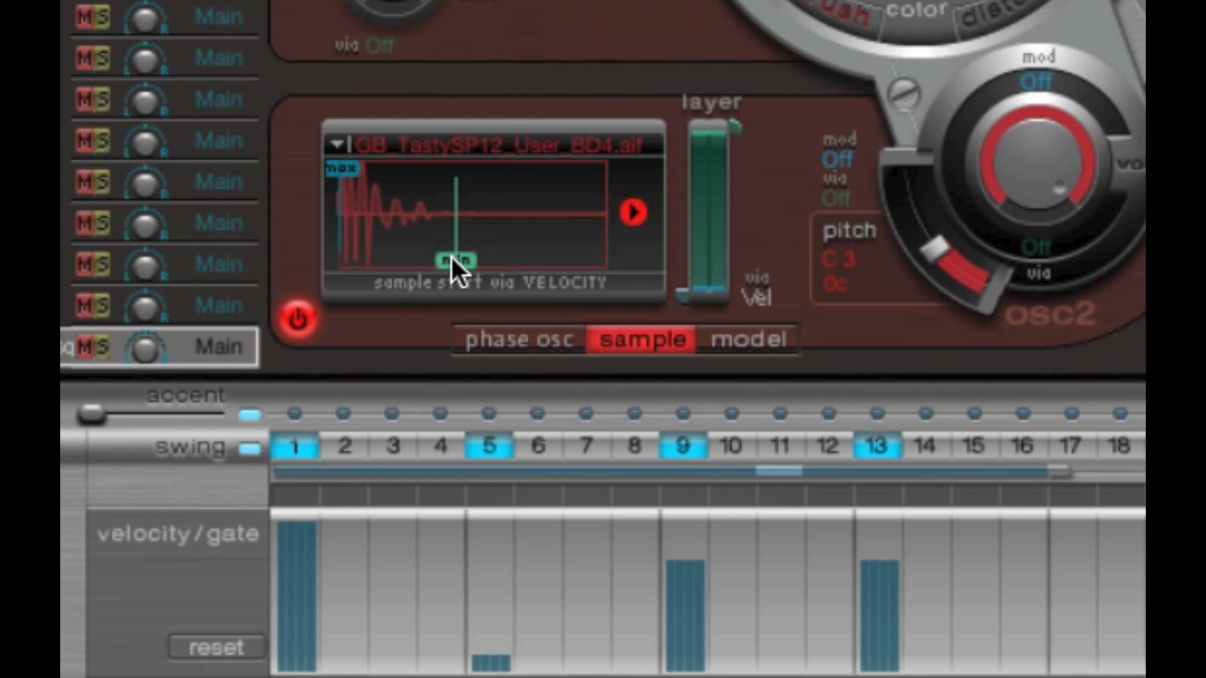
- Place both max and min start points at the sample's beginning and match the velocities of steps 1 and 5 to steps 9 and 13
{"action": "mouse_move", "coordinate": [347, 169]}
{"action": "left_mouse_down"}
{"action": "mouse_move", "coordinate": [387, 171]}
{"action": "mouse_move", "coordinate": [339, 177]}
{"action": "left_mouse_up"}
{"action": "left_click_drag", "start_coordinate": [461, 258], "coordinate": [294, 258]}
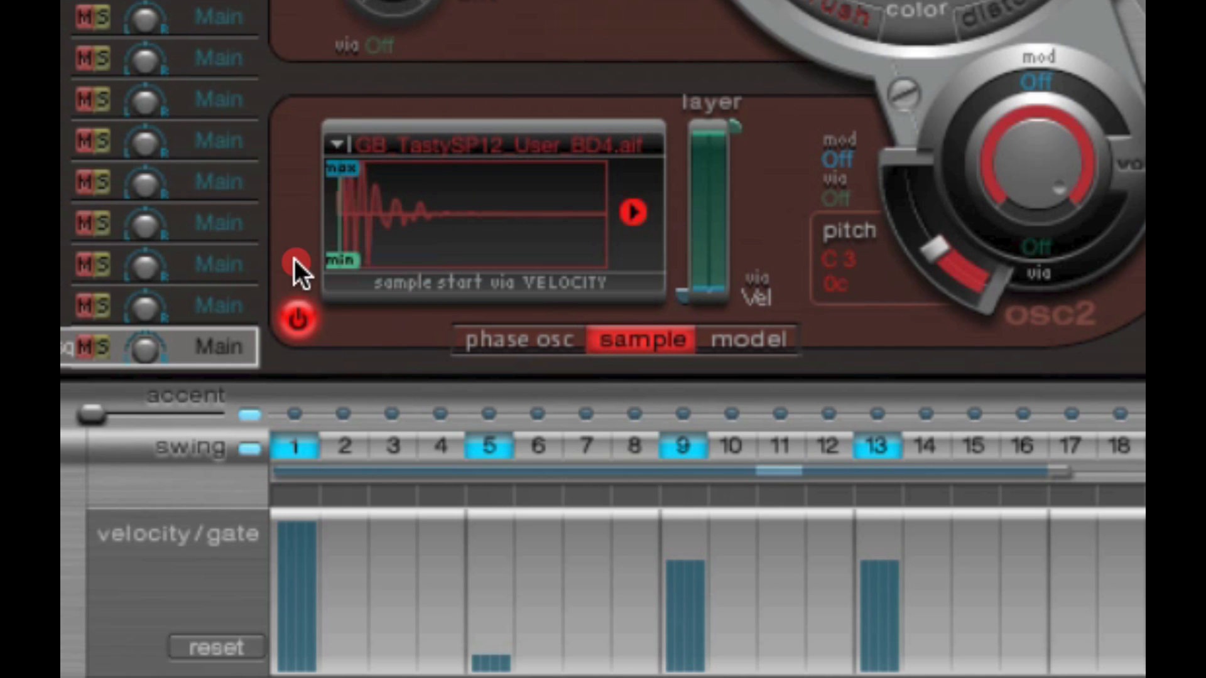
{"action": "left_click", "coordinate": [492, 559]}
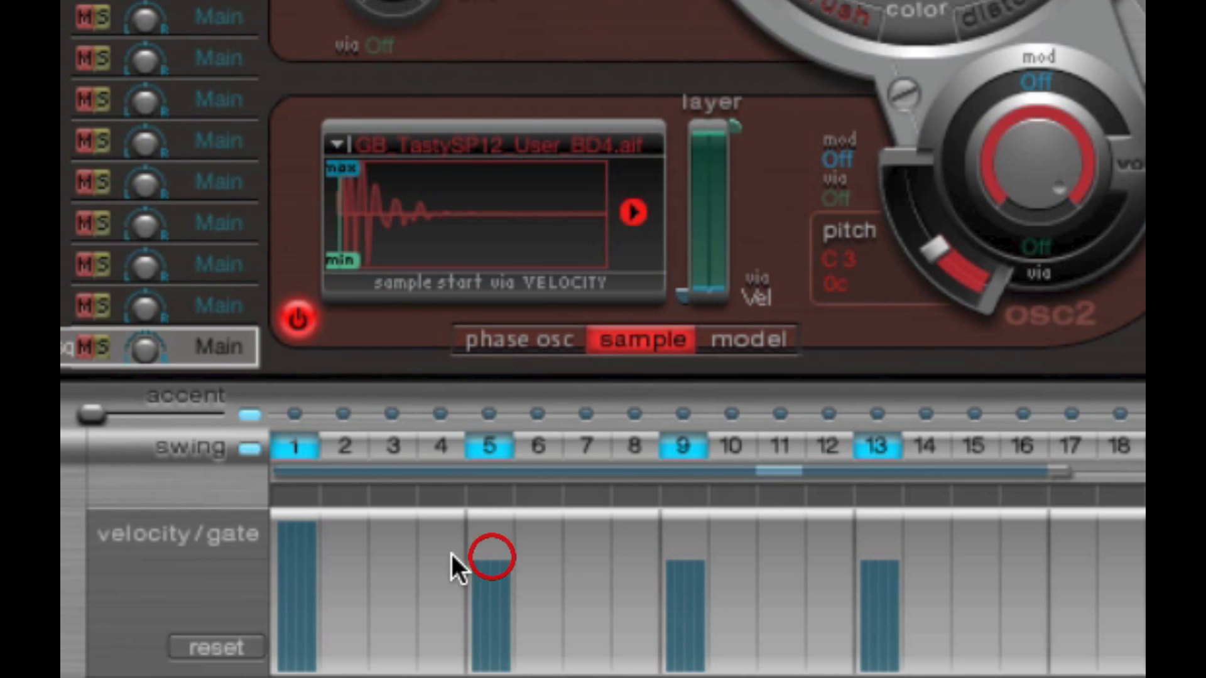
{"action": "left_click", "coordinate": [299, 560]}
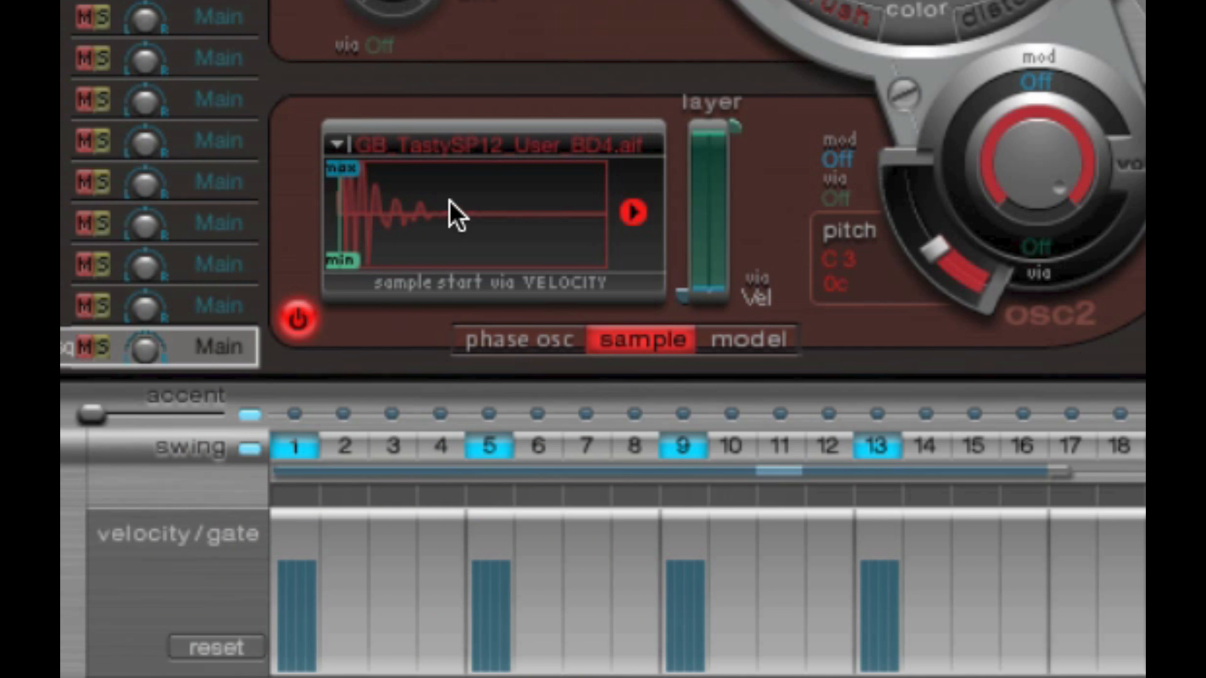
{"action": "left_click", "coordinate": [458, 145]}
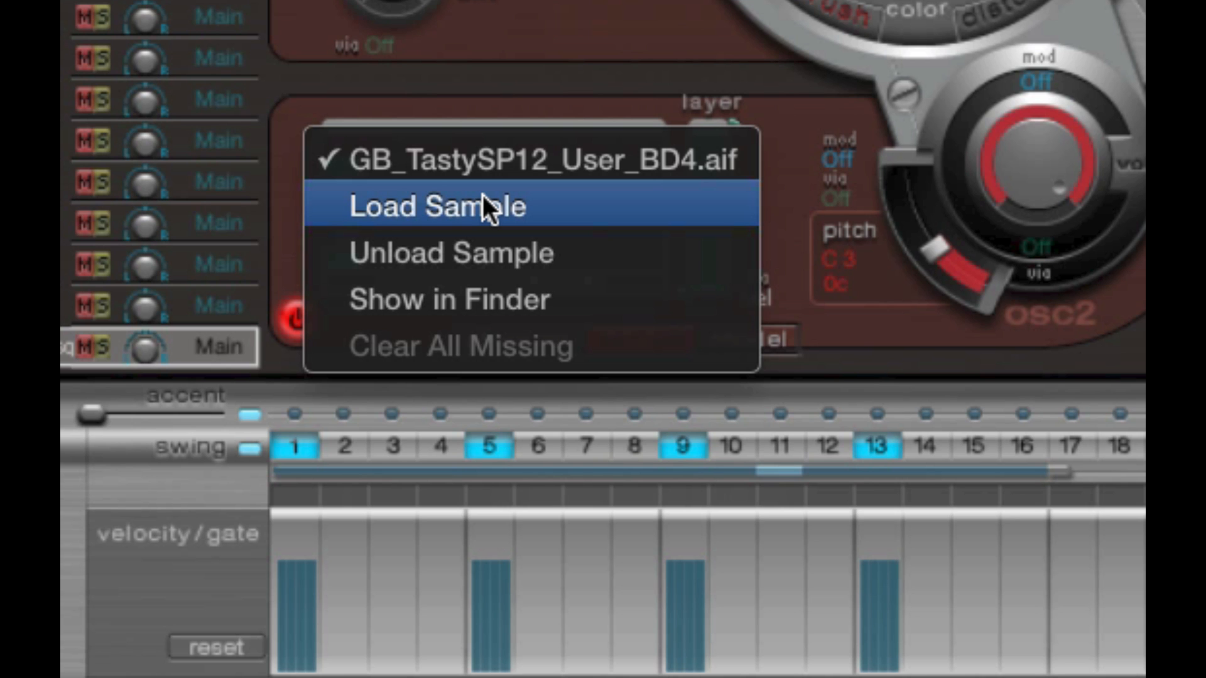
{"action": "left_click", "coordinate": [791, 153]}
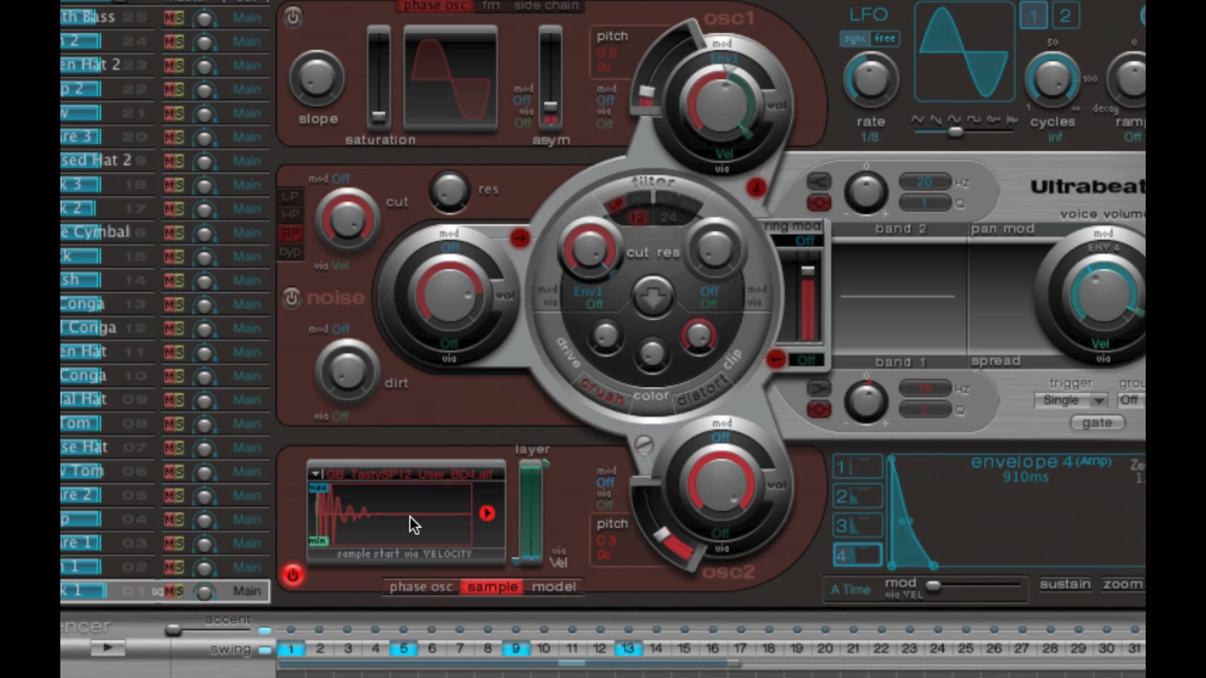
- Play the pattern while varying oscillator 2's pitch, stop it, and return the pitch to C3, 0c
{"action": "left_click", "coordinate": [109, 651]}
{"action": "left_click_drag", "start_coordinate": [660, 537], "coordinate": [684, 553]}
{"action": "left_click_drag", "start_coordinate": [625, 514], "coordinate": [625, 559]}
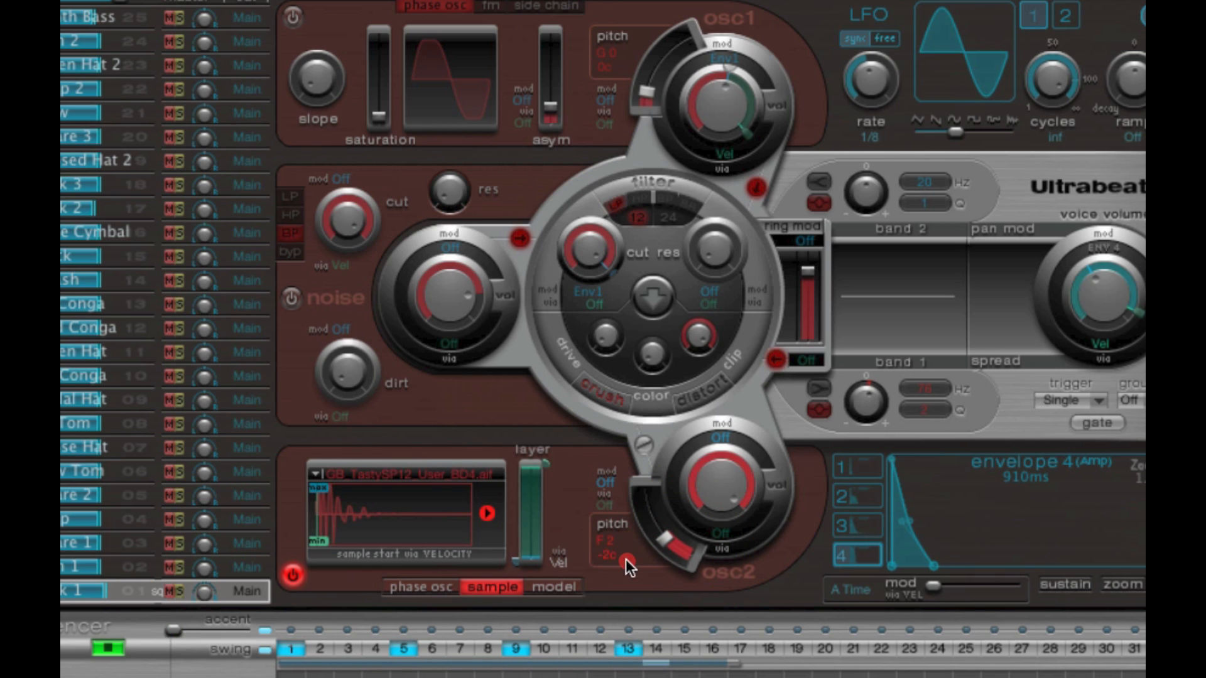
{"action": "mouse_move", "coordinate": [705, 480]}
{"action": "left_mouse_down"}
{"action": "mouse_move", "coordinate": [722, 592]}
{"action": "mouse_move", "coordinate": [717, 480]}
{"action": "left_mouse_up"}
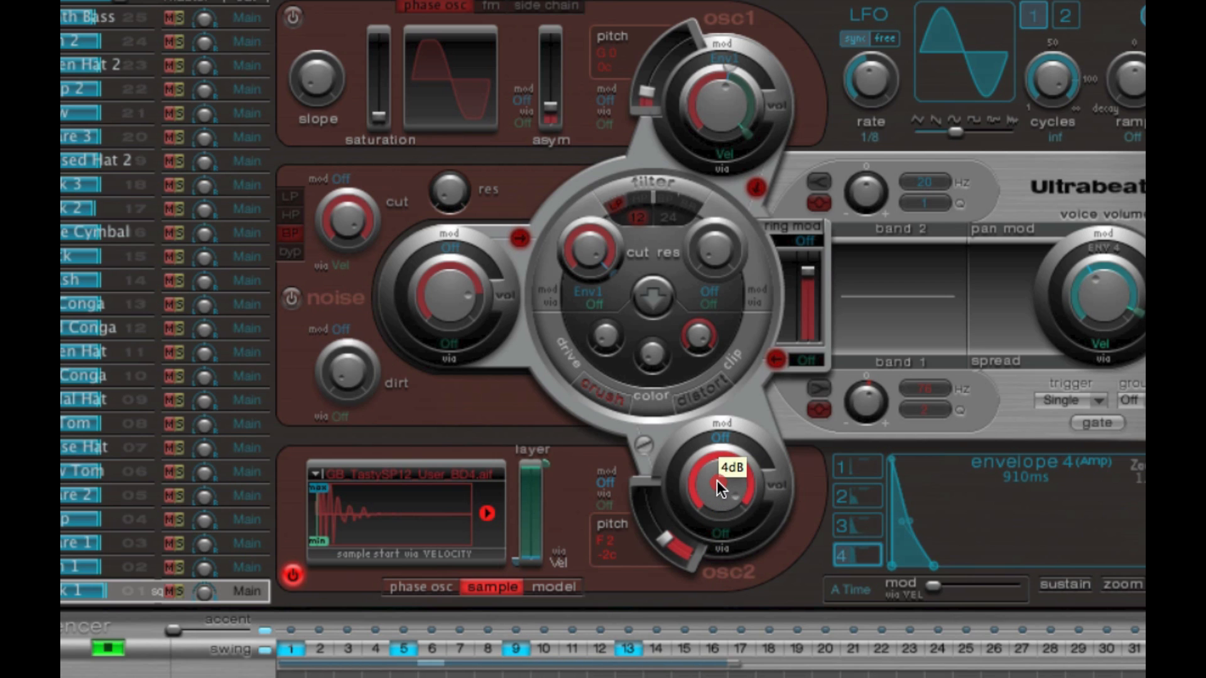
{"action": "left_click", "coordinate": [104, 649]}
{"action": "mouse_move", "coordinate": [671, 548]}
{"action": "left_mouse_down"}
{"action": "mouse_move", "coordinate": [660, 540]}
{"action": "mouse_move", "coordinate": [679, 562]}
{"action": "left_mouse_up"}
{"action": "left_click", "coordinate": [675, 554], "text": "alt"}
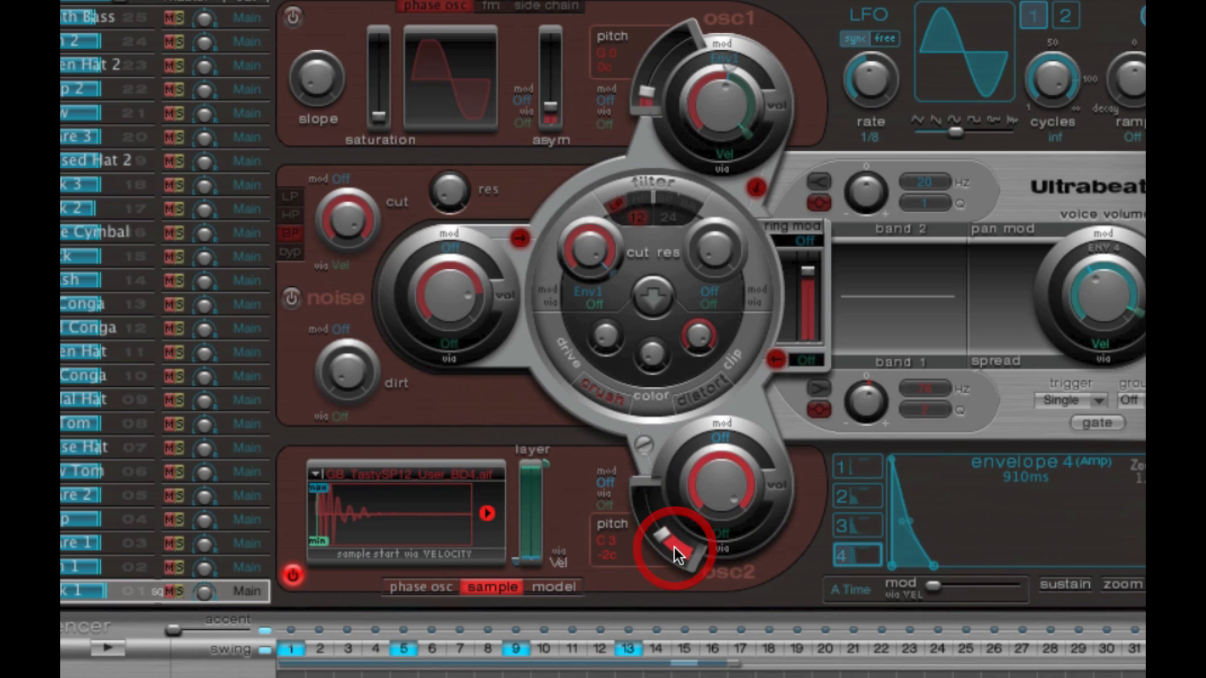
{"action": "left_click", "coordinate": [609, 557], "text": "alt"}
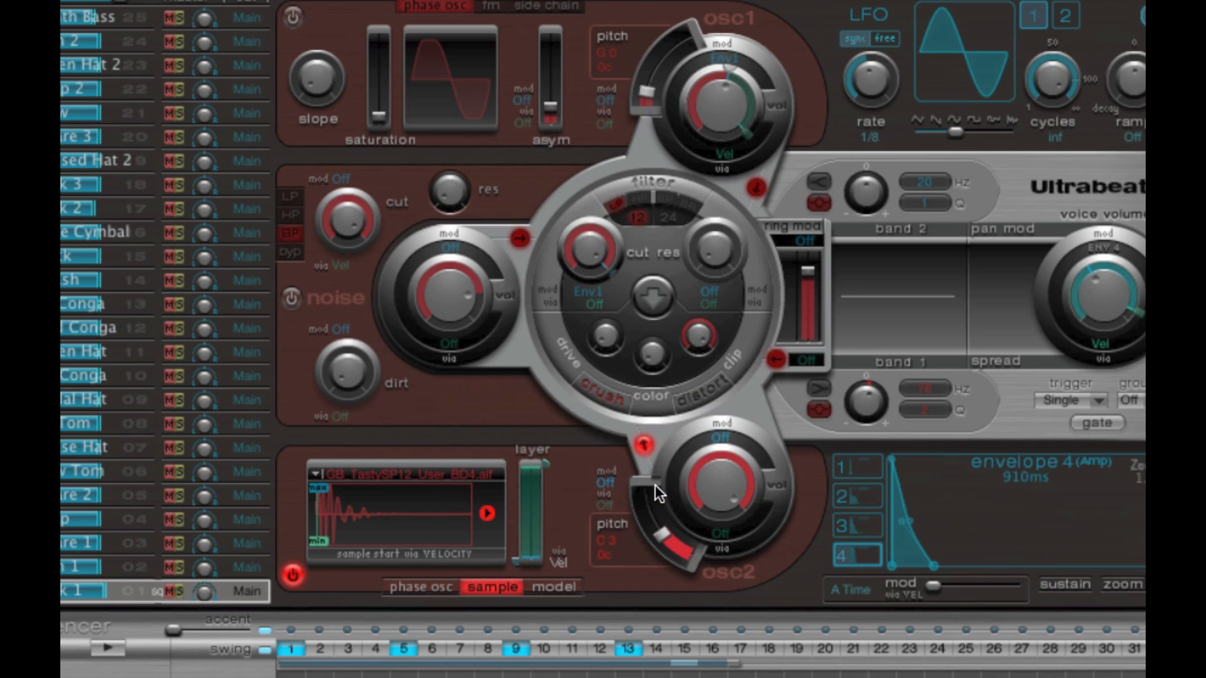
- Activate crush and the filter, start the sequencer, and flip the signal order between filter and distortion
{"action": "left_click", "coordinate": [606, 401]}
{"action": "left_click", "coordinate": [658, 183]}
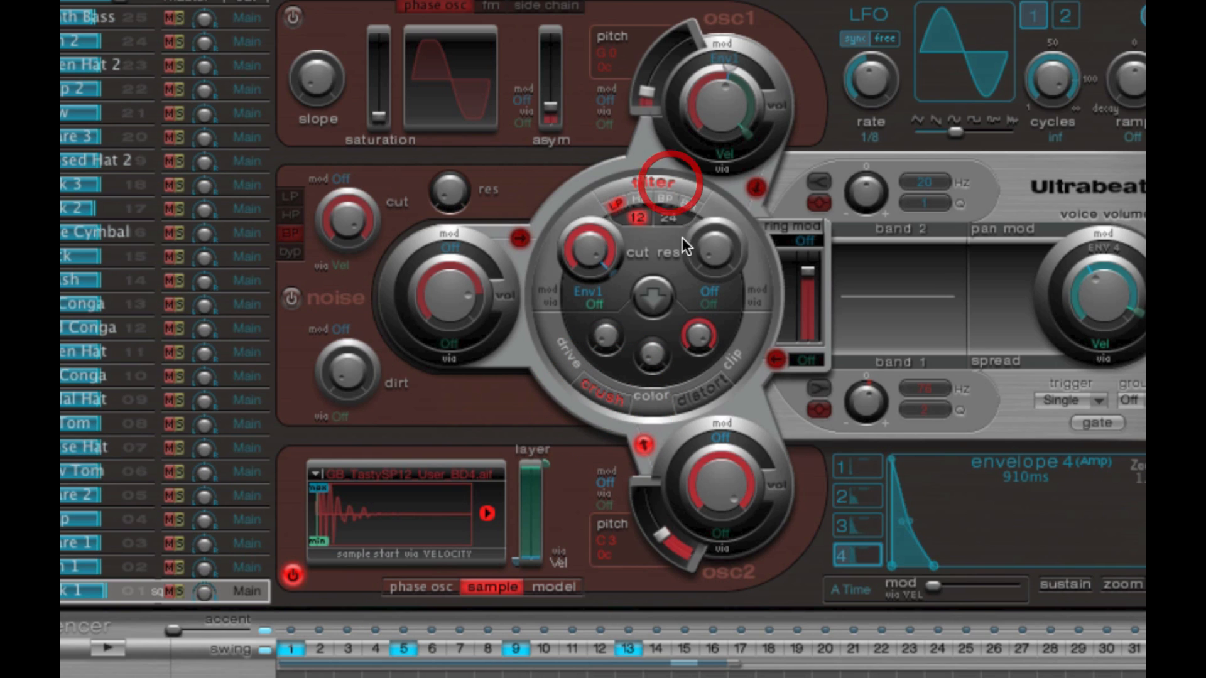
{"action": "left_click", "coordinate": [116, 640]}
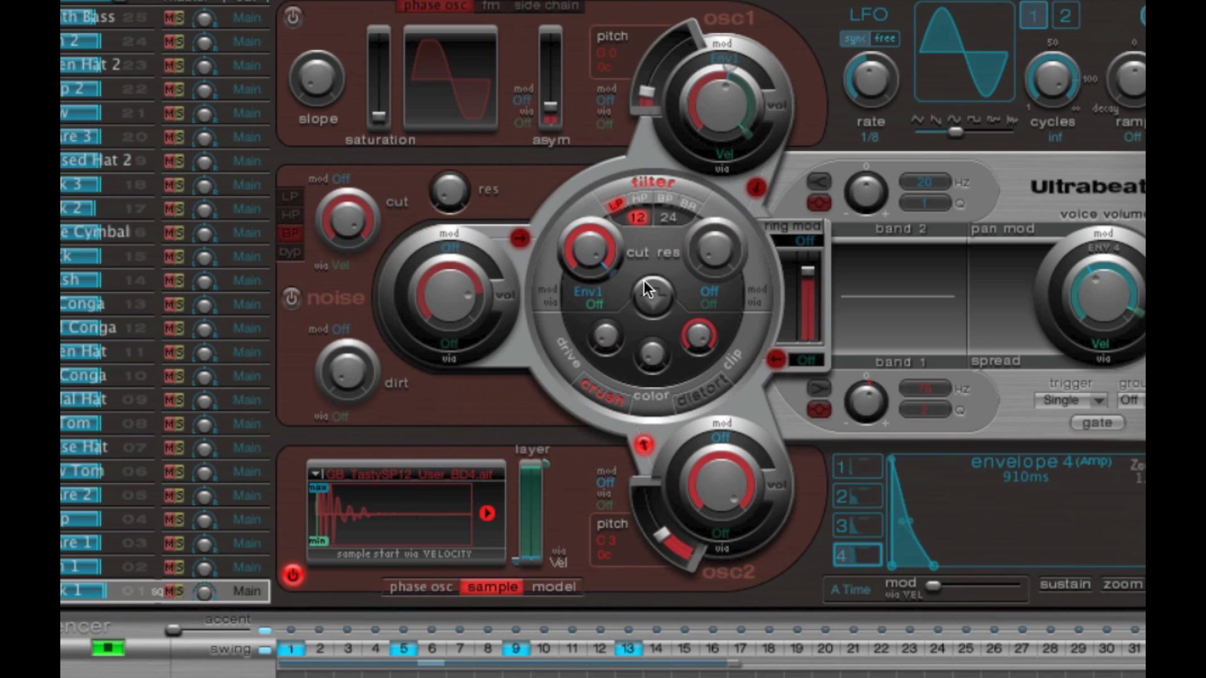
{"action": "left_click", "coordinate": [643, 307]}
- Raise the crush drive slightly, set the filter resonance to 0.71, and fine-tune the cutoff
{"action": "mouse_move", "coordinate": [603, 335]}
{"action": "left_mouse_down"}
{"action": "mouse_move", "coordinate": [606, 263]}
{"action": "mouse_move", "coordinate": [590, 294]}
{"action": "mouse_move", "coordinate": [597, 328]}
{"action": "left_mouse_up"}
{"action": "left_click_drag", "start_coordinate": [716, 242], "coordinate": [734, 103]}
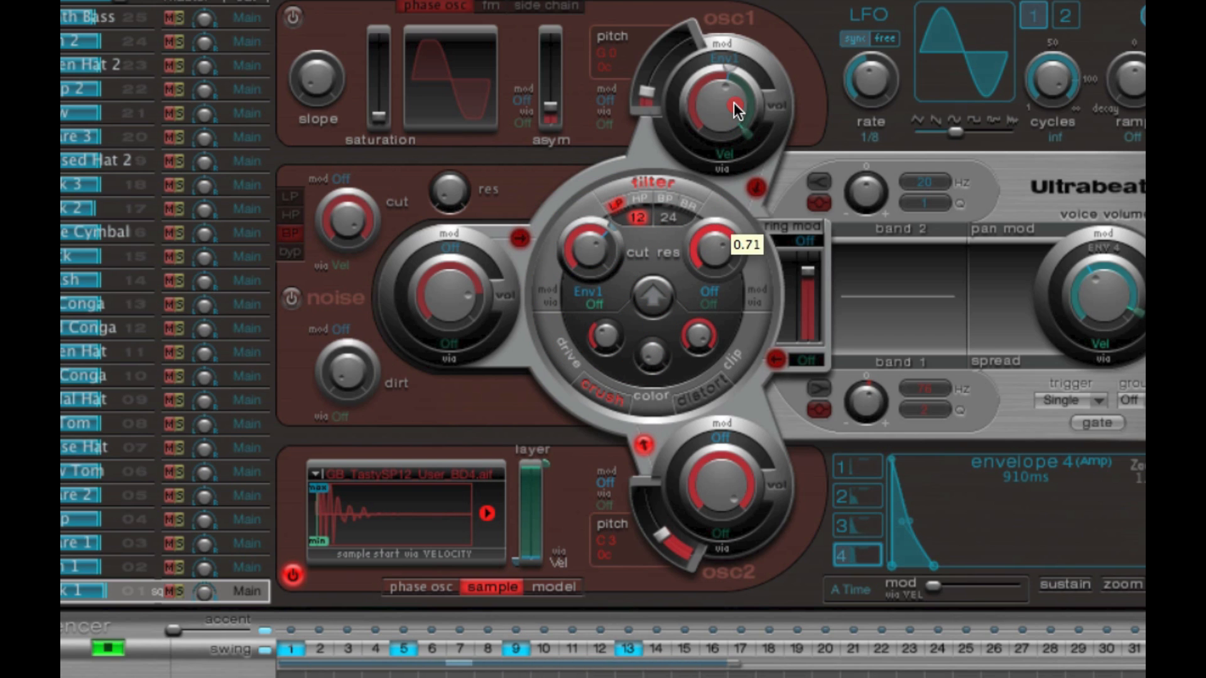
{"action": "mouse_move", "coordinate": [594, 256]}
{"action": "left_mouse_down"}
{"action": "mouse_move", "coordinate": [594, 269]}
{"action": "mouse_move", "coordinate": [592, 255]}
{"action": "left_mouse_up"}
- Lower oscillator 2's volume slightly and readjust the crush drive
{"action": "left_click_drag", "start_coordinate": [722, 488], "coordinate": [721, 506]}
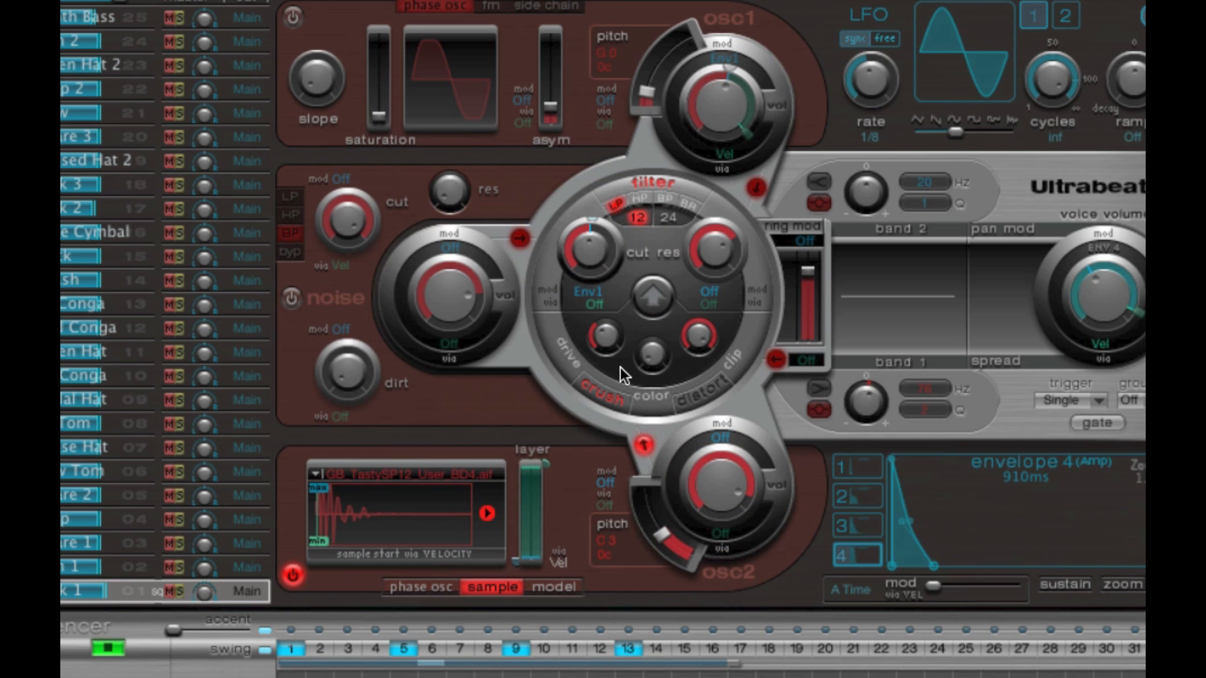
{"action": "left_click_drag", "start_coordinate": [605, 342], "coordinate": [607, 296]}
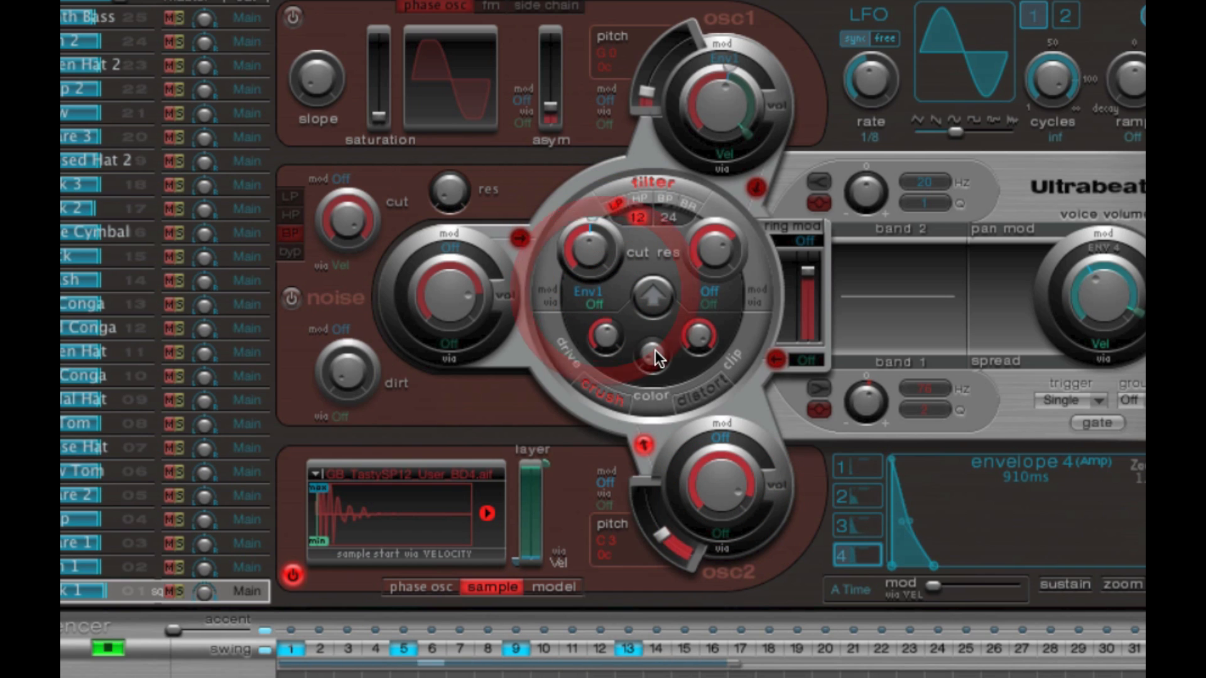
{"action": "left_click_drag", "start_coordinate": [608, 337], "coordinate": [607, 343]}
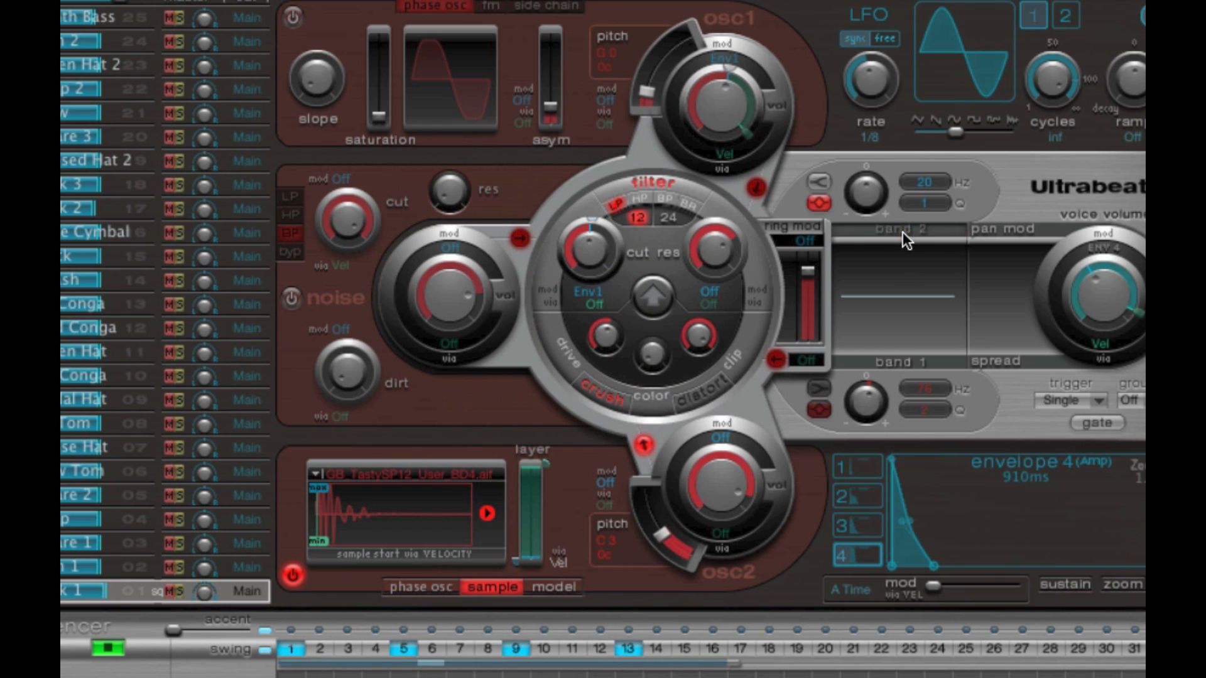
- Enable both EQ bands and raise band 2's frequency to 120 Hz
{"action": "left_click", "coordinate": [902, 230]}
{"action": "left_click", "coordinate": [895, 363]}
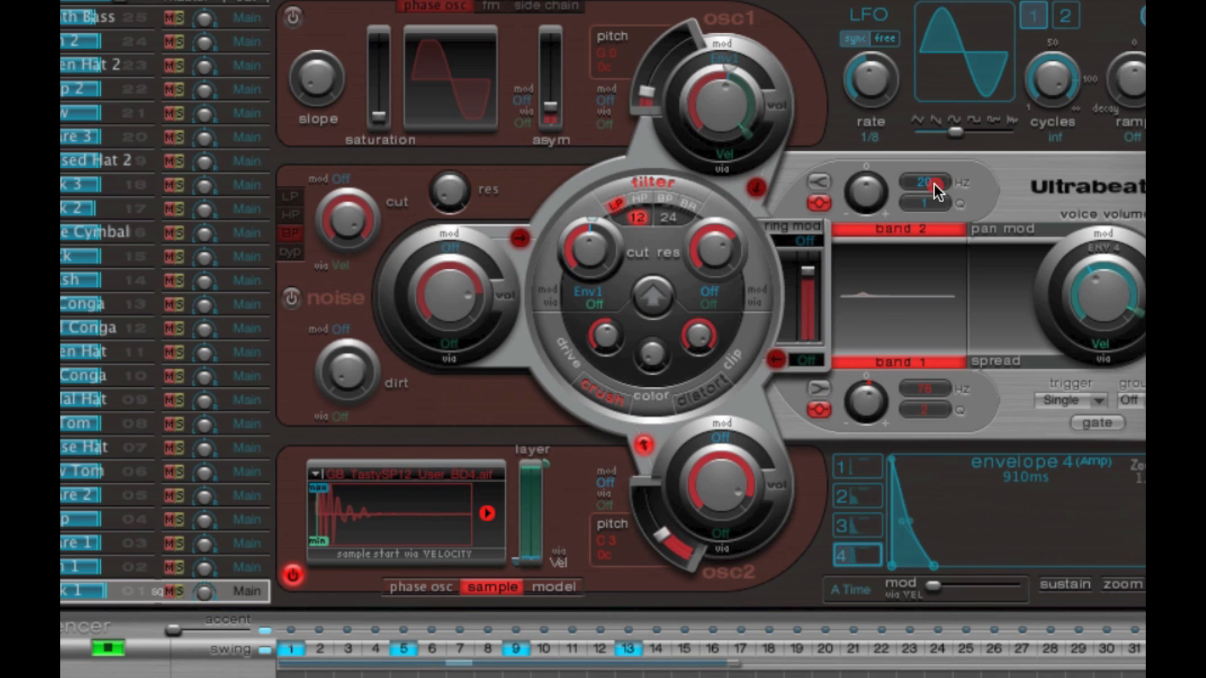
{"action": "left_click_drag", "start_coordinate": [934, 183], "coordinate": [936, 18]}
{"action": "left_click_drag", "start_coordinate": [930, 185], "coordinate": [934, 141]}
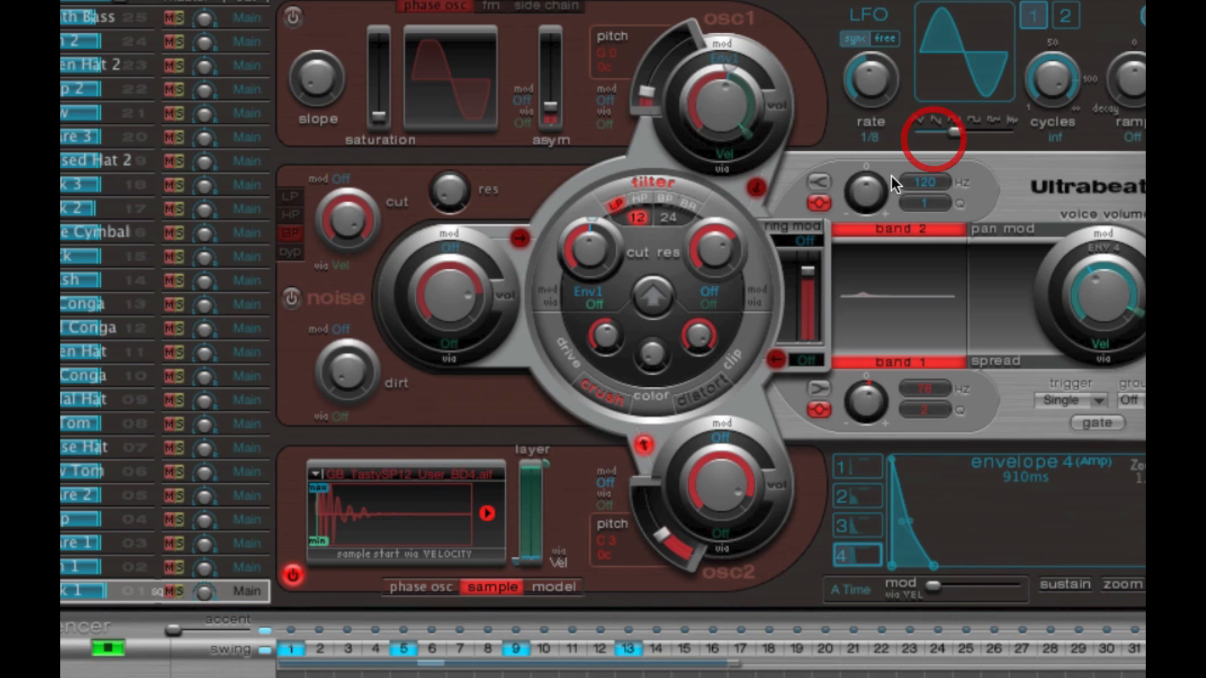
- Boost EQ band 2 at 920 Hz with a Q of 2, cut band 1's gain, and stop the sequencer
{"action": "left_click_drag", "start_coordinate": [877, 181], "coordinate": [884, 126]}
{"action": "left_click_drag", "start_coordinate": [869, 268], "coordinate": [915, 275]}
{"action": "left_click_drag", "start_coordinate": [871, 191], "coordinate": [913, 210]}
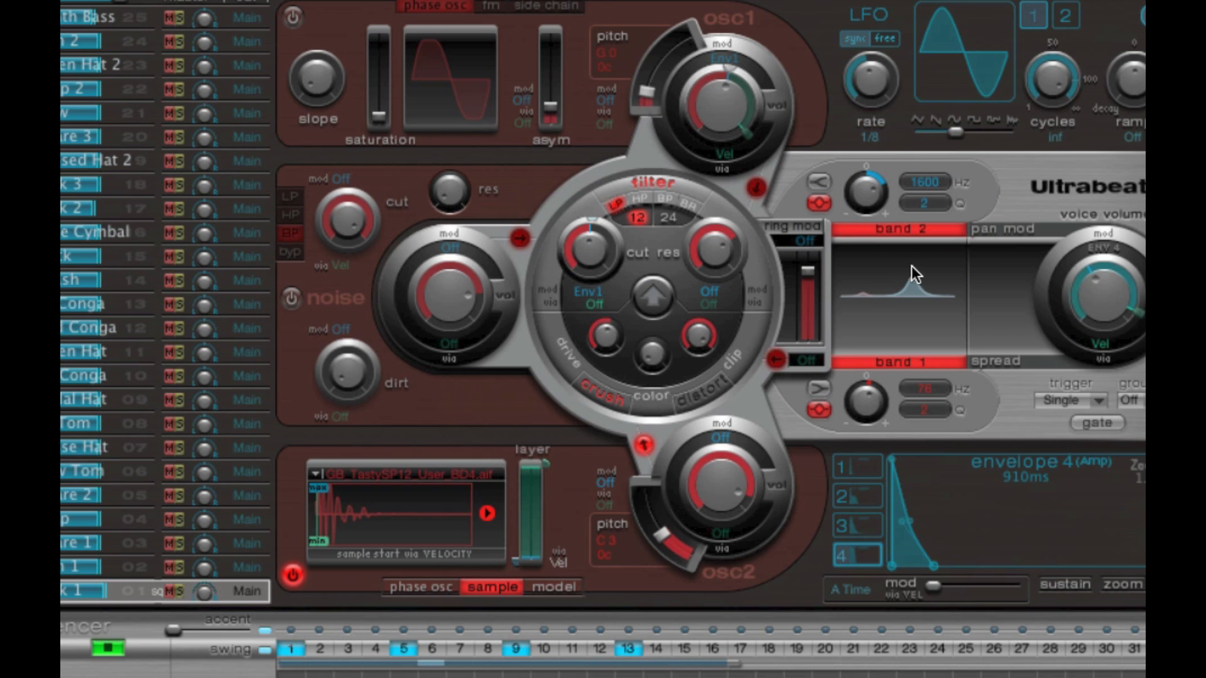
{"action": "left_click_drag", "start_coordinate": [911, 267], "coordinate": [904, 271]}
{"action": "left_click_drag", "start_coordinate": [872, 397], "coordinate": [872, 428]}
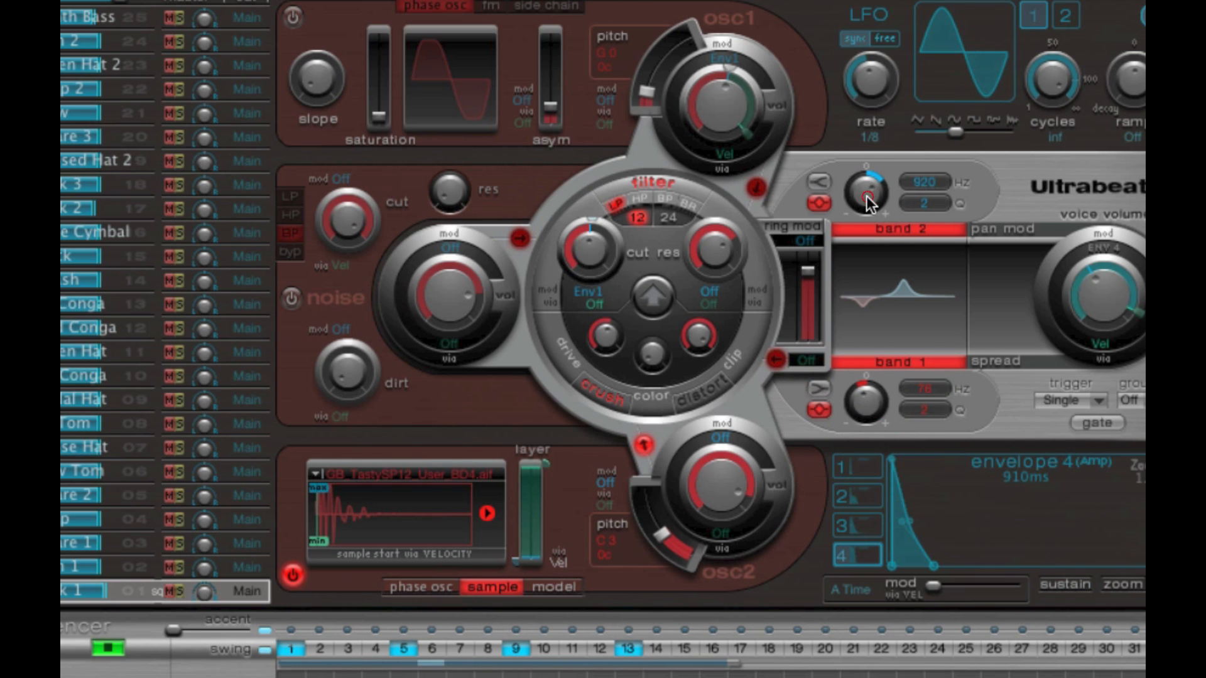
{"action": "left_click", "coordinate": [113, 651]}
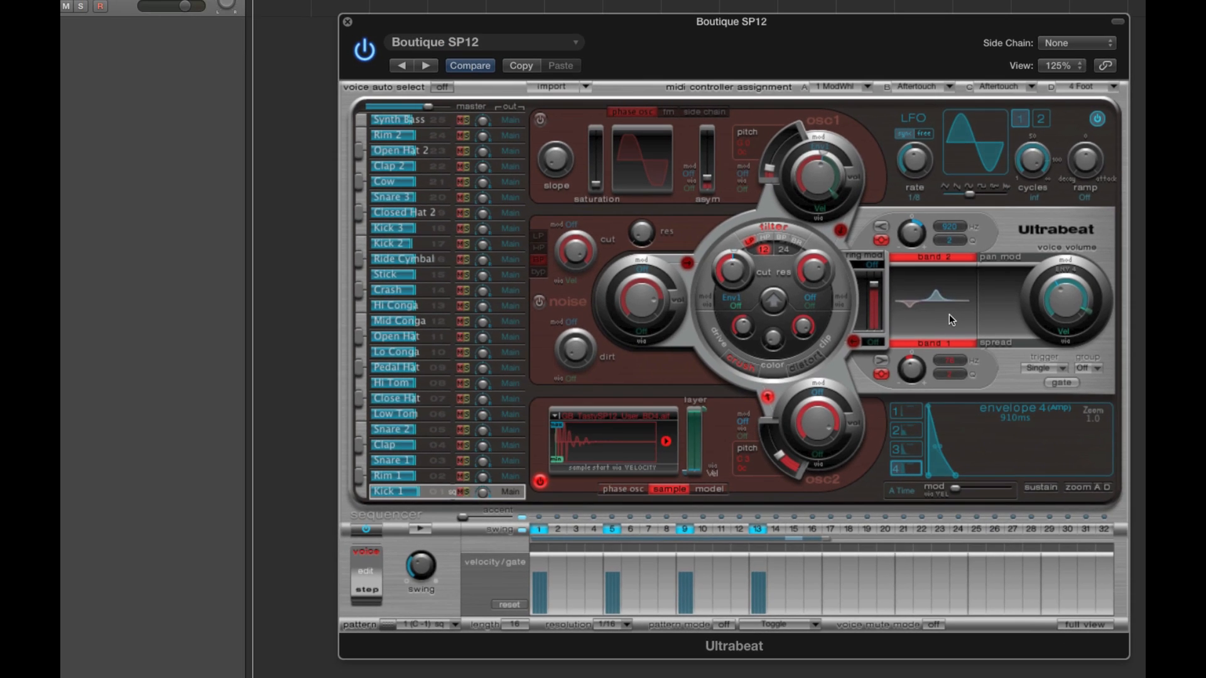
- Open the sample loader for oscillator 2 and browse the Ultrabeat Samples library, checking the Boutique 909 folder's contents
{"action": "left_click", "coordinate": [593, 415]}
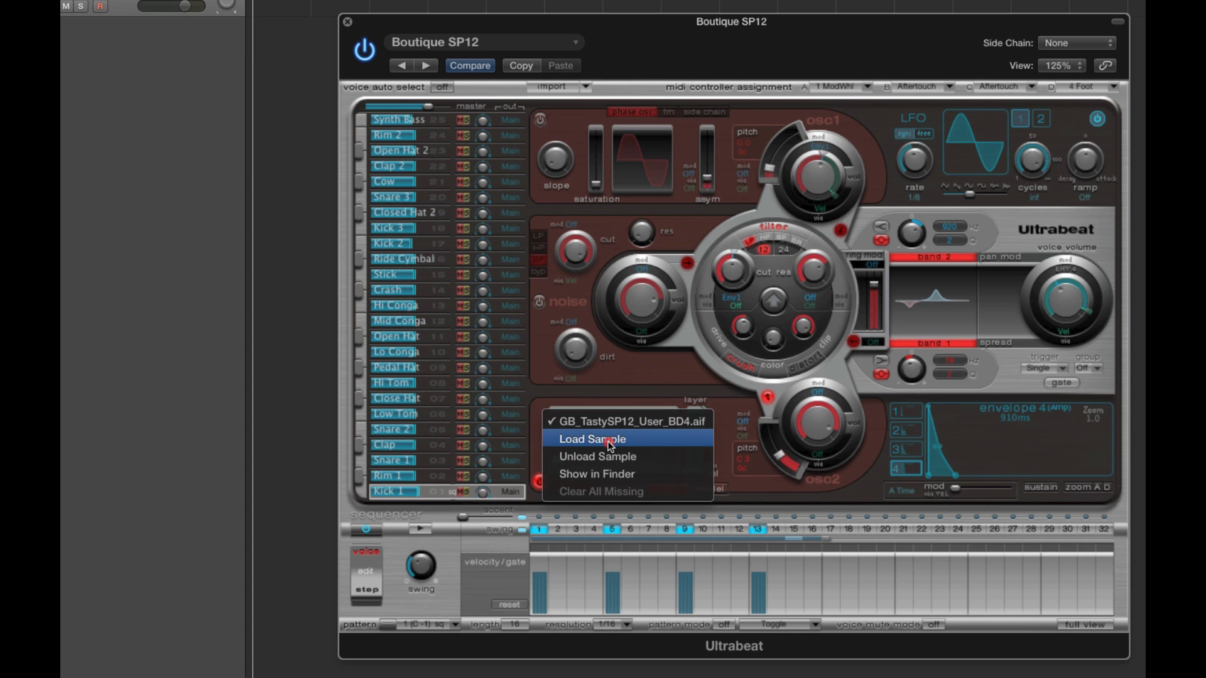
{"action": "left_click", "coordinate": [602, 436]}
{"action": "left_click_drag", "start_coordinate": [603, 9], "coordinate": [287, 10]}
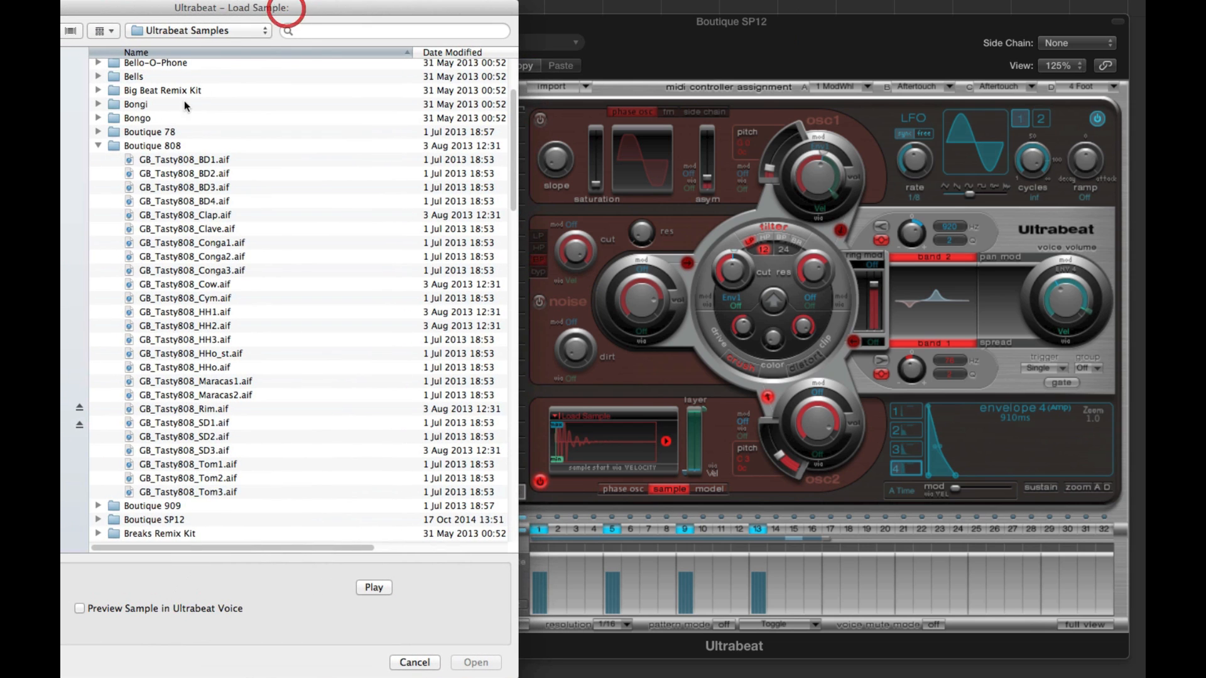
{"action": "left_click", "coordinate": [98, 143]}
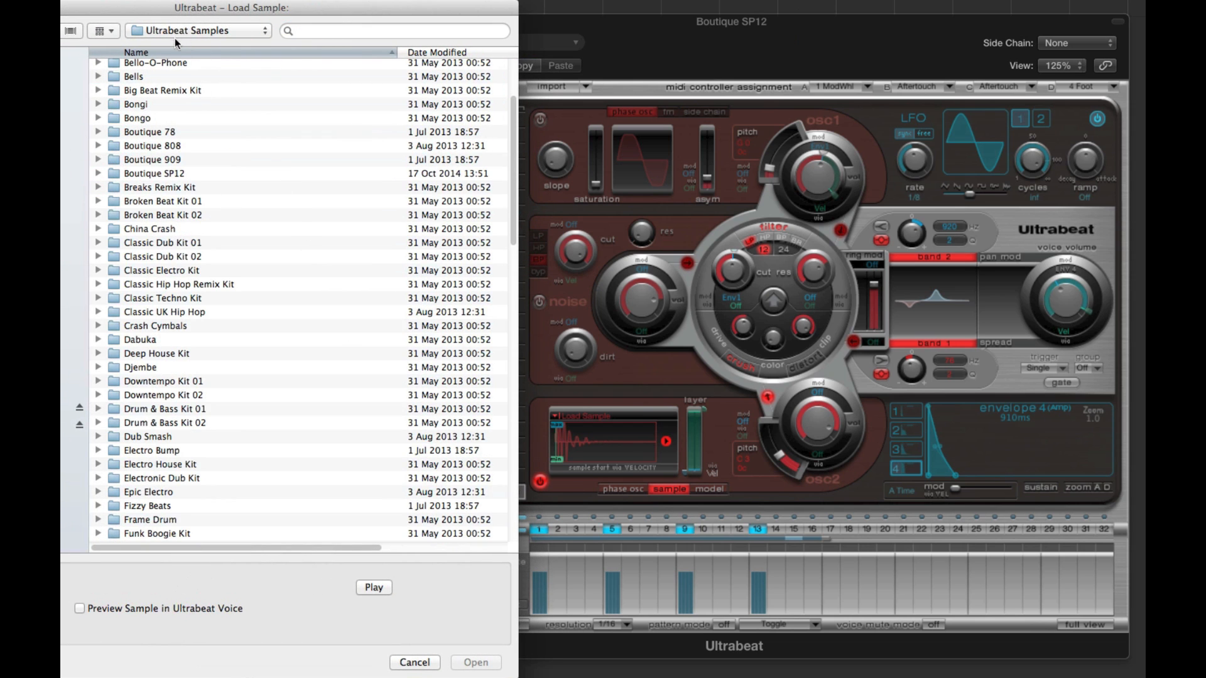
{"action": "left_click_drag", "start_coordinate": [514, 244], "coordinate": [516, 209]}
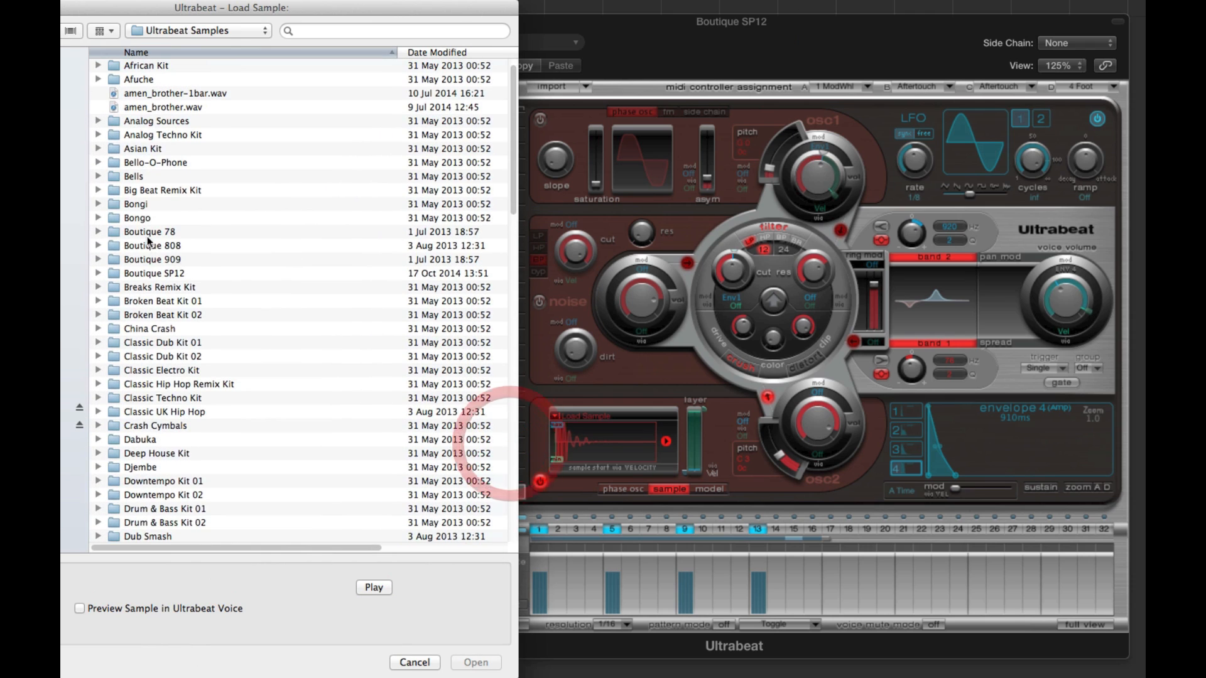
{"action": "left_click", "coordinate": [98, 260]}
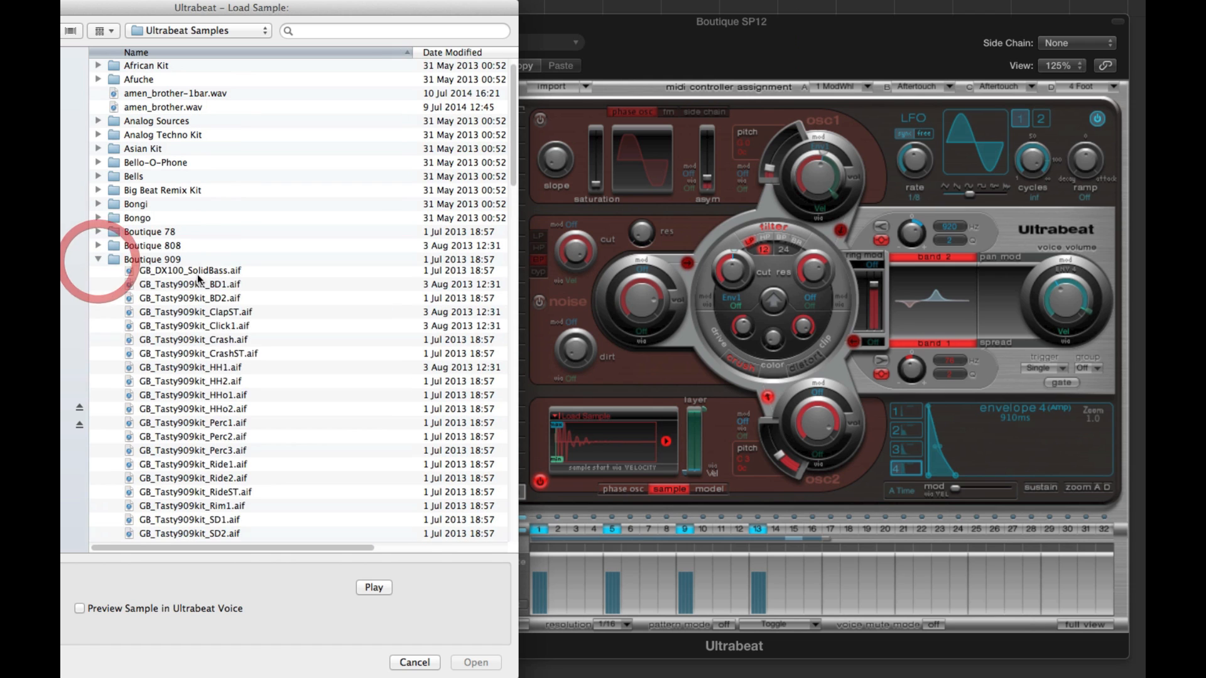
{"action": "left_click", "coordinate": [98, 260]}
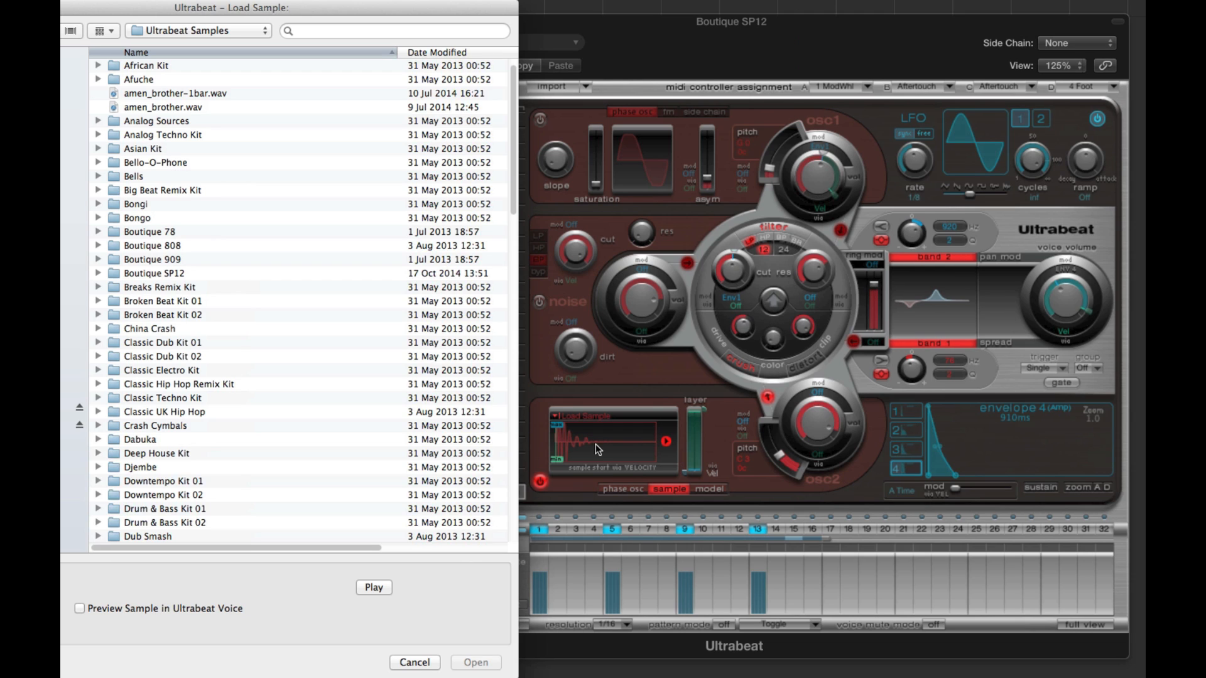
- Expand the Deep House Kit folder and audition its frame drum, clap and conga samples
{"action": "left_click", "coordinate": [369, 588]}
{"action": "left_click", "coordinate": [368, 588]}
{"action": "left_click", "coordinate": [373, 588]}
{"action": "left_click", "coordinate": [98, 453]}
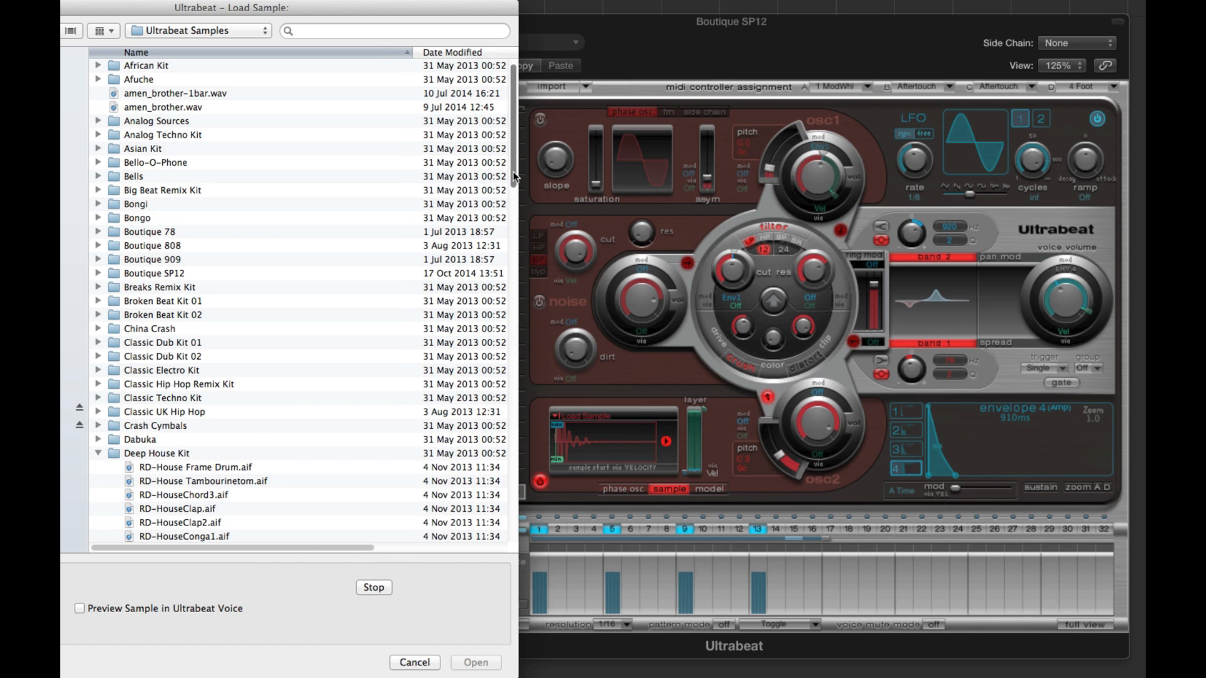
{"action": "left_click_drag", "start_coordinate": [513, 176], "coordinate": [512, 238]}
{"action": "left_click", "coordinate": [220, 217]}
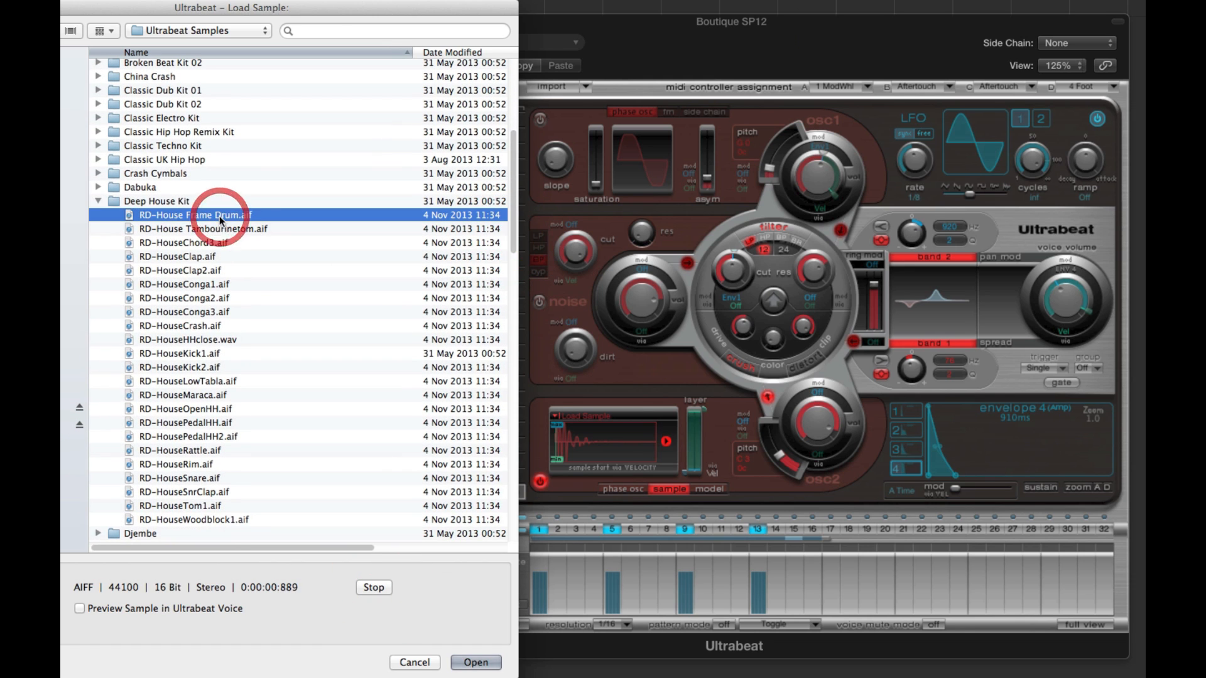
{"action": "left_click", "coordinate": [206, 258]}
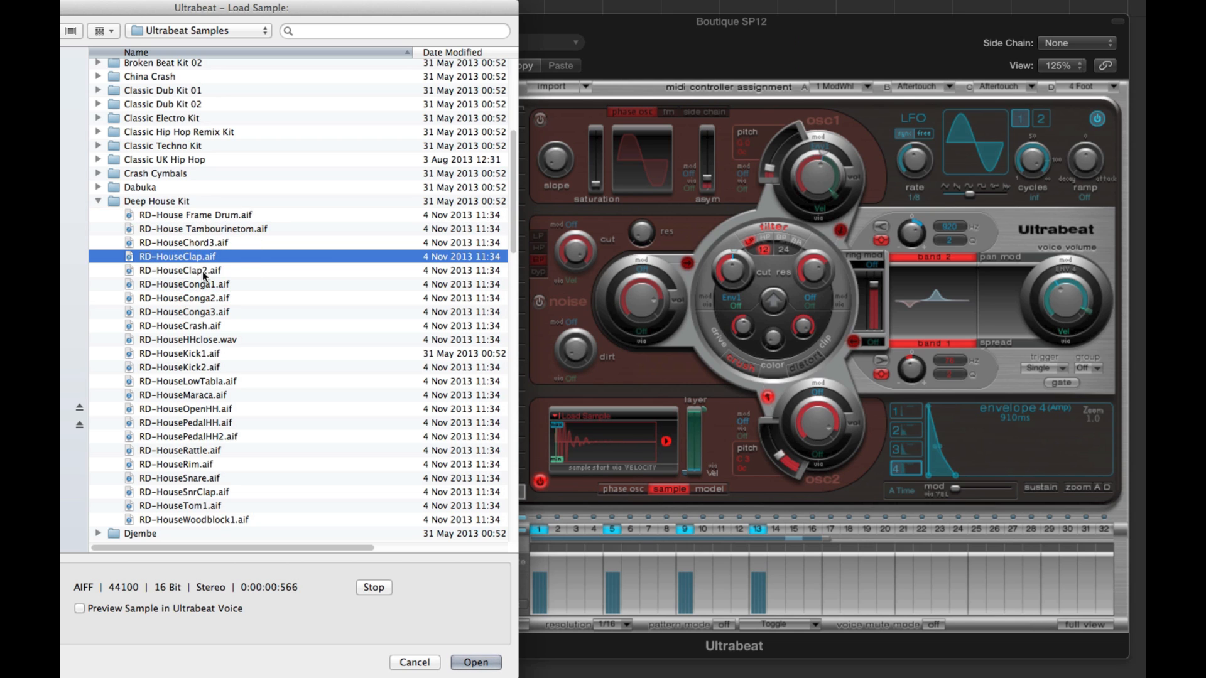
{"action": "left_click", "coordinate": [202, 272]}
{"action": "left_click", "coordinate": [217, 285]}
{"action": "left_click", "coordinate": [215, 299]}
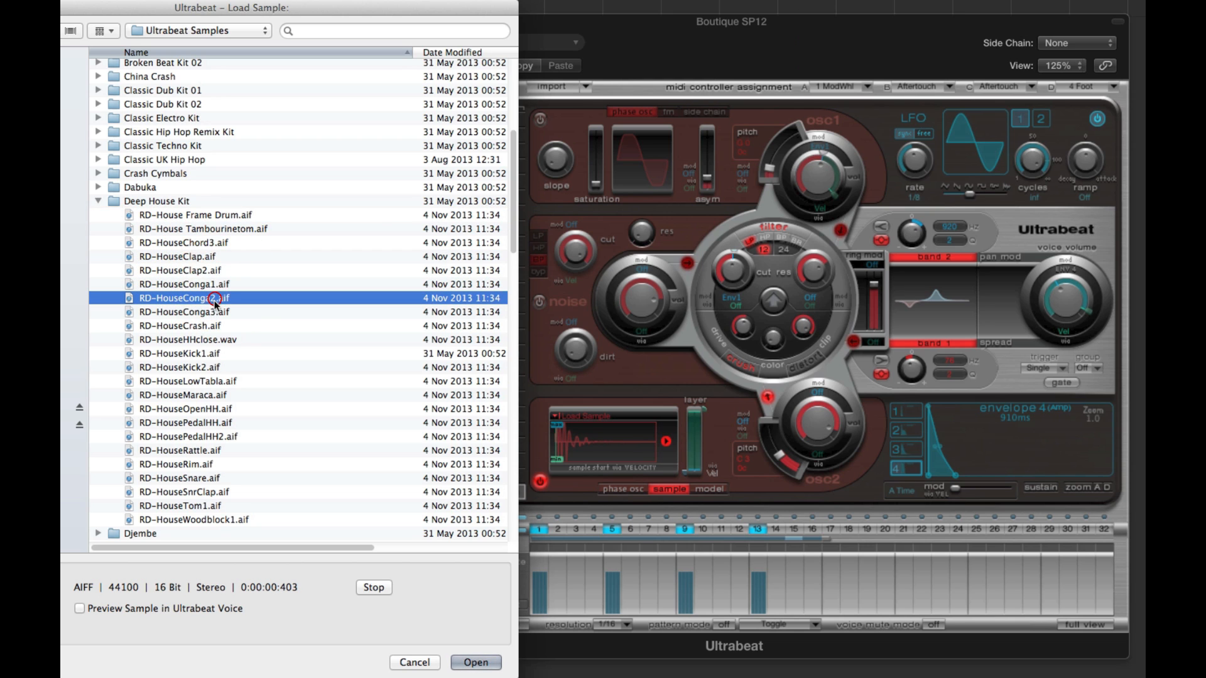
{"action": "left_click", "coordinate": [216, 312]}
- Audition the Deep House Kit's closed hi-hat, kick, maraca, open hi-hat, rattle and rim samples, and stop the preview
{"action": "left_click", "coordinate": [215, 340]}
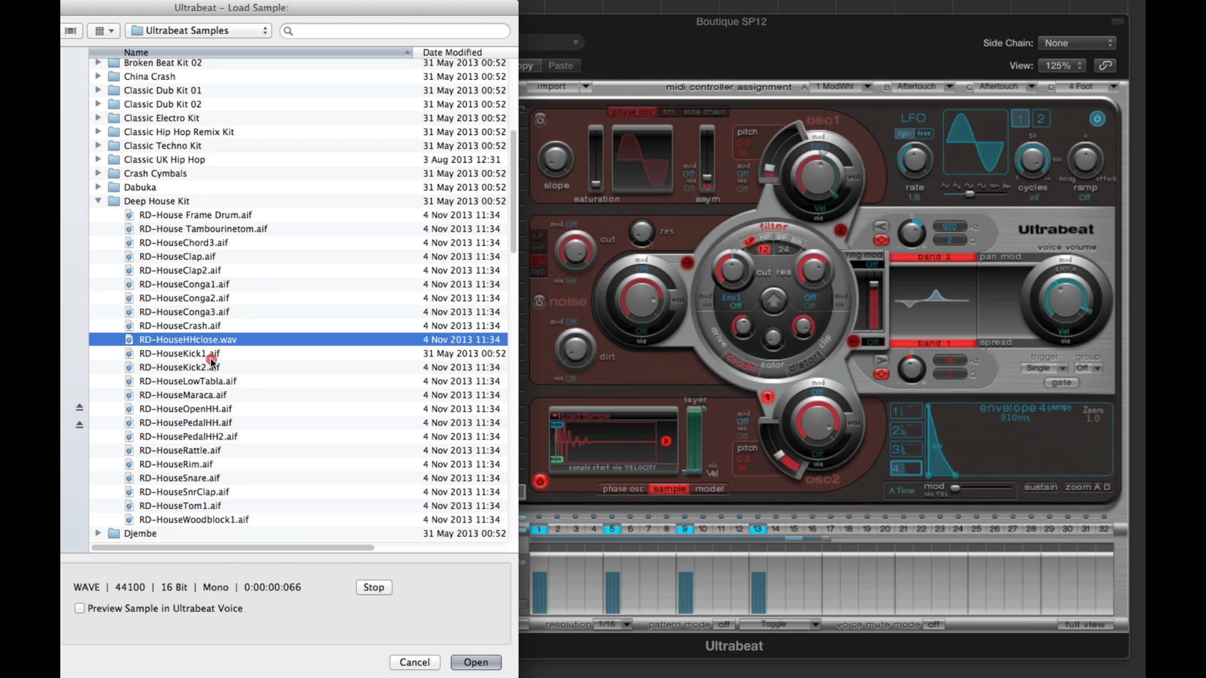
{"action": "left_click", "coordinate": [211, 354]}
{"action": "left_click", "coordinate": [213, 371]}
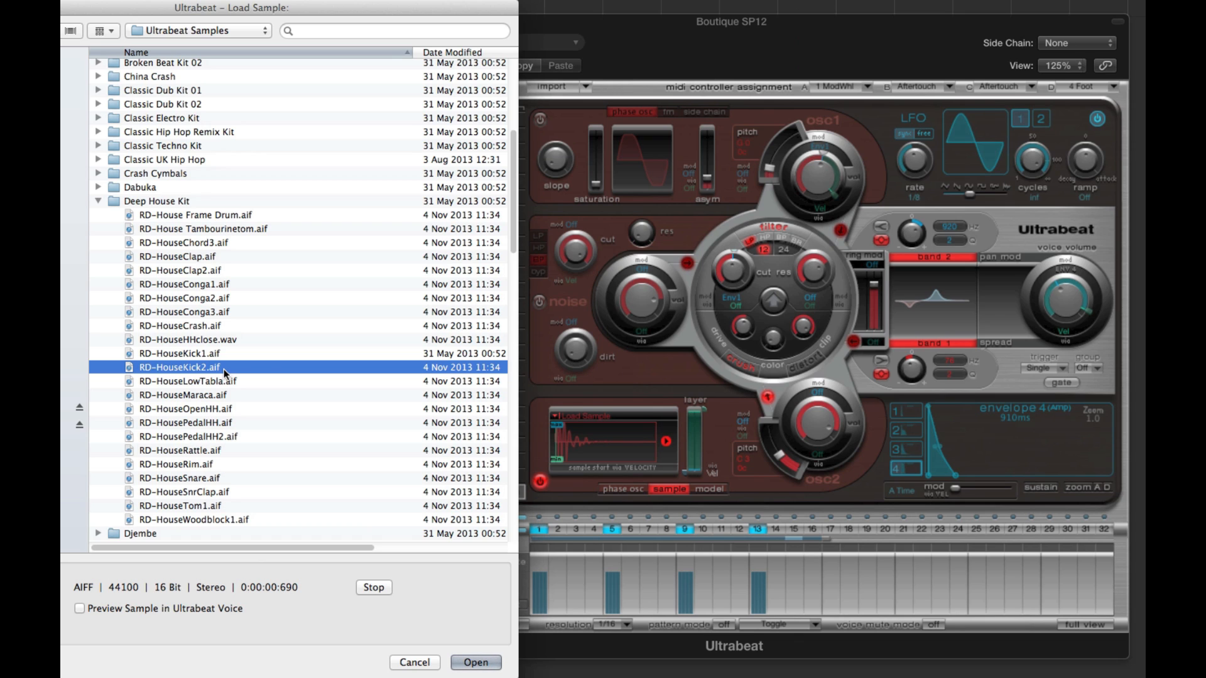
{"action": "left_click", "coordinate": [201, 396]}
{"action": "left_click", "coordinate": [213, 410]}
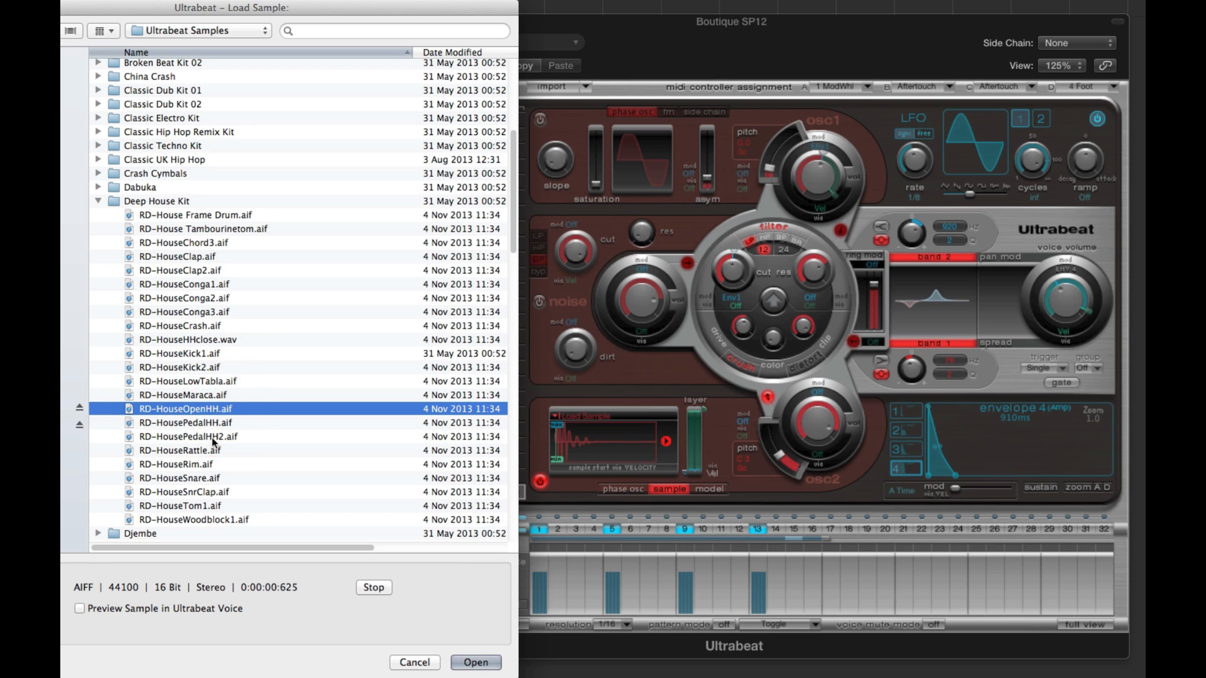
{"action": "left_click", "coordinate": [210, 451]}
{"action": "left_click", "coordinate": [208, 465]}
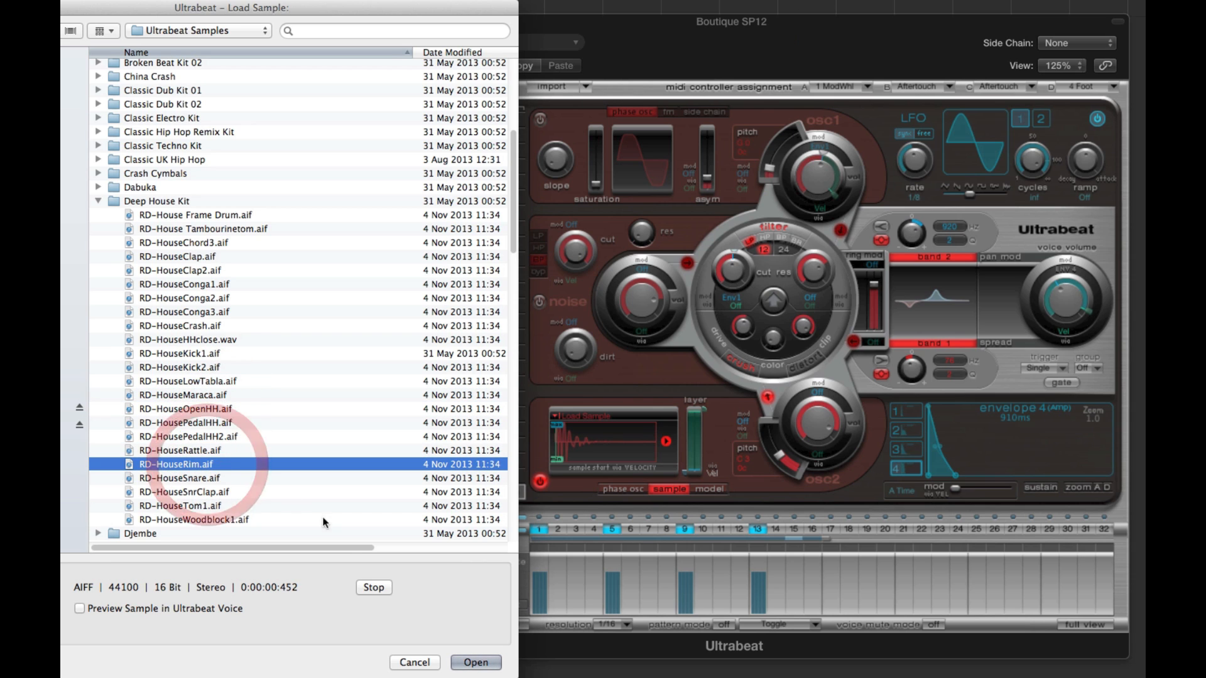
{"action": "left_click", "coordinate": [370, 588]}
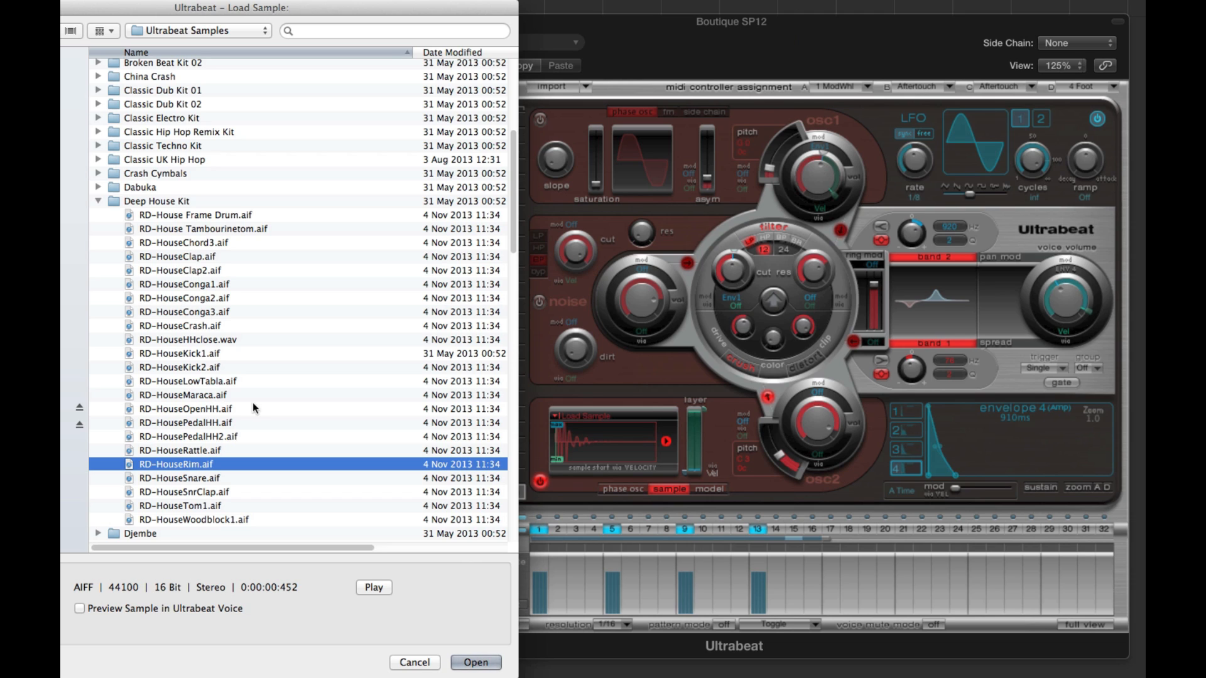
- Turn on Preview Sample in Ultrabeat Voice and audition RD-HouseKick2.aif and RD-HouseKick1.aif through the voice
{"action": "left_click", "coordinate": [80, 609]}
{"action": "left_click", "coordinate": [374, 588]}
{"action": "left_click", "coordinate": [197, 368]}
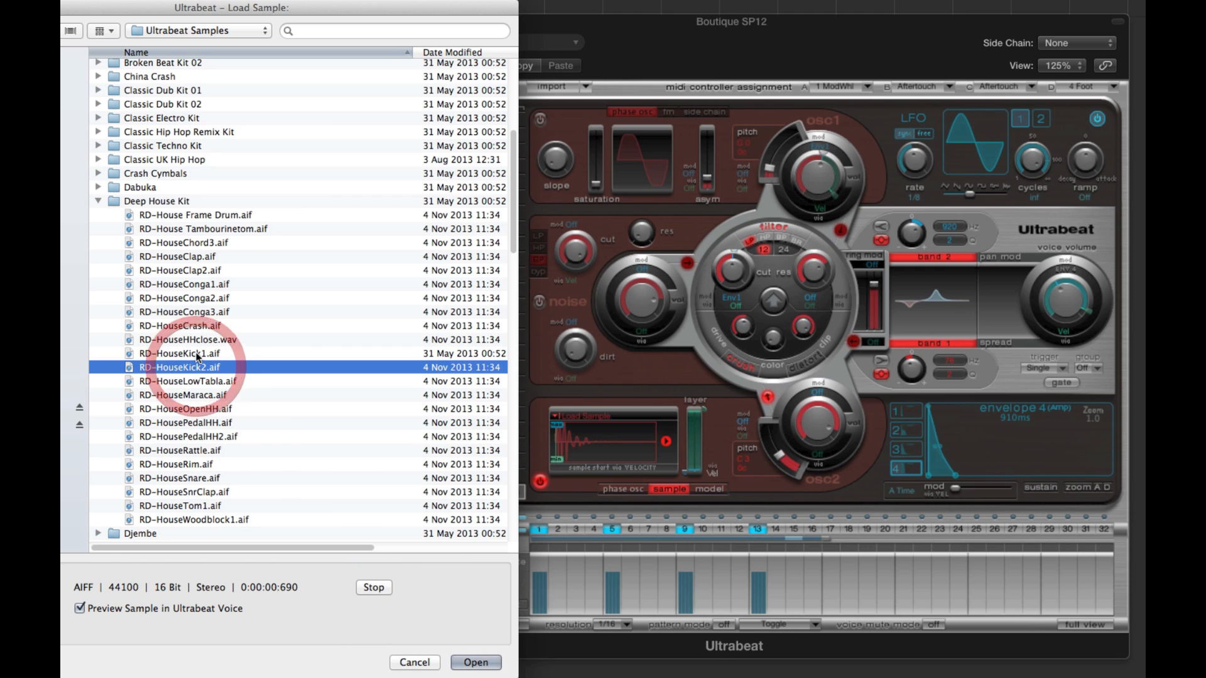
{"action": "left_click", "coordinate": [198, 354]}
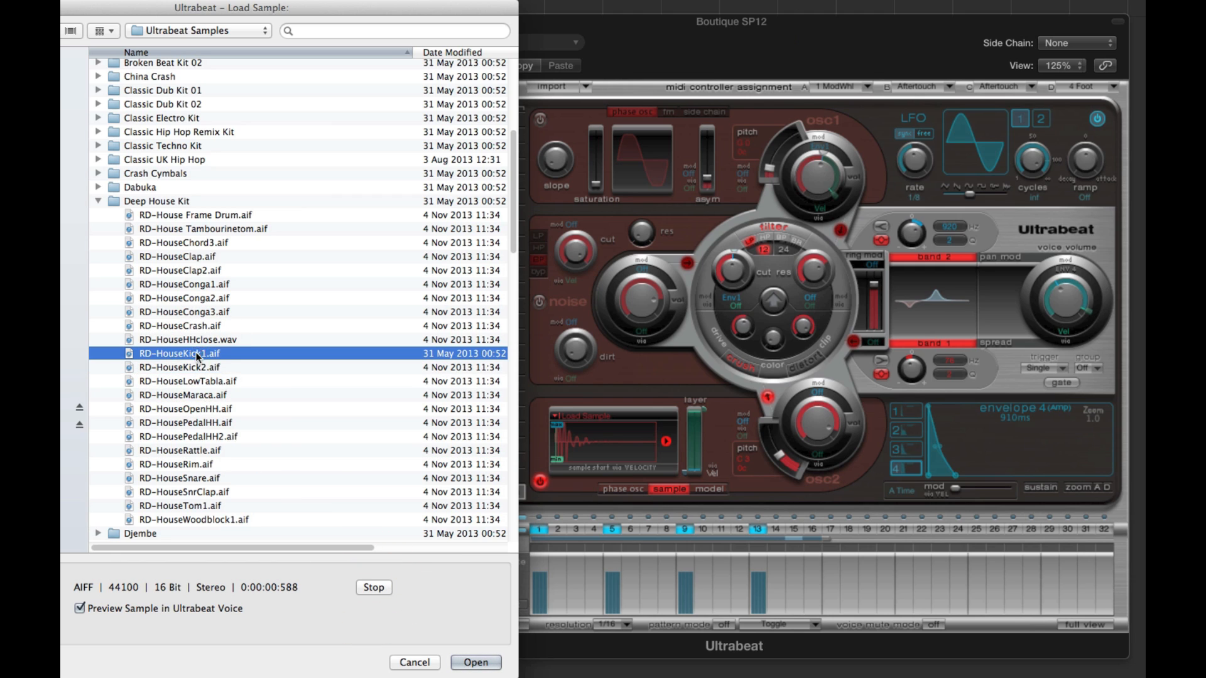
- Audition the three RD-HouseConga samples through the Ultrabeat voice, switch voice preview off and stop playback
{"action": "left_click", "coordinate": [80, 609]}
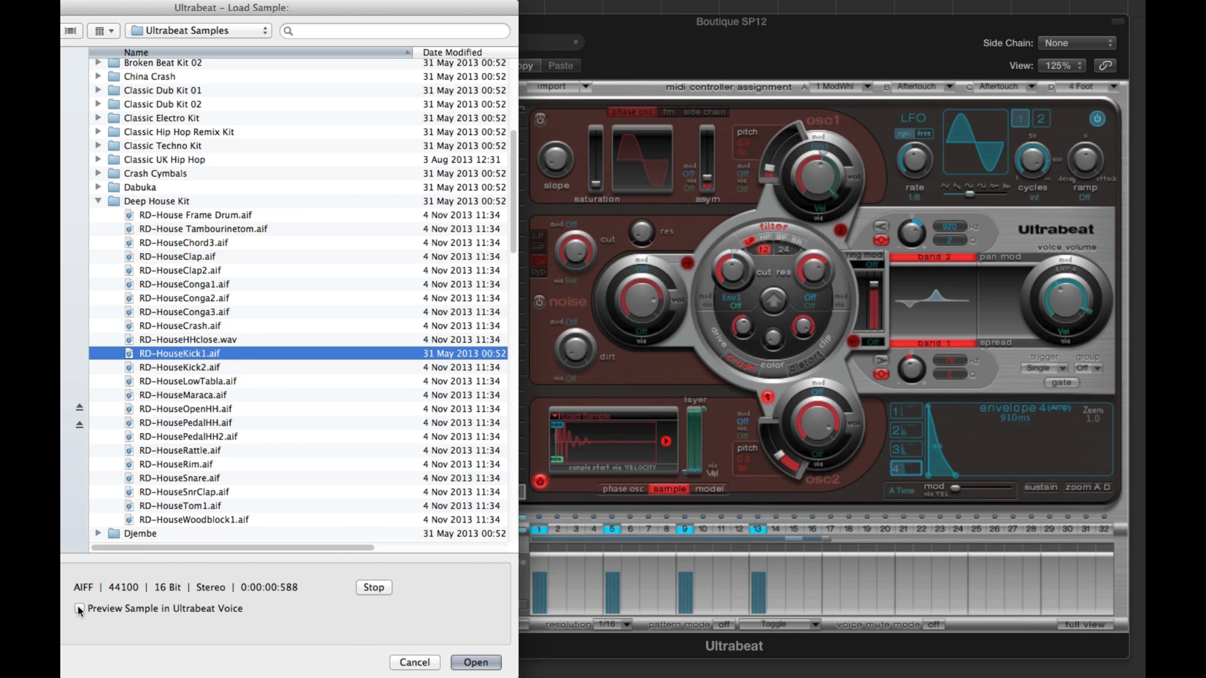
{"action": "left_click", "coordinate": [80, 609]}
{"action": "left_click", "coordinate": [196, 286]}
{"action": "left_click", "coordinate": [197, 297]}
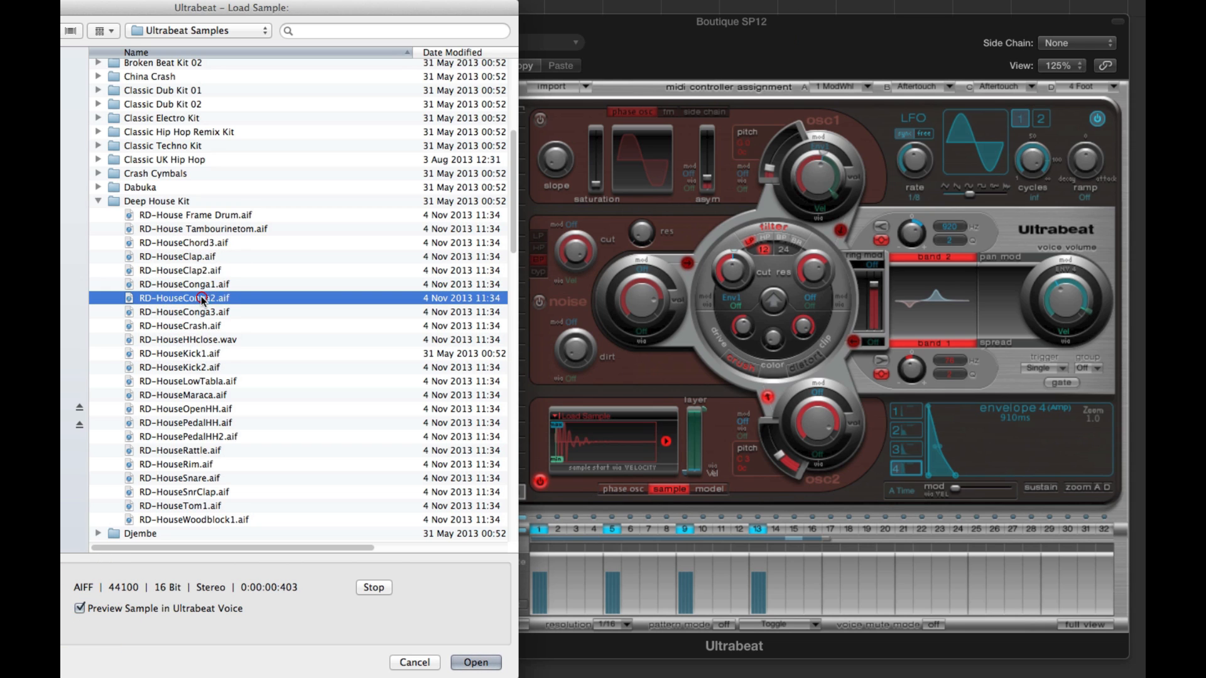
{"action": "left_click", "coordinate": [198, 311]}
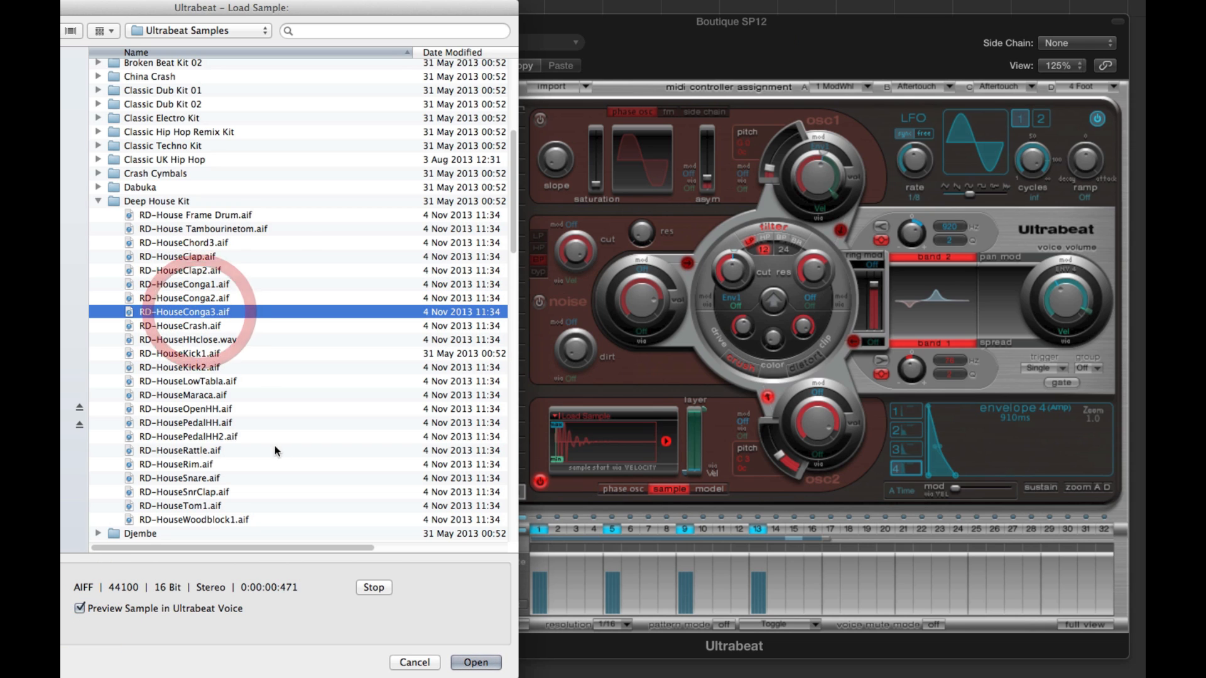
{"action": "left_click", "coordinate": [80, 609]}
{"action": "left_click", "coordinate": [374, 588]}
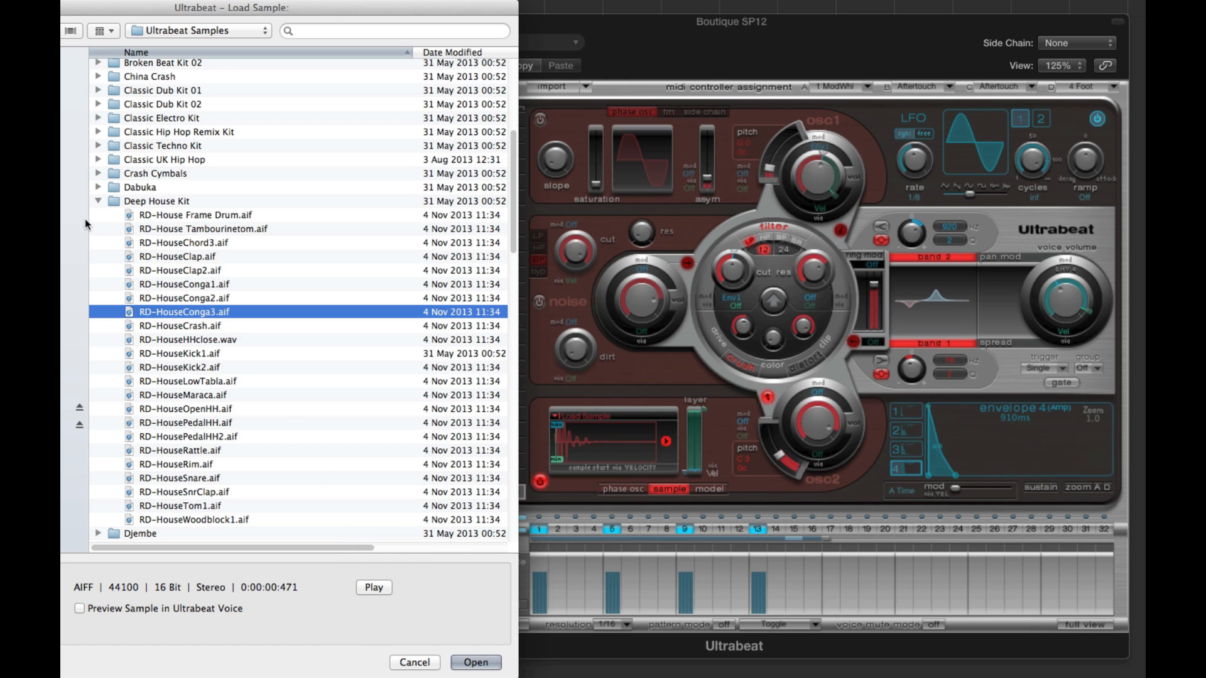
- Audition bass drum samples in the Boutique 808 folder and load GB_Tasty808_BD4.aif into oscillator 2
{"action": "left_click", "coordinate": [98, 201]}
{"action": "left_click_drag", "start_coordinate": [512, 285], "coordinate": [501, 199]}
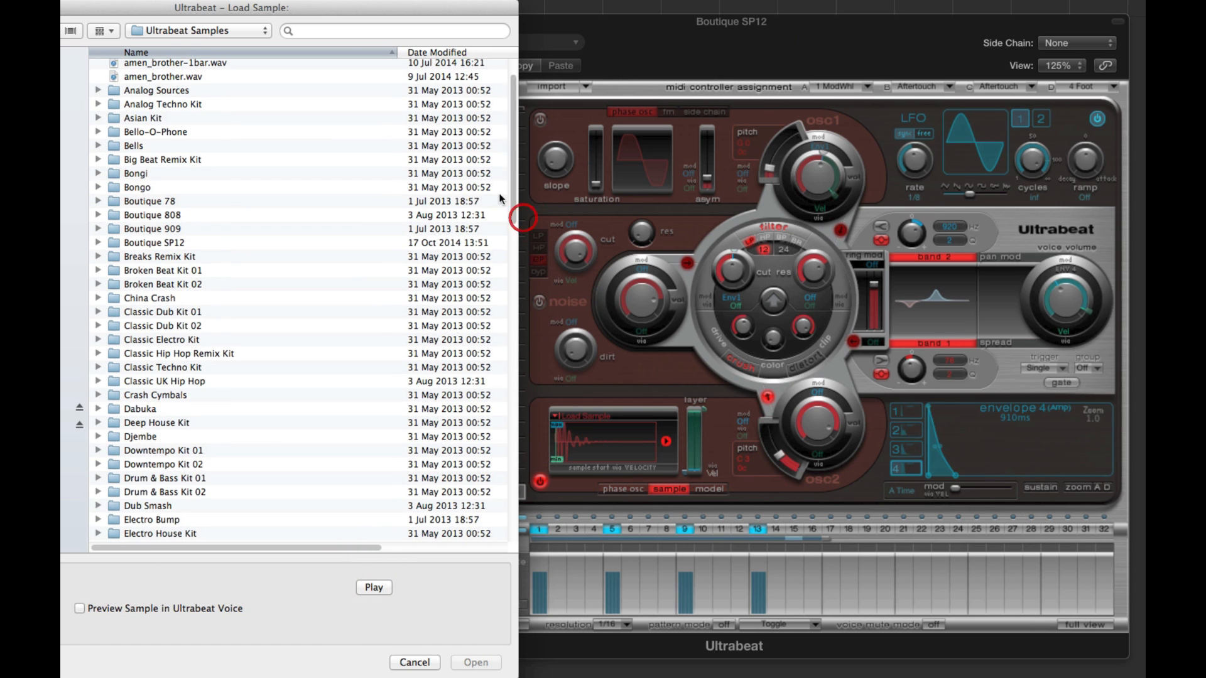
{"action": "left_click", "coordinate": [99, 215]}
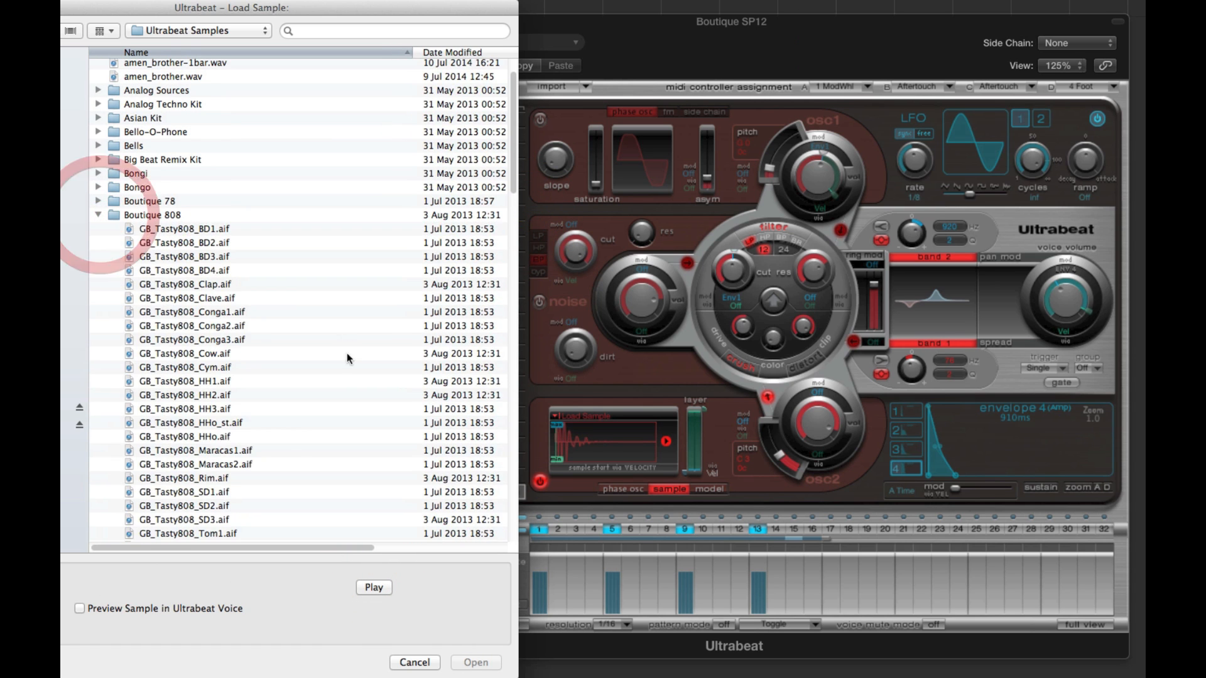
{"action": "left_click", "coordinate": [374, 587]}
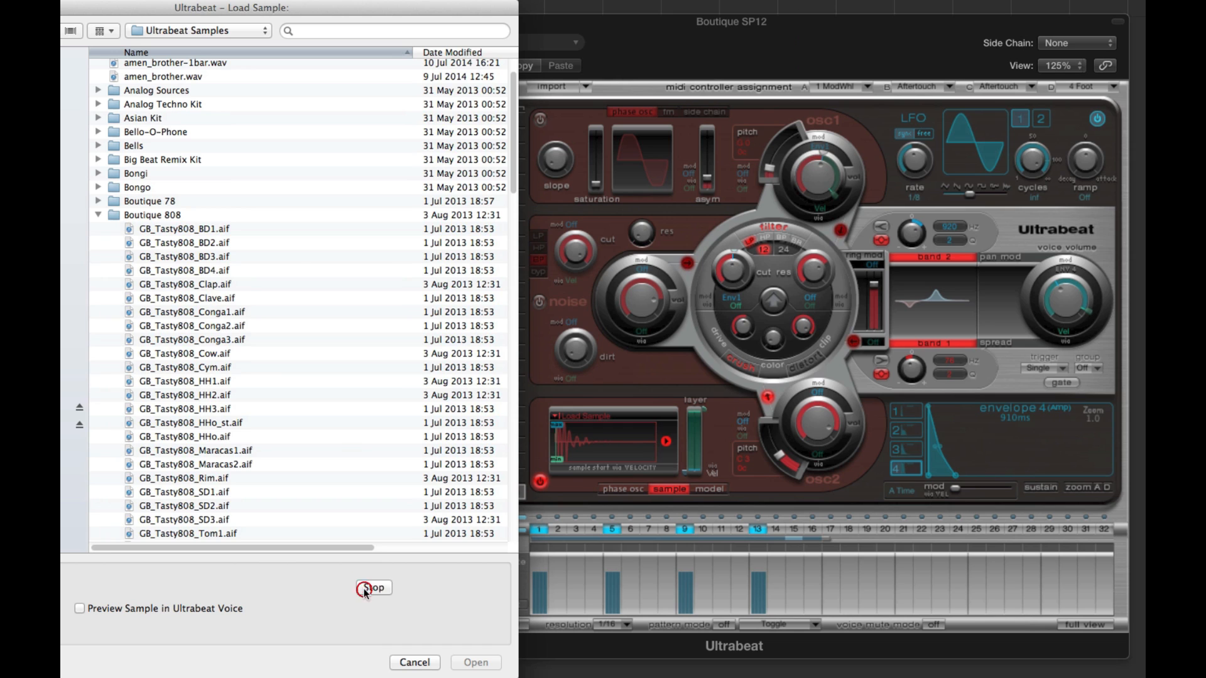
{"action": "left_click", "coordinate": [200, 229]}
{"action": "left_click", "coordinate": [215, 256]}
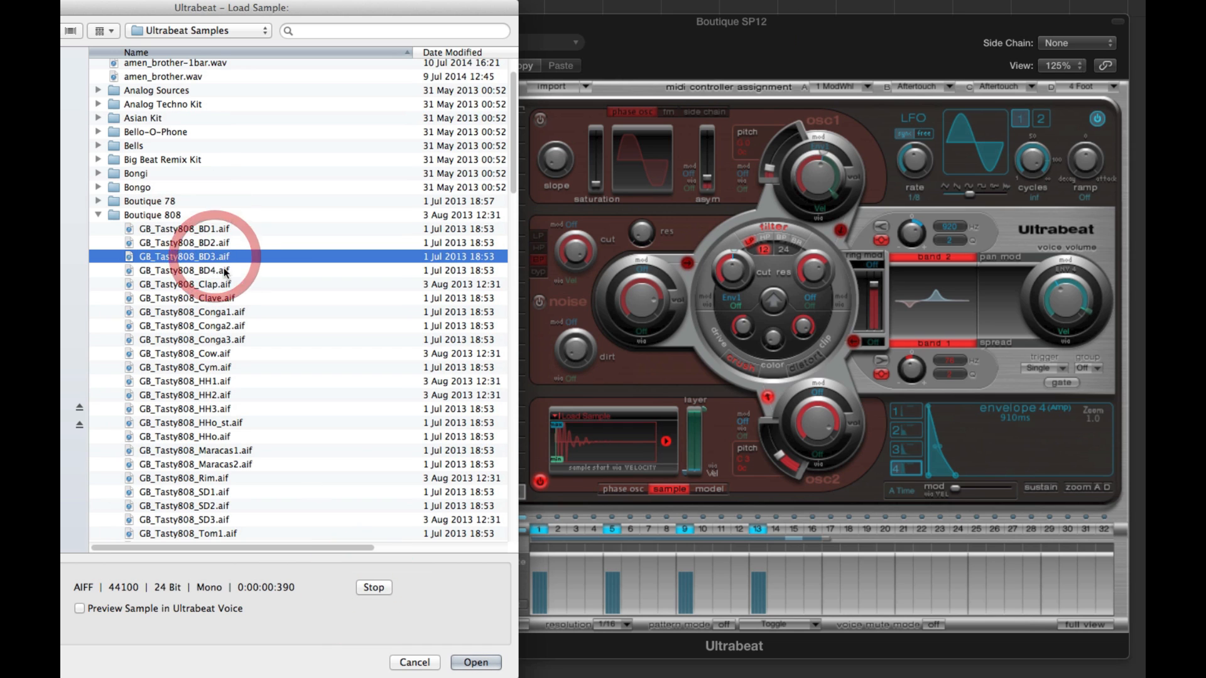
{"action": "left_click", "coordinate": [225, 271]}
{"action": "left_click", "coordinate": [476, 663]}
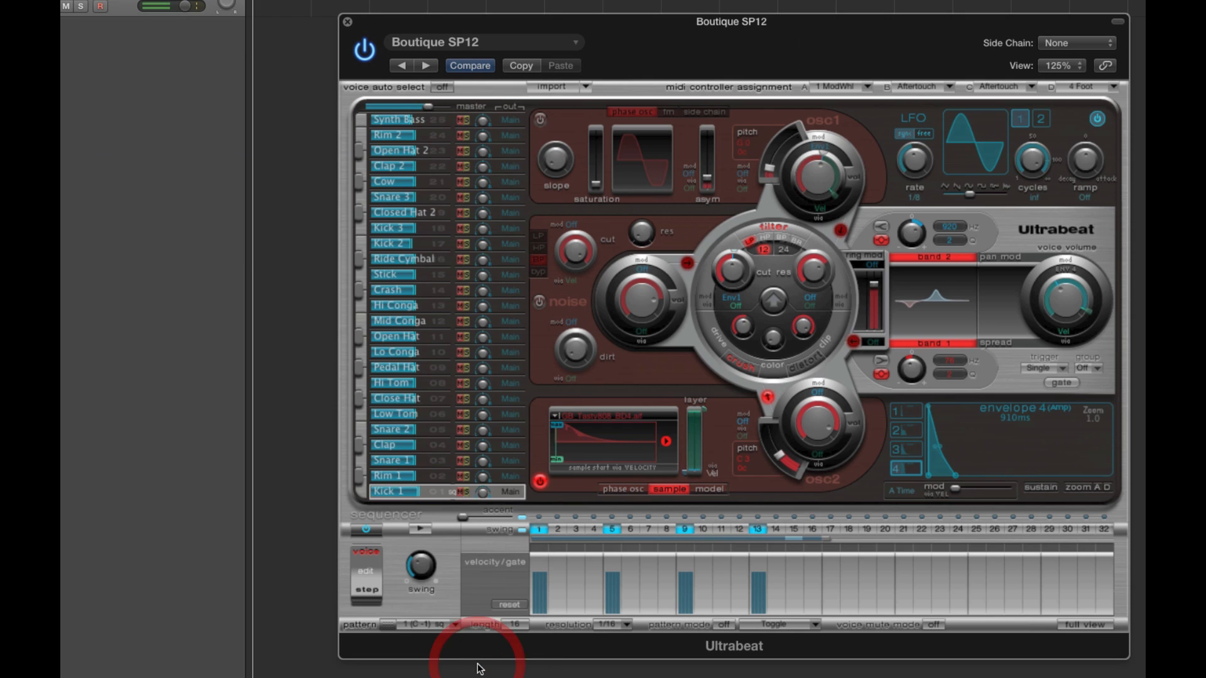
- Bypass the filter for oscillator 2 and turn off both EQ bands
{"action": "left_click", "coordinate": [768, 398]}
{"action": "left_click", "coordinate": [934, 256]}
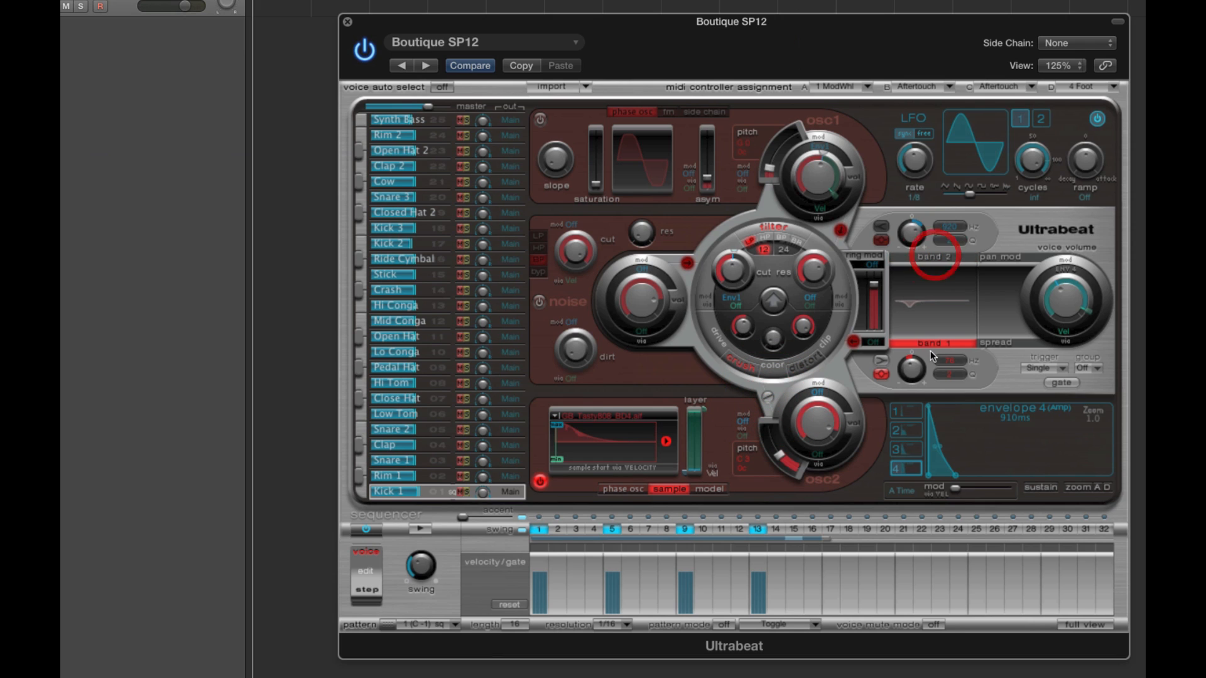
{"action": "left_click", "coordinate": [931, 342]}
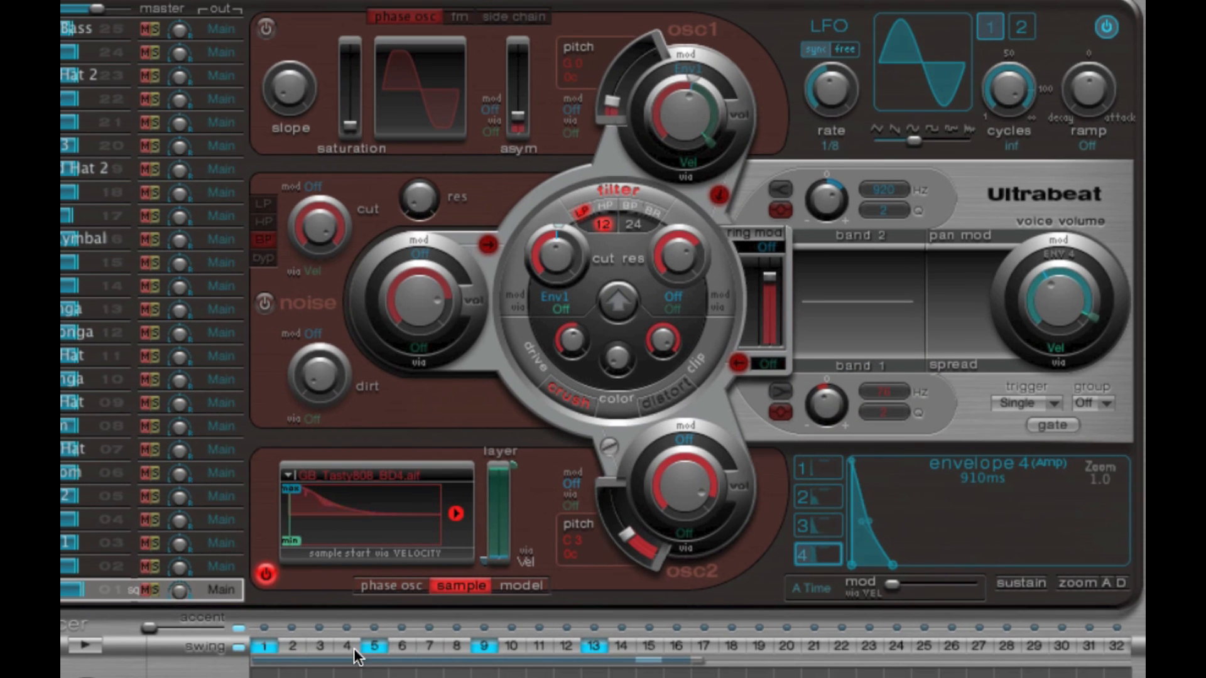
- Remove the kick hits on sequencer steps 5 and 13, auditioning the pattern before and after
{"action": "left_click", "coordinate": [86, 645]}
{"action": "left_click", "coordinate": [87, 645]}
{"action": "left_click", "coordinate": [376, 646]}
{"action": "left_click", "coordinate": [595, 645]}
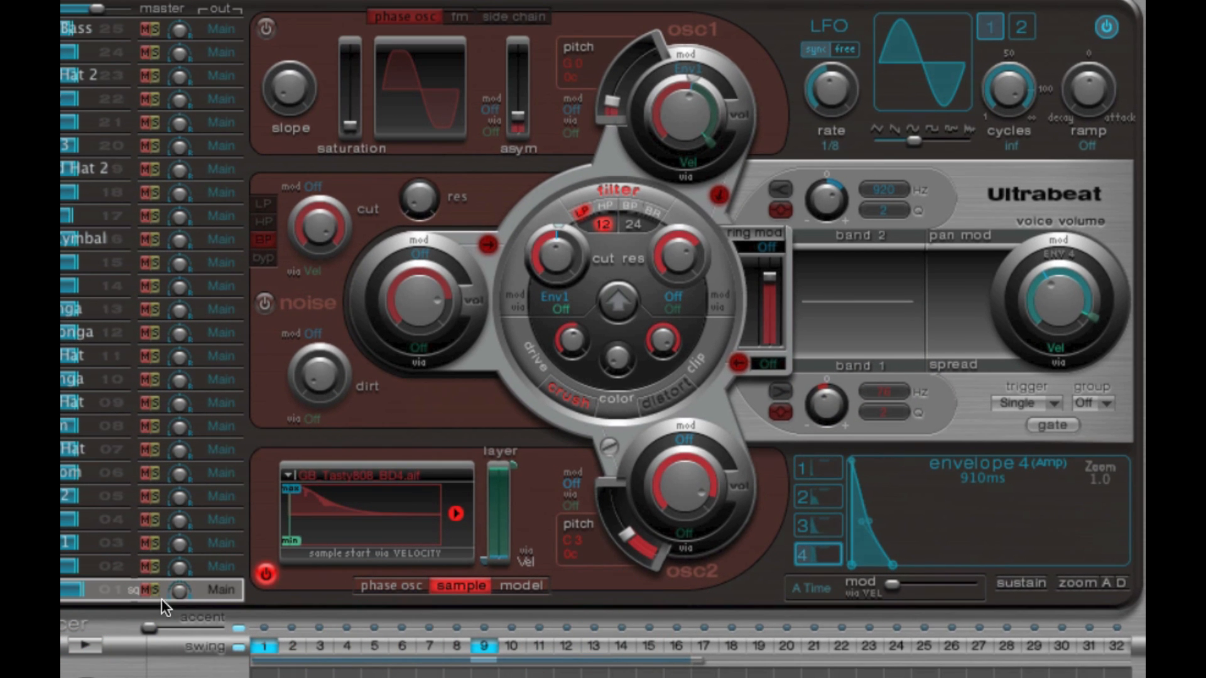
{"action": "left_click_drag", "start_coordinate": [674, 474], "coordinate": [680, 474]}
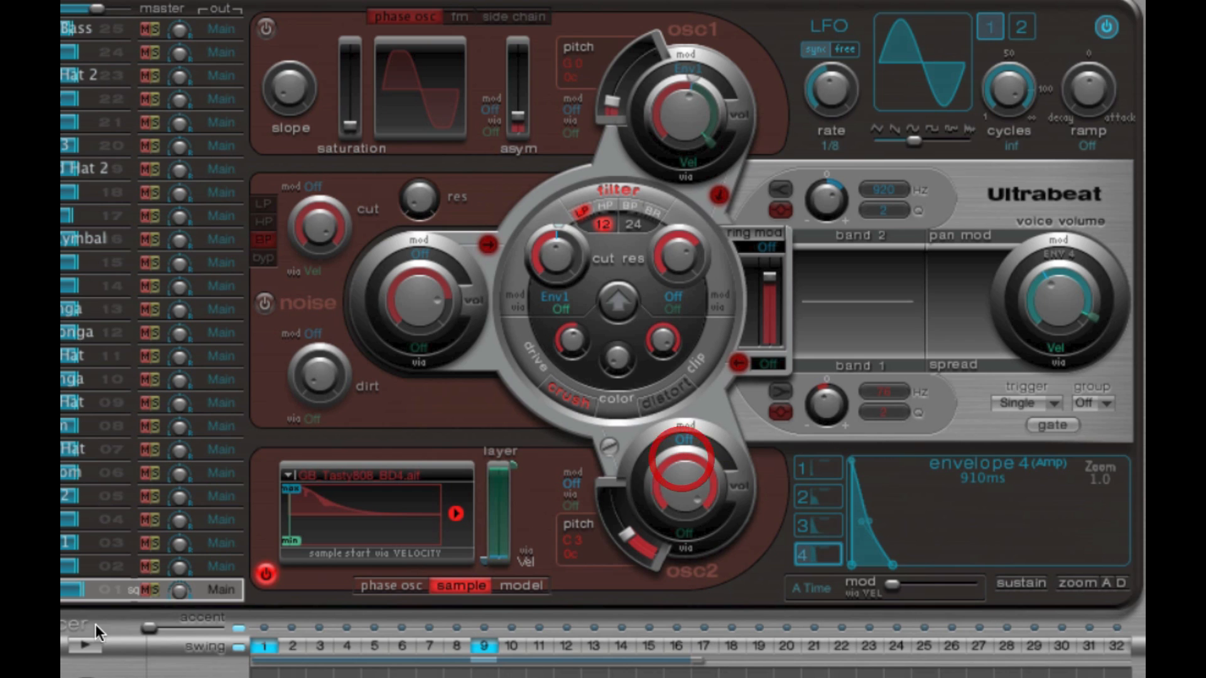
{"action": "left_click", "coordinate": [85, 645]}
{"action": "left_click", "coordinate": [87, 645]}
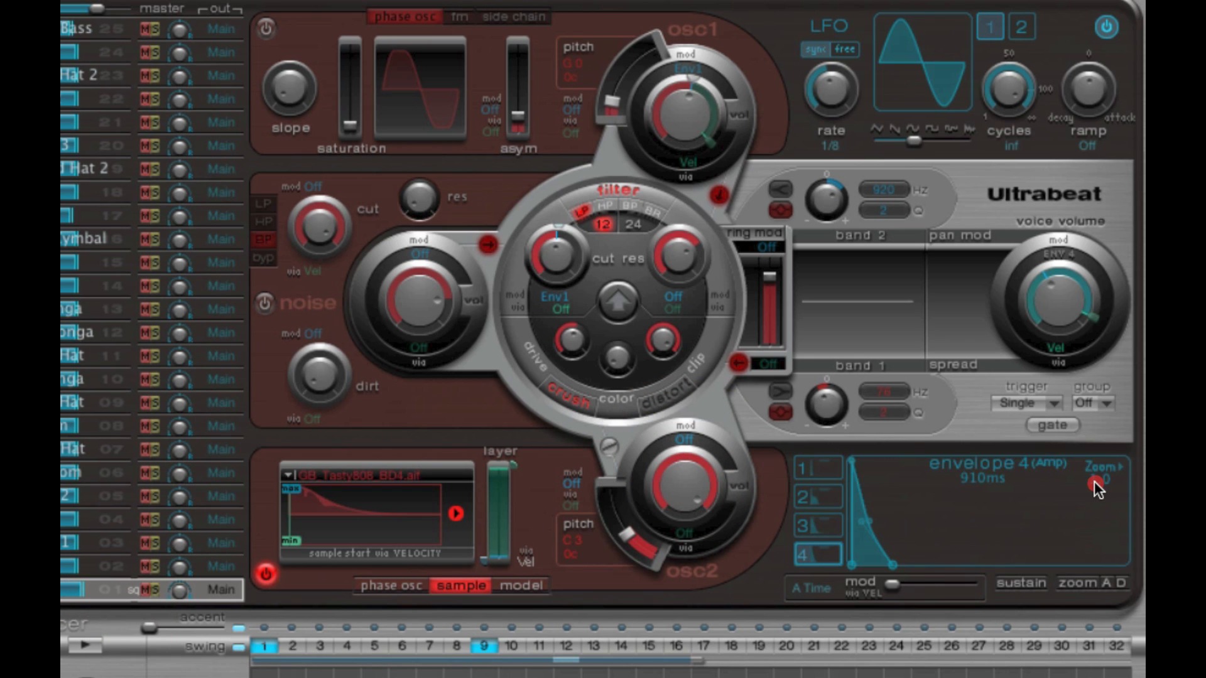
- Zoom the envelope display to 2.1, lengthen envelope 4 to 1.3 s with a fuller decay curve, and stop the sequencer
{"action": "left_click_drag", "start_coordinate": [1099, 482], "coordinate": [1129, 481]}
{"action": "left_click_drag", "start_coordinate": [938, 565], "coordinate": [948, 571]}
{"action": "left_click_drag", "start_coordinate": [878, 524], "coordinate": [902, 490]}
{"action": "left_click_drag", "start_coordinate": [947, 566], "coordinate": [954, 569]}
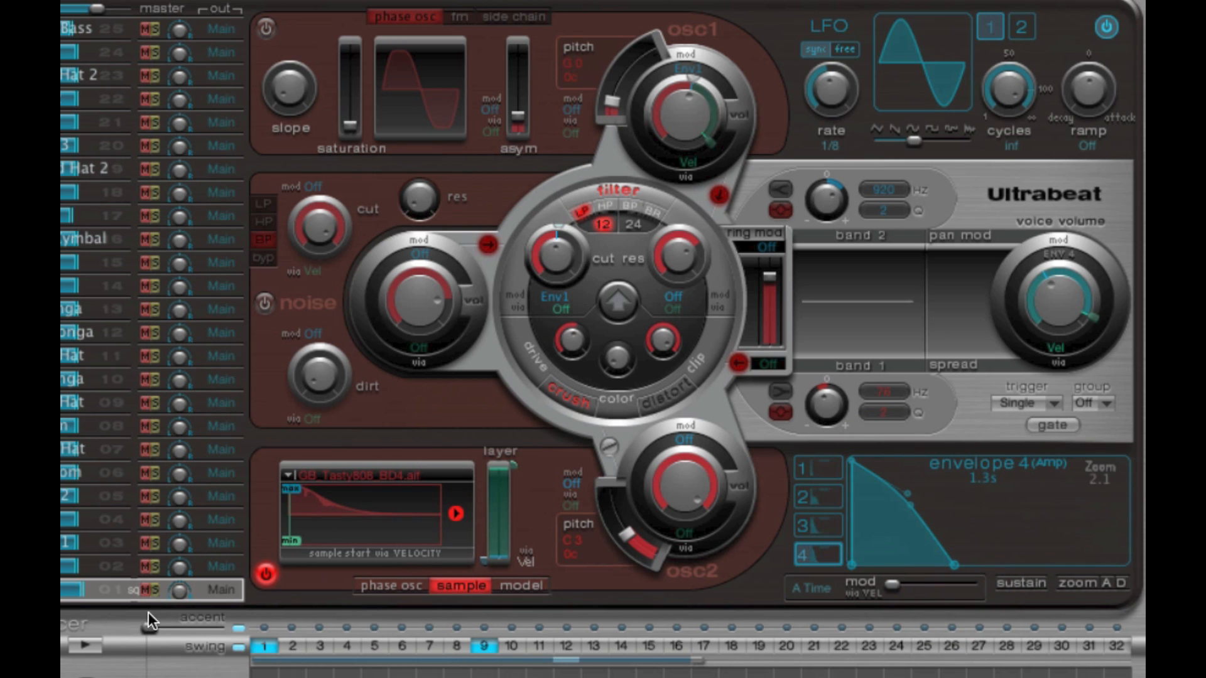
{"action": "left_click", "coordinate": [85, 645]}
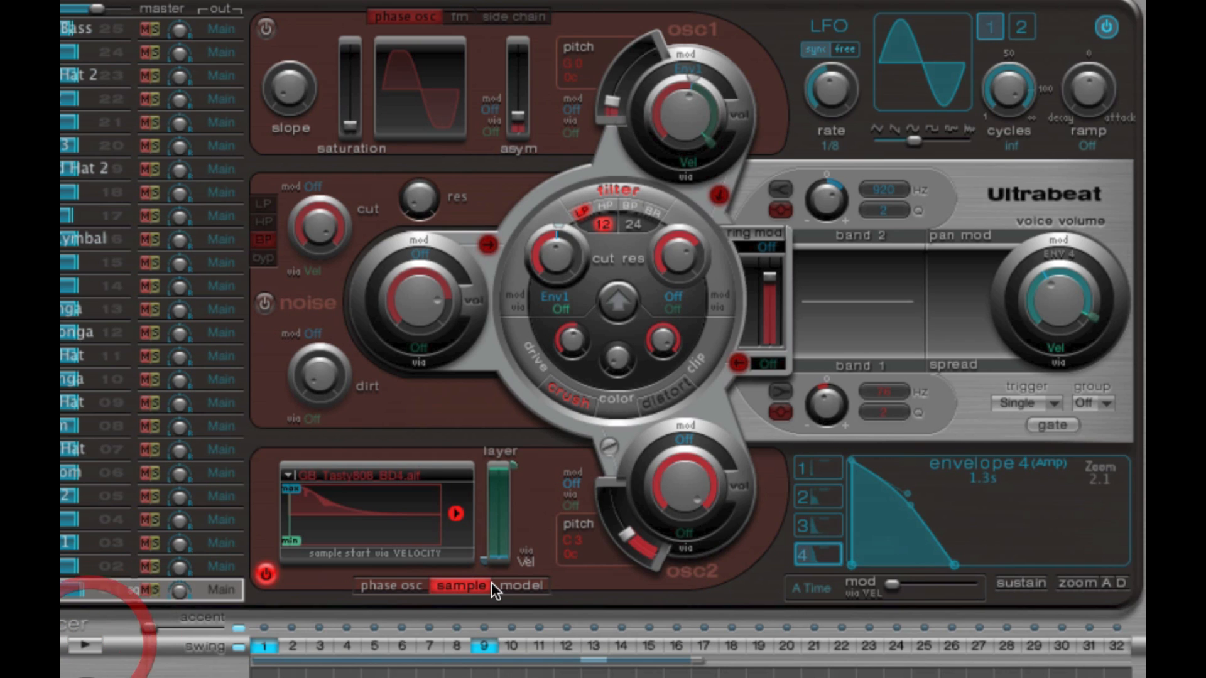
- Route oscillator 2 back through the filter and turn both EQ bands on
{"action": "left_click", "coordinate": [673, 481]}
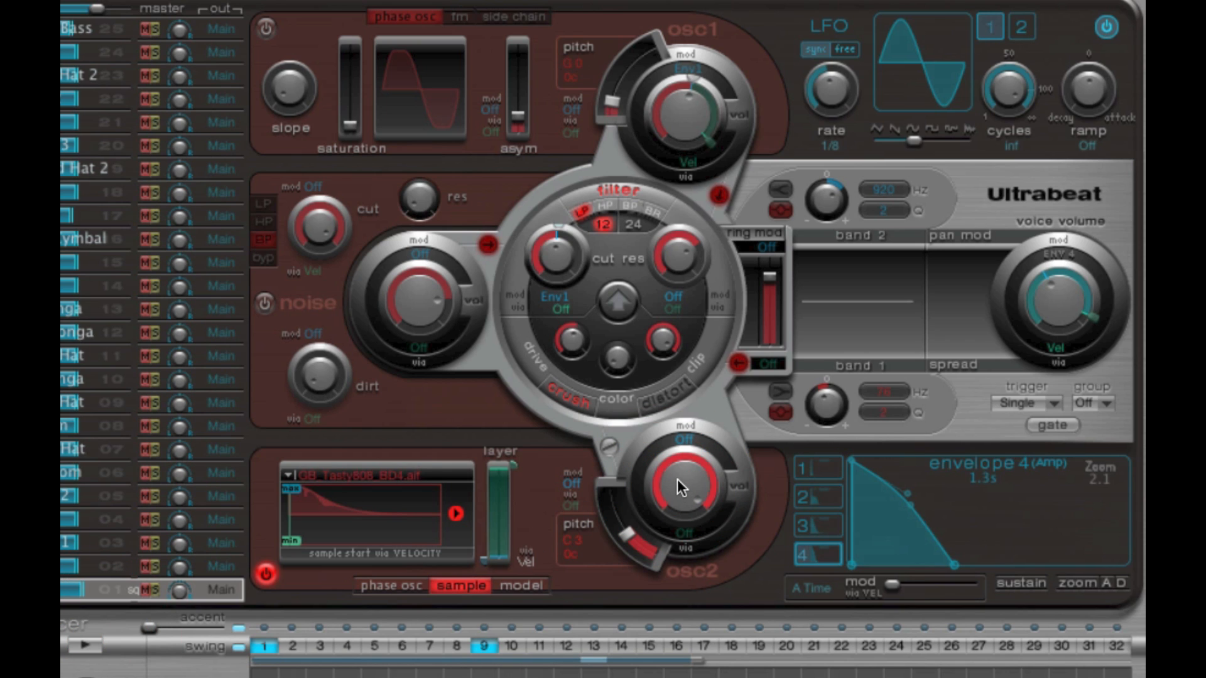
{"action": "left_click", "coordinate": [607, 446]}
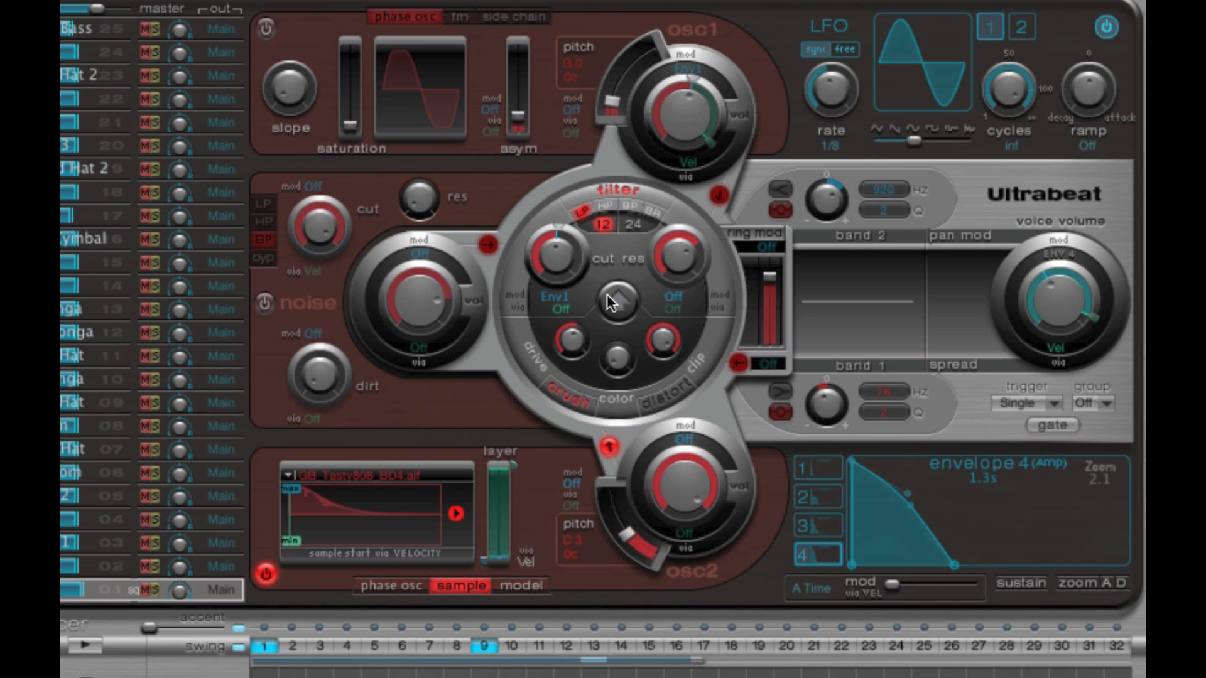
{"action": "left_click", "coordinate": [871, 238]}
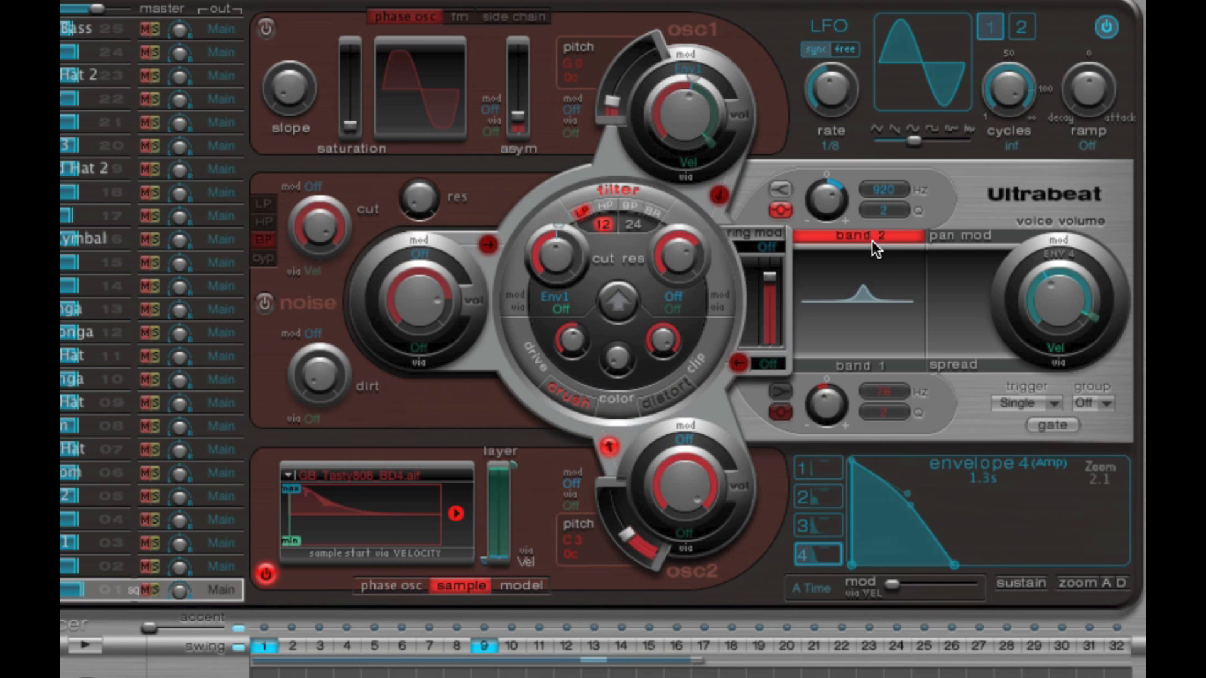
{"action": "left_click", "coordinate": [867, 365]}
{"action": "left_click", "coordinate": [1055, 308]}
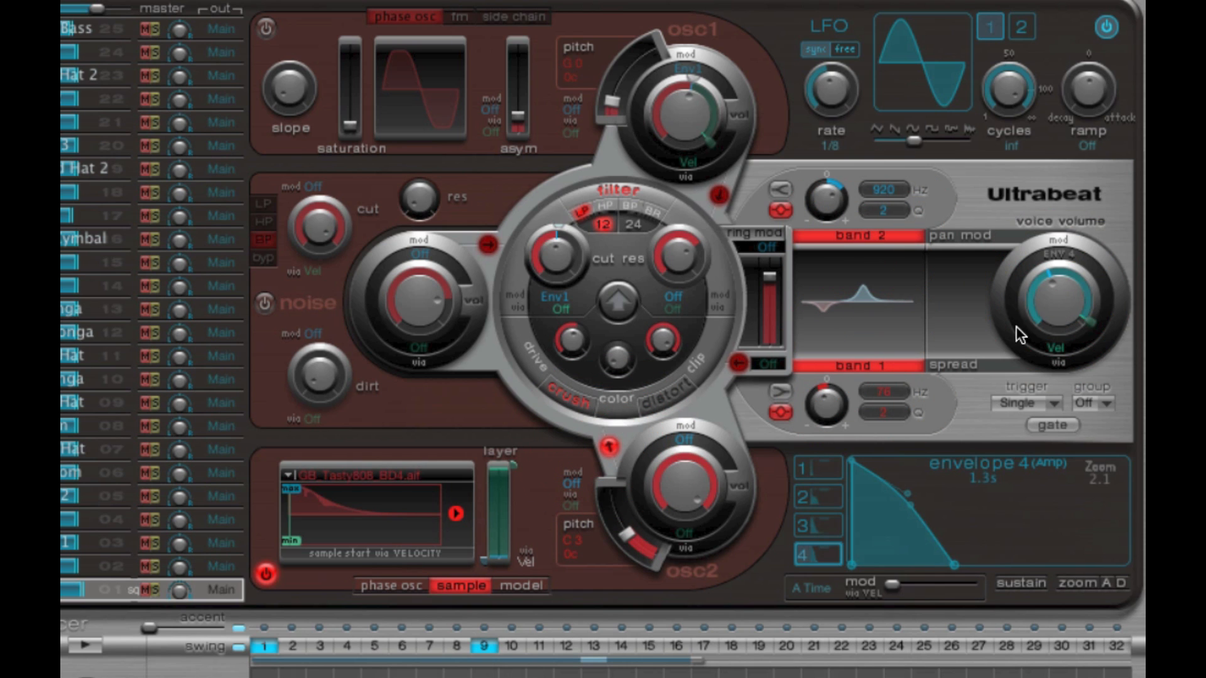
- Switch oscillator 1 on and off twice, leaving it off
{"action": "left_click", "coordinate": [265, 34]}
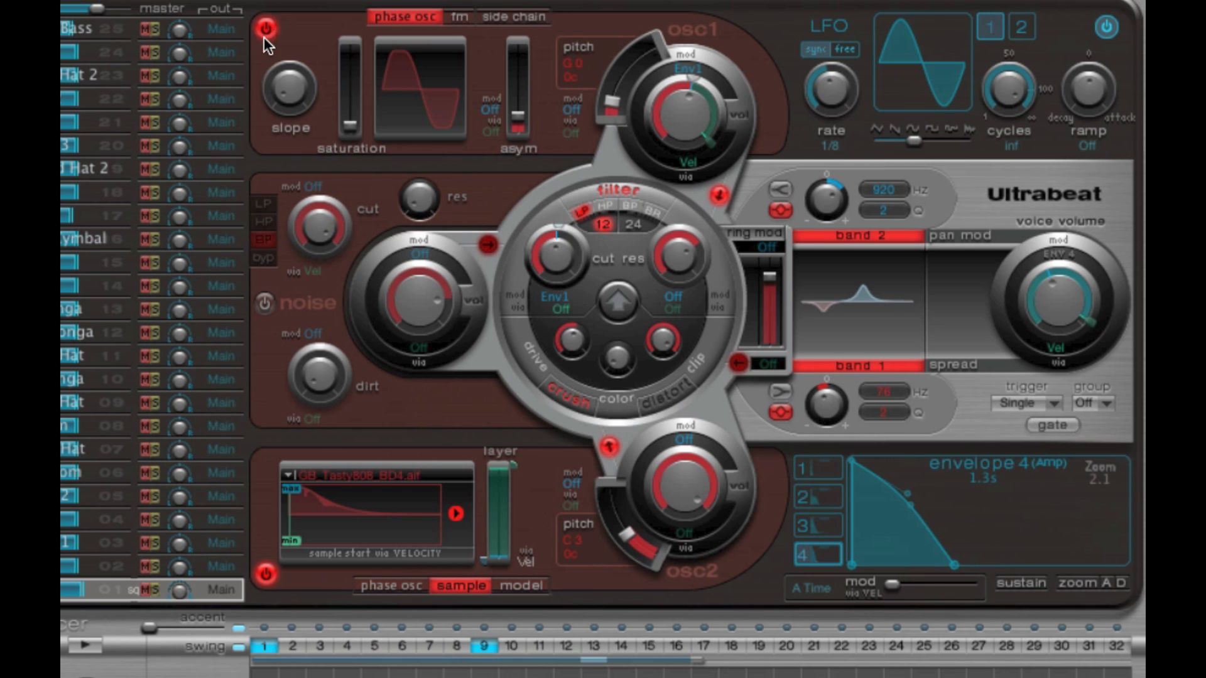
{"action": "left_click", "coordinate": [267, 32]}
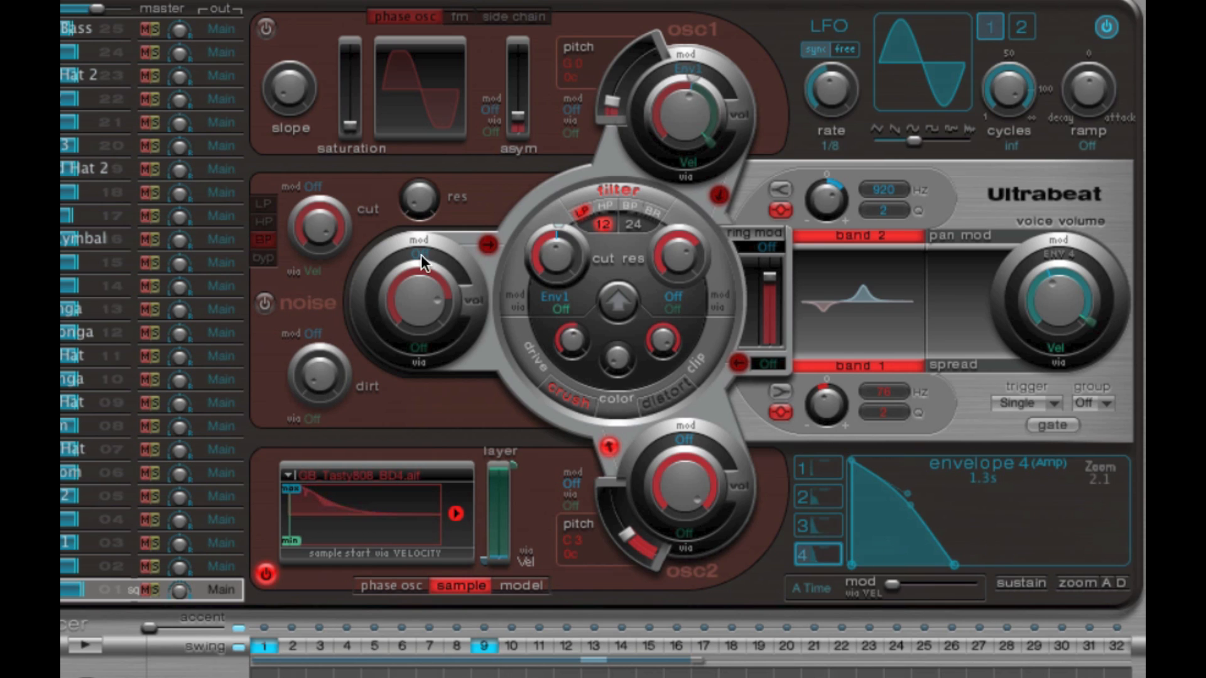
{"action": "left_click", "coordinate": [267, 29]}
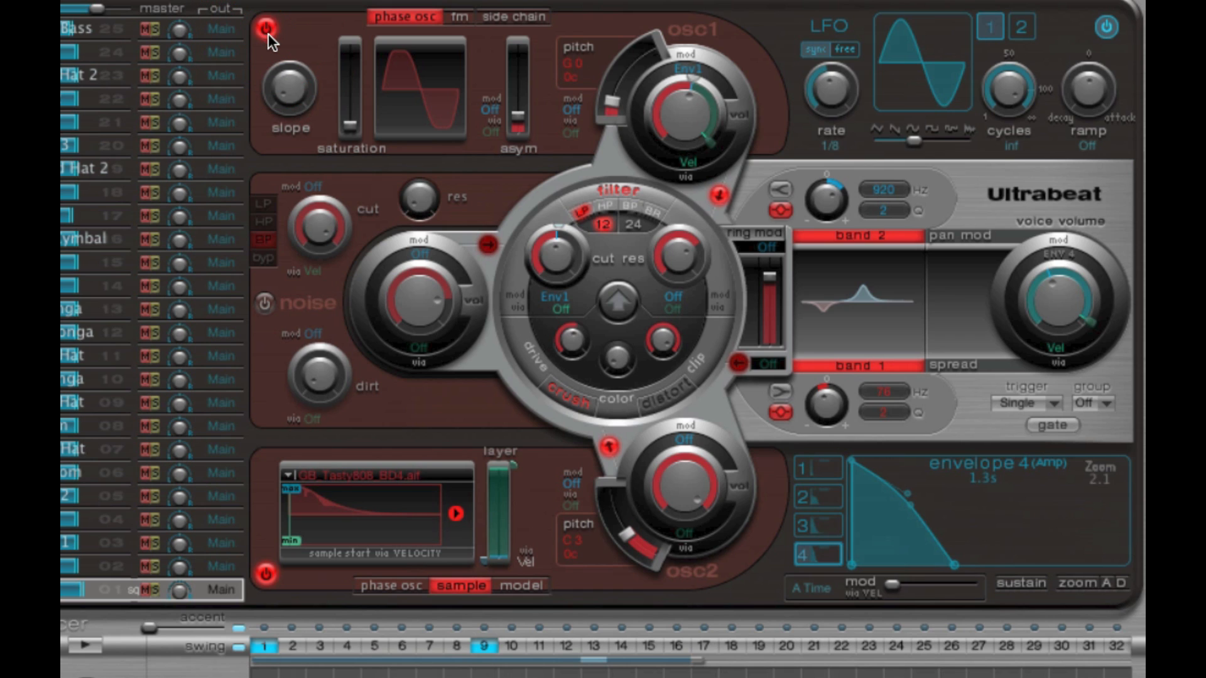
{"action": "left_click", "coordinate": [267, 29]}
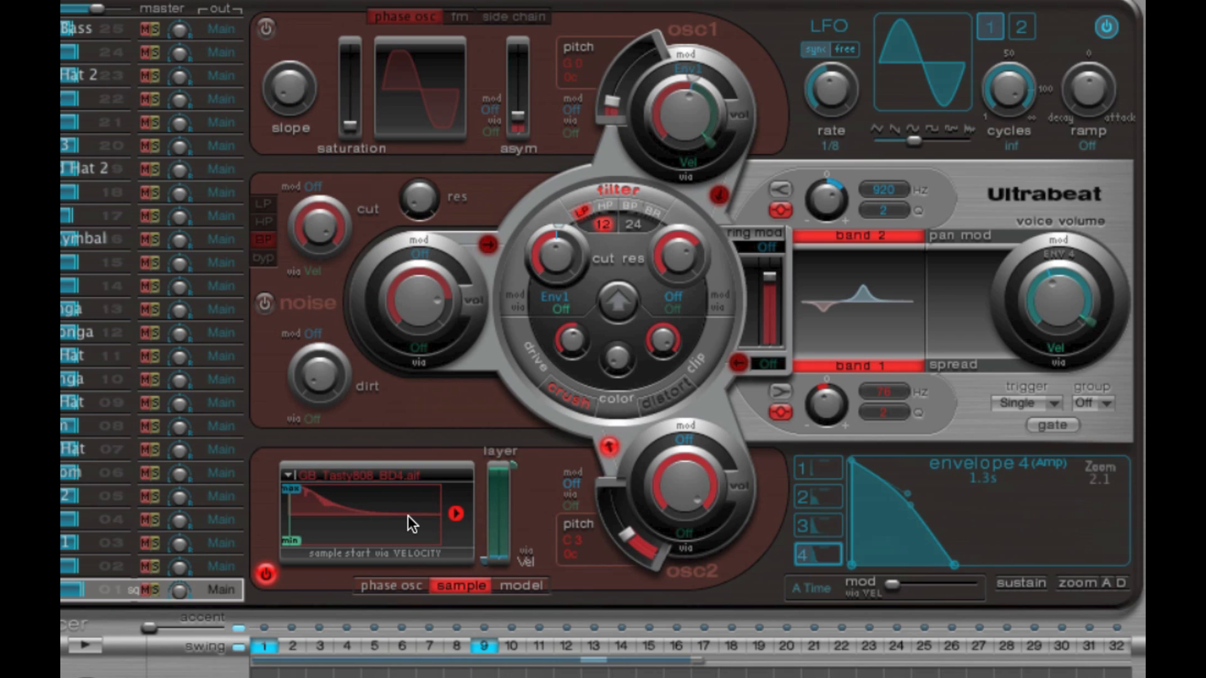
- Bypass the filter for oscillator 2, playing the sequence before and after to compare the sound
{"action": "left_click", "coordinate": [89, 642]}
{"action": "left_click", "coordinate": [89, 643]}
{"action": "left_click", "coordinate": [610, 446]}
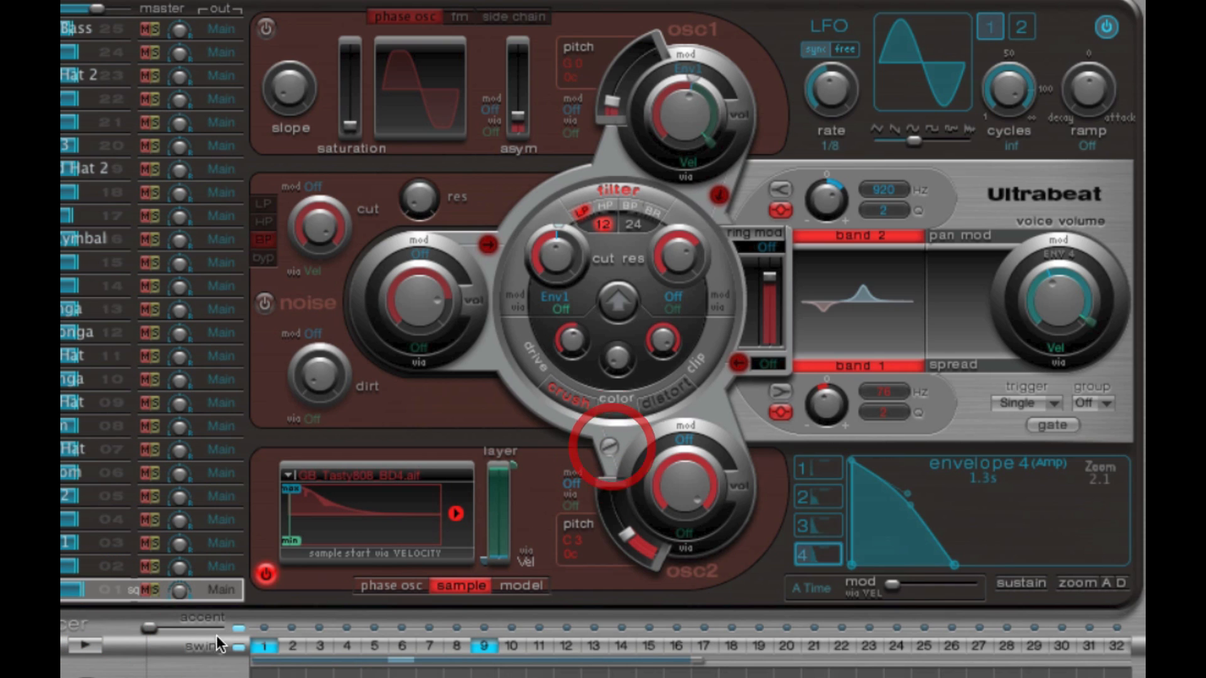
{"action": "left_click", "coordinate": [84, 647]}
{"action": "left_click", "coordinate": [87, 647]}
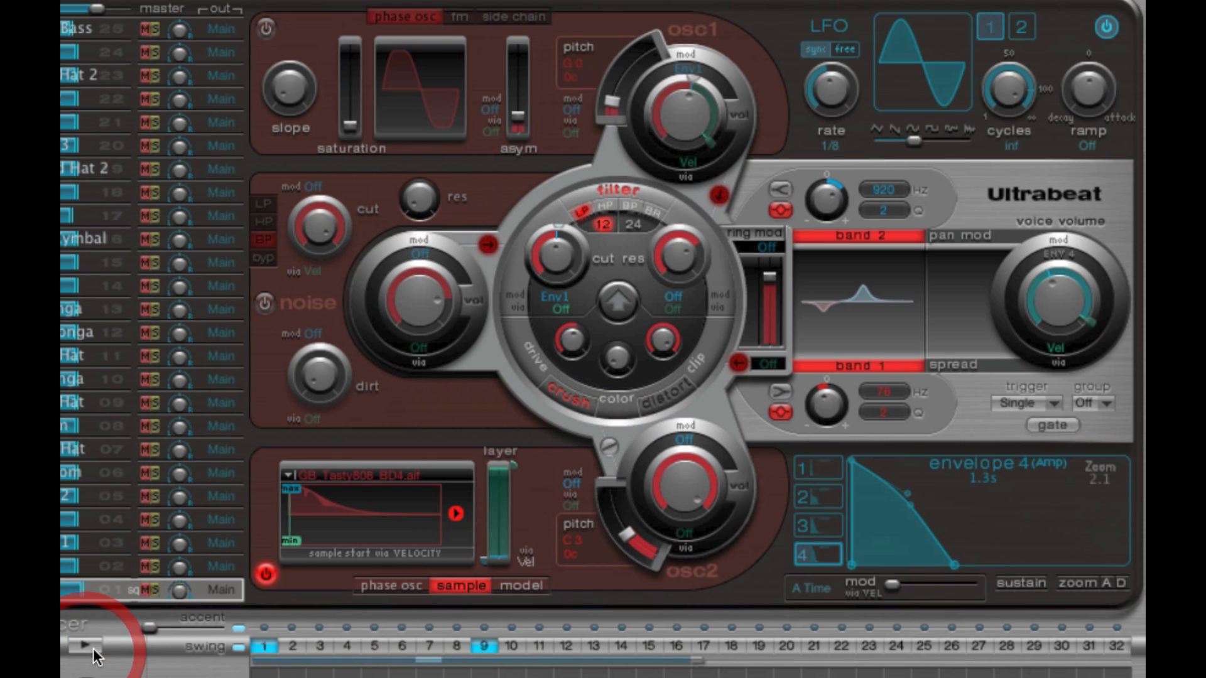
- Zoom the envelope display to 2.7 and lengthen envelope 4 to about 3.1 s
{"action": "mouse_move", "coordinate": [954, 567]}
{"action": "mouse_move", "coordinate": [954, 568]}
{"action": "left_mouse_down"}
{"action": "mouse_move", "coordinate": [1000, 565]}
{"action": "mouse_move", "coordinate": [954, 563]}
{"action": "left_mouse_up"}
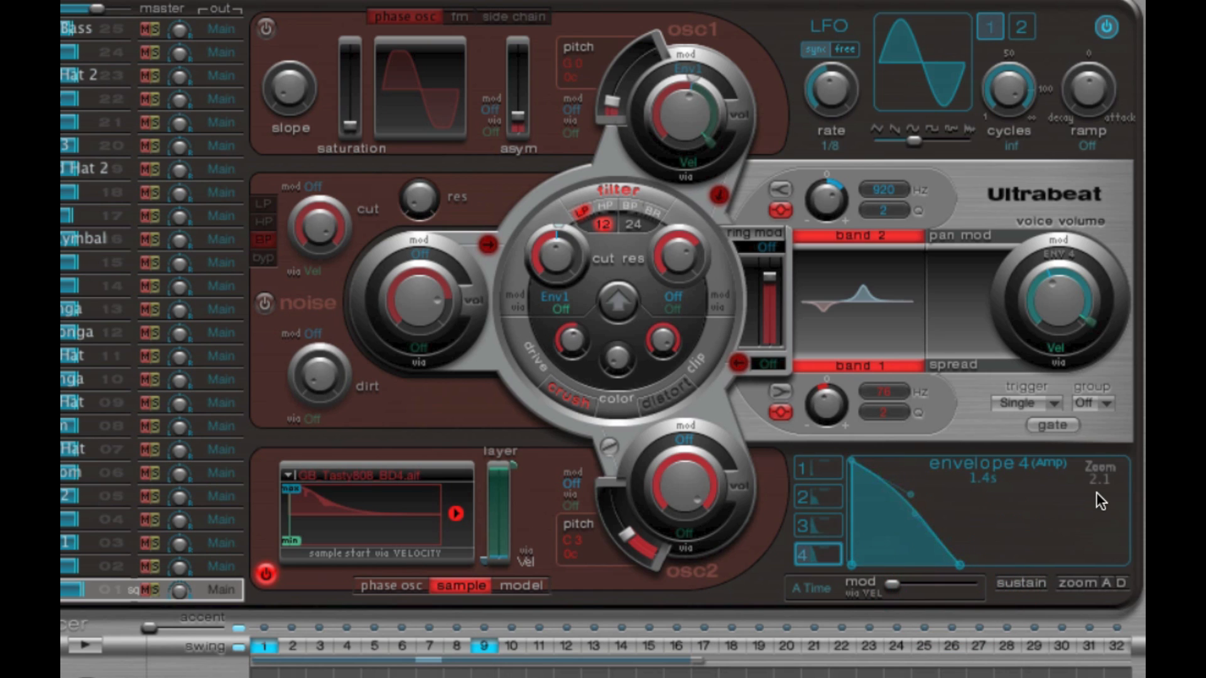
{"action": "left_click_drag", "start_coordinate": [1096, 492], "coordinate": [1111, 477]}
{"action": "left_click_drag", "start_coordinate": [993, 561], "coordinate": [1059, 561]}
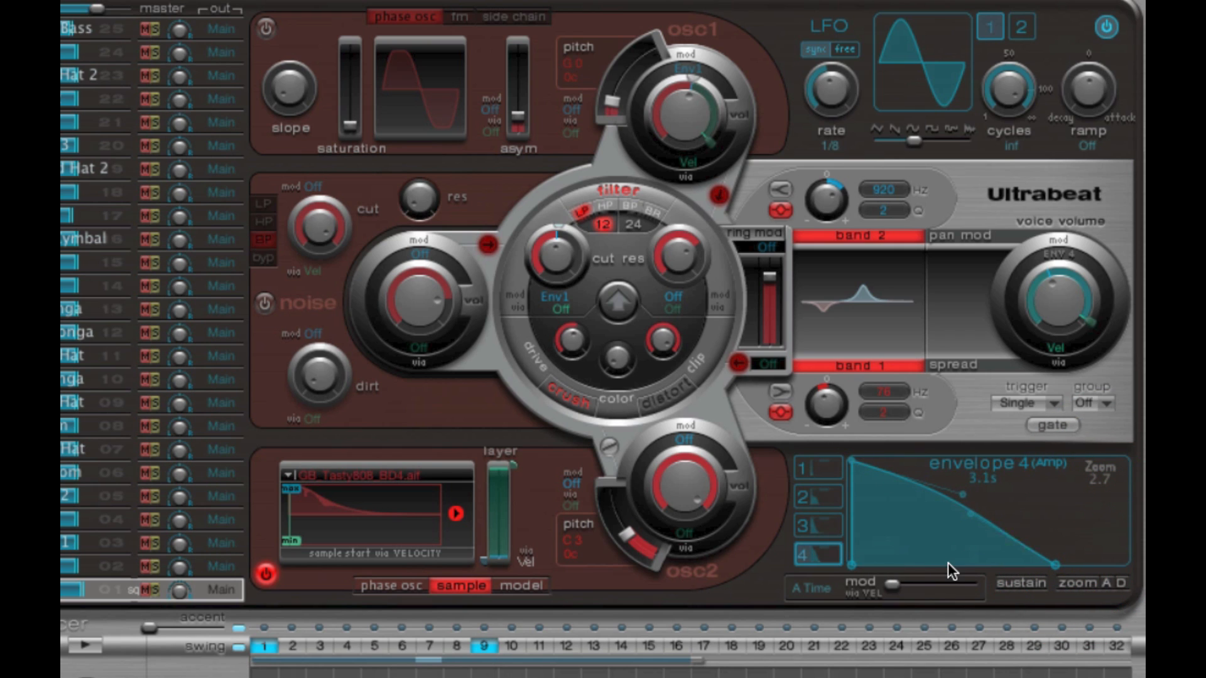
- Zoom the envelope display to 4.3, shorten envelope 4 to about 200 ms, and play the sequence to hear it
{"action": "left_click_drag", "start_coordinate": [1051, 563], "coordinate": [995, 564]}
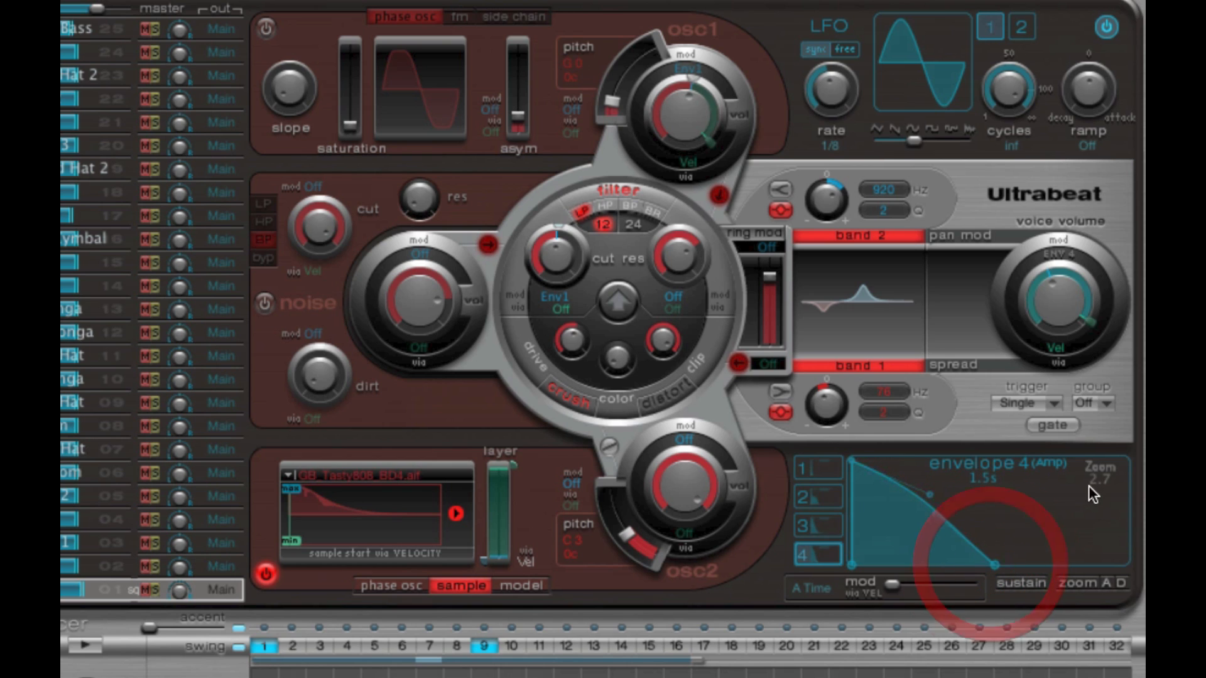
{"action": "left_click_drag", "start_coordinate": [1103, 480], "coordinate": [1117, 510]}
{"action": "left_click_drag", "start_coordinate": [1080, 562], "coordinate": [926, 564]}
{"action": "left_click", "coordinate": [94, 645]}
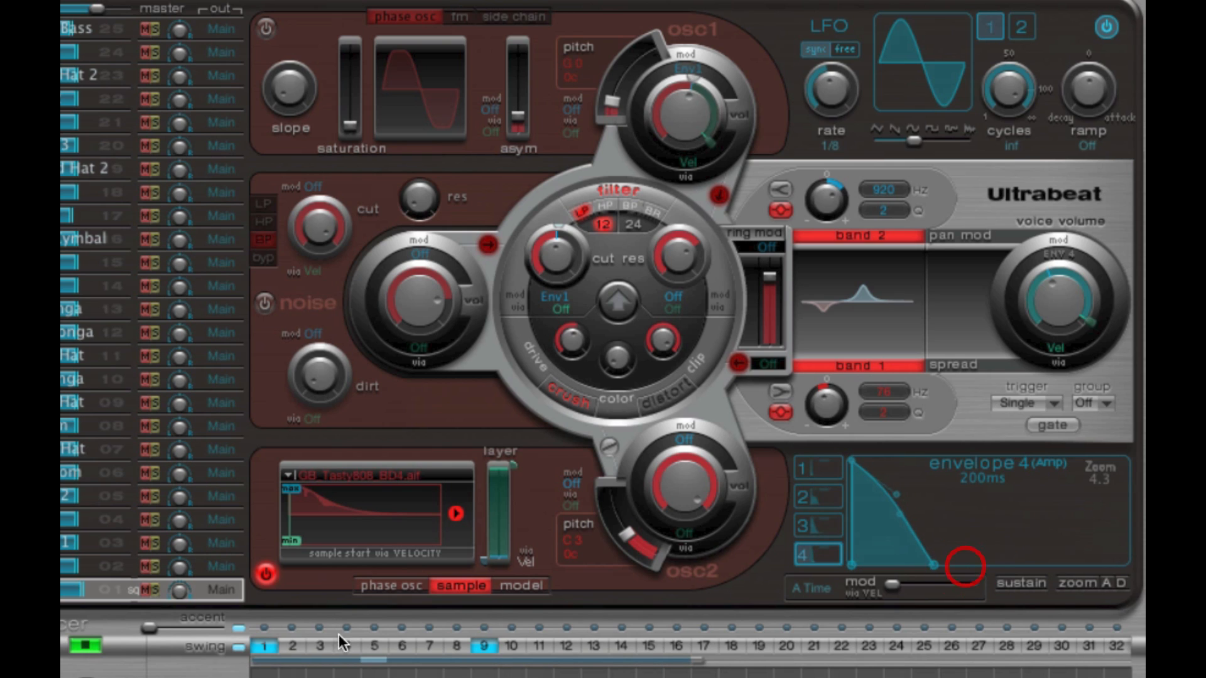
{"action": "left_click", "coordinate": [85, 646]}
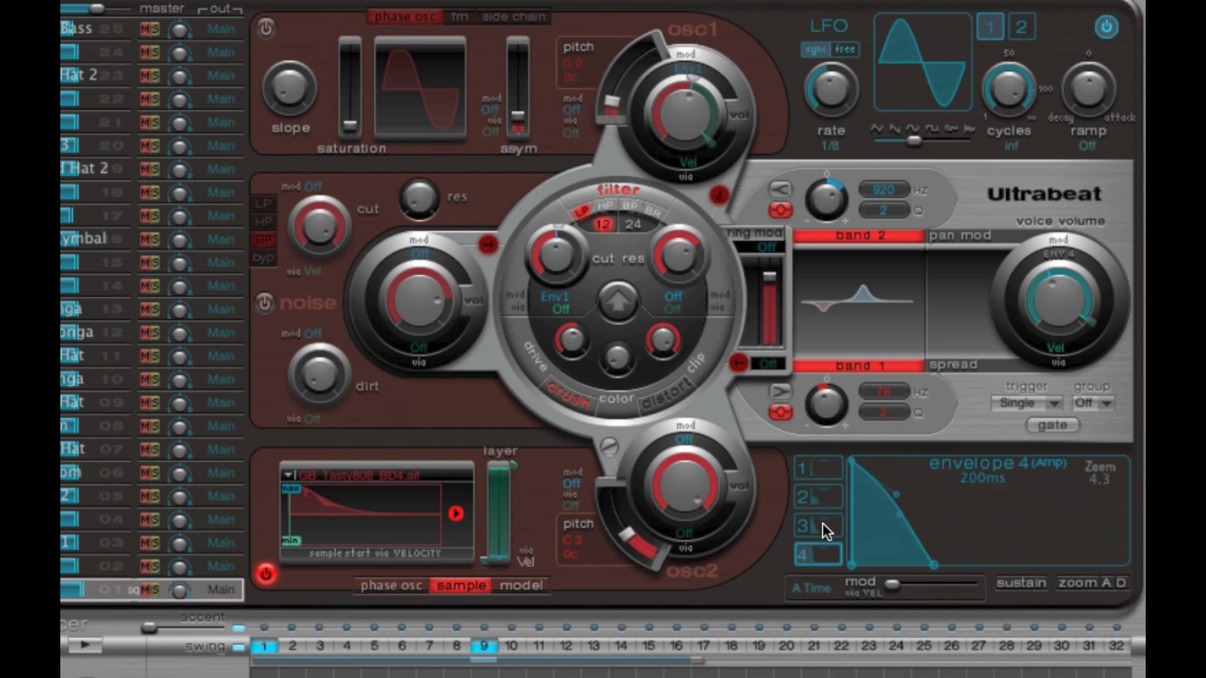
- Give envelope 4 a slower attack, starting at about 43 ms, and lengthen it to about 860 ms while the sequence plays
{"action": "left_click_drag", "start_coordinate": [853, 561], "coordinate": [869, 514]}
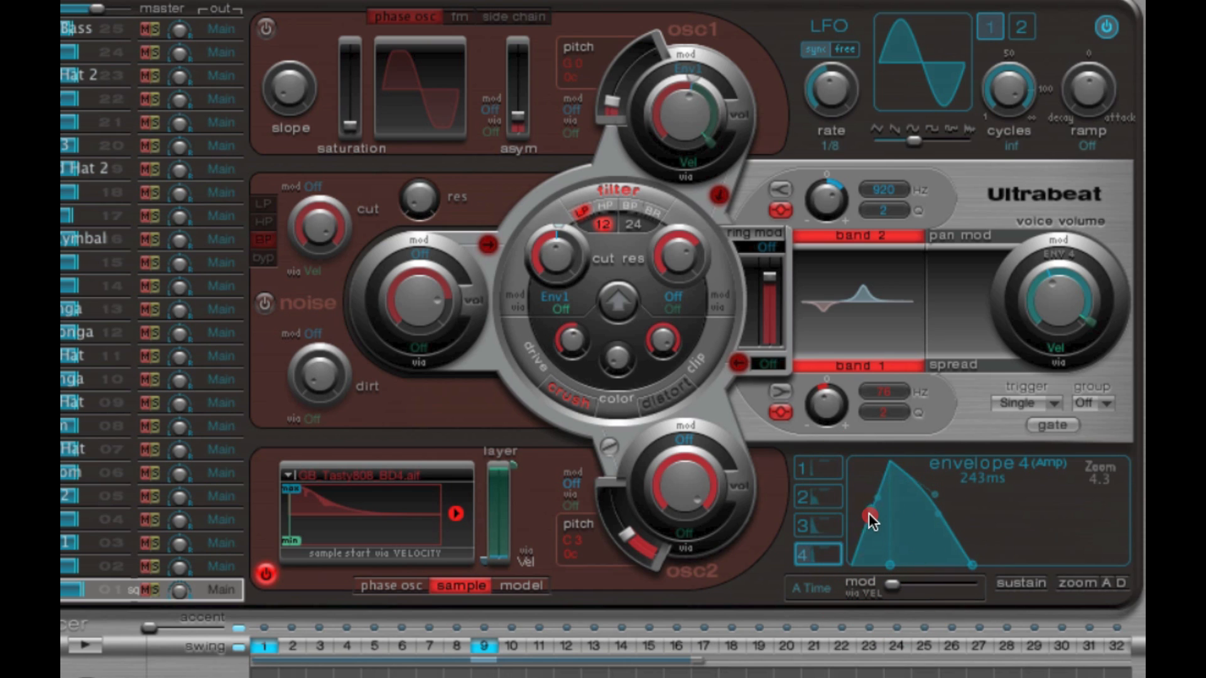
{"action": "left_click", "coordinate": [95, 646]}
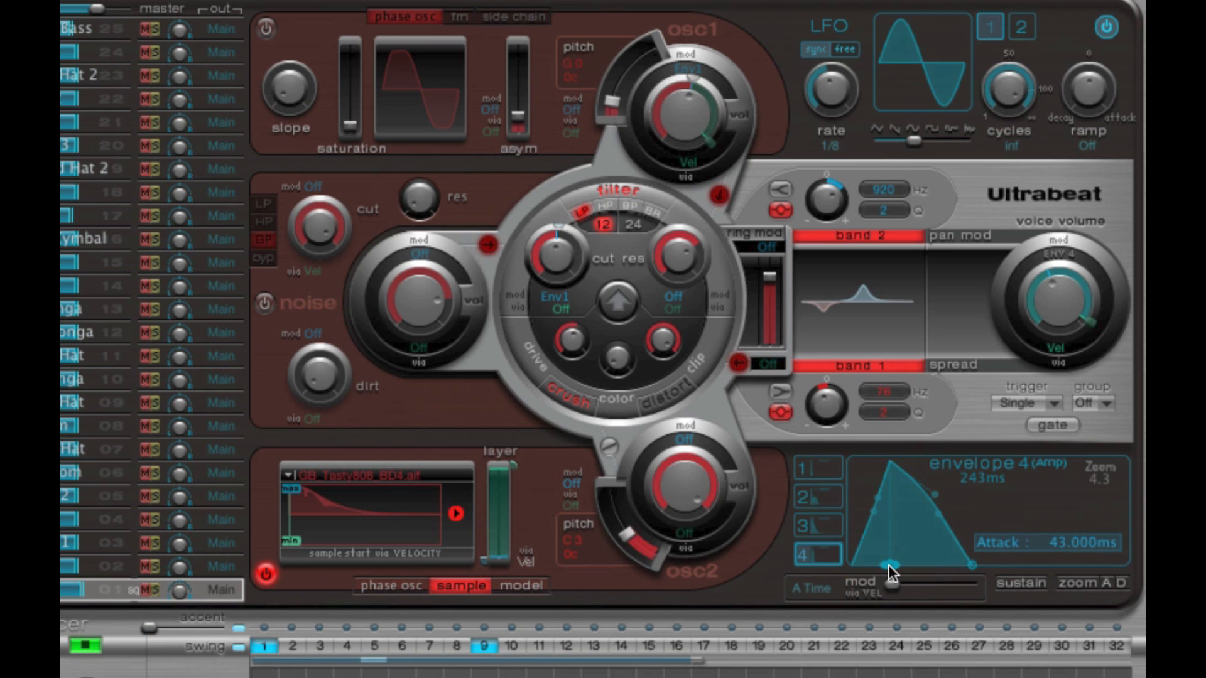
{"action": "left_click_drag", "start_coordinate": [888, 565], "coordinate": [1077, 561]}
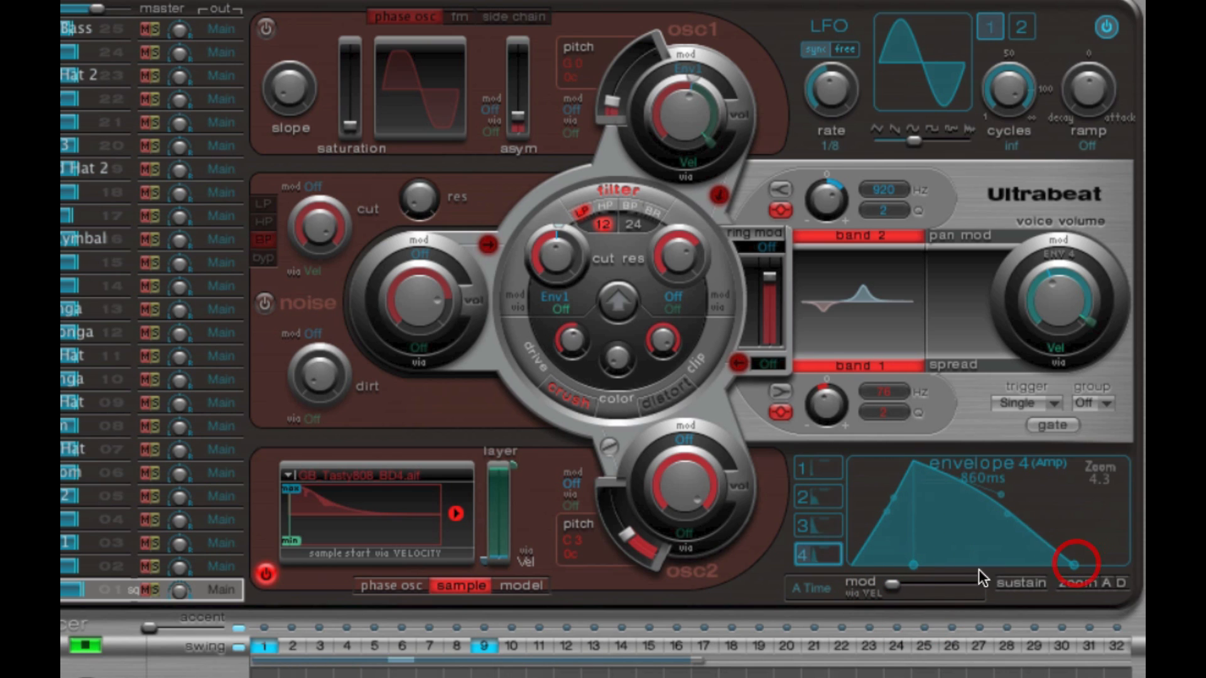
{"action": "mouse_move", "coordinate": [916, 564]}
{"action": "left_mouse_down"}
{"action": "mouse_move", "coordinate": [954, 568]}
{"action": "mouse_move", "coordinate": [929, 568]}
{"action": "left_mouse_up"}
- Remove envelope 4's attack, stop the sequence, and shorten the envelope to about 650 ms
{"action": "left_click_drag", "start_coordinate": [949, 569], "coordinate": [839, 564]}
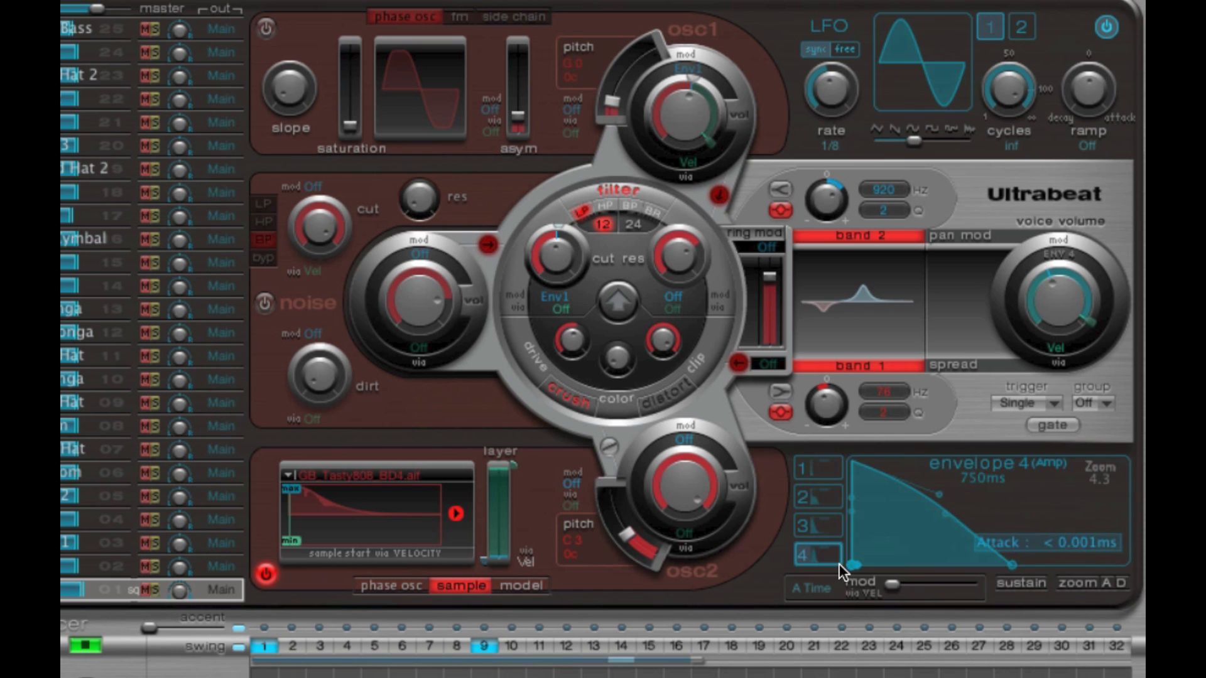
{"action": "left_click", "coordinate": [81, 646]}
{"action": "left_click_drag", "start_coordinate": [1002, 560], "coordinate": [1001, 563]}
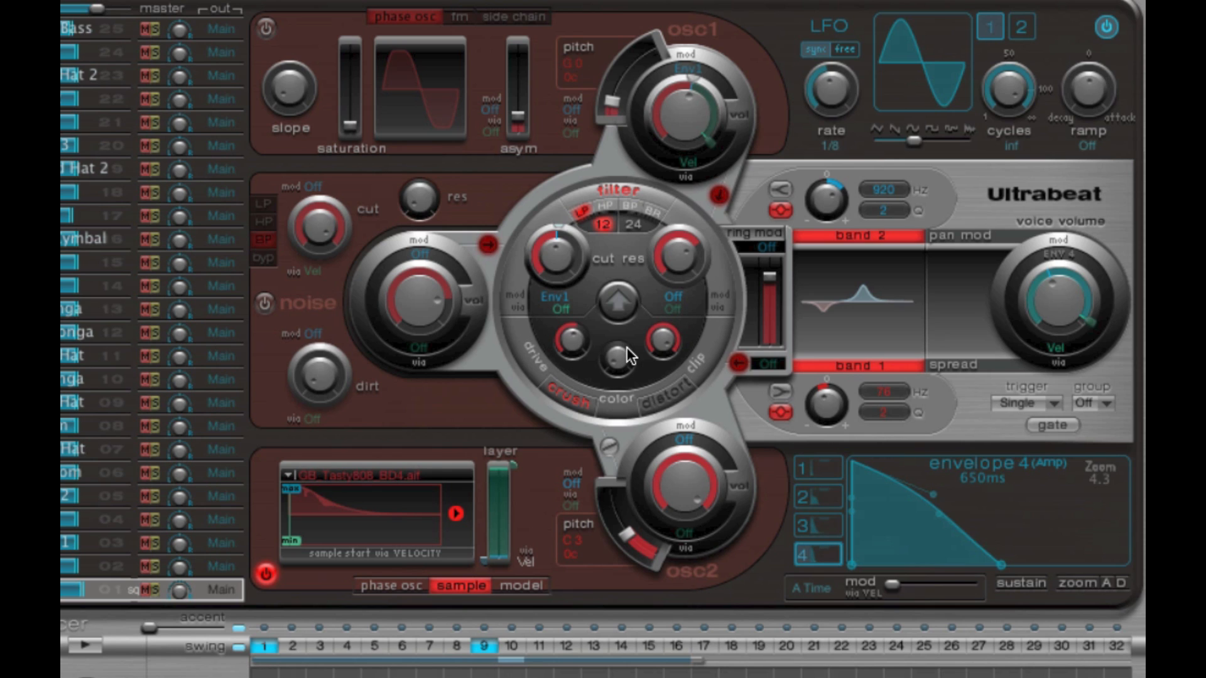
- Switch oscillator 1 on and route oscillator 2 through the filter
{"action": "left_click", "coordinate": [267, 28]}
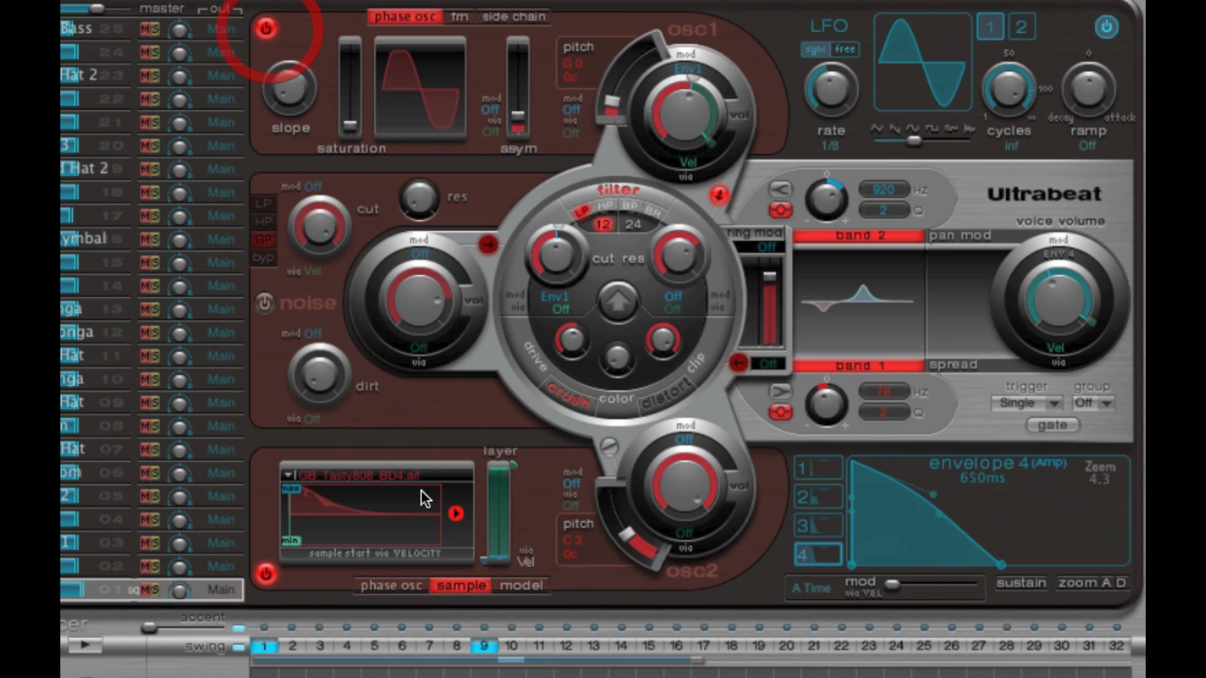
{"action": "left_click", "coordinate": [611, 446]}
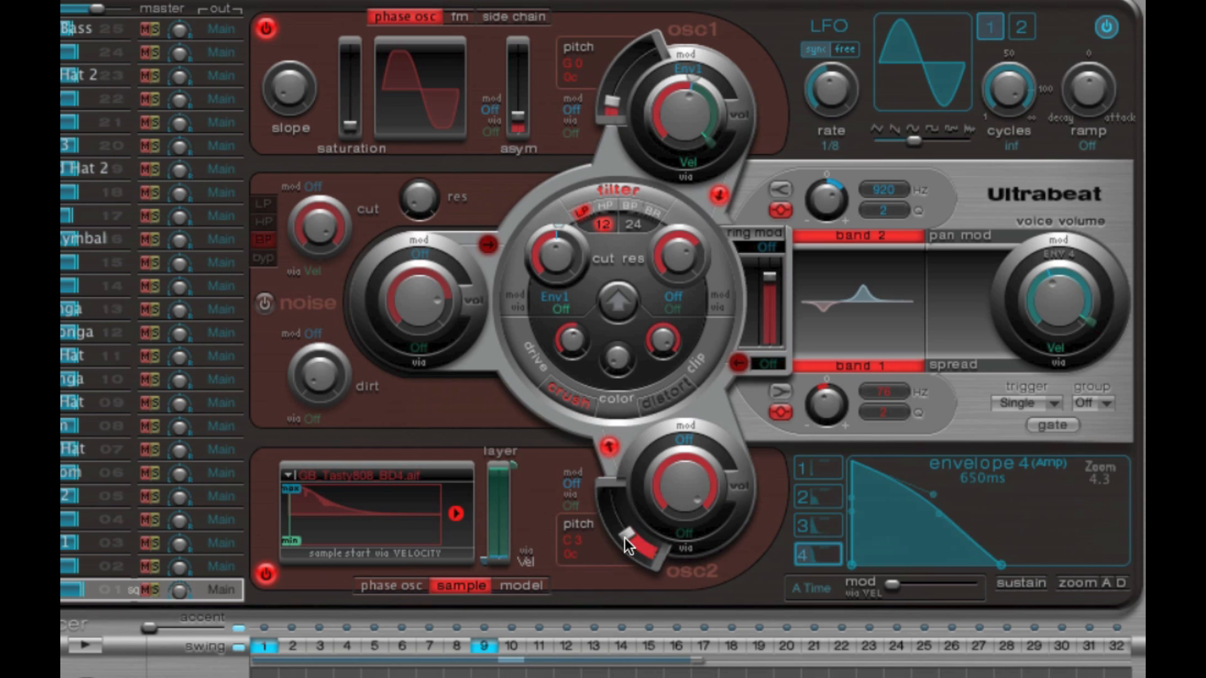
{"action": "left_click", "coordinate": [677, 491]}
{"action": "left_click", "coordinate": [686, 136]}
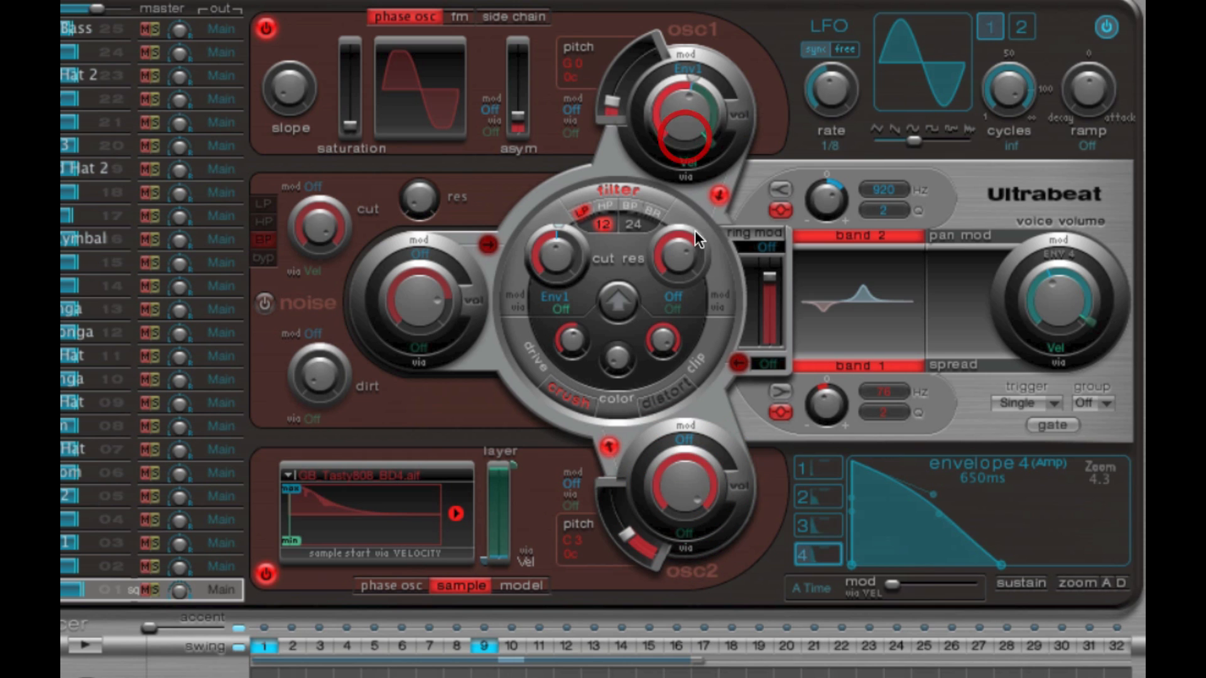
{"action": "left_click", "coordinate": [692, 482]}
{"action": "left_click", "coordinate": [693, 121]}
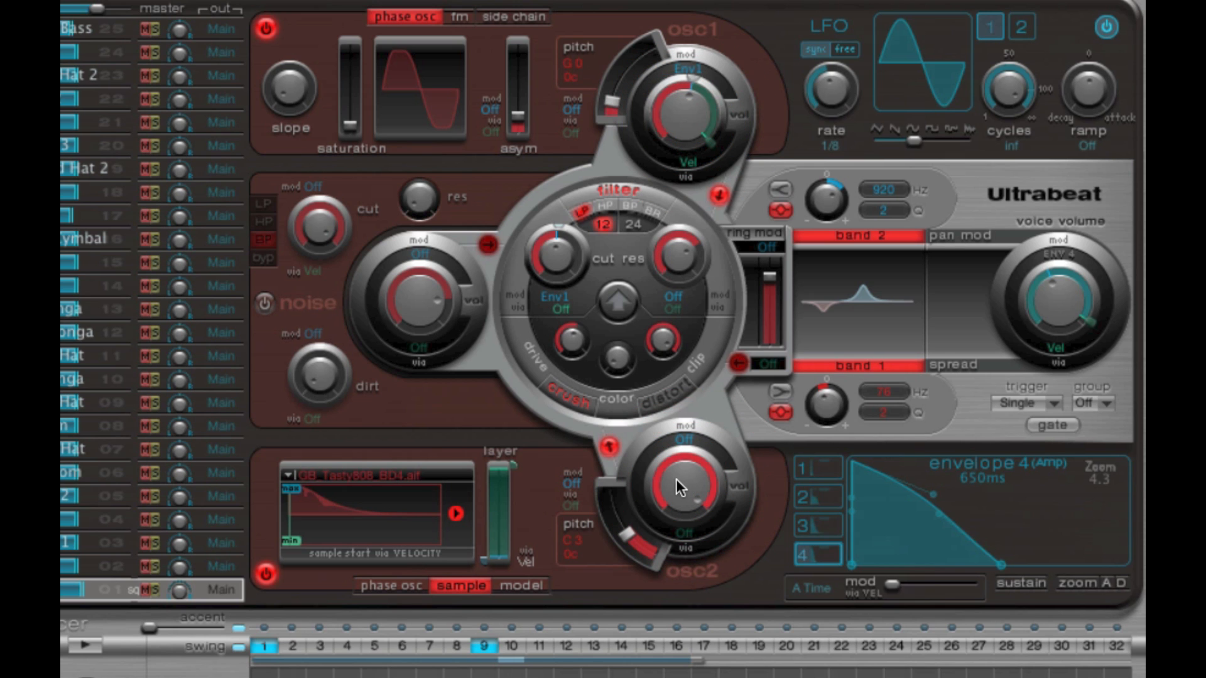
{"action": "left_click", "coordinate": [609, 446]}
{"action": "left_click", "coordinate": [717, 197]}
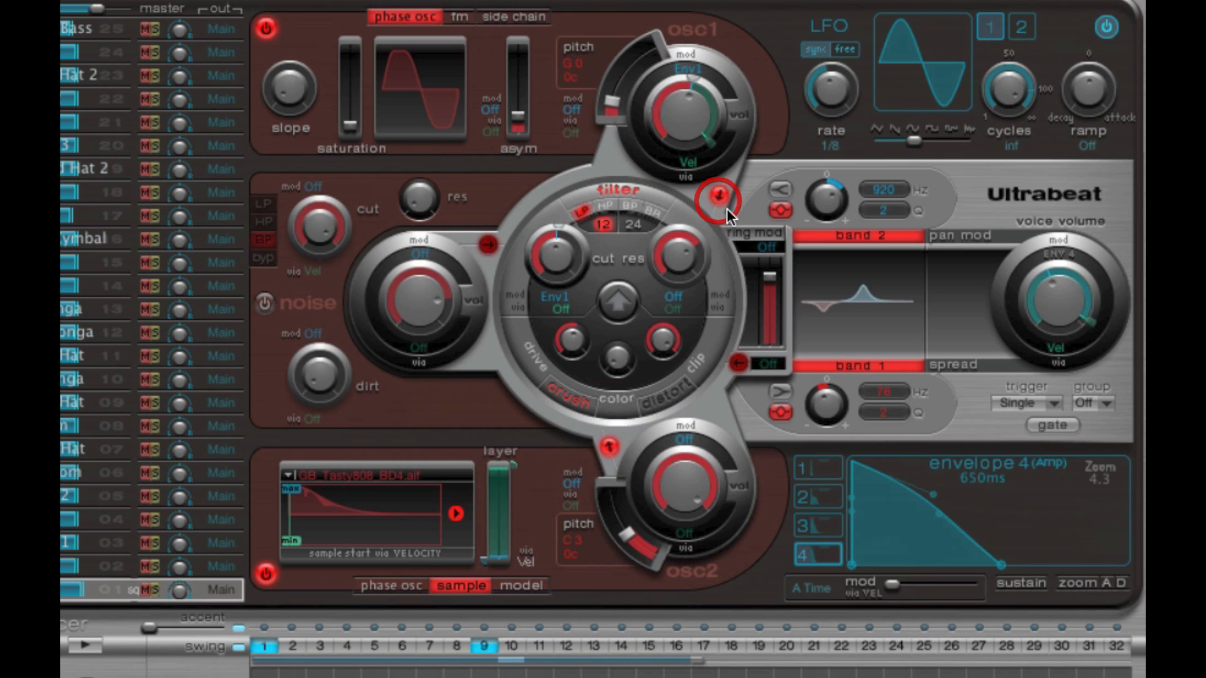
- Turn the voice volume to about its centre position and lengthen envelope 4 to about 750 ms
{"action": "left_click_drag", "start_coordinate": [1048, 308], "coordinate": [1049, 296]}
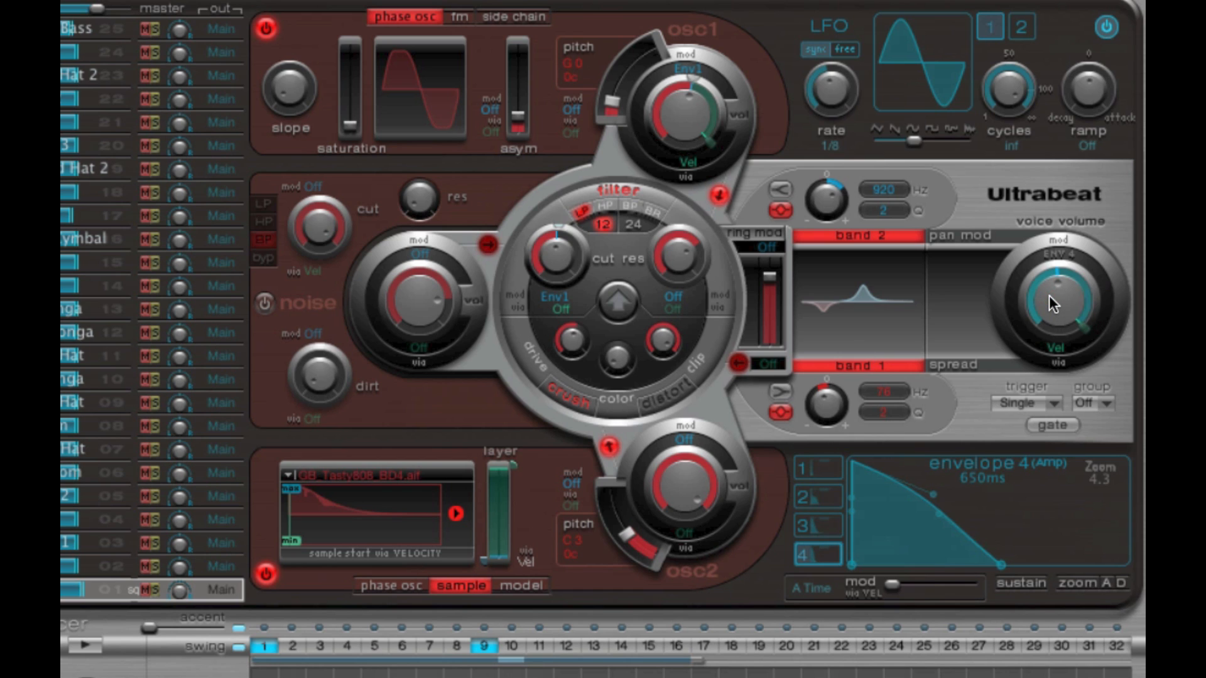
{"action": "left_click", "coordinate": [1052, 297]}
{"action": "mouse_move", "coordinate": [853, 560]}
{"action": "left_mouse_down"}
{"action": "mouse_move", "coordinate": [911, 559]}
{"action": "mouse_move", "coordinate": [850, 563]}
{"action": "left_mouse_up"}
{"action": "mouse_move", "coordinate": [1005, 566]}
{"action": "left_mouse_down"}
{"action": "mouse_move", "coordinate": [1034, 563]}
{"action": "mouse_move", "coordinate": [1007, 564]}
{"action": "left_mouse_up"}
- Open a kit file from the Ultrabeat presets to list its sounds for import
{"action": "left_click_drag", "start_coordinate": [80, 590], "coordinate": [81, 591]}
{"action": "left_click", "coordinate": [180, 592]}
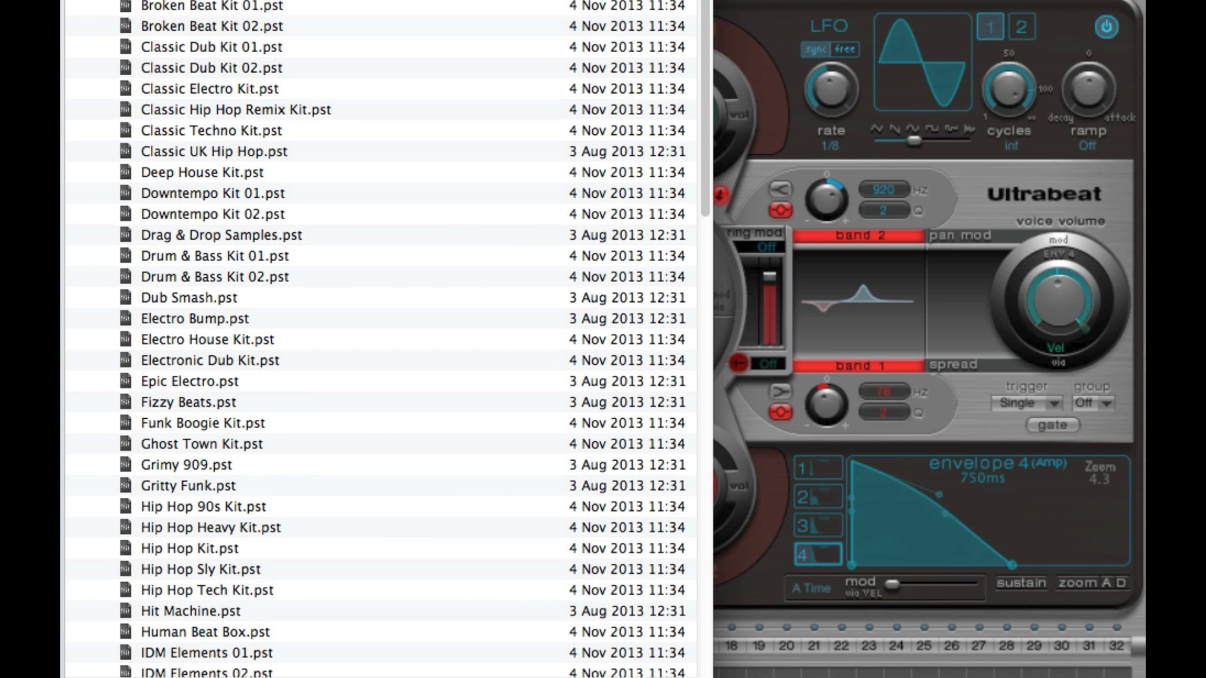
{"action": "key", "text": "Return"}
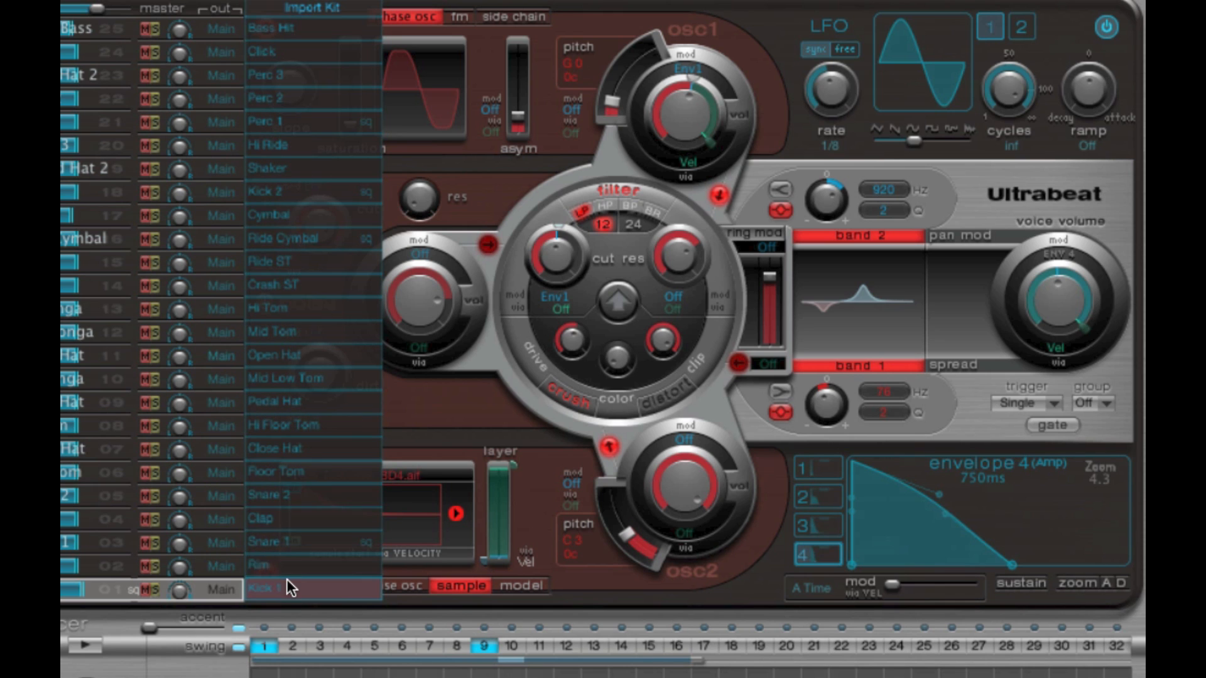
- Audition the import kit's Clap, Floor Tom, Hi Floor Tom, Kick 2, Perc 2, Perc 3, Click and Rim sounds
{"action": "left_click", "coordinate": [269, 513]}
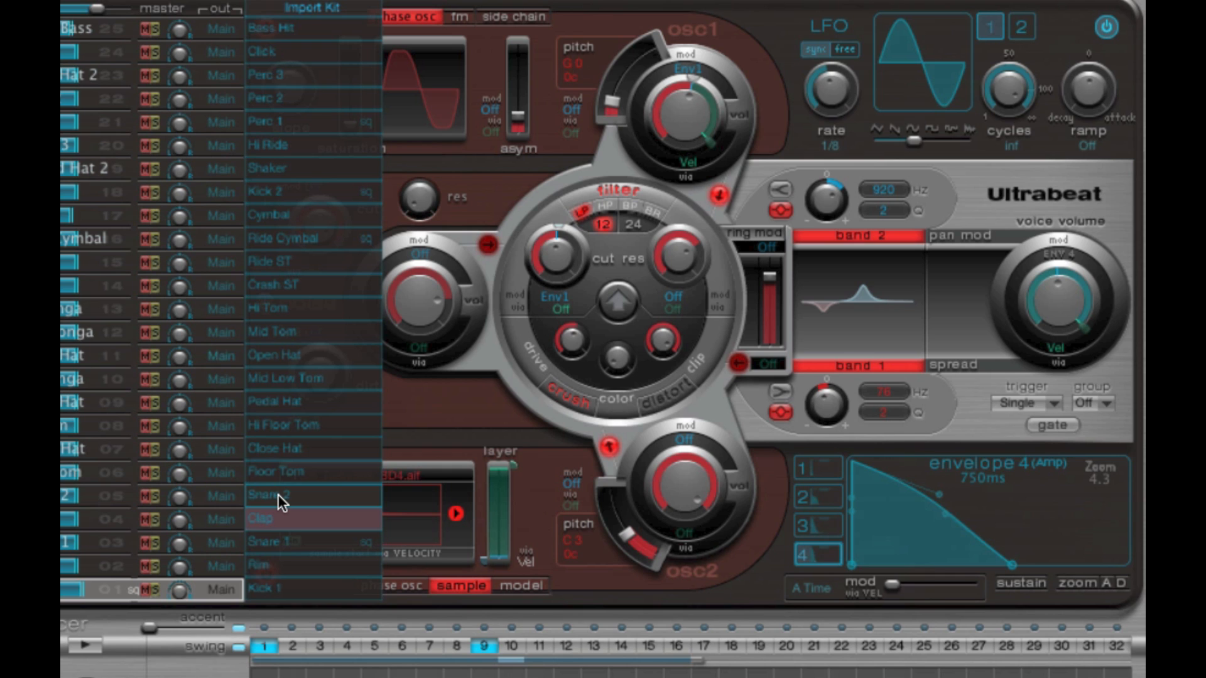
{"action": "left_click", "coordinate": [281, 473]}
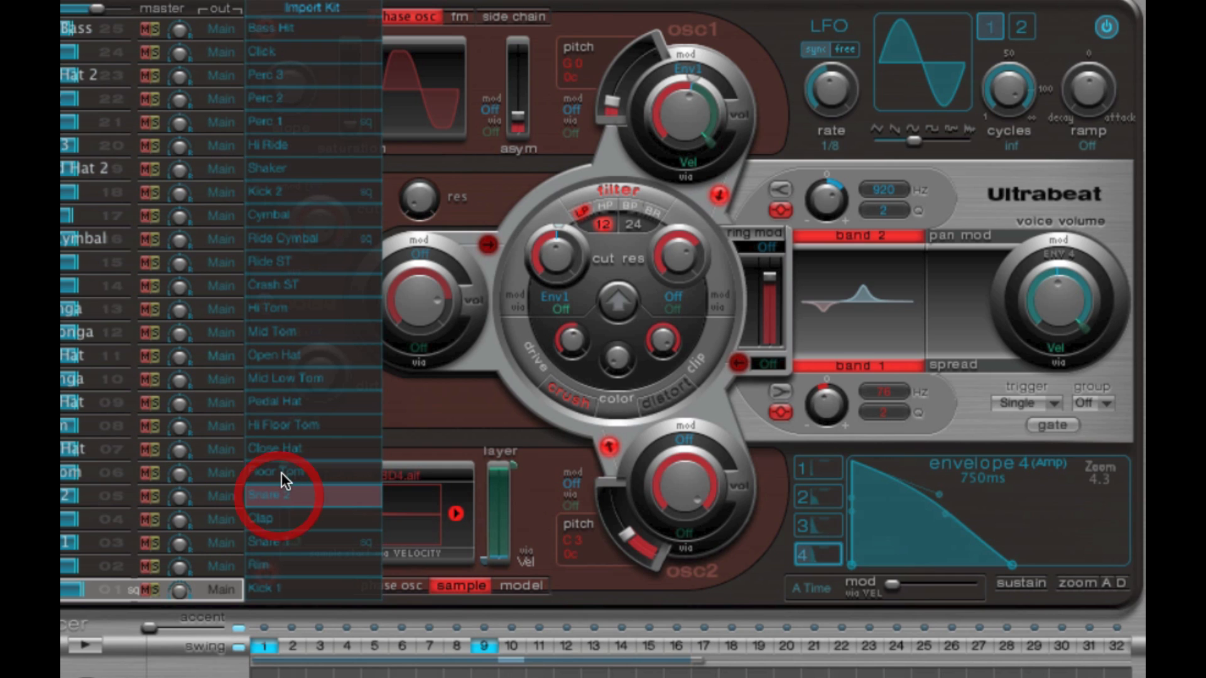
{"action": "left_click", "coordinate": [283, 425]}
{"action": "left_click", "coordinate": [282, 192]}
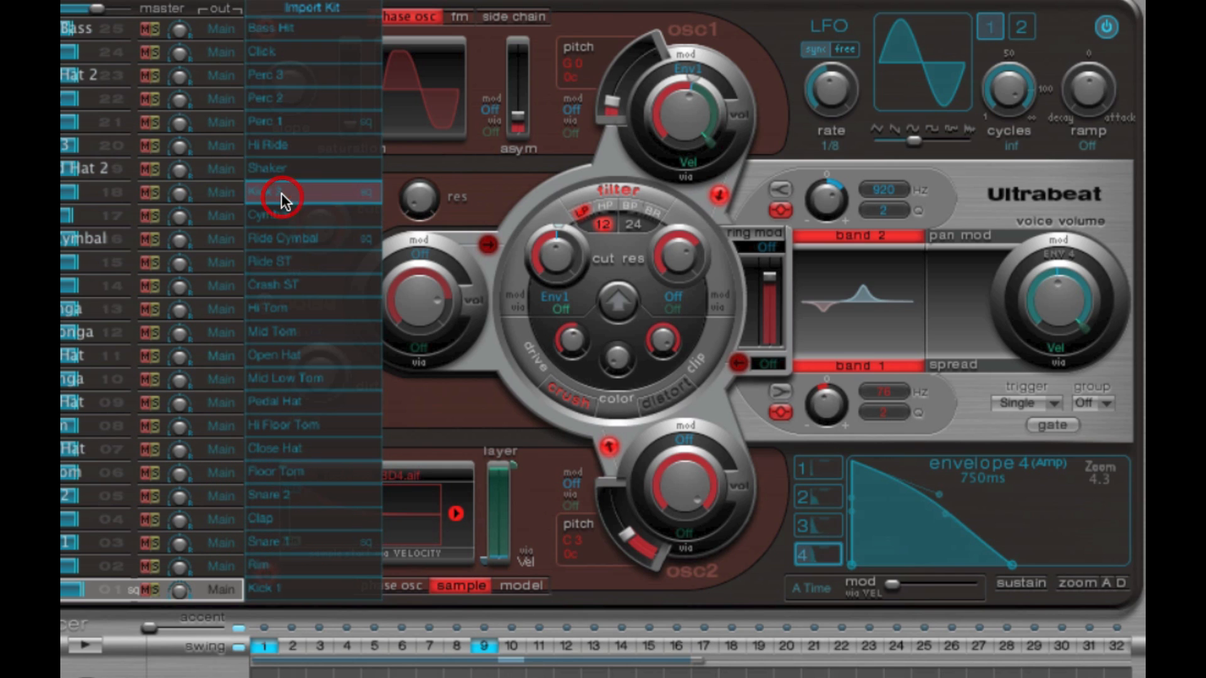
{"action": "left_click", "coordinate": [281, 99]}
{"action": "left_click", "coordinate": [280, 74]}
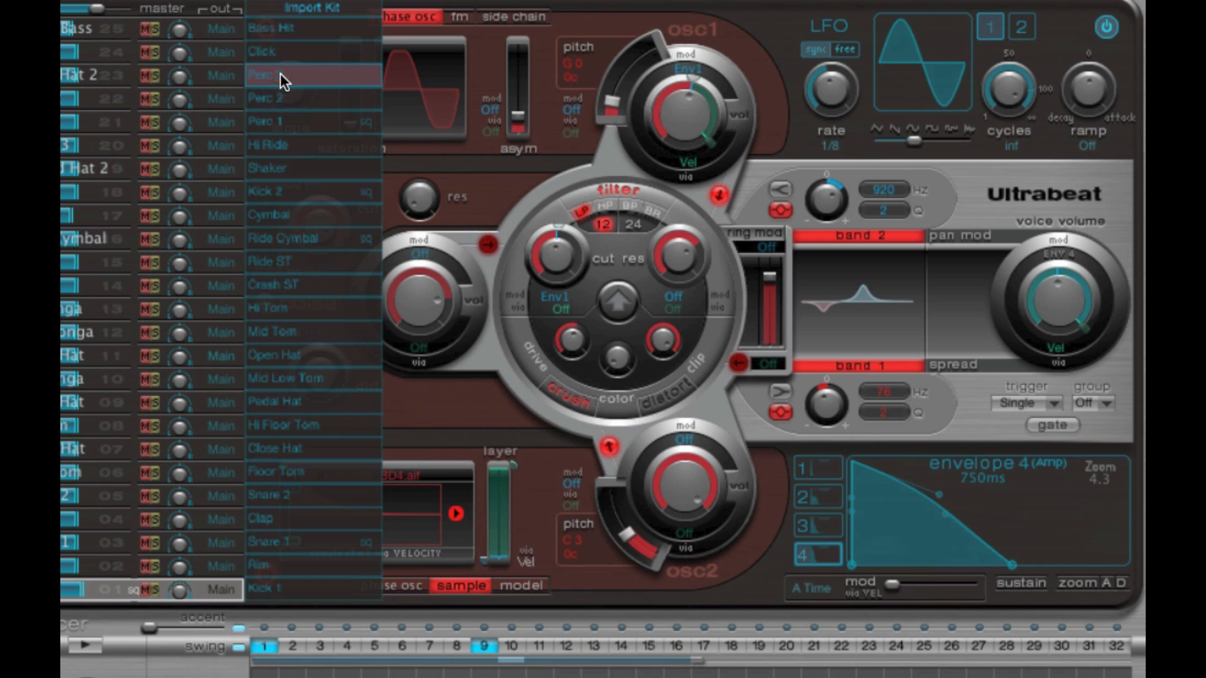
{"action": "left_click", "coordinate": [281, 51]}
{"action": "left_click", "coordinate": [292, 565]}
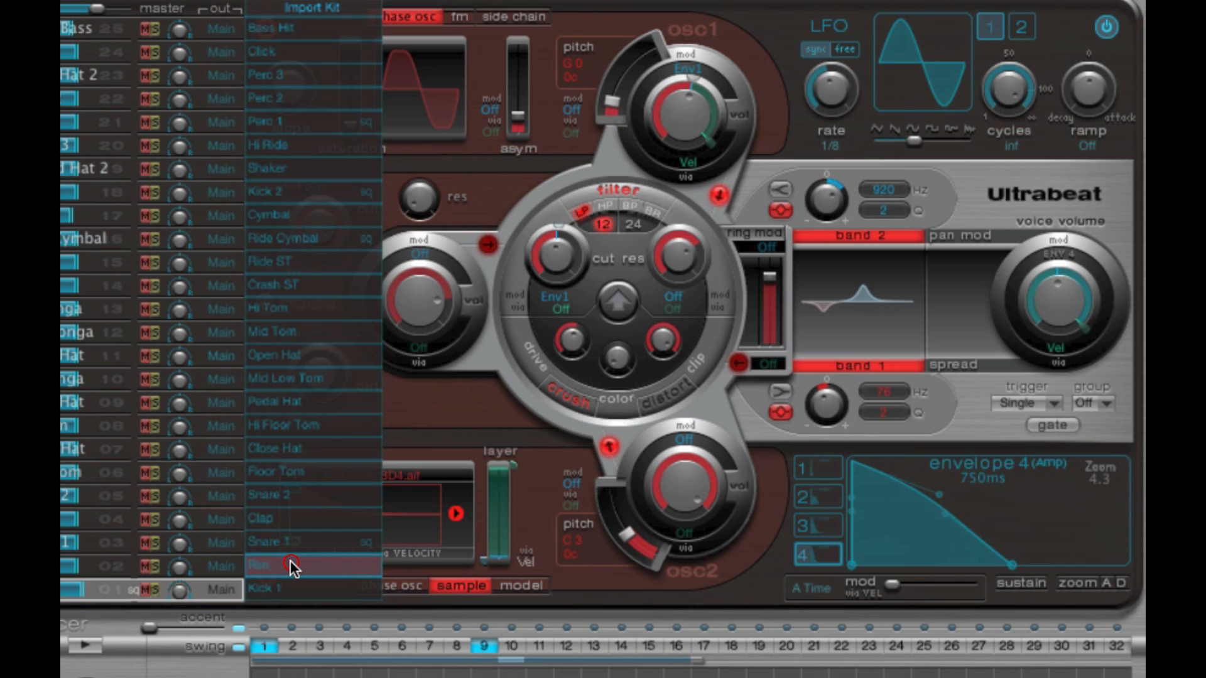
- Import the Rim sound from the kit into drum voice 5 and reselect voice 1
{"action": "mouse_move", "coordinate": [304, 567]}
{"action": "left_mouse_down"}
{"action": "mouse_move", "coordinate": [241, 565]}
{"action": "mouse_move", "coordinate": [318, 570]}
{"action": "mouse_move", "coordinate": [195, 536]}
{"action": "mouse_move", "coordinate": [146, 423]}
{"action": "mouse_move", "coordinate": [148, 242]}
{"action": "mouse_move", "coordinate": [124, 249]}
{"action": "mouse_move", "coordinate": [106, 414]}
{"action": "mouse_move", "coordinate": [274, 554]}
{"action": "mouse_move", "coordinate": [304, 564]}
{"action": "left_mouse_up"}
{"action": "left_click_drag", "start_coordinate": [296, 569], "coordinate": [100, 498]}
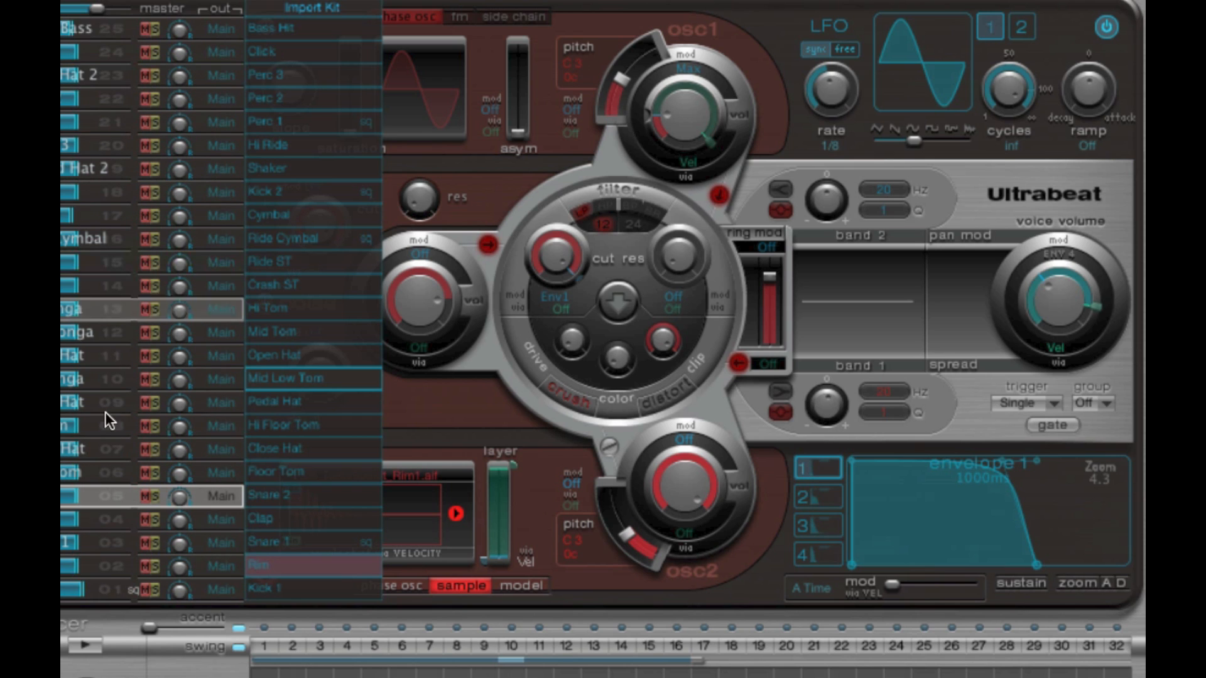
{"action": "left_click", "coordinate": [104, 587]}
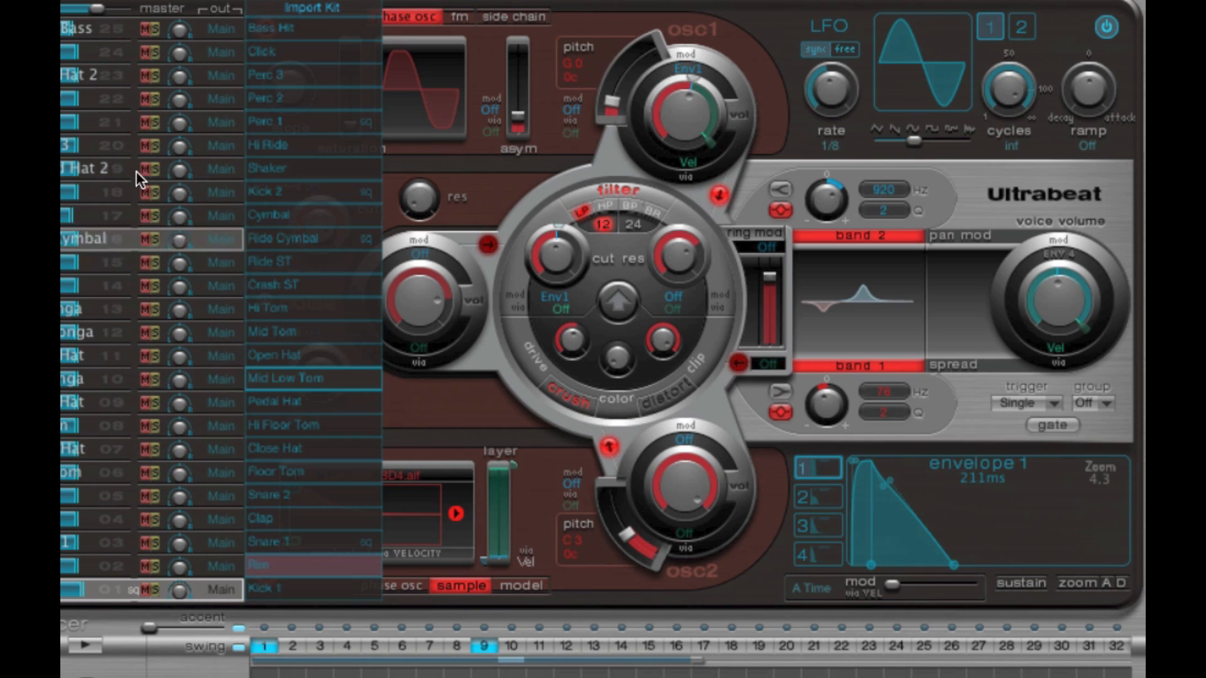
- Check the bass sound on voice 25, return to voice 1, and close the import kit list
{"action": "left_click", "coordinate": [114, 33]}
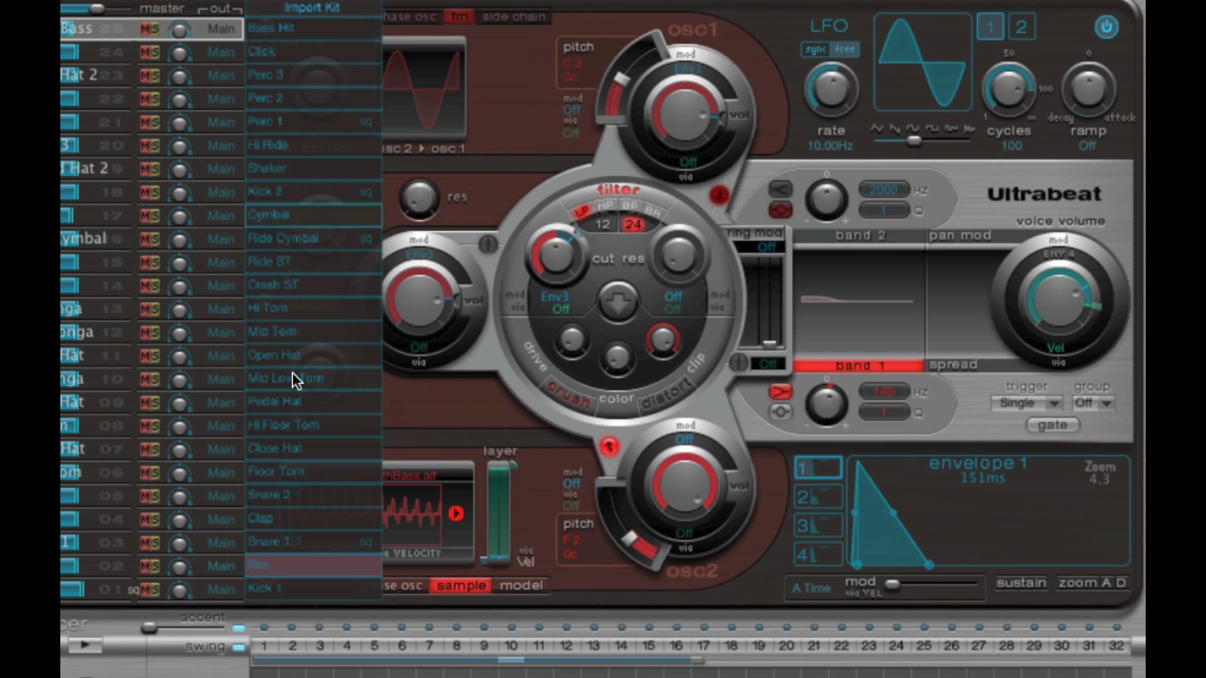
{"action": "left_click", "coordinate": [111, 589]}
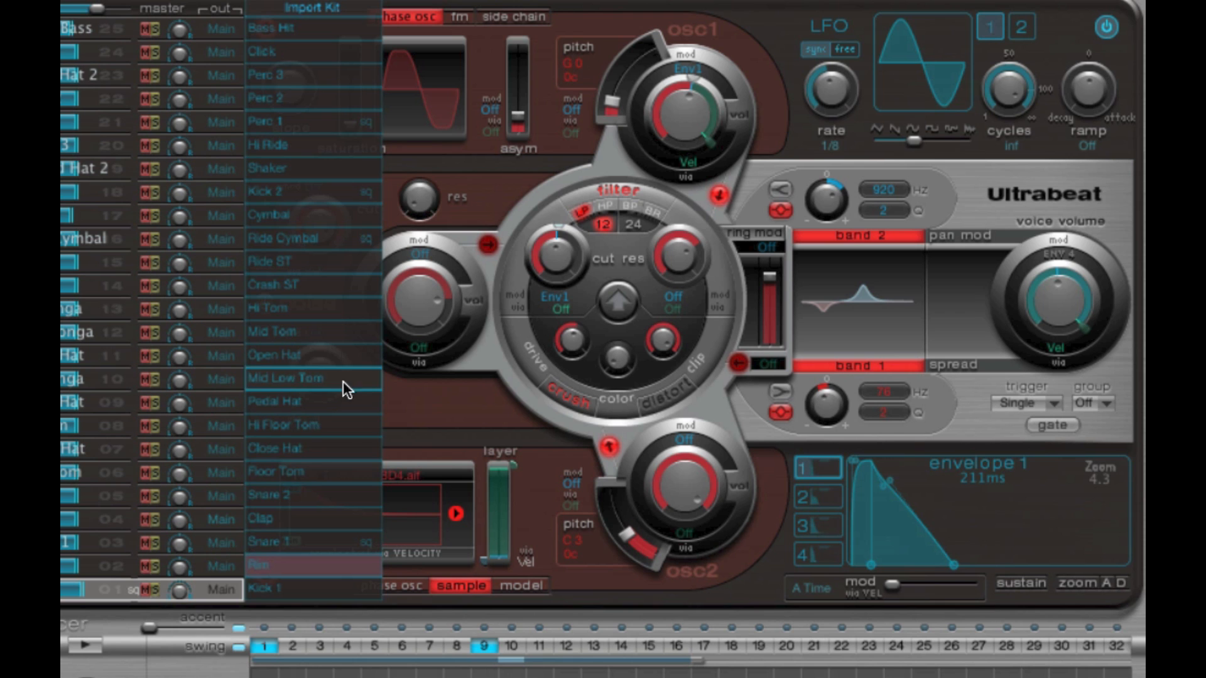
{"action": "left_click", "coordinate": [308, 3]}
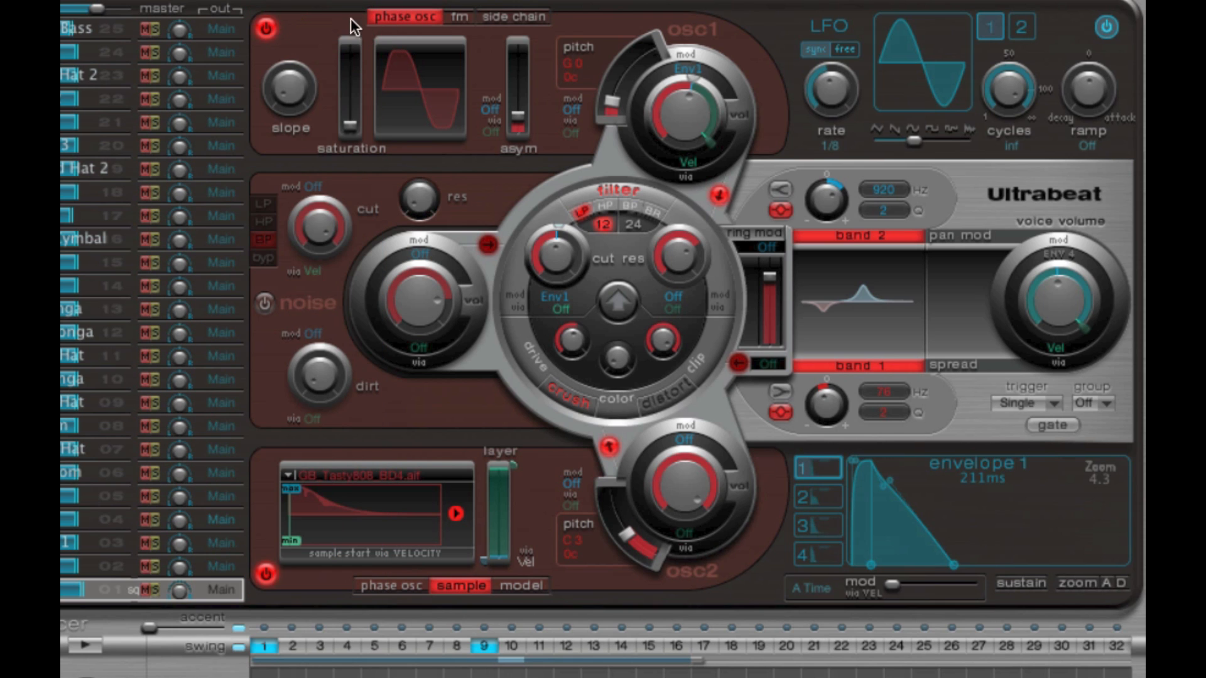
- Load Classic UK Hip Hop.pst as the import kit and audition its Kick 2 and Clap sounds
{"action": "left_click", "coordinate": [305, 4]}
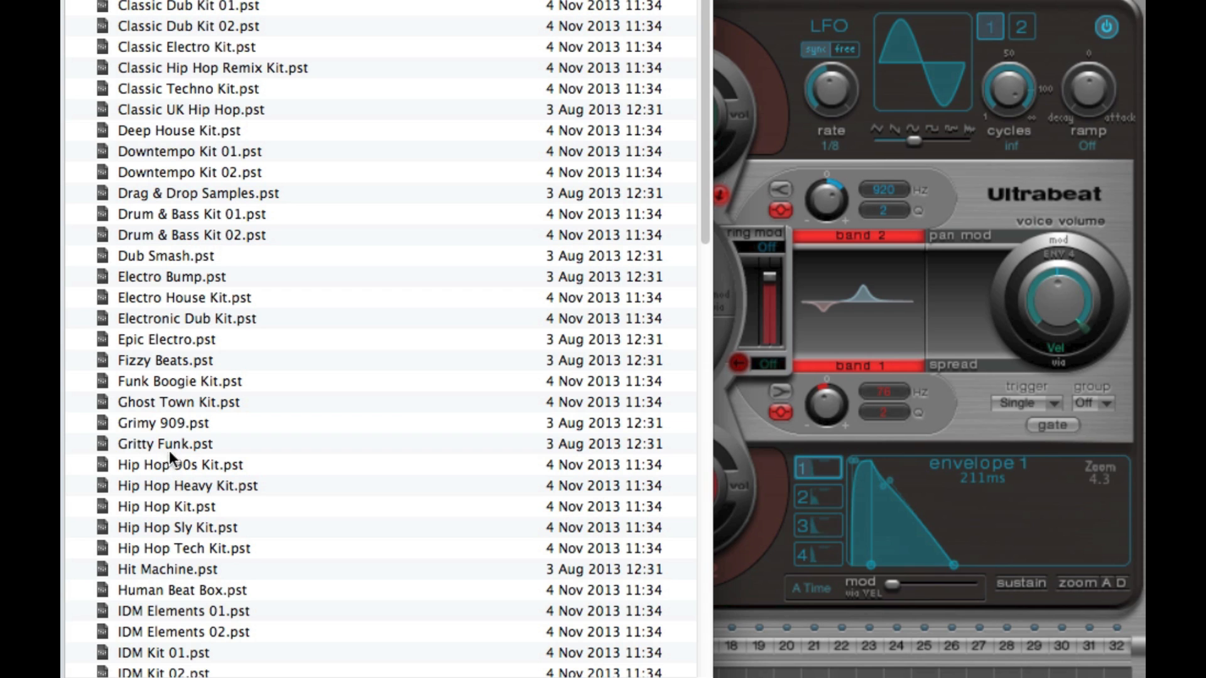
{"action": "double_click", "coordinate": [190, 109]}
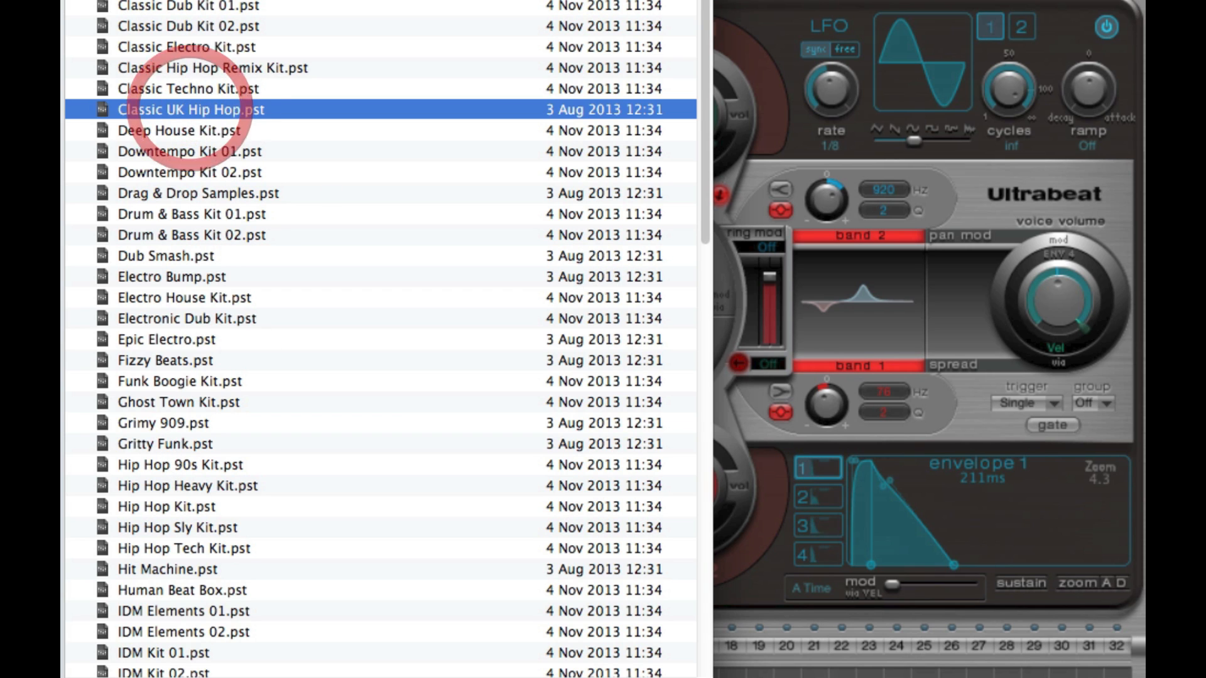
{"action": "left_click", "coordinate": [279, 194]}
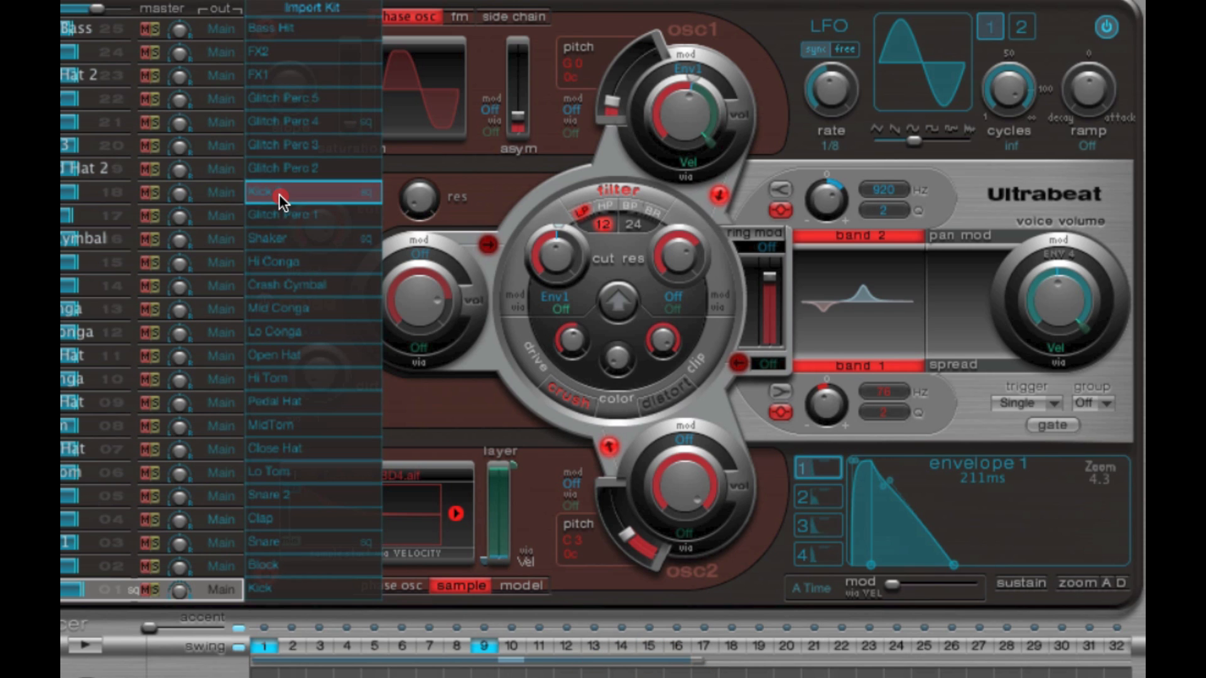
{"action": "left_click", "coordinate": [296, 517]}
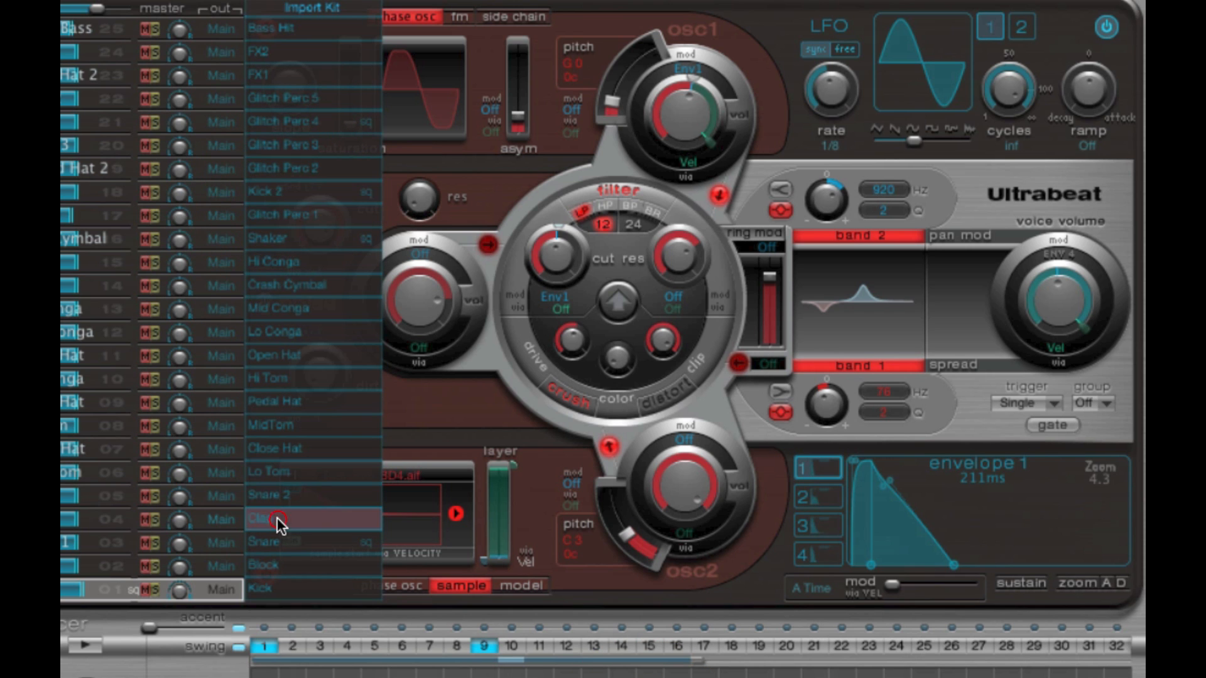
- Import the Clap sound into drum voice 8 and close the import kit list
{"action": "left_click_drag", "start_coordinate": [293, 522], "coordinate": [81, 426]}
{"action": "left_click", "coordinate": [343, 1]}
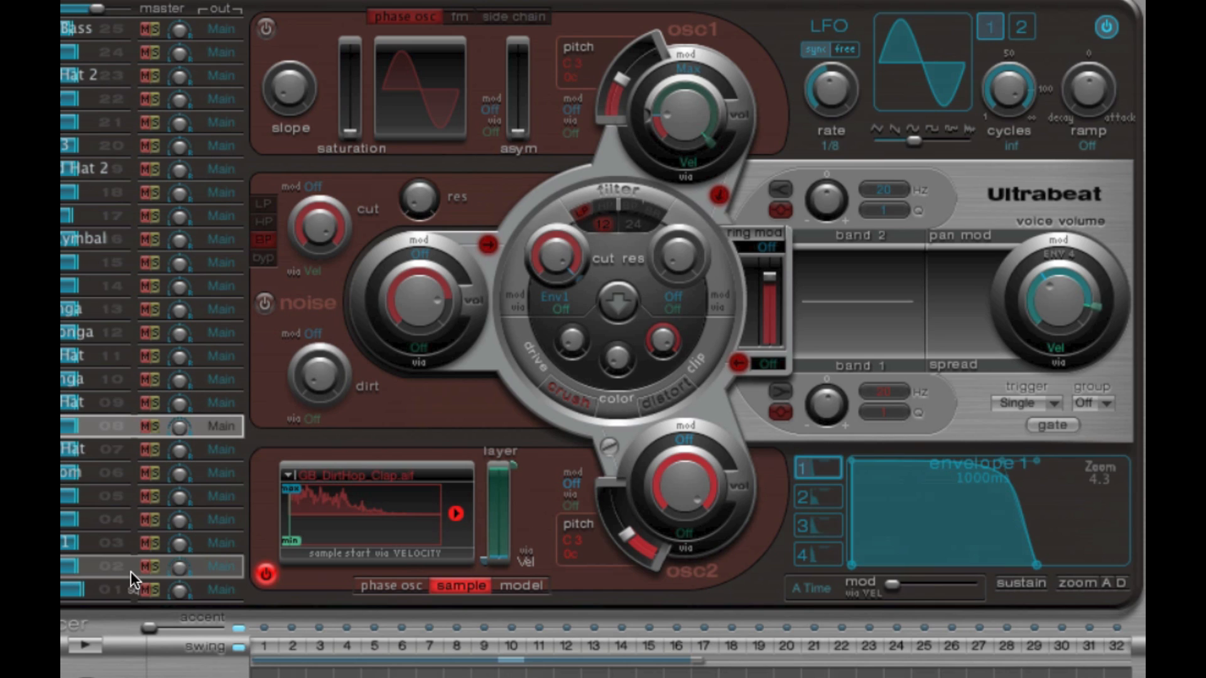
- Copy drum voice 1 with its sequence, paste only the voice onto voice 14, and reselect voice 1
{"action": "left_click", "coordinate": [115, 589]}
{"action": "right_click", "coordinate": [114, 588]}
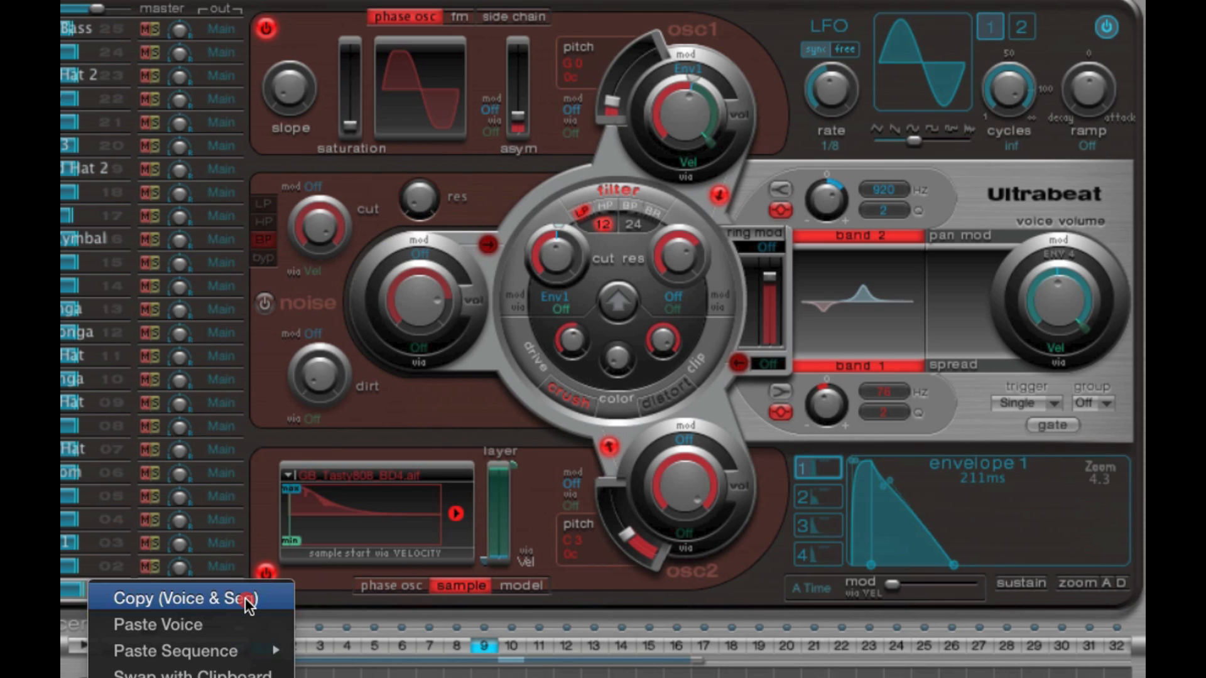
{"action": "left_click", "coordinate": [190, 600]}
{"action": "left_click", "coordinate": [111, 288]}
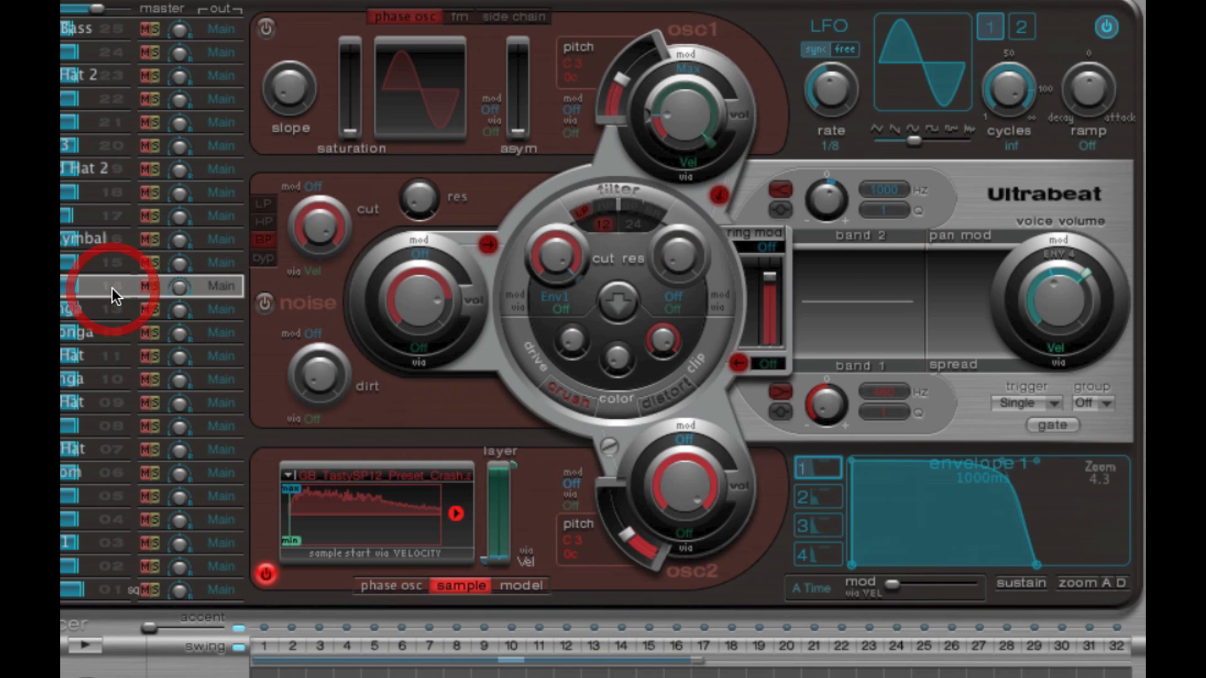
{"action": "right_click", "coordinate": [112, 287]}
{"action": "left_click", "coordinate": [146, 322]}
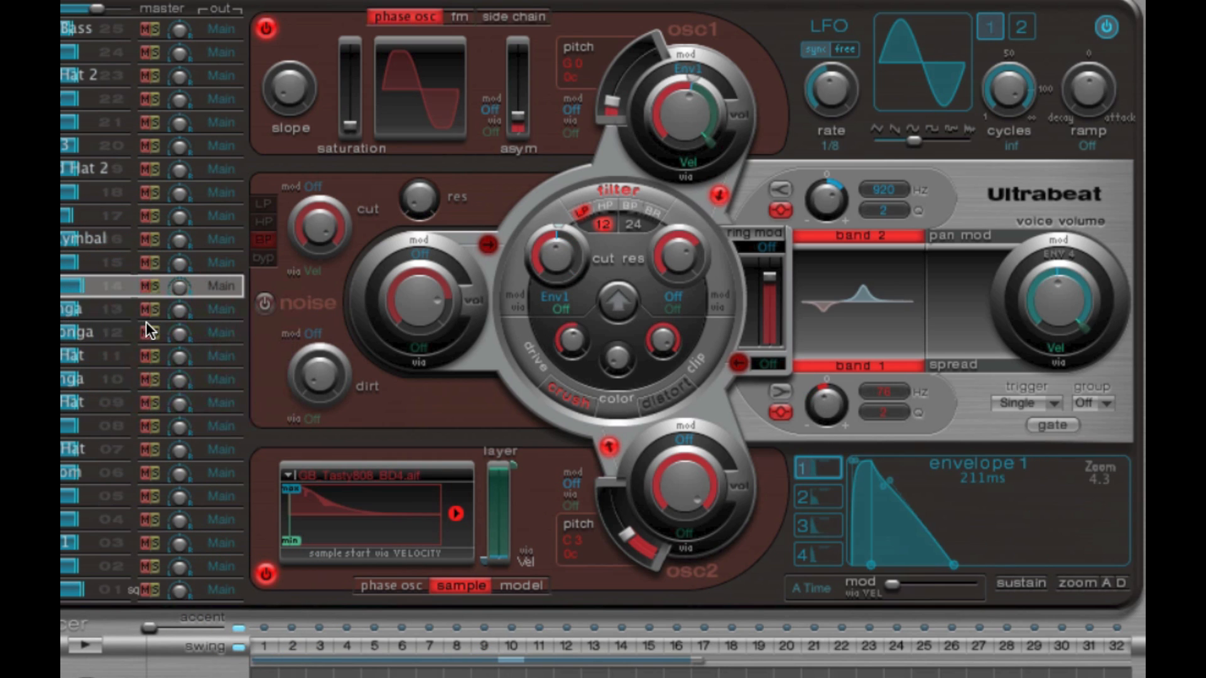
{"action": "left_click", "coordinate": [109, 586]}
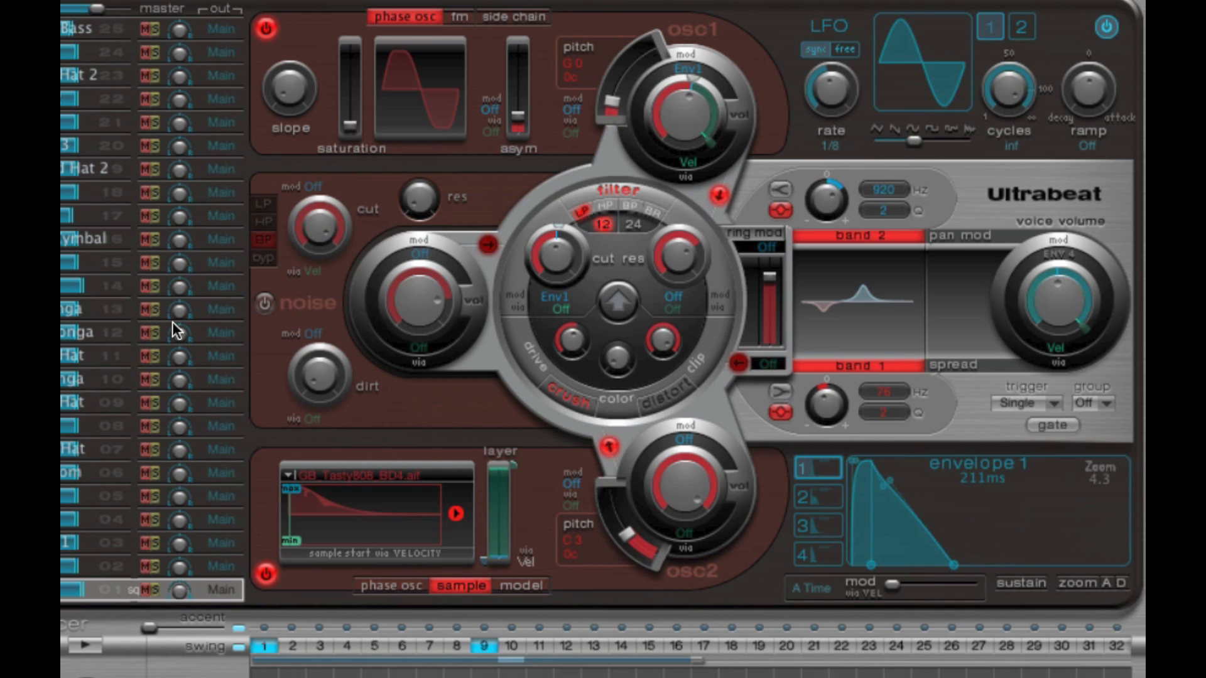
- Compare the copied sound on drum voice 14 with voice 1, leaving voice 1 selected
{"action": "left_click", "coordinate": [110, 287]}
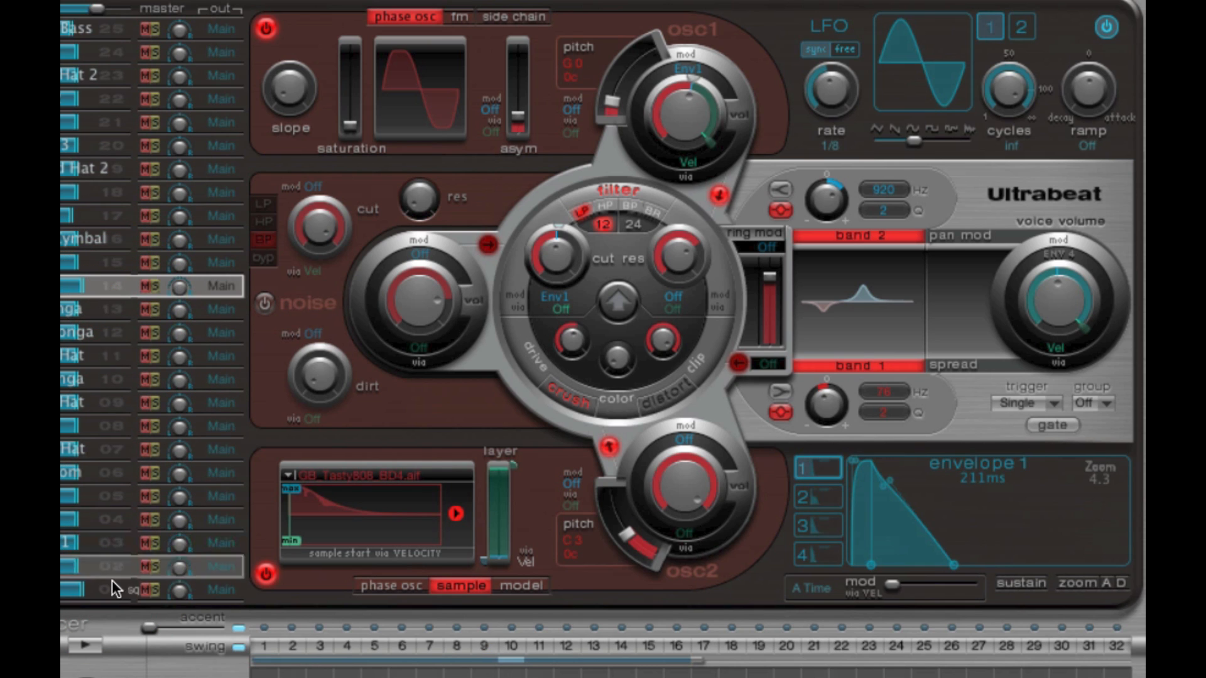
{"action": "left_click", "coordinate": [115, 583]}
{"action": "left_click", "coordinate": [110, 287]}
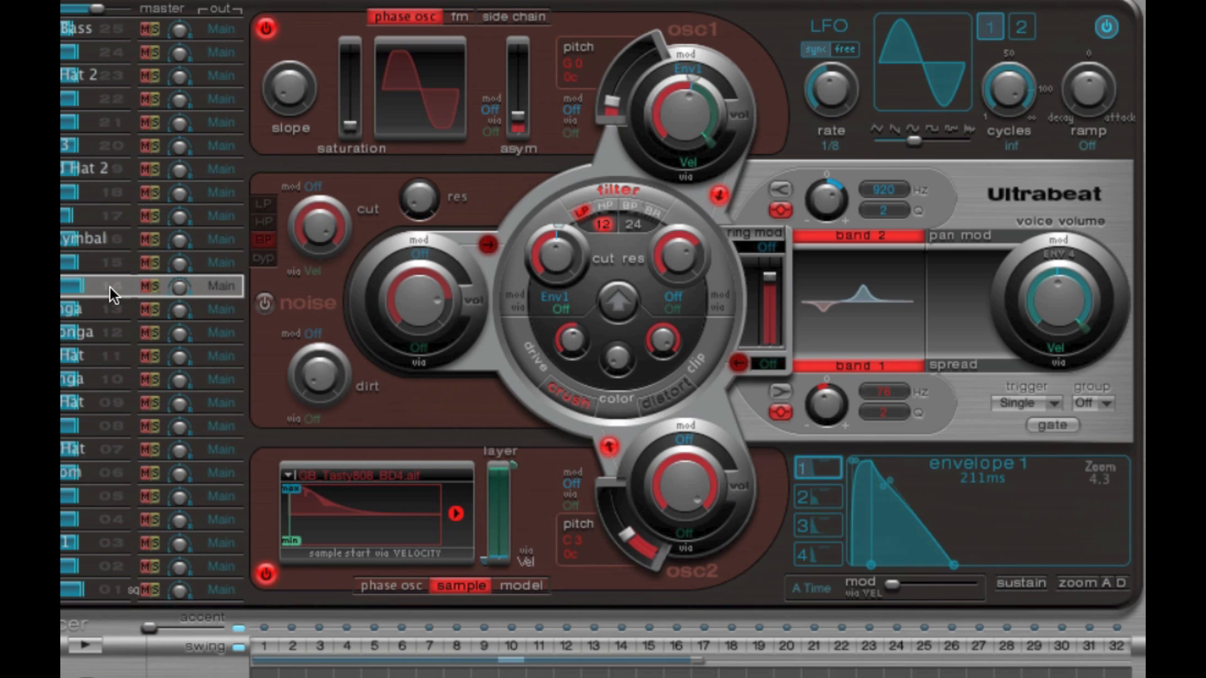
{"action": "left_click", "coordinate": [115, 594]}
- Review the voice and sequence copy and paste options for drum voice 1, and close them without applying any
{"action": "right_click", "coordinate": [112, 593]}
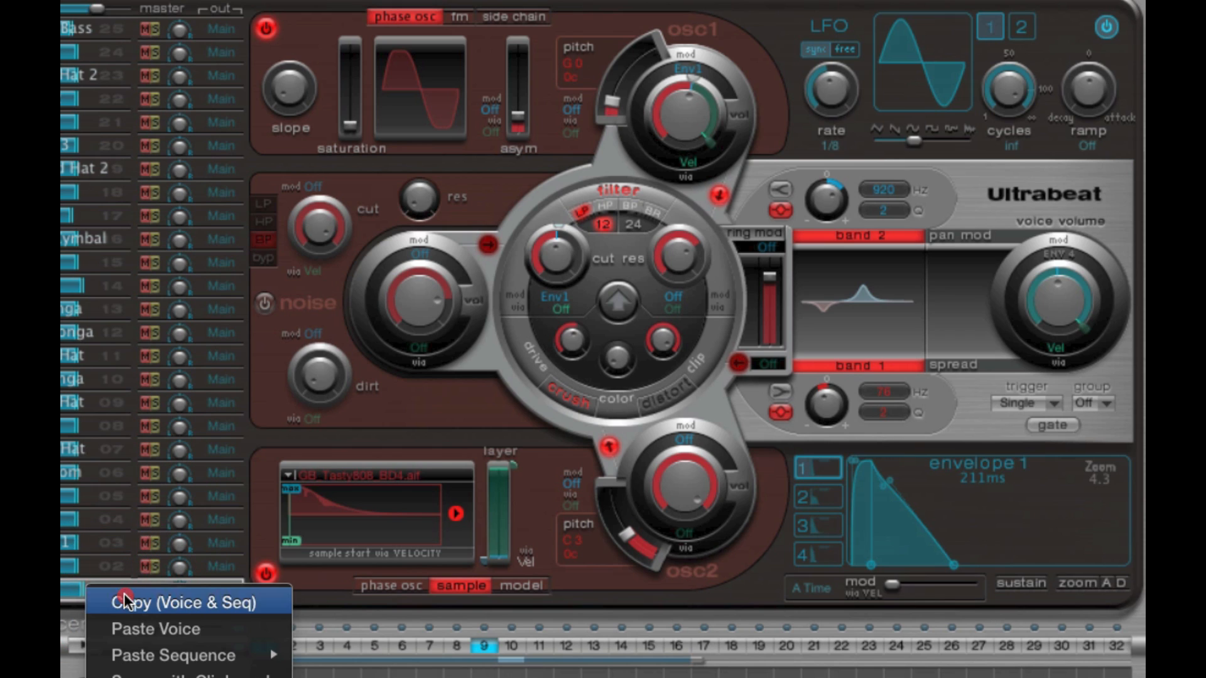
{"action": "mouse_move", "coordinate": [182, 656]}
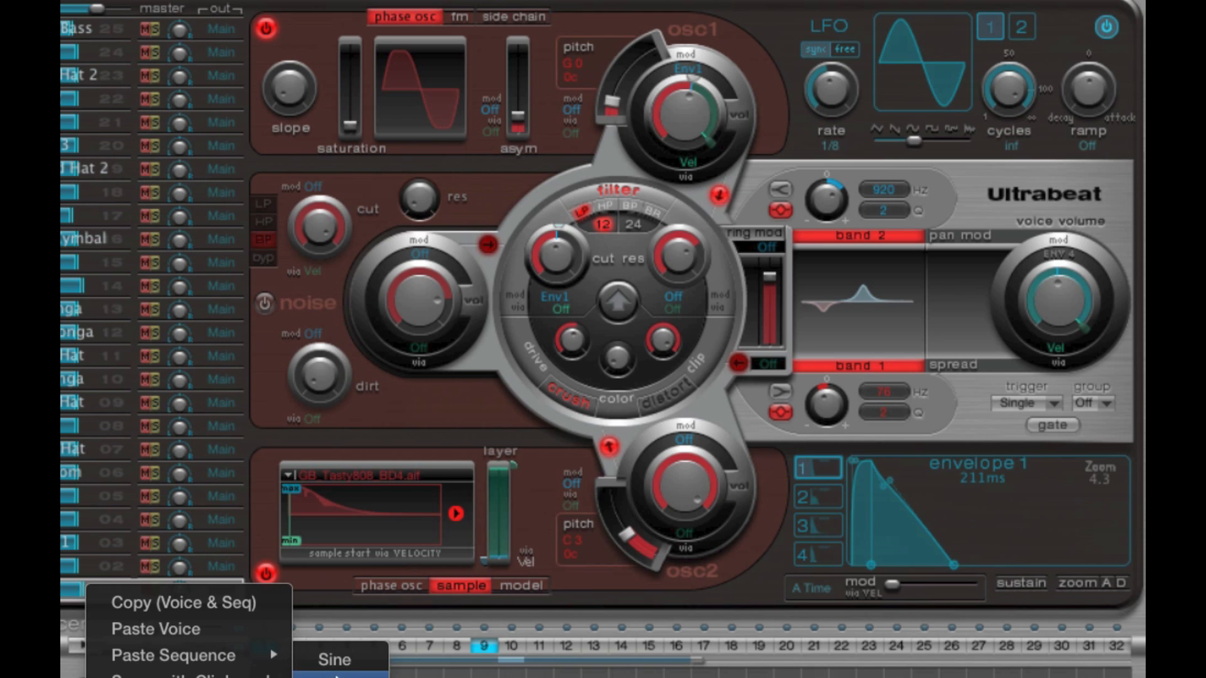
{"action": "left_click", "coordinate": [318, 596]}
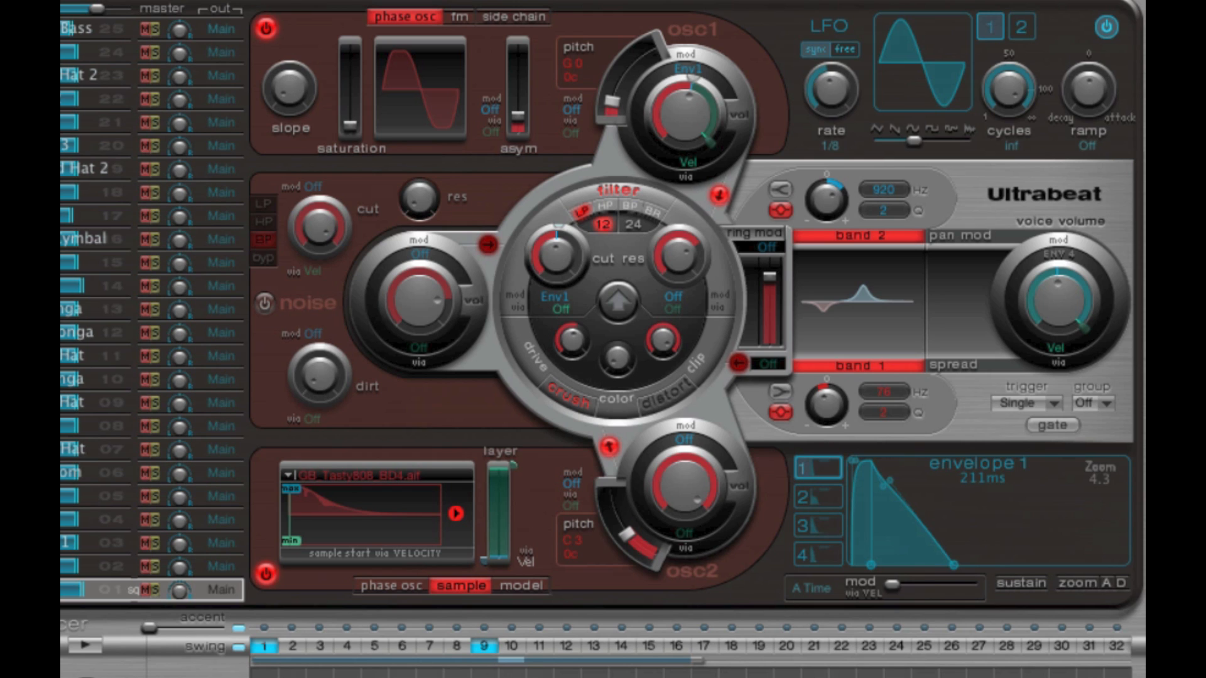
- Browse the Drum Kits settings as far as Downtempo Kit 02 while keeping the current kit loaded
{"action": "left_click", "coordinate": [220, 1]}
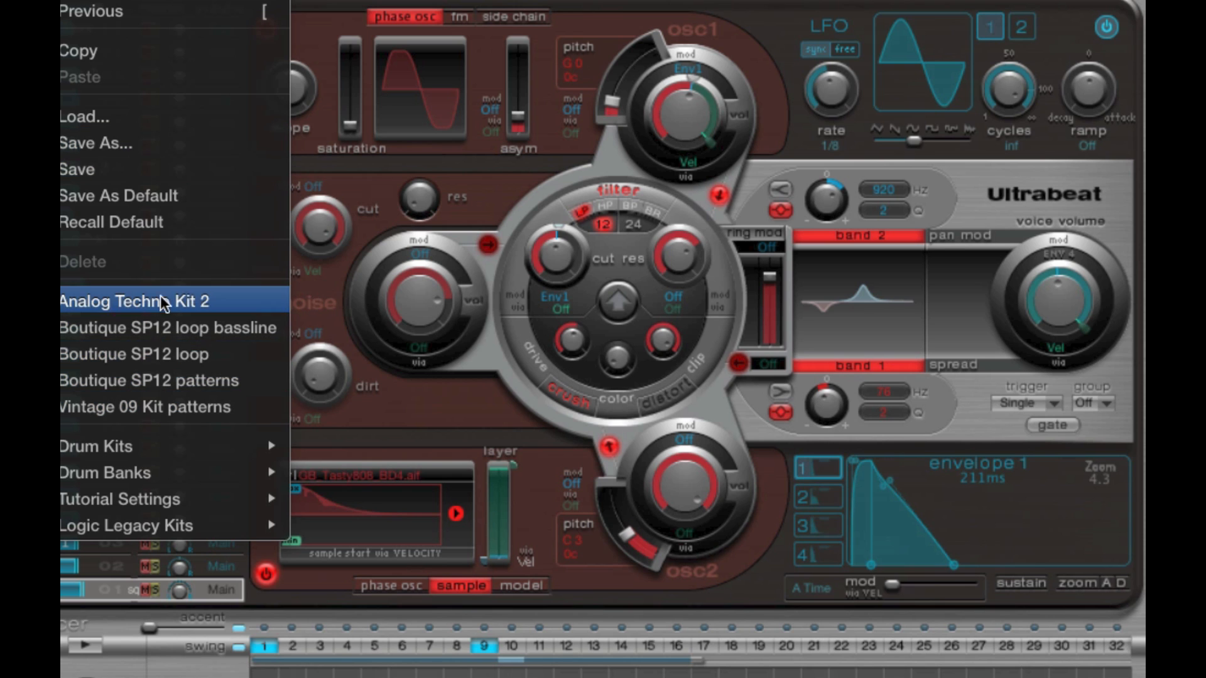
{"action": "mouse_move", "coordinate": [173, 444]}
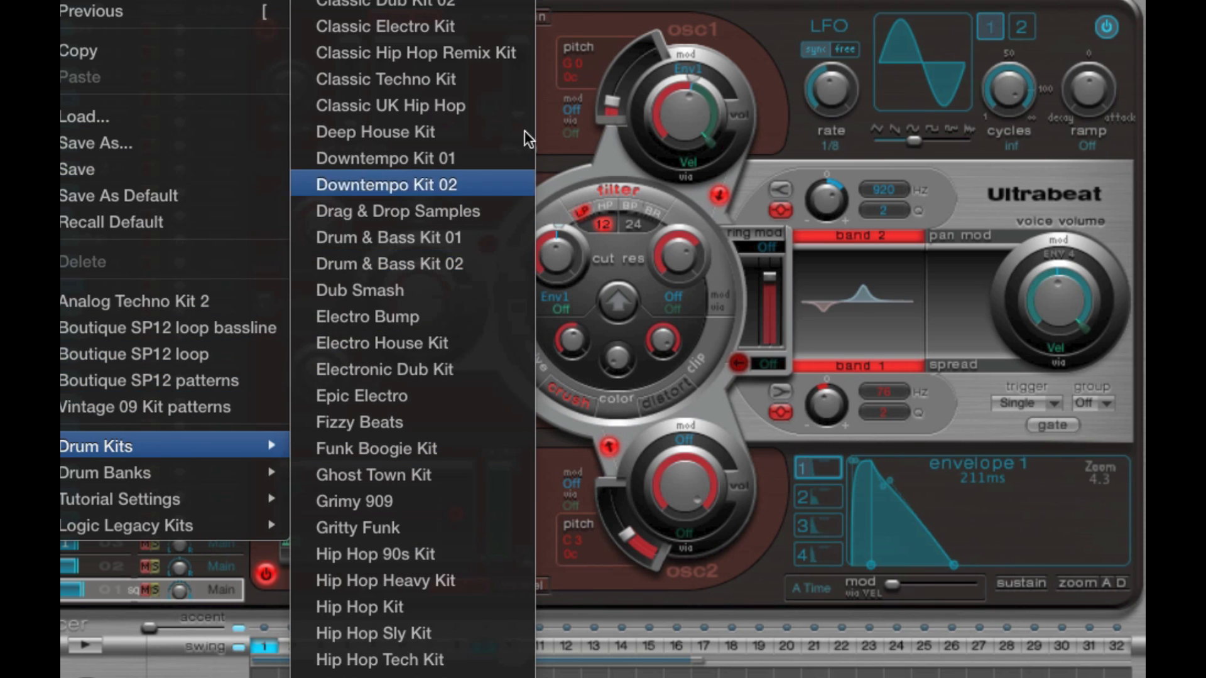
{"action": "left_click", "coordinate": [380, 185]}
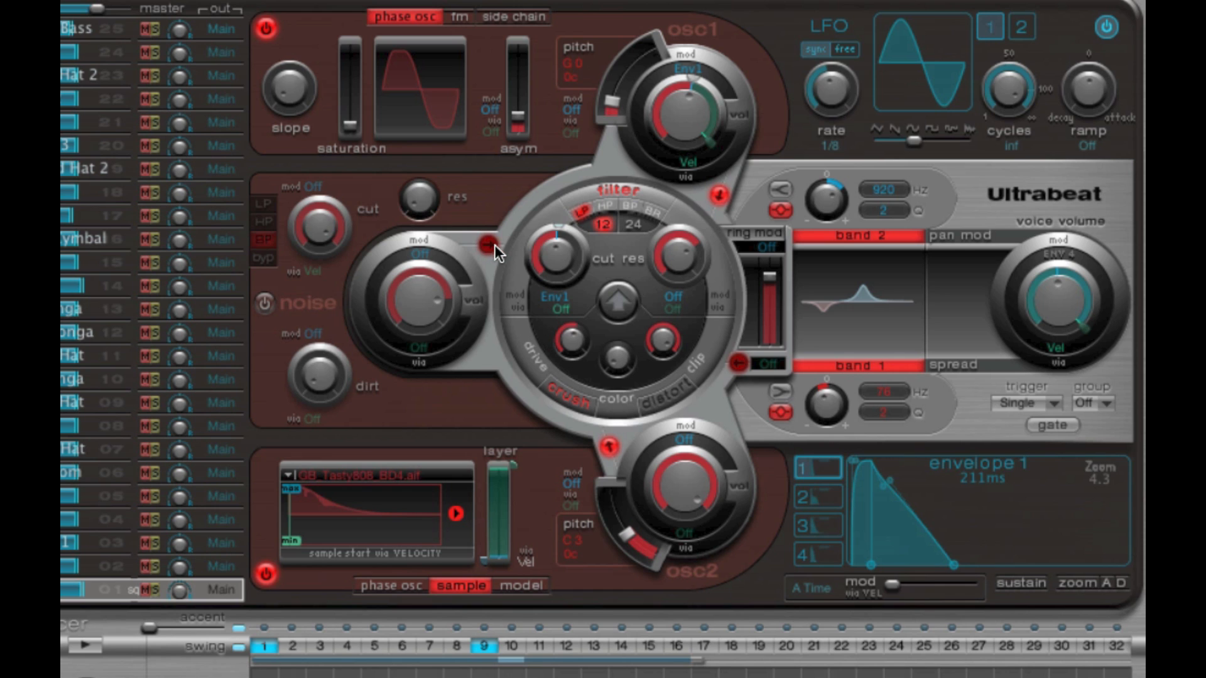
- Raise the Env1 modulation of voice 1's osc 1 volume and reduce its velocity modulation range
{"action": "left_click_drag", "start_coordinate": [695, 79], "coordinate": [712, 102]}
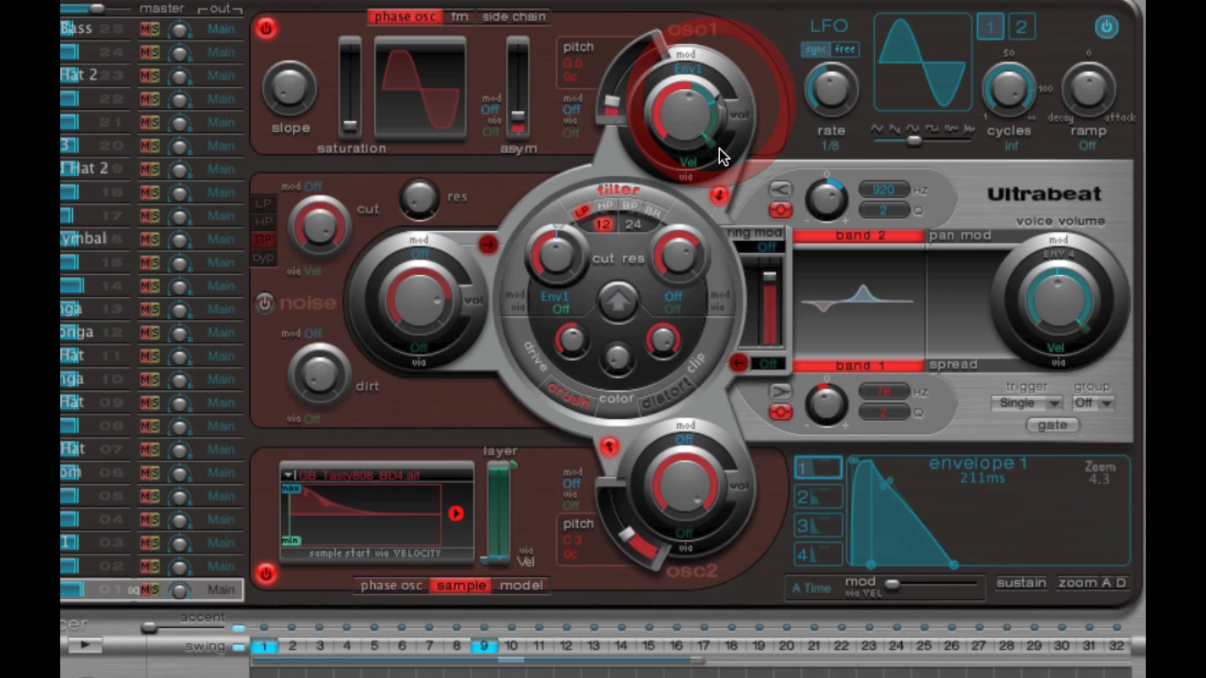
{"action": "left_click_drag", "start_coordinate": [719, 148], "coordinate": [729, 91]}
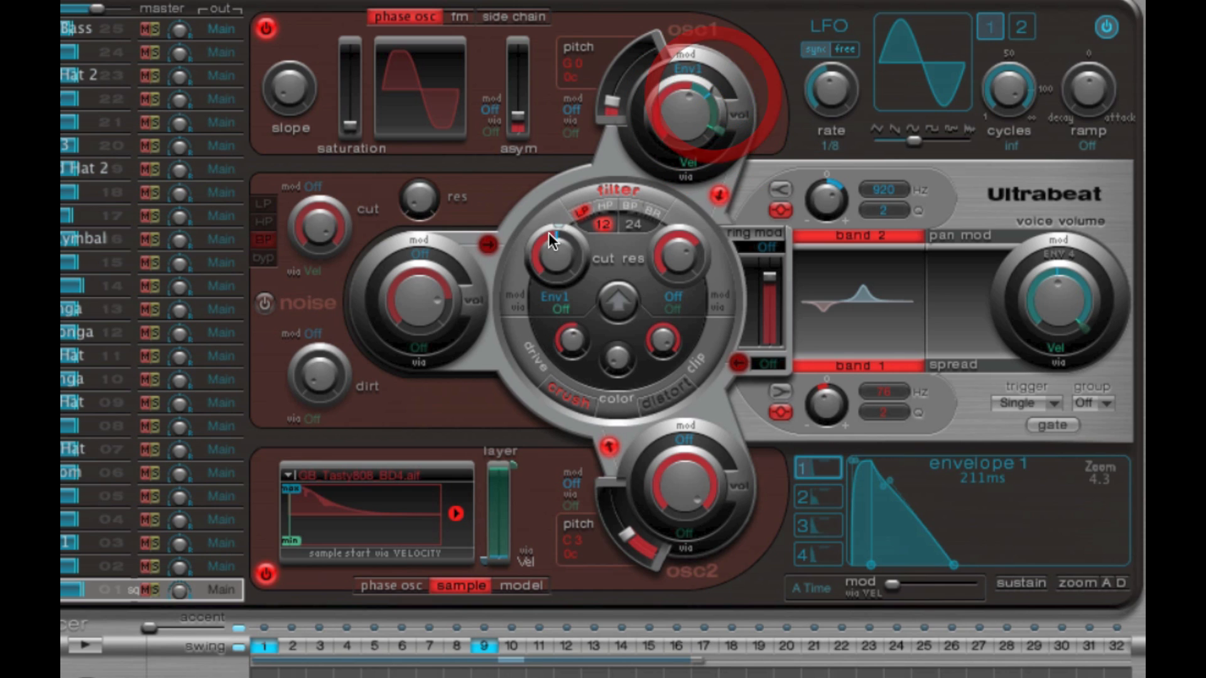
- Increase the Env1 modulation of the filter cutoff and lower the velocity modulation of the voice volume below 6 dB
{"action": "left_click_drag", "start_coordinate": [549, 233], "coordinate": [583, 236]}
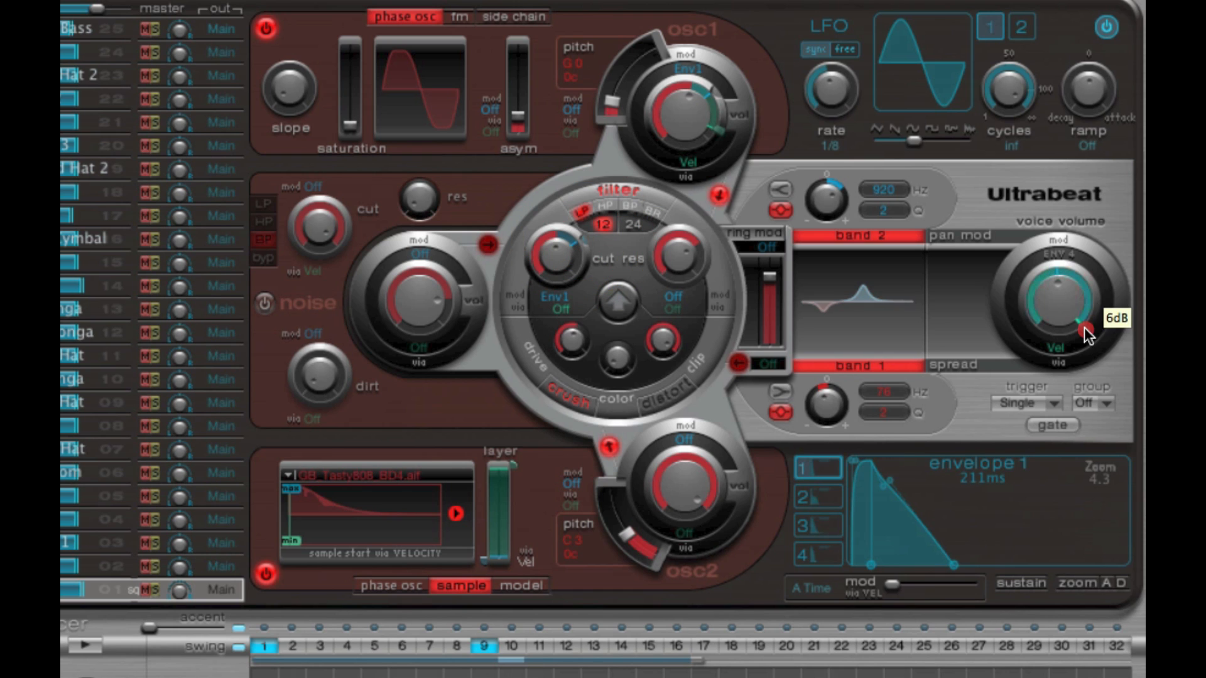
{"action": "left_click_drag", "start_coordinate": [1084, 327], "coordinate": [1094, 315]}
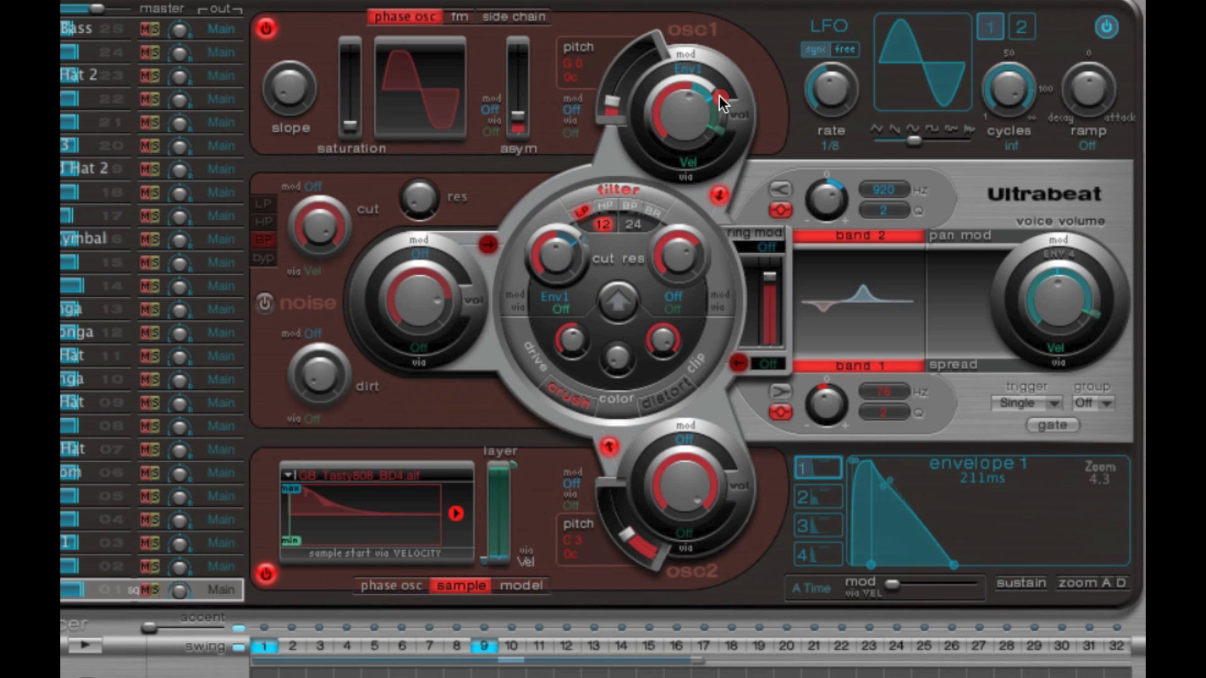
- Fine-tune osc 1's volume modulation, with Env1 at -13 dB (+11 dB) and a slightly adjusted velocity amount
{"action": "left_click_drag", "start_coordinate": [720, 128], "coordinate": [720, 112]}
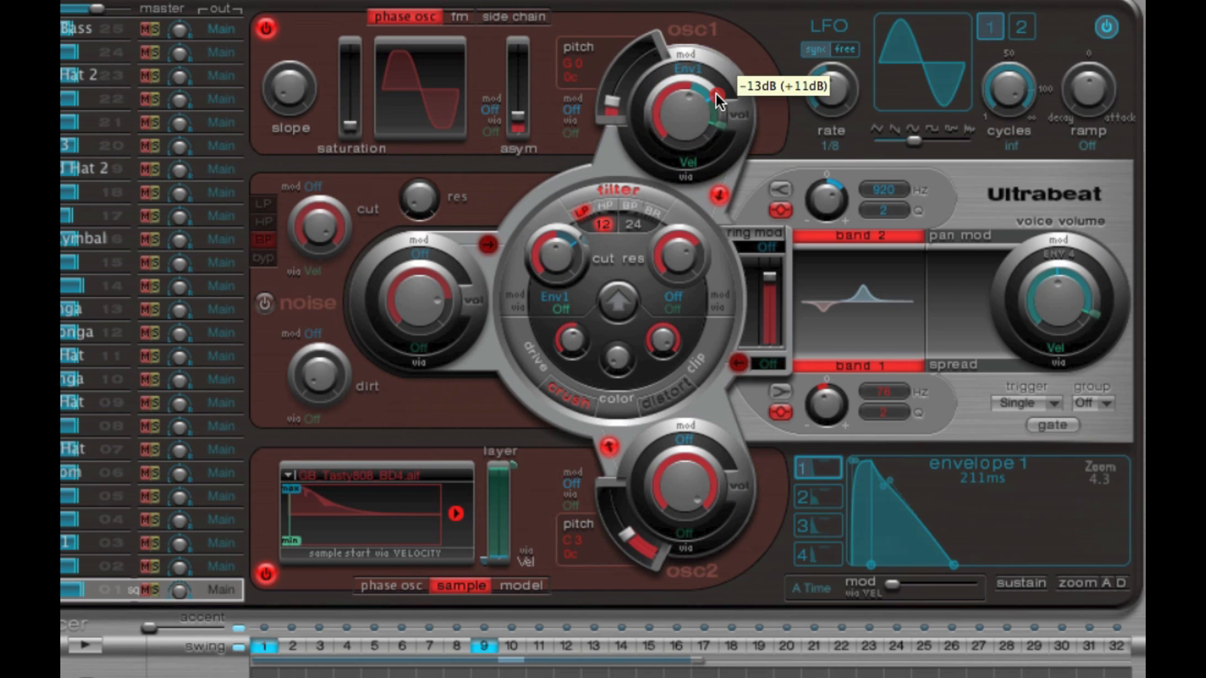
{"action": "left_click", "coordinate": [713, 94]}
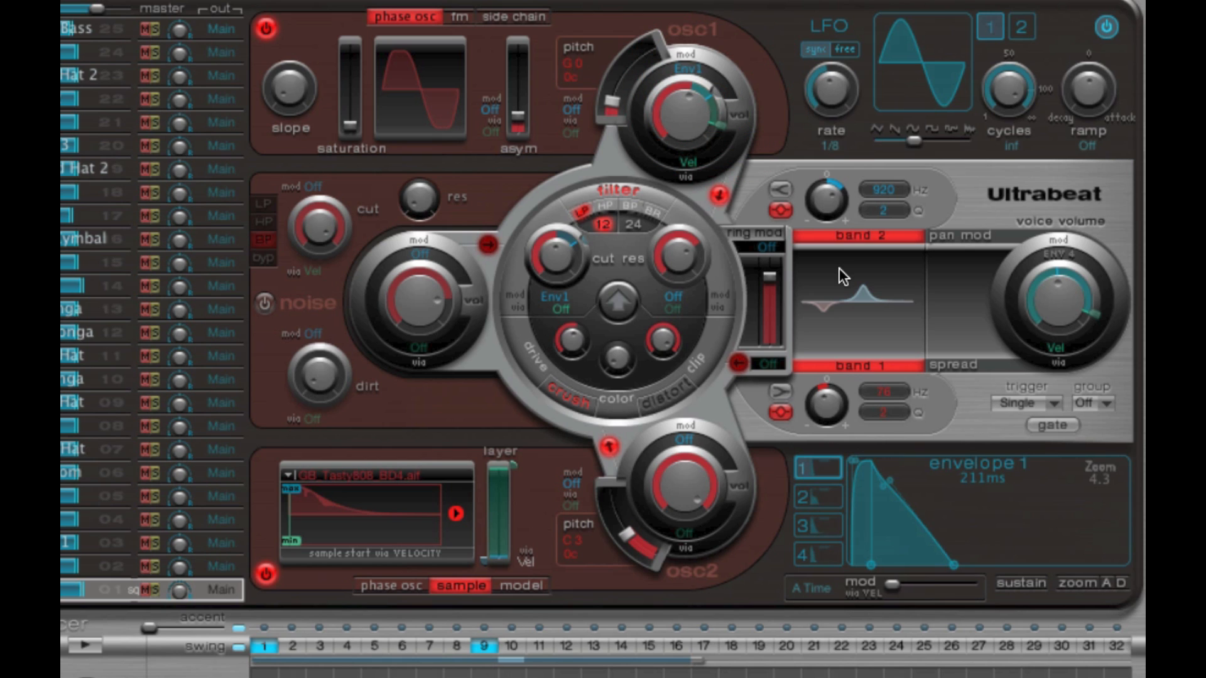
{"action": "left_click", "coordinate": [718, 93]}
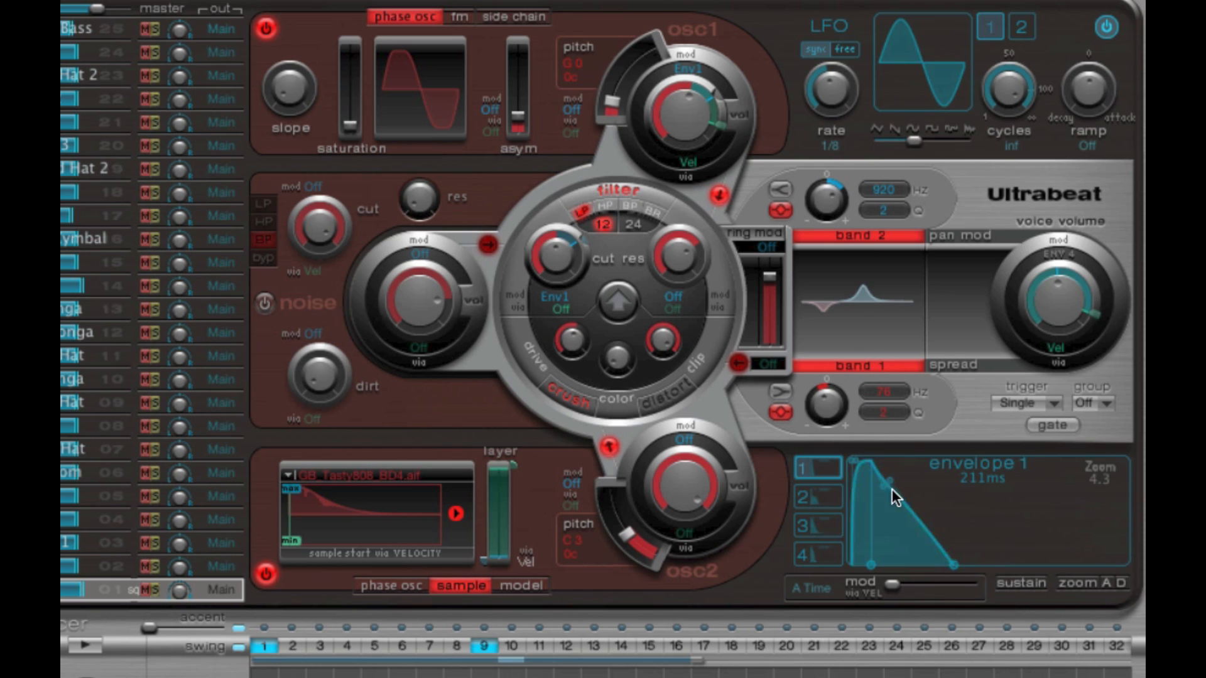
{"action": "left_click_drag", "start_coordinate": [720, 121], "coordinate": [722, 121]}
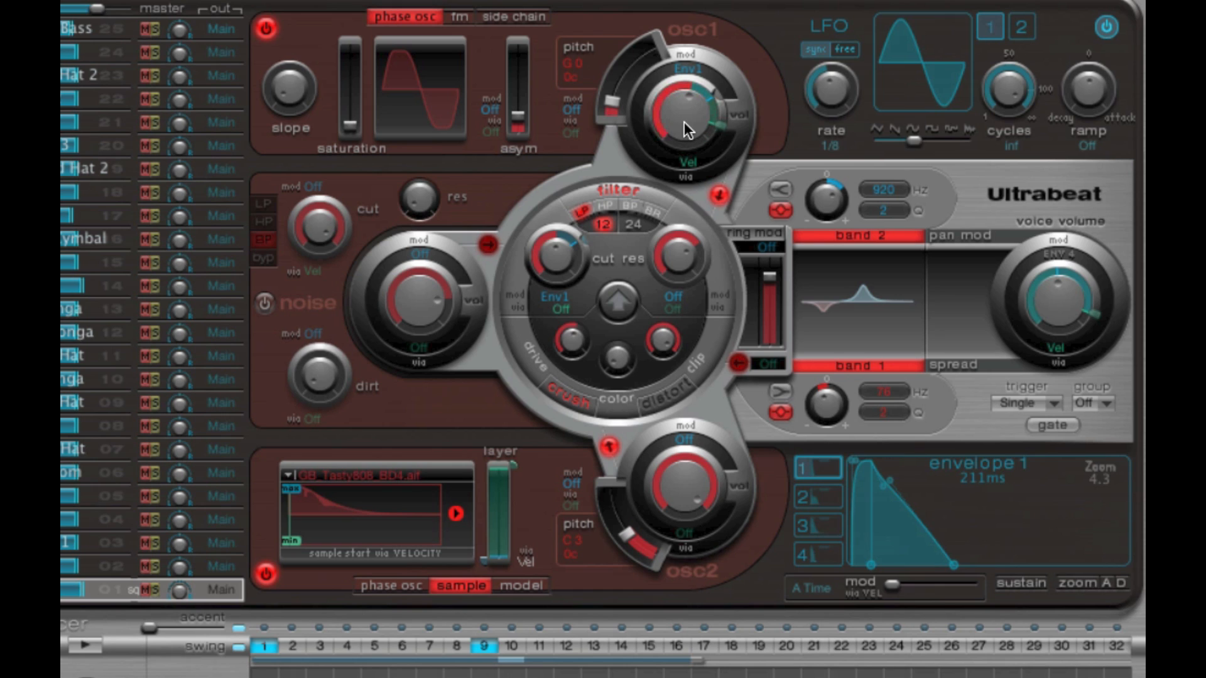
{"action": "left_click_drag", "start_coordinate": [720, 118], "coordinate": [720, 118]}
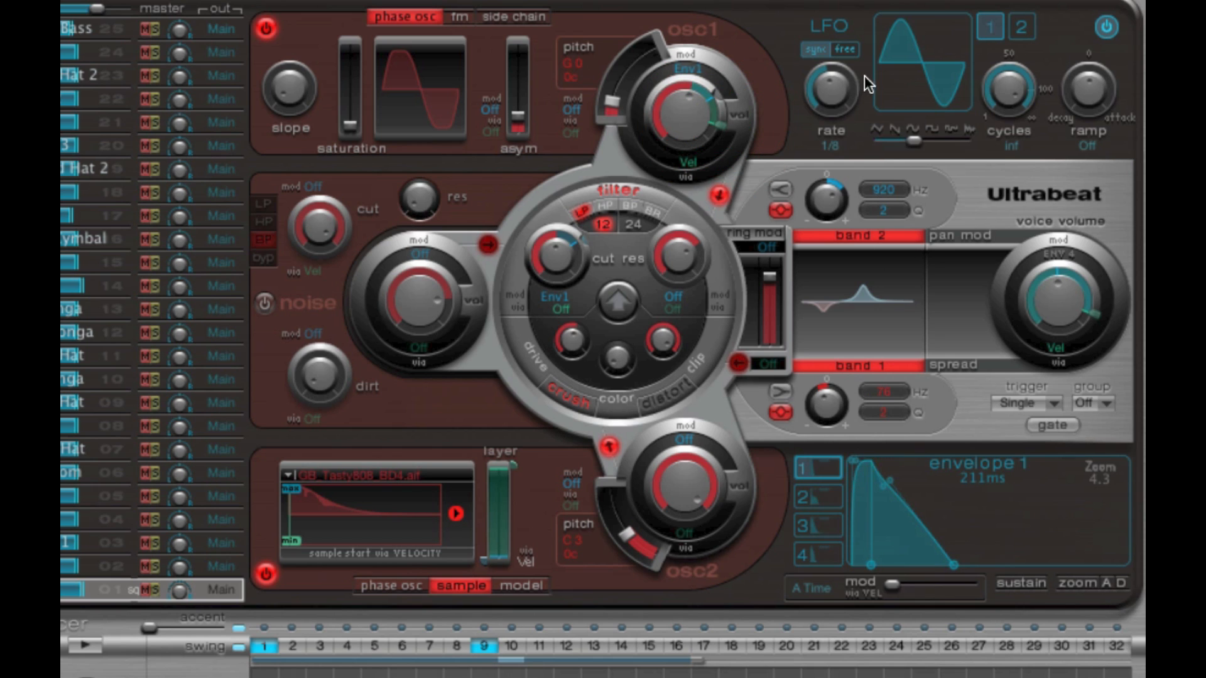